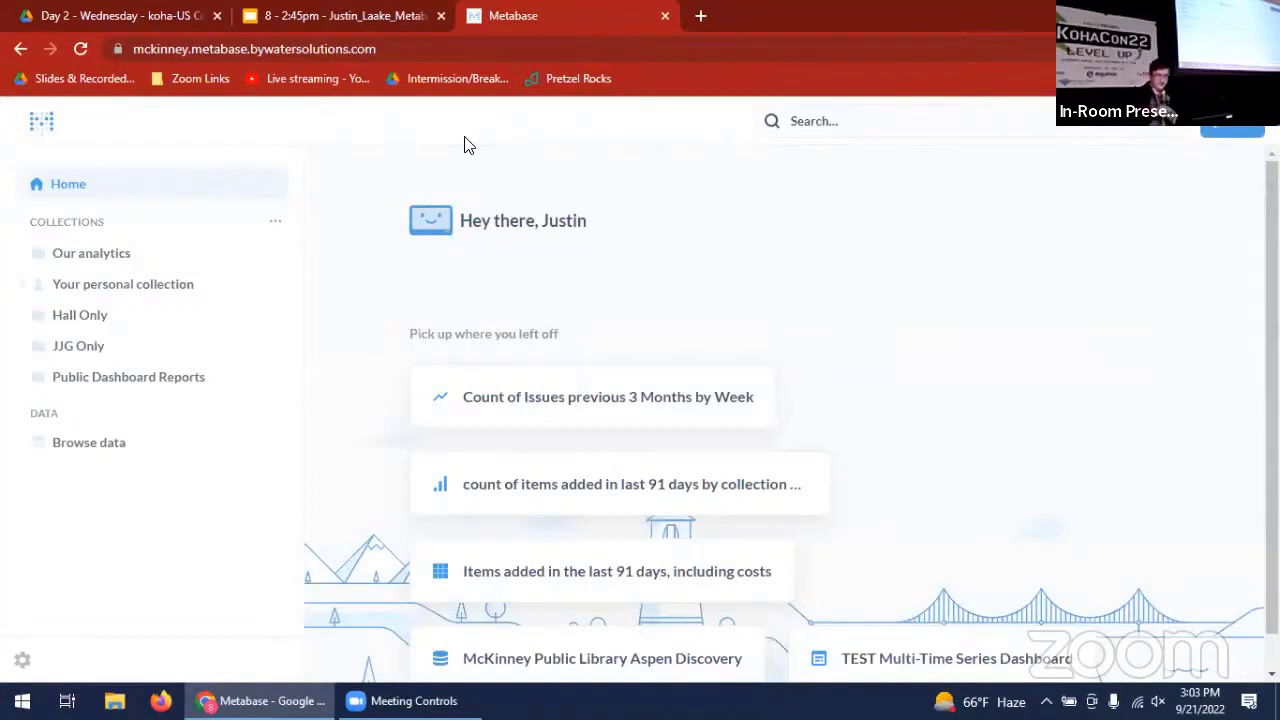
- Browse the available data sources and open the Koha database's list of tables
{"action": "left_click", "coordinate": [41, 125]}
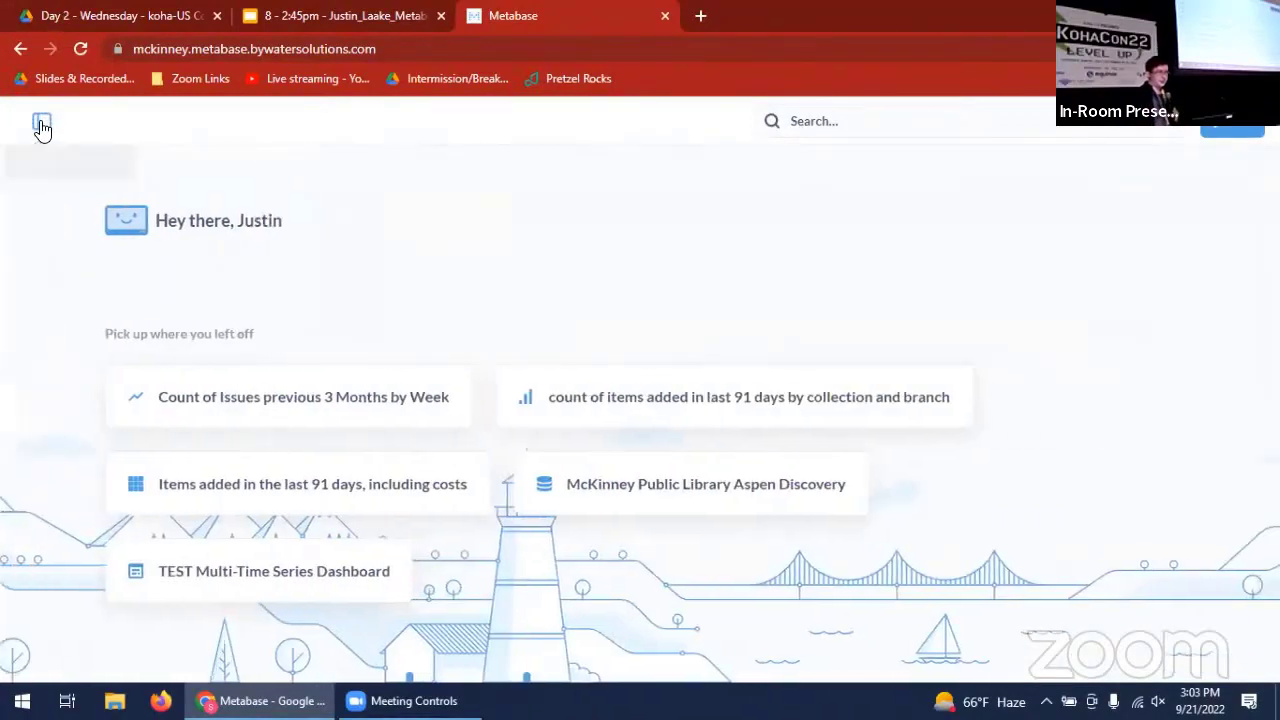
{"action": "left_click", "coordinate": [41, 125]}
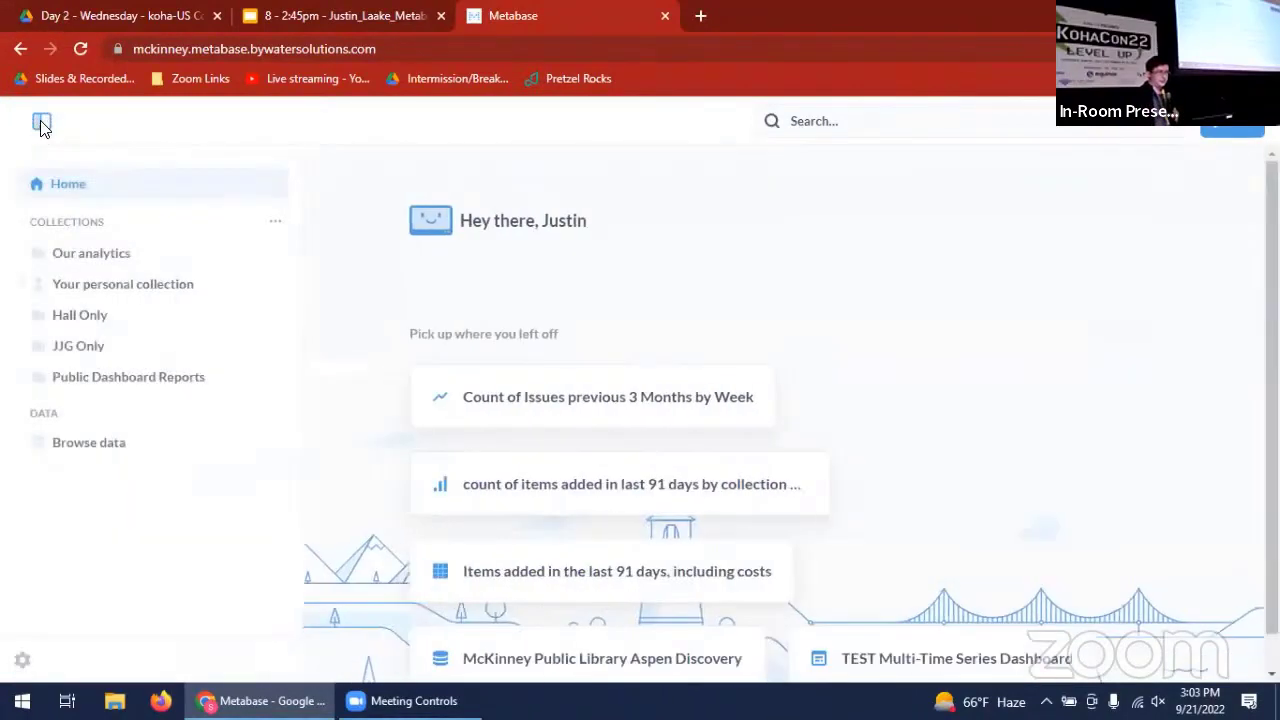
{"action": "left_click", "coordinate": [117, 456]}
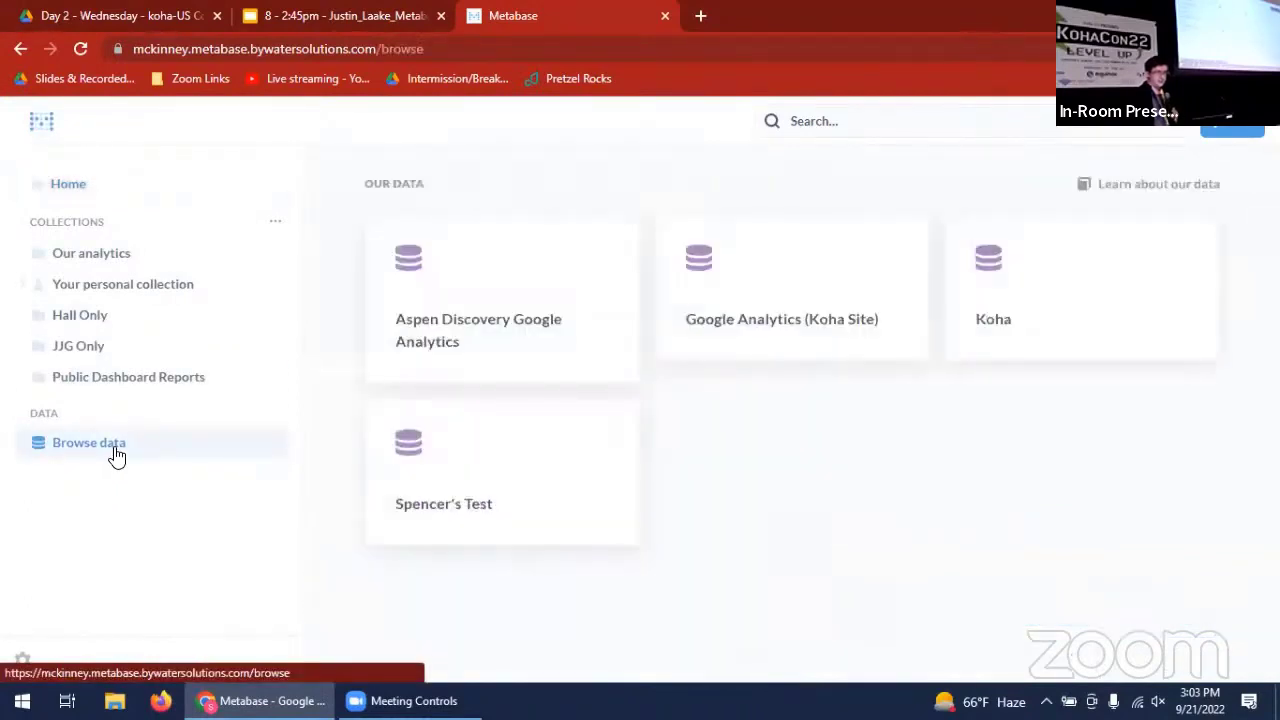
{"action": "left_click", "coordinate": [1113, 320]}
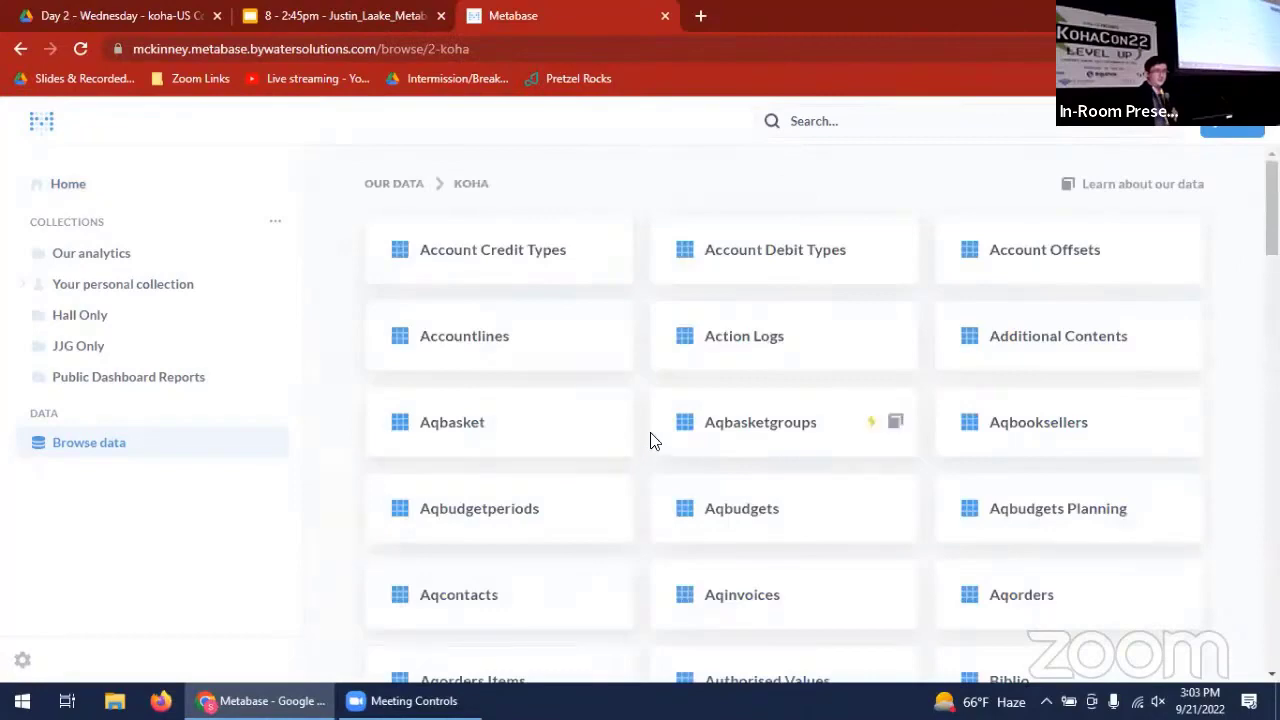
- Find the Items table in the Koha database and open its reference information
{"action": "scroll", "coordinate": [650, 440], "scroll_direction": "down", "scroll_amount": 9}
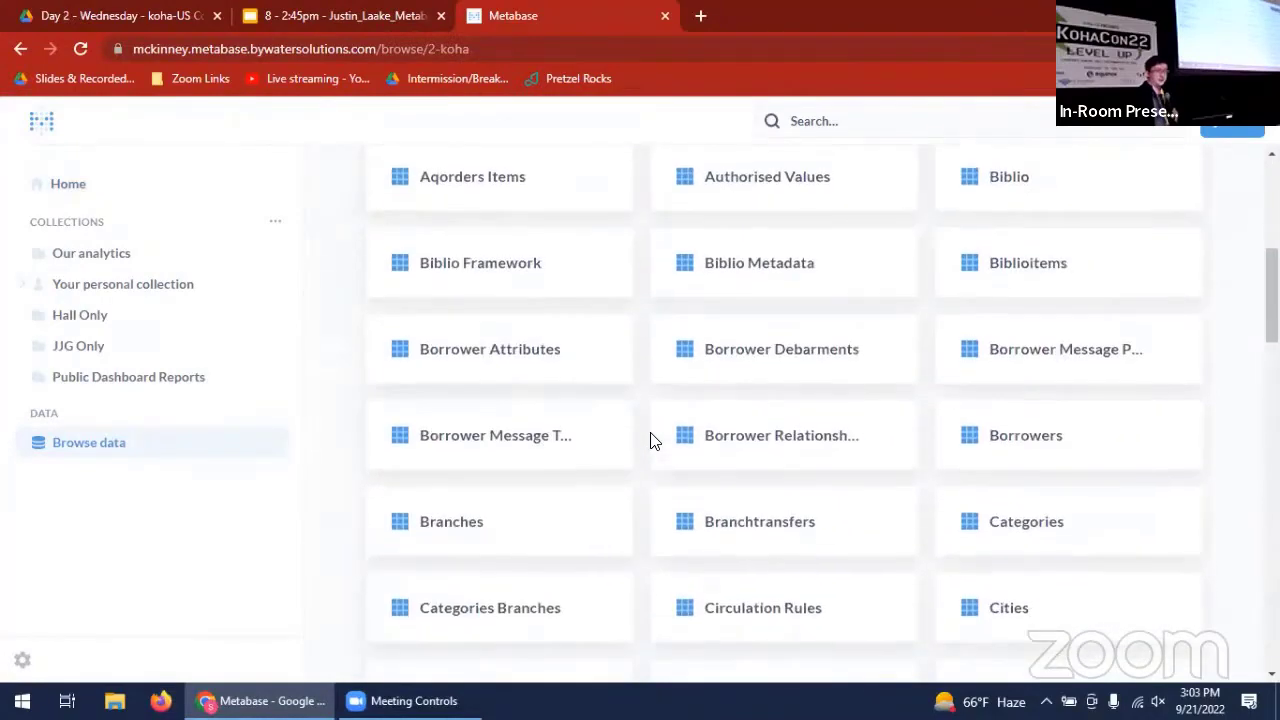
{"action": "scroll", "coordinate": [650, 440], "scroll_direction": "down", "scroll_amount": 6}
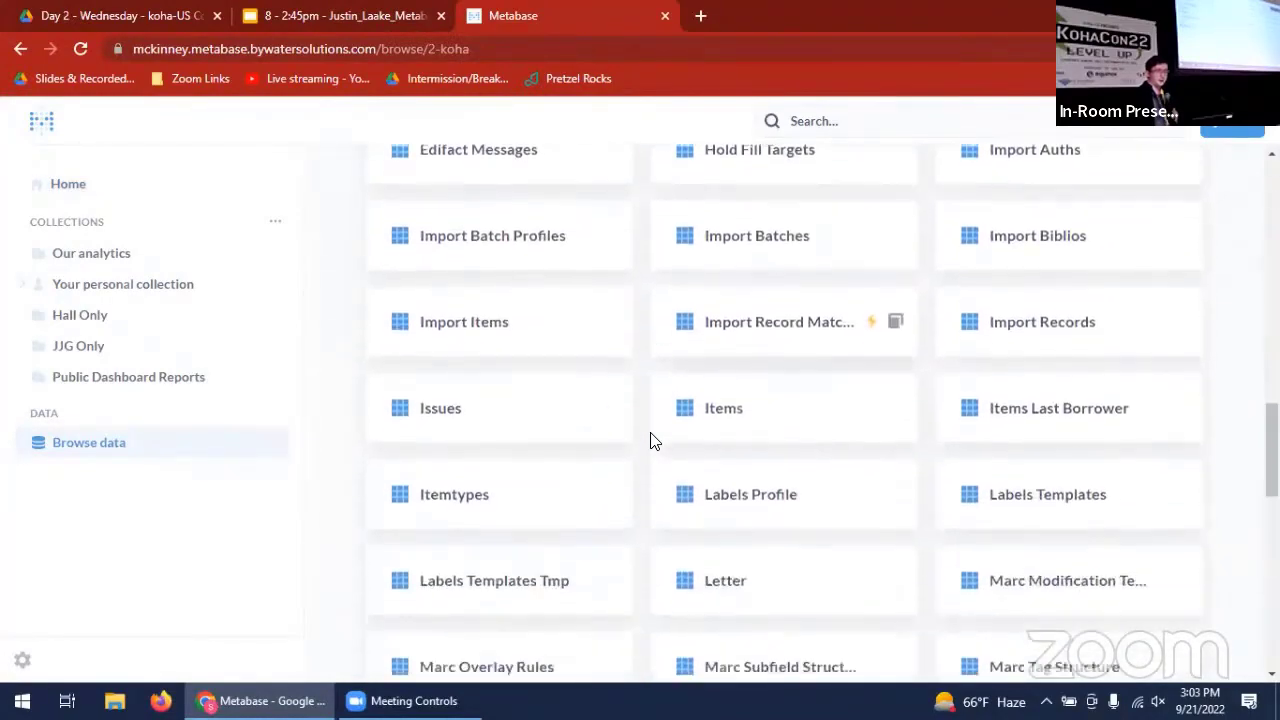
{"action": "scroll", "coordinate": [650, 440], "scroll_direction": "down", "scroll_amount": 1}
{"action": "scroll", "coordinate": [650, 440], "scroll_direction": "up", "scroll_amount": 1}
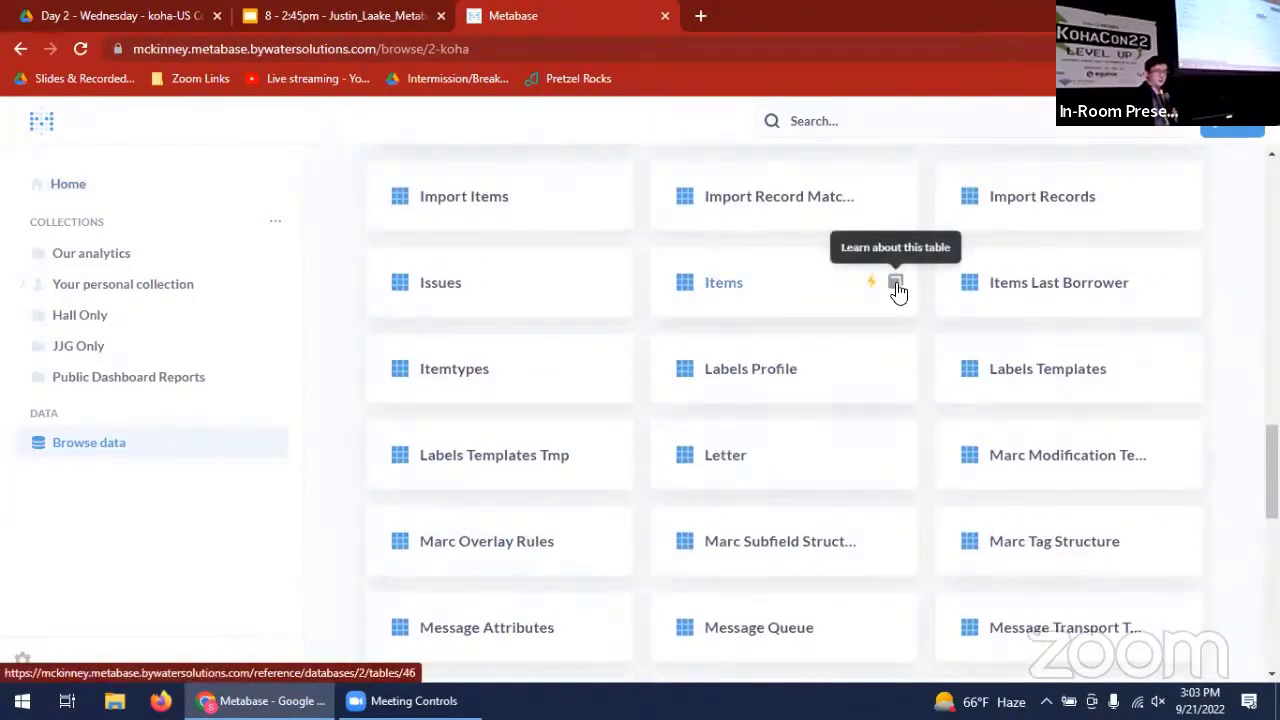
{"action": "left_click", "coordinate": [896, 287]}
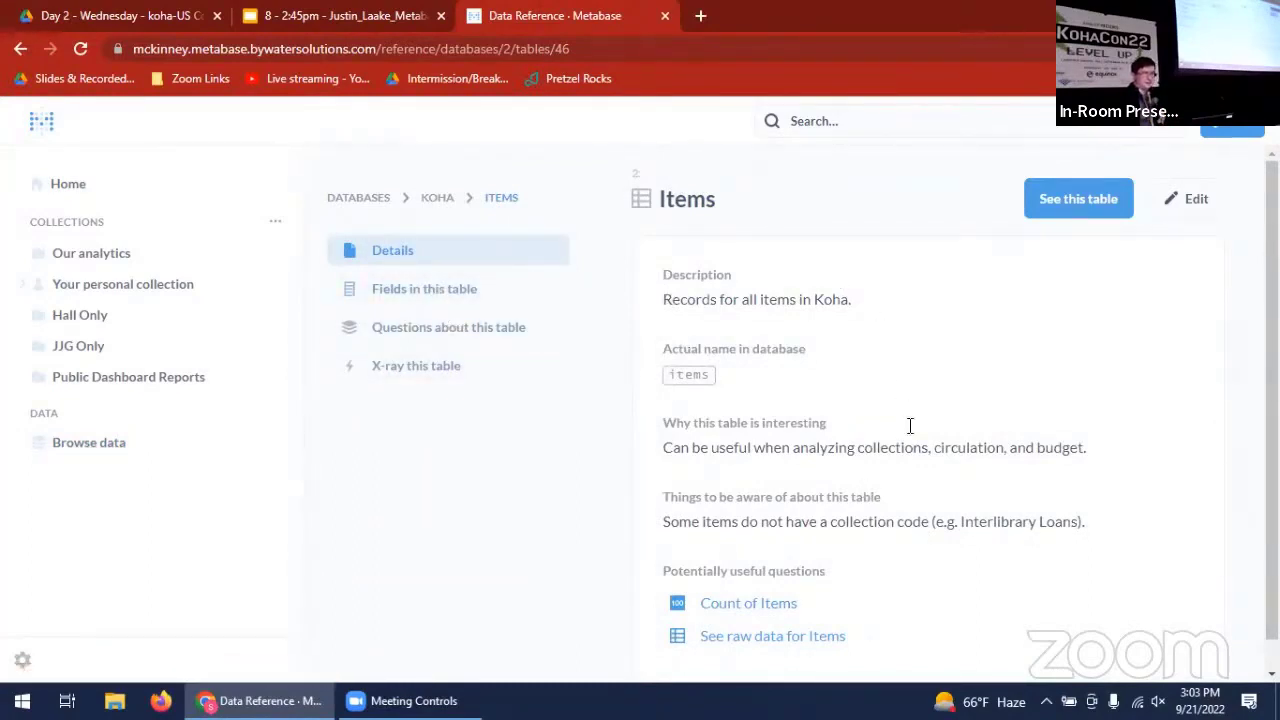
- Edit the fields of the Items table, rename the ccode field as "Collection code" and save the change
{"action": "left_click", "coordinate": [427, 298]}
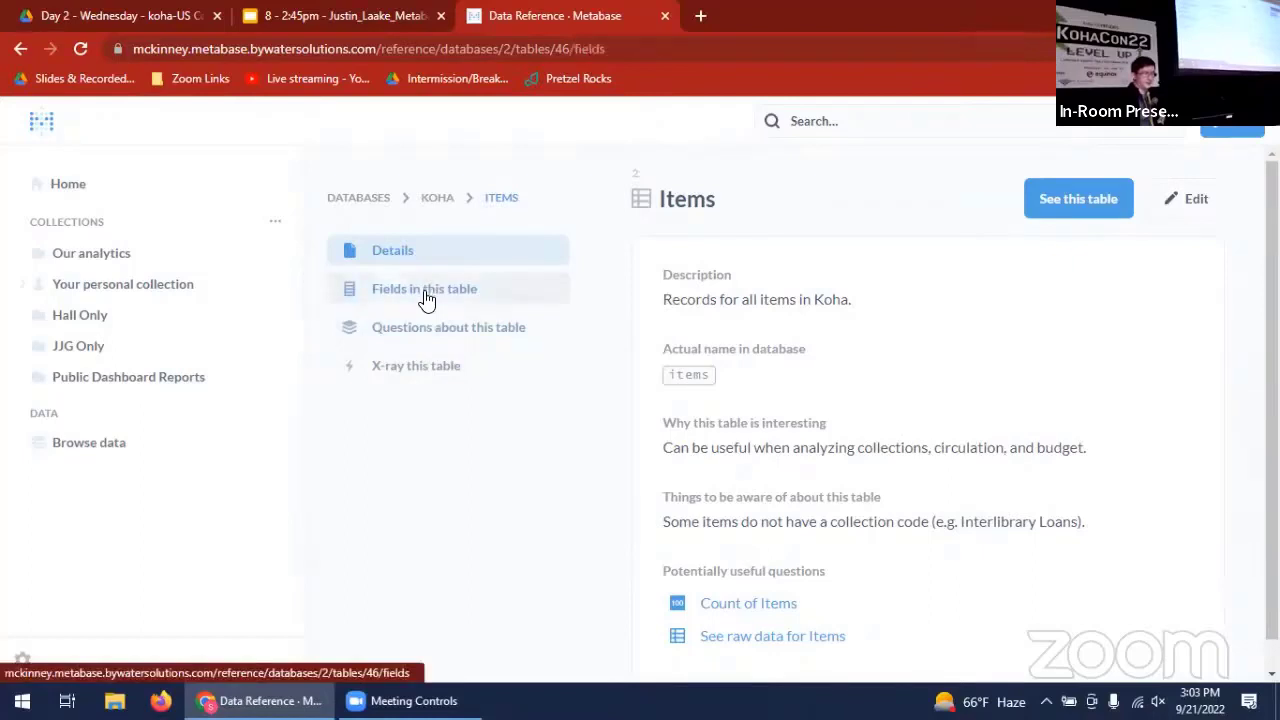
{"action": "left_click", "coordinate": [1190, 199]}
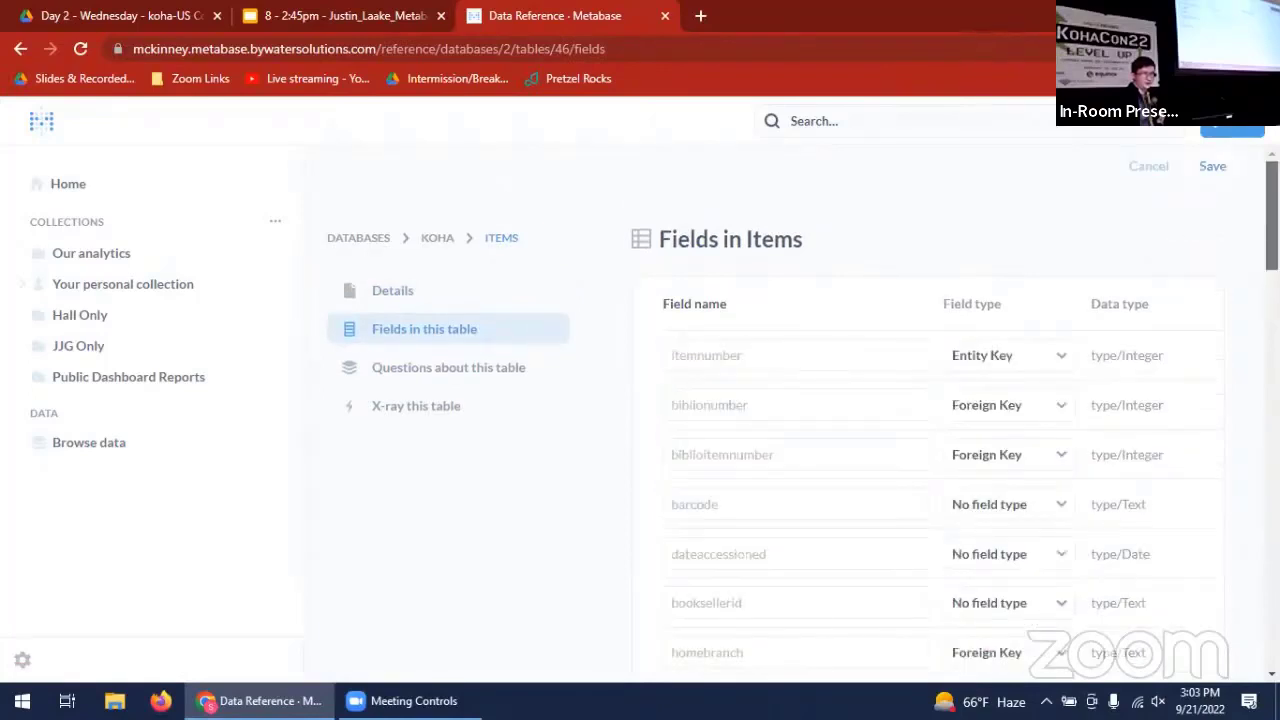
{"action": "scroll", "coordinate": [1180, 214], "scroll_direction": "down", "scroll_amount": 1}
{"action": "scroll", "coordinate": [930, 410], "scroll_direction": "down", "scroll_amount": 5}
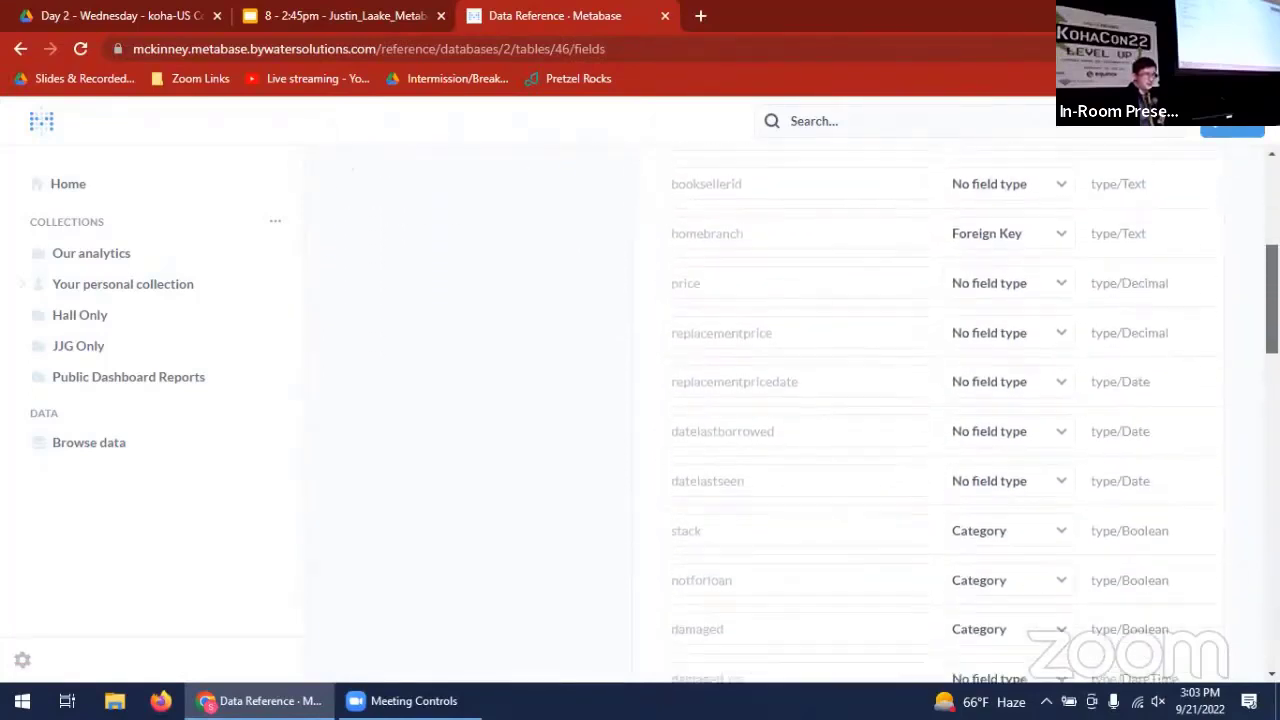
{"action": "scroll", "coordinate": [1240, 445], "scroll_direction": "down", "scroll_amount": 5}
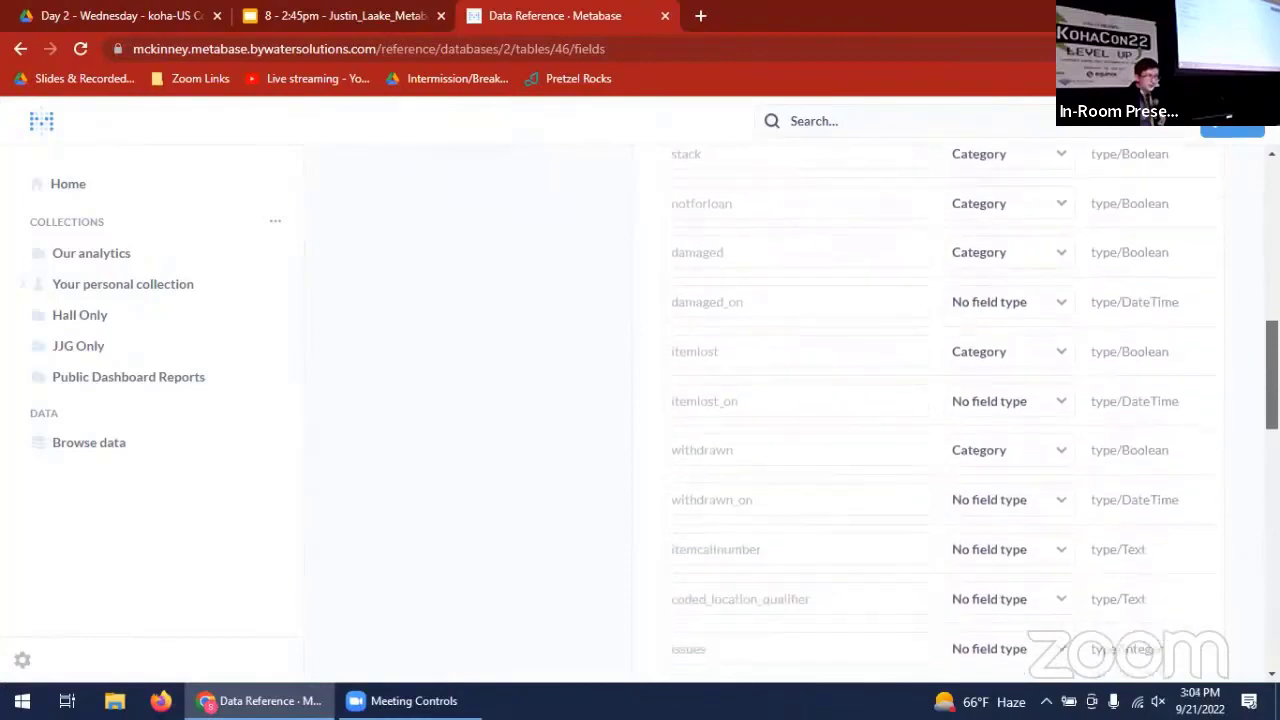
{"action": "scroll", "coordinate": [1240, 445], "scroll_direction": "down", "scroll_amount": 5}
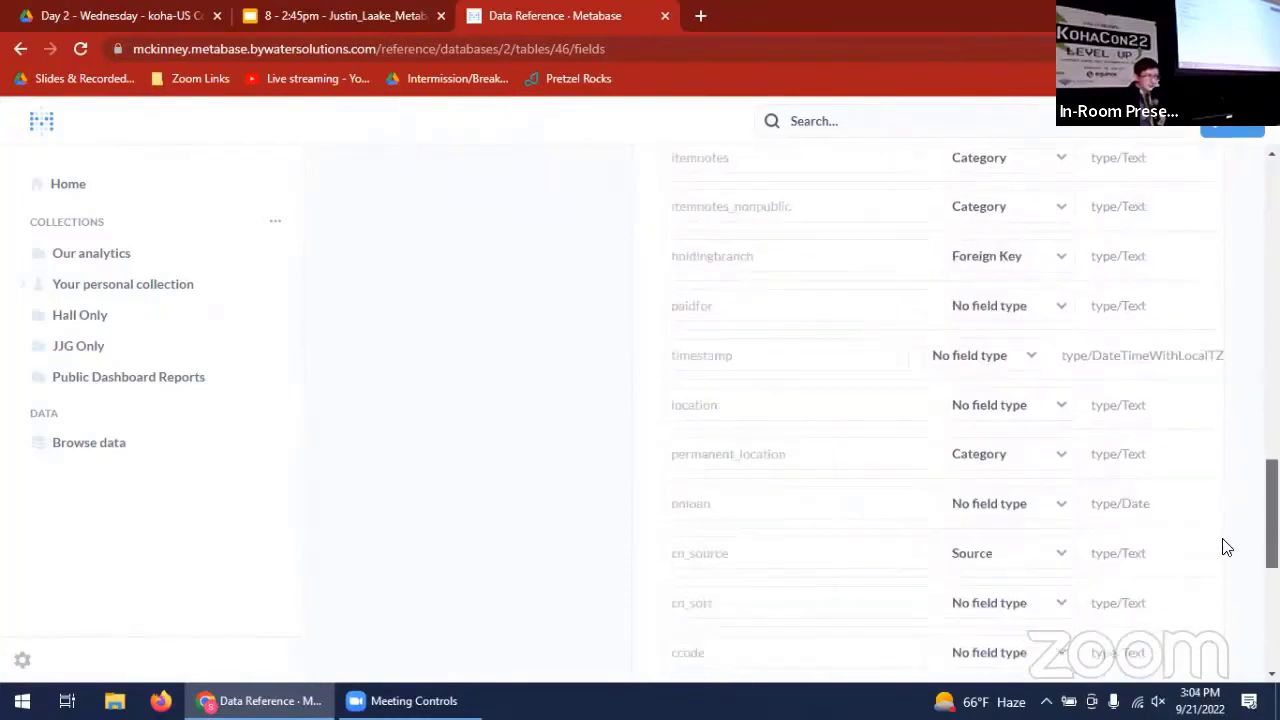
{"action": "scroll", "coordinate": [1228, 524], "scroll_direction": "up", "scroll_amount": 5}
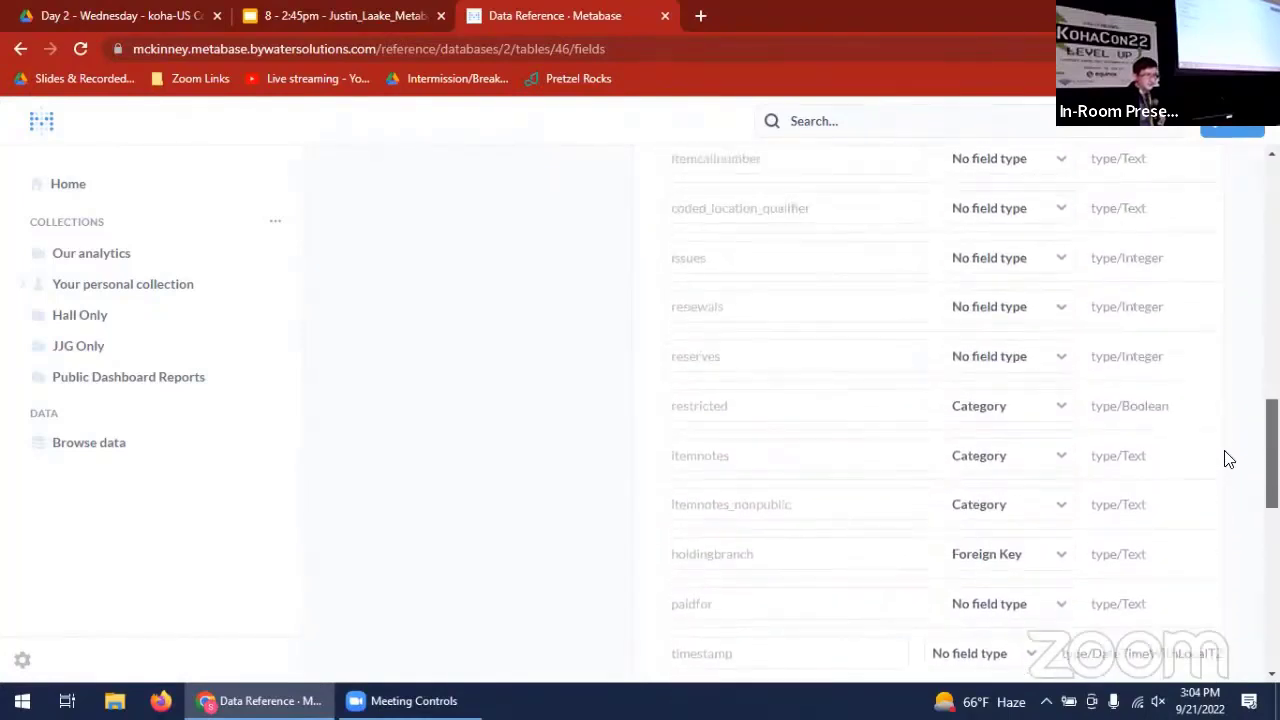
{"action": "scroll", "coordinate": [1231, 431], "scroll_direction": "down", "scroll_amount": 5}
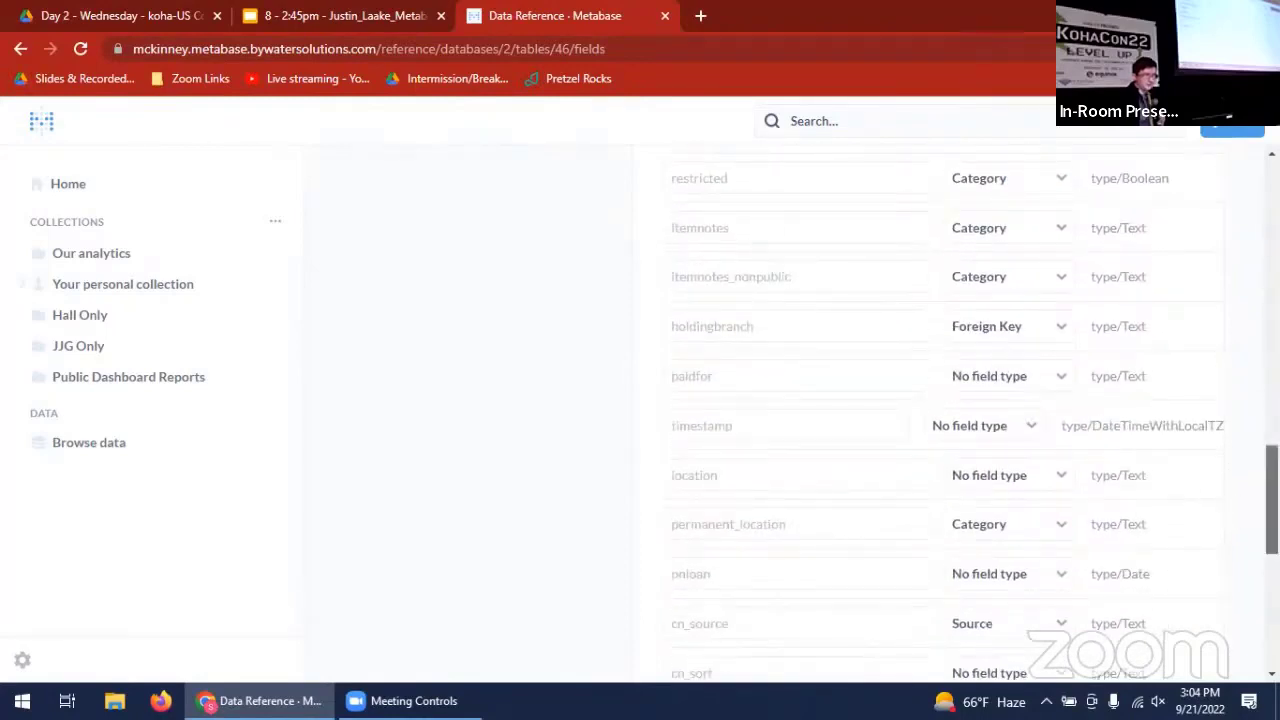
{"action": "scroll", "coordinate": [1240, 512], "scroll_direction": "down", "scroll_amount": 3}
{"action": "scroll", "coordinate": [1107, 560], "scroll_direction": "down", "scroll_amount": 2}
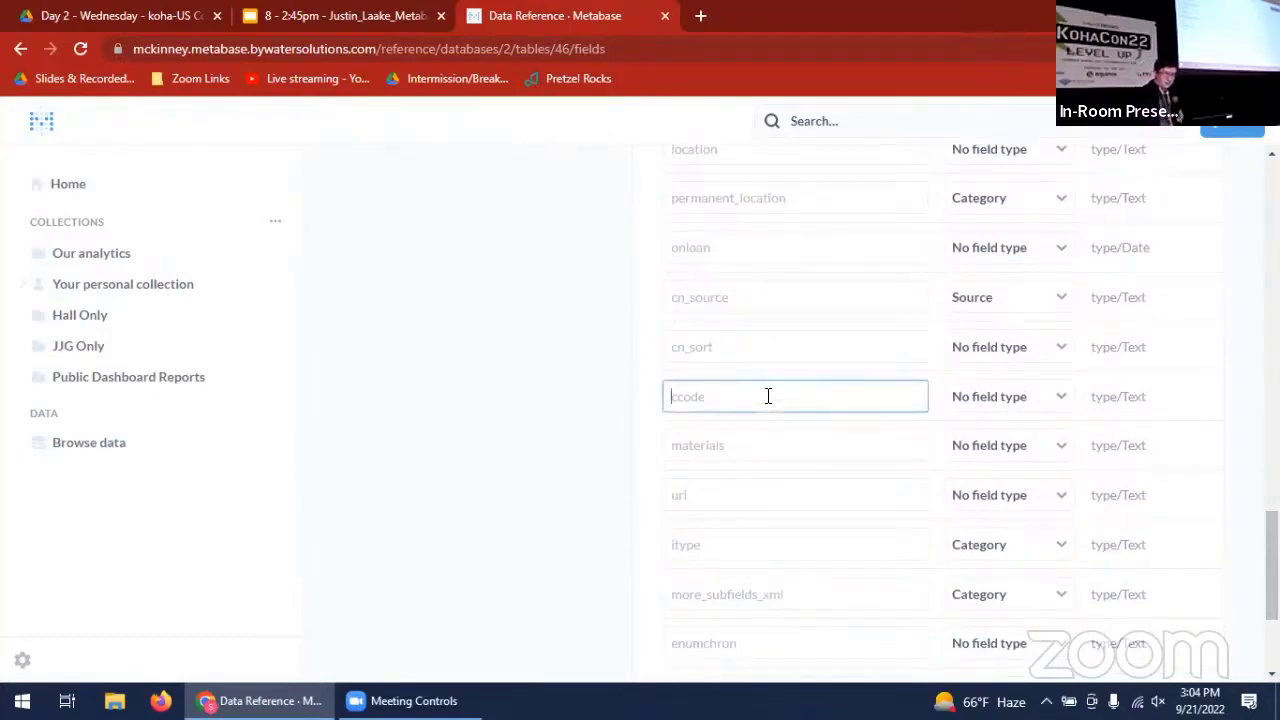
{"action": "type", "text": "Collection code"}
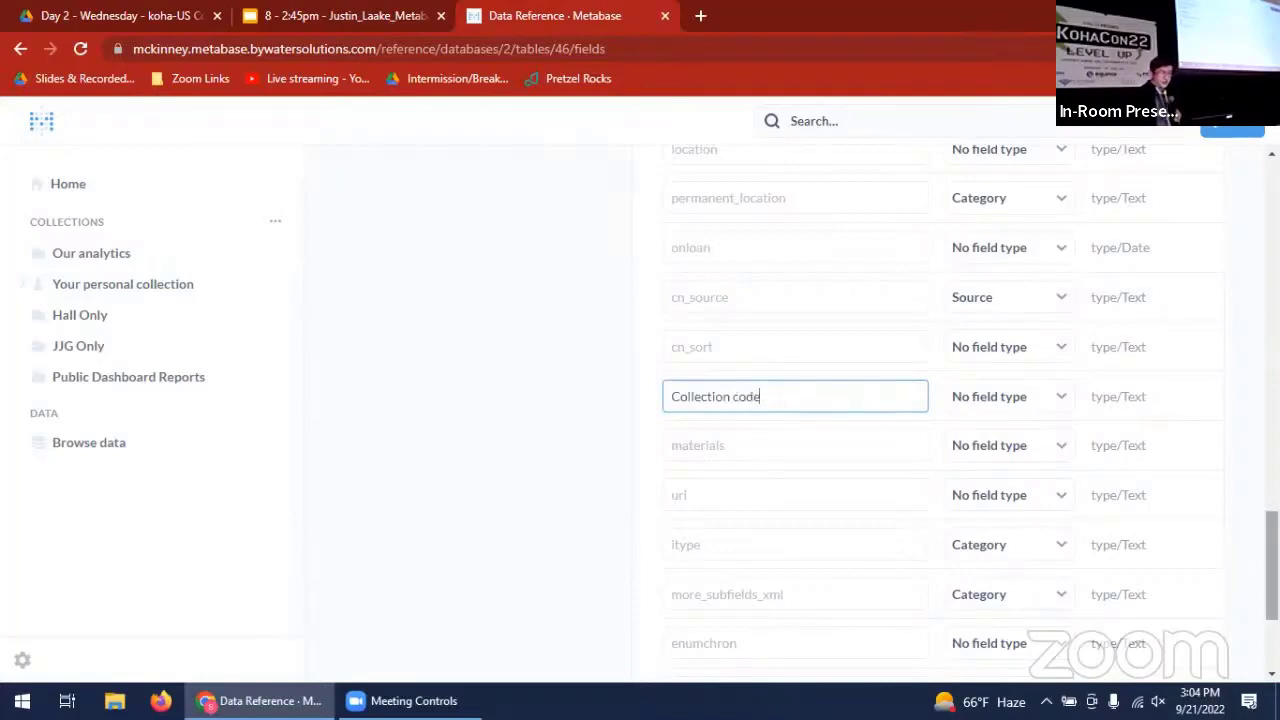
{"action": "left_click_drag", "start_coordinate": [1272, 565], "coordinate": [1272, 213]}
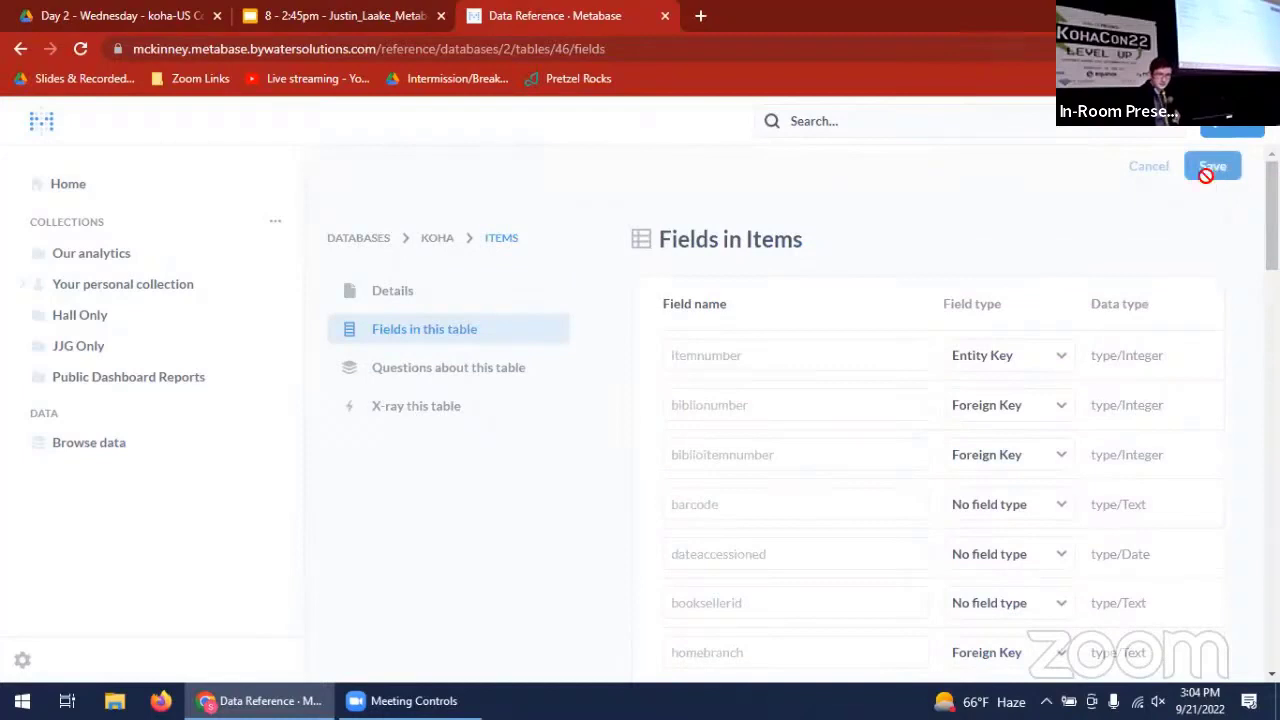
{"action": "left_click", "coordinate": [1210, 168]}
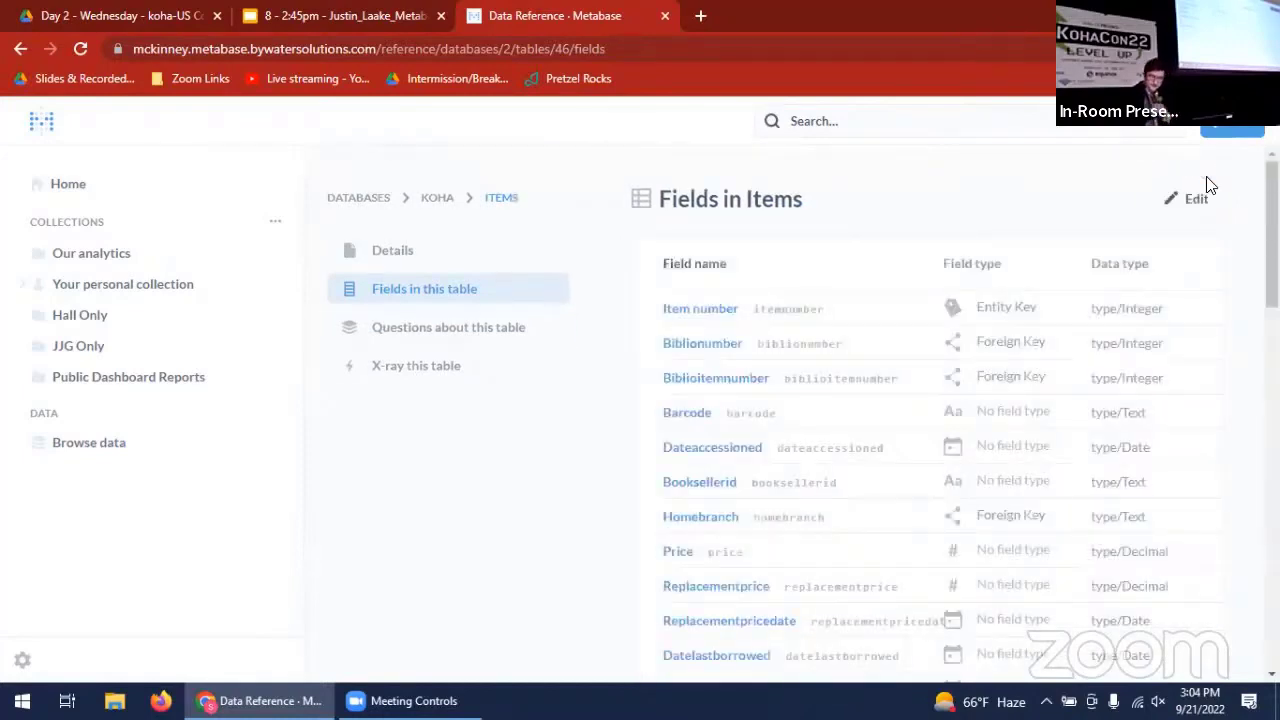
- Check the entry for the ccode field in the saved field list of the Items table
{"action": "scroll", "coordinate": [1213, 422], "scroll_direction": "down", "scroll_amount": 2}
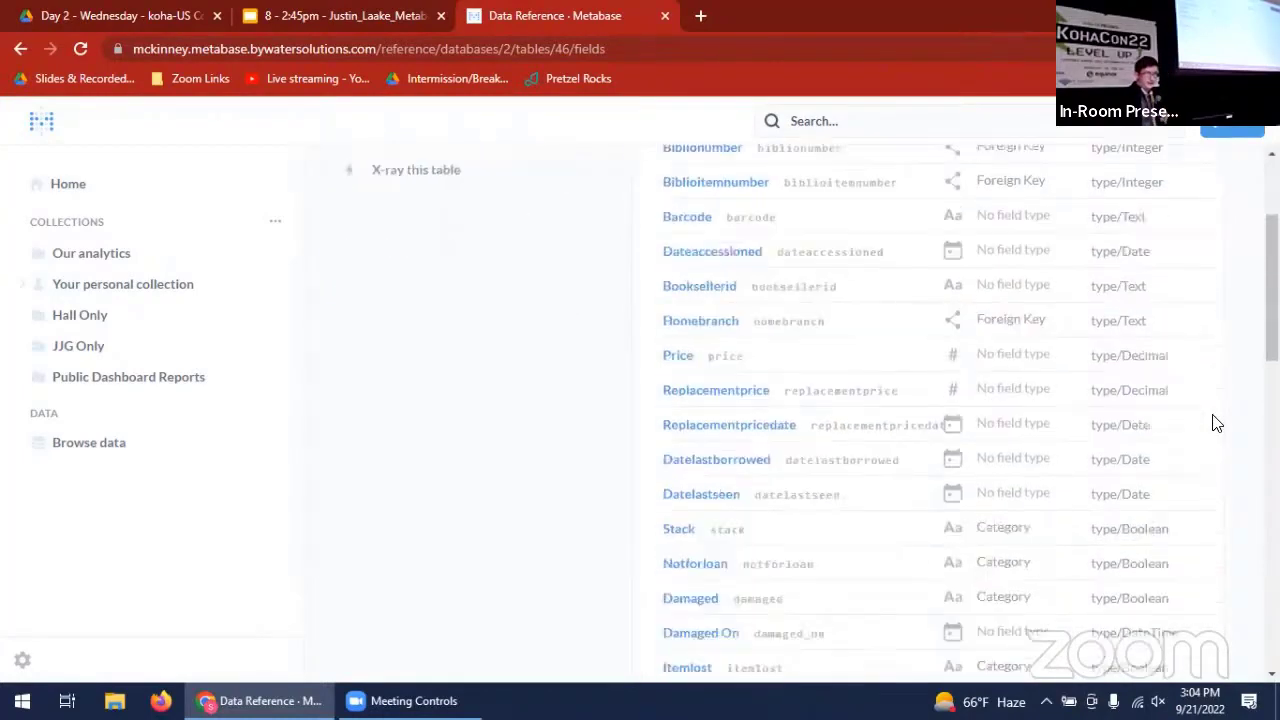
{"action": "scroll", "coordinate": [1216, 424], "scroll_direction": "down", "scroll_amount": 4}
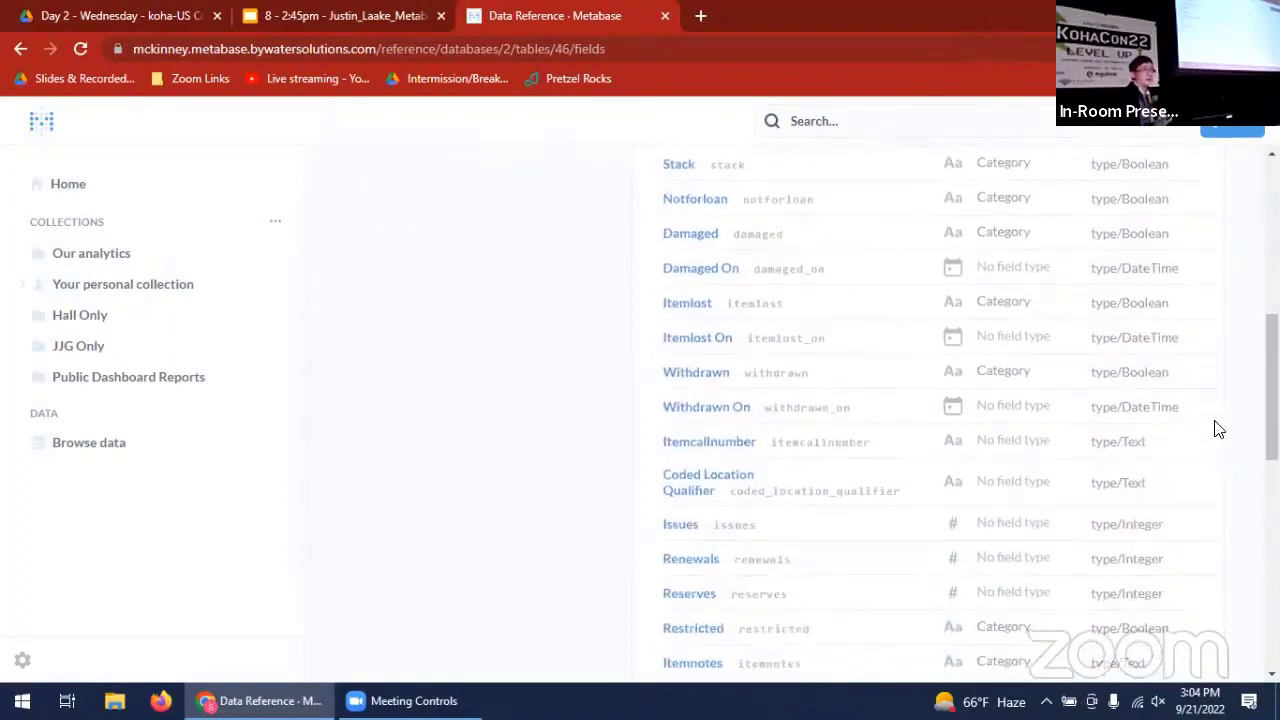
{"action": "scroll", "coordinate": [1218, 429], "scroll_direction": "down", "scroll_amount": 3}
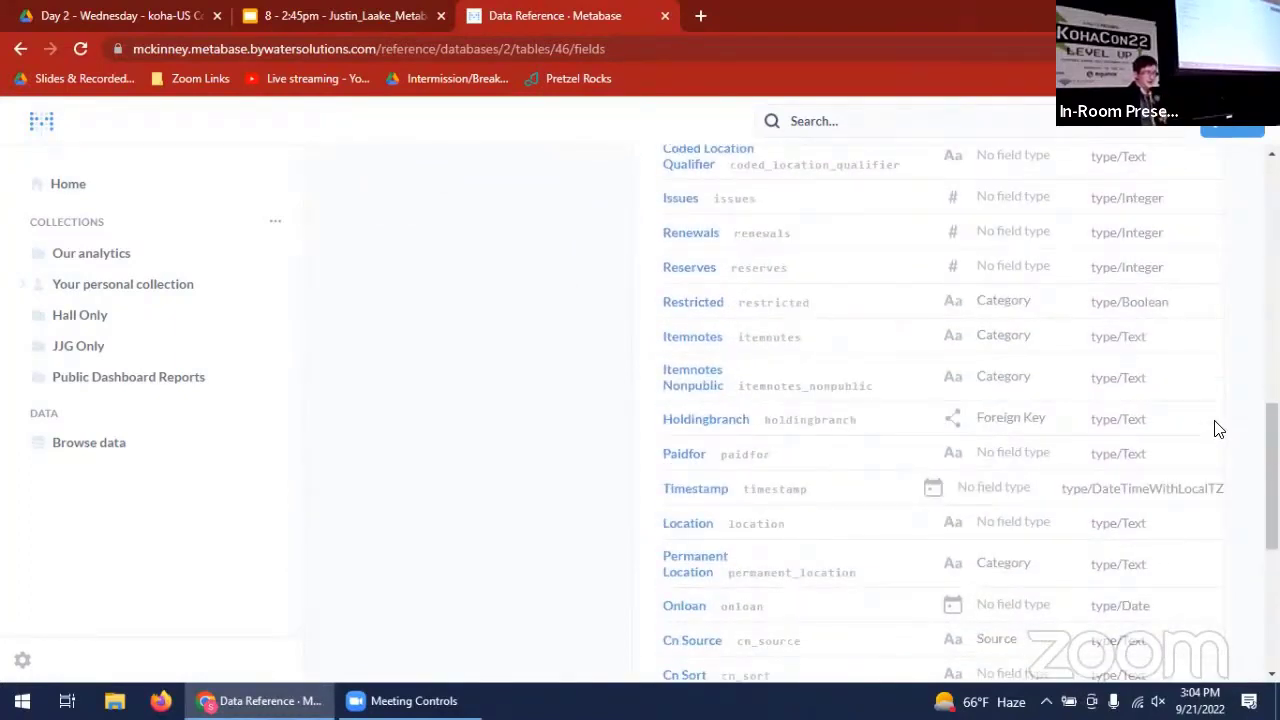
{"action": "scroll", "coordinate": [1216, 429], "scroll_direction": "down", "scroll_amount": 3}
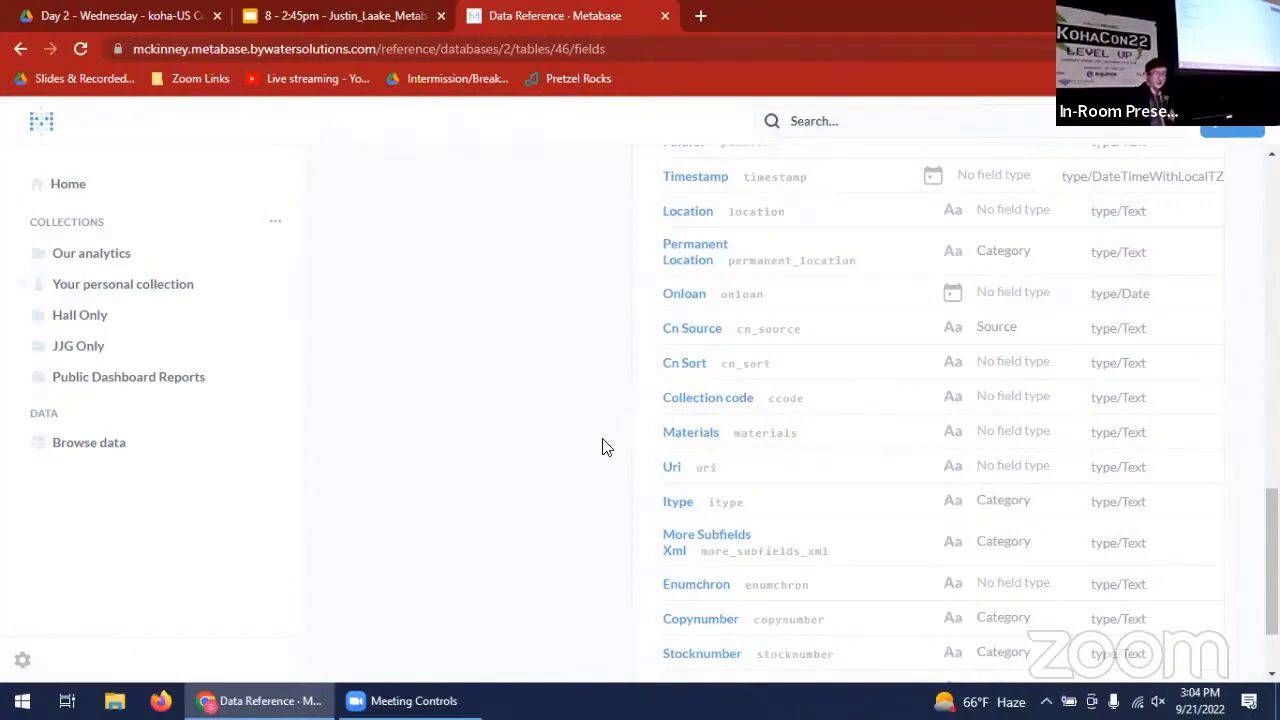
{"action": "scroll", "coordinate": [602, 447], "scroll_direction": "up", "scroll_amount": 1}
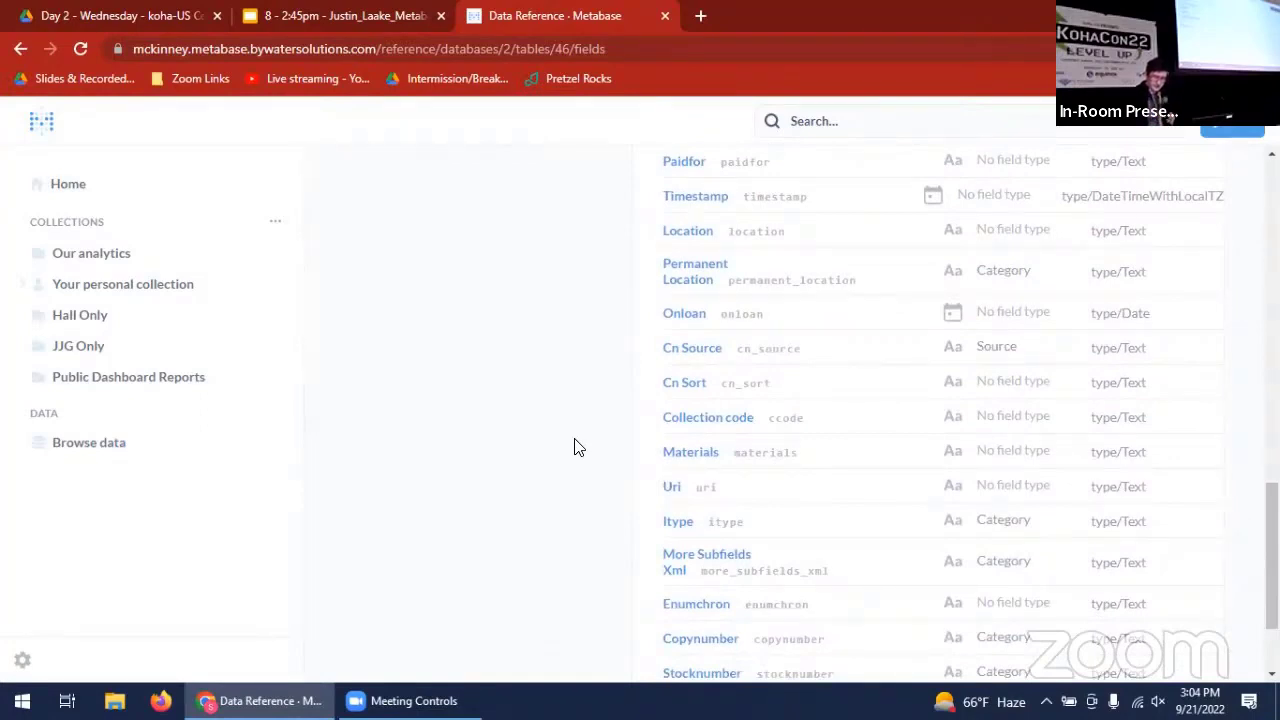
{"action": "scroll", "coordinate": [506, 383], "scroll_direction": "up", "scroll_amount": 15}
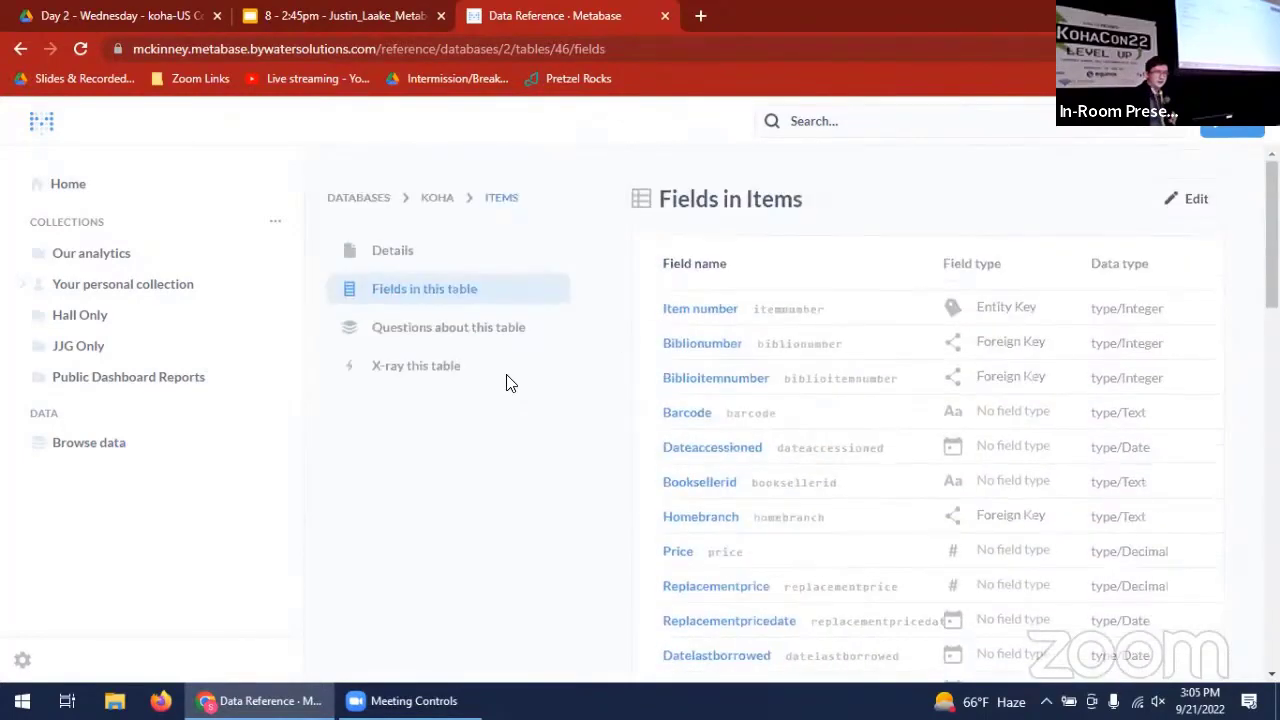
- Return to the Items table's details and open its records, looking across the columns
{"action": "left_click", "coordinate": [433, 258]}
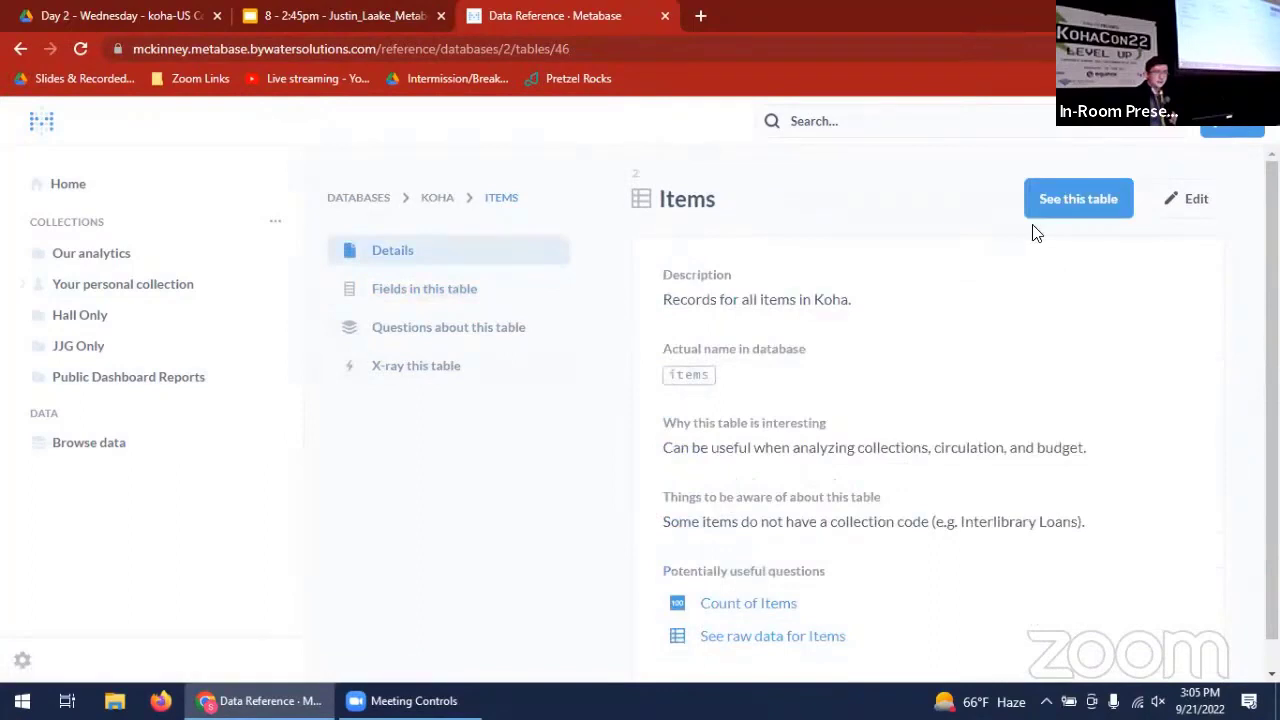
{"action": "left_click", "coordinate": [1078, 199]}
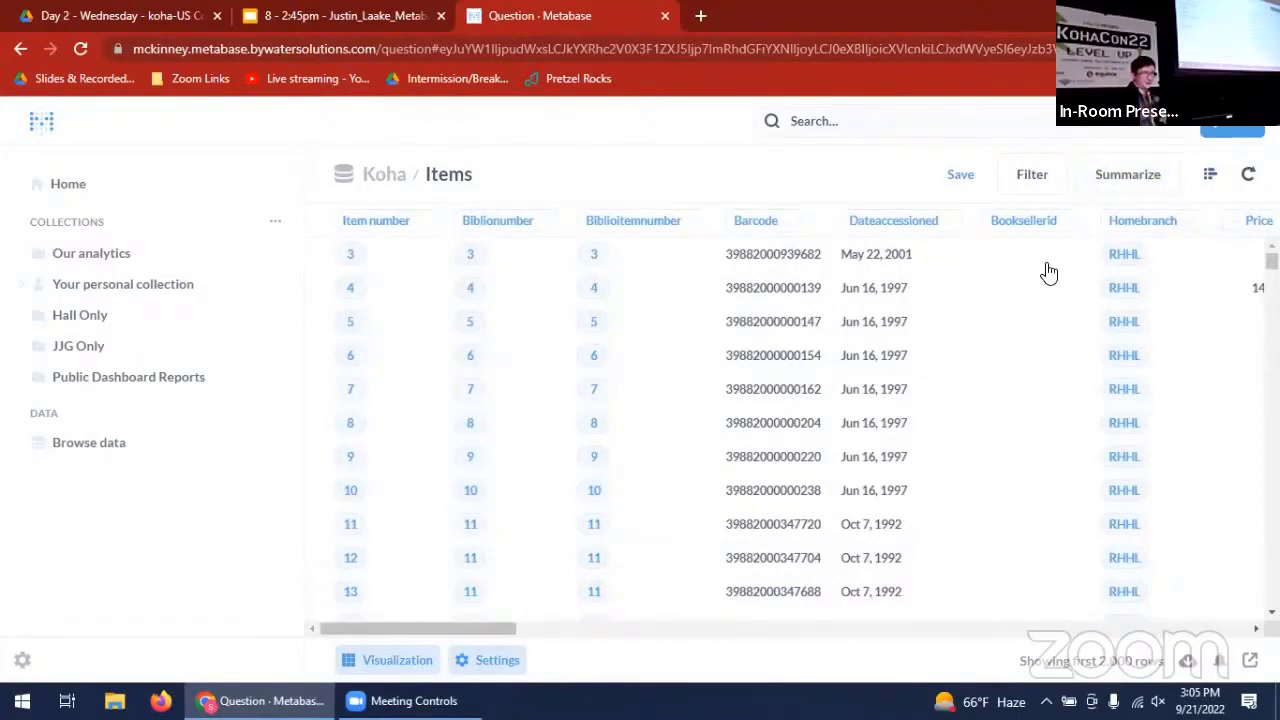
{"action": "left_click_drag", "start_coordinate": [488, 628], "coordinate": [514, 648]}
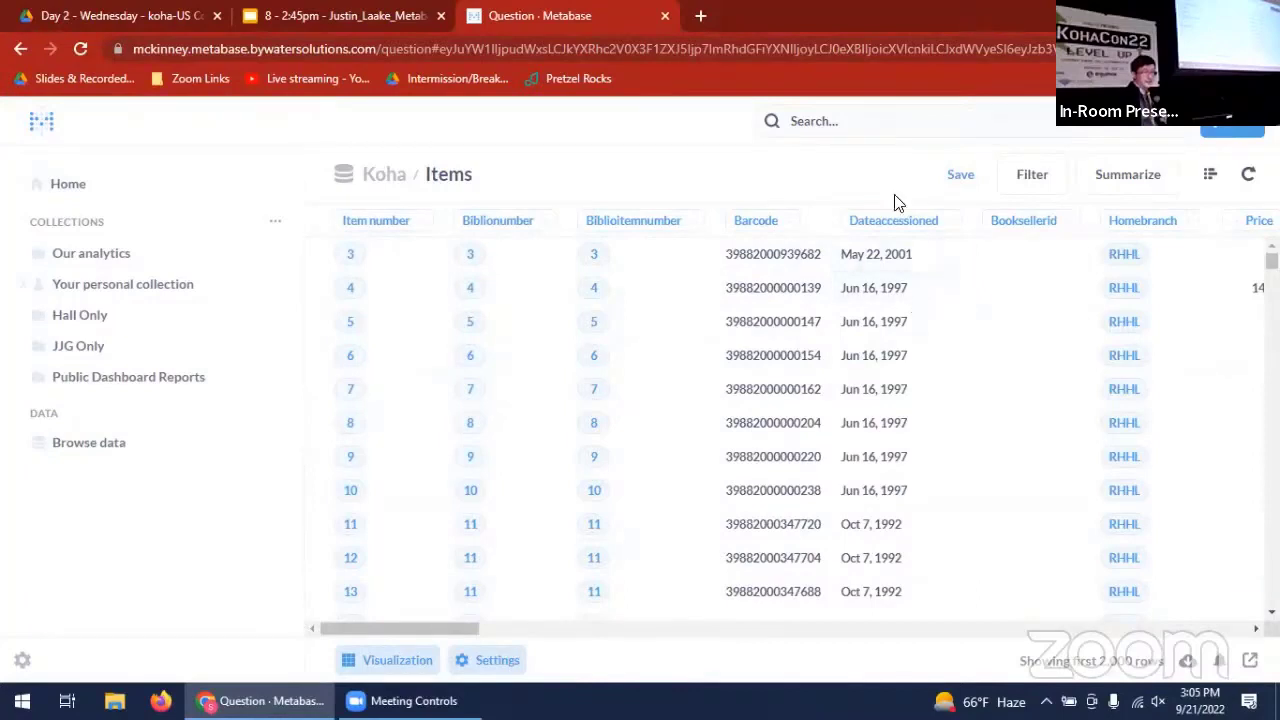
- Summarize the Items table as a count grouped by Dateaccessioned by month
{"action": "left_click", "coordinate": [1126, 198]}
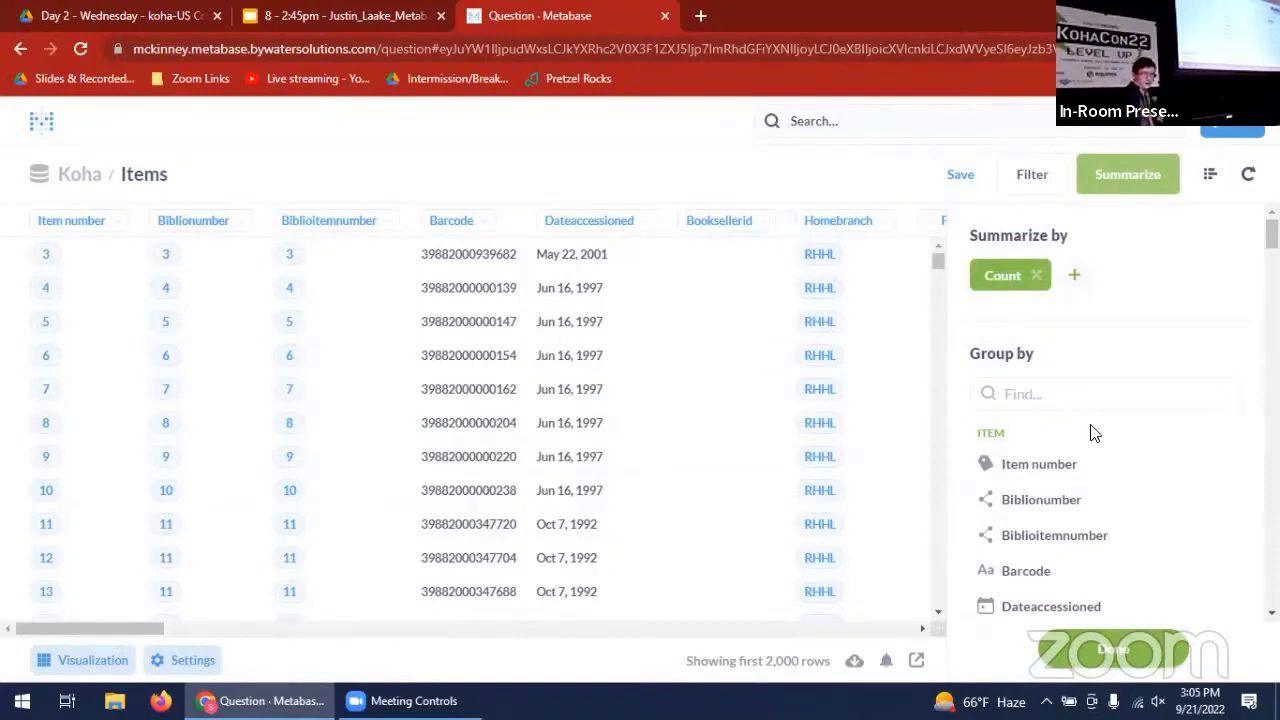
{"action": "scroll", "coordinate": [1122, 541], "scroll_direction": "down", "scroll_amount": 3}
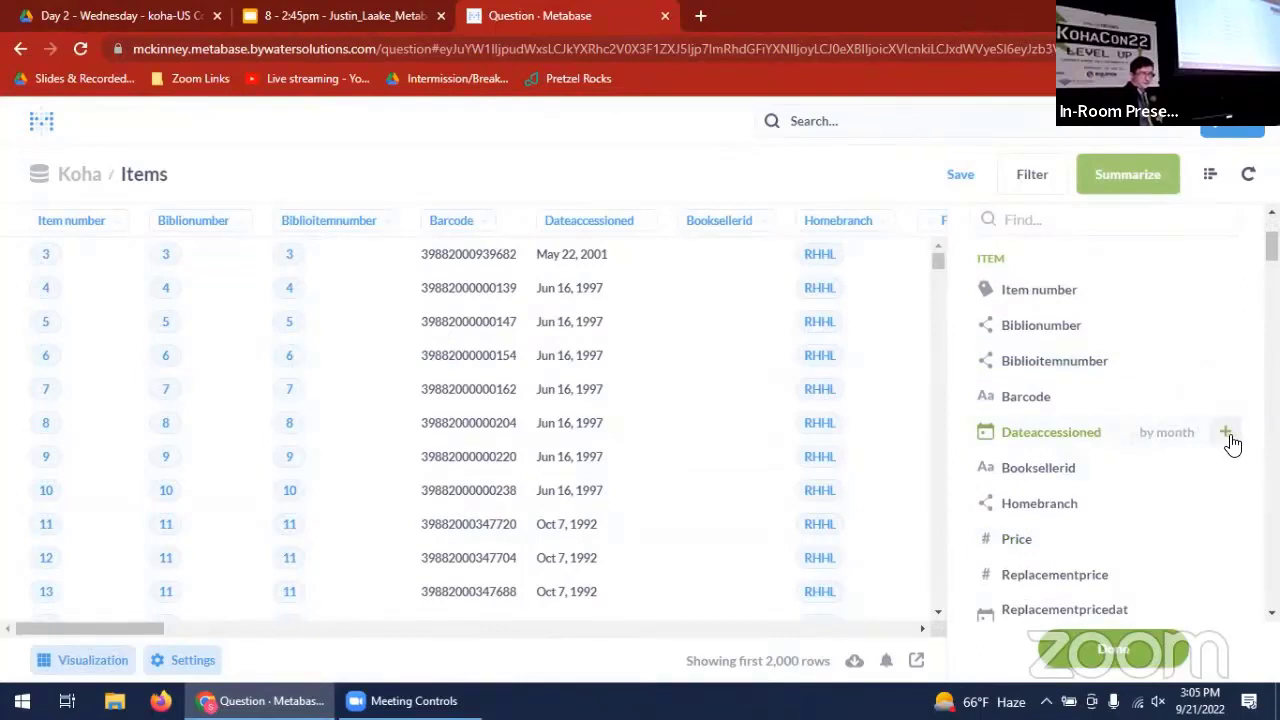
{"action": "left_click", "coordinate": [1227, 434]}
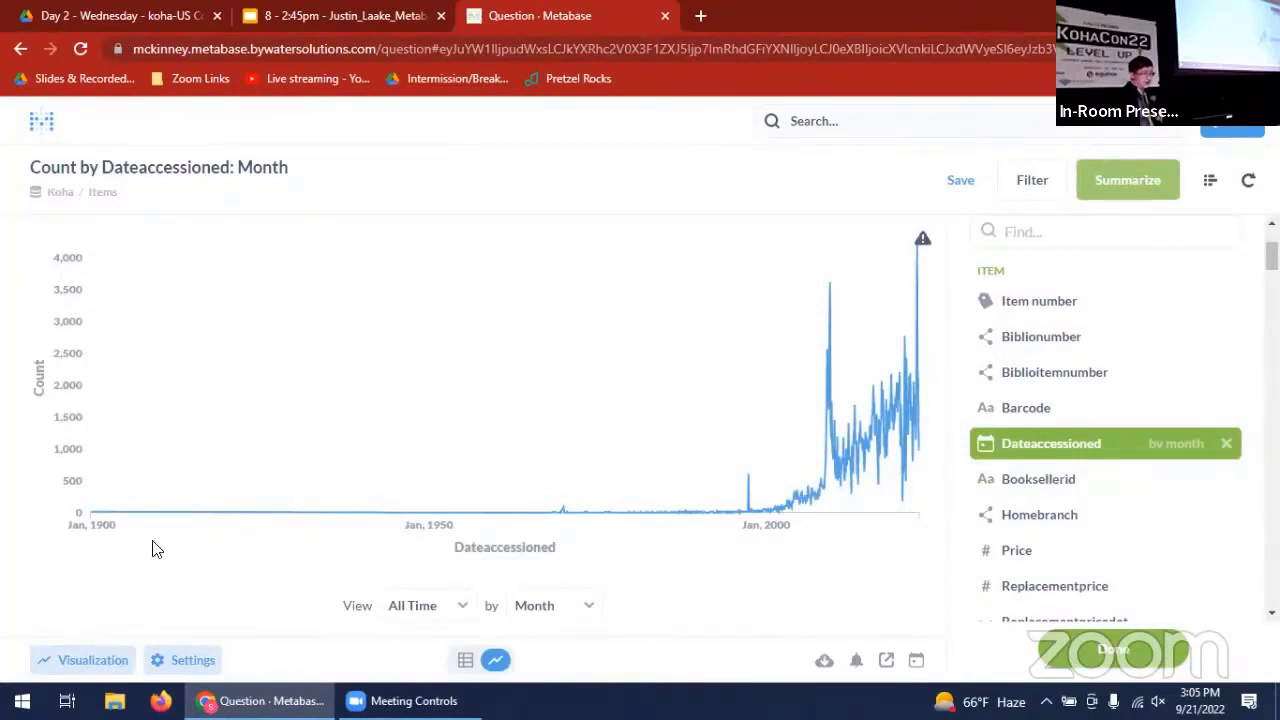
{"action": "mouse_move", "coordinate": [92, 518]}
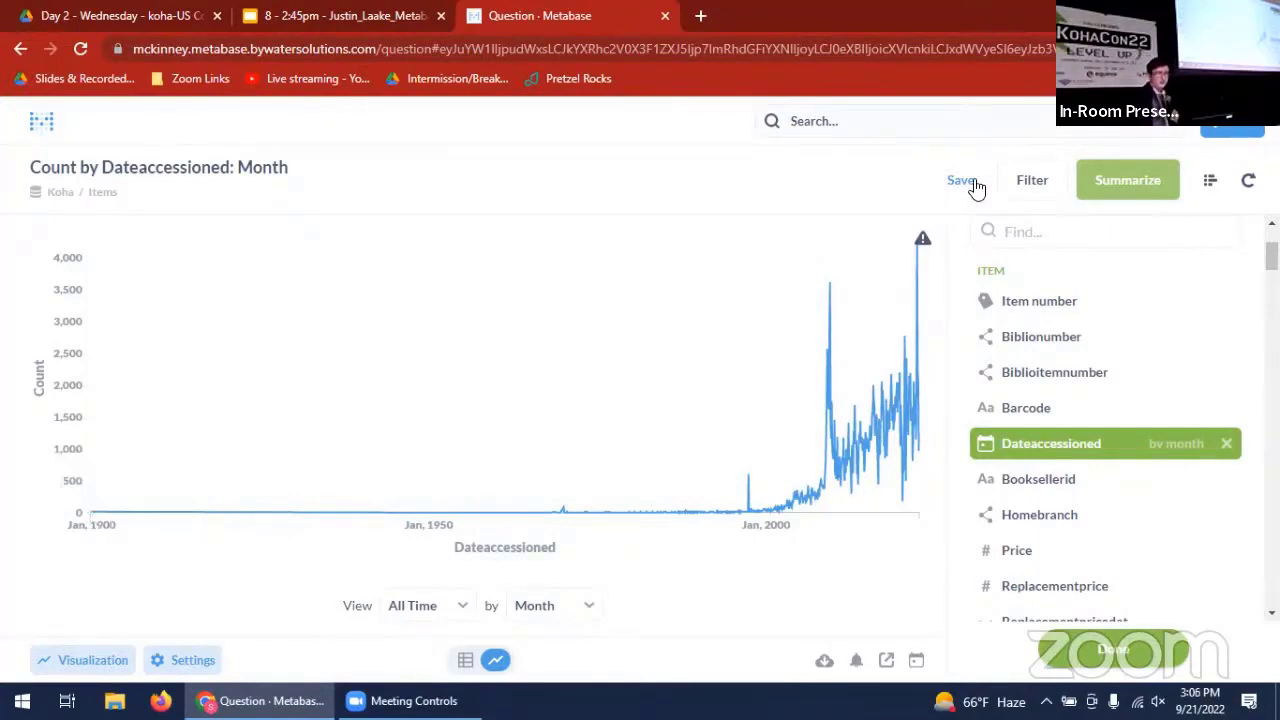
- Filter the monthly item count by Dateaccessioned to the last 12 months and inspect individual points on the line chart
{"action": "left_click", "coordinate": [1027, 186]}
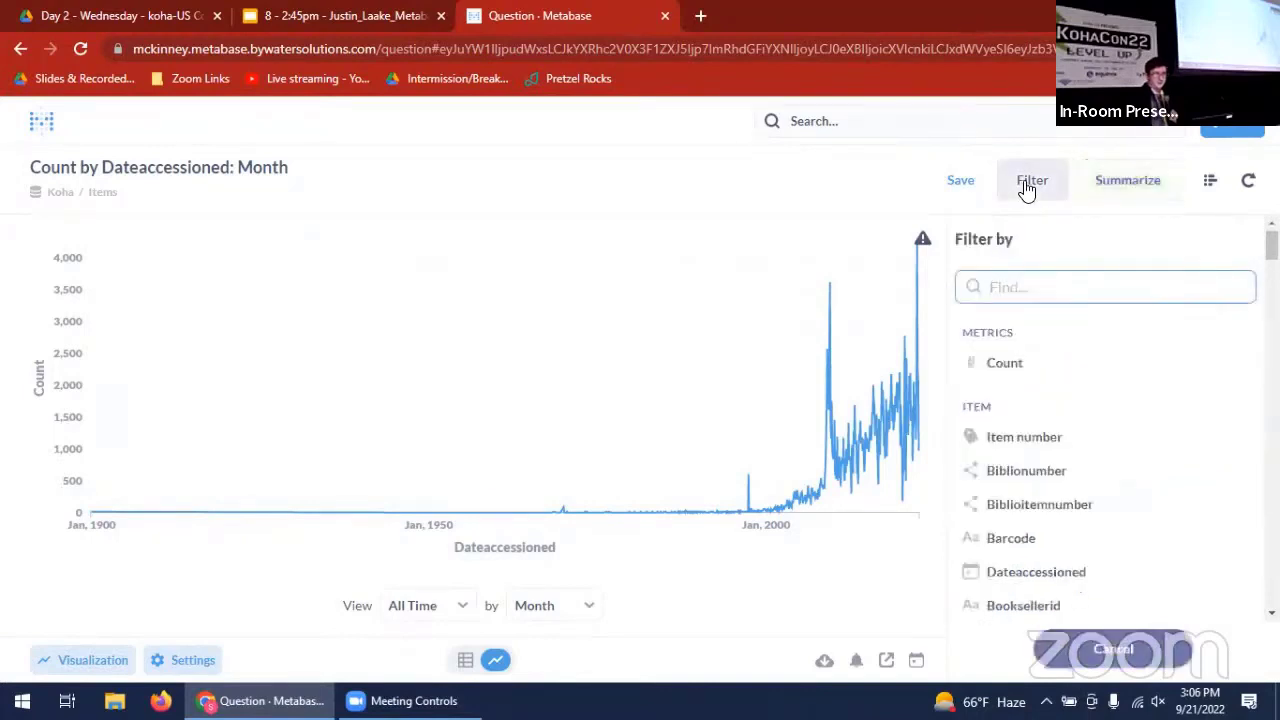
{"action": "scroll", "coordinate": [1075, 408], "scroll_direction": "down", "scroll_amount": 1}
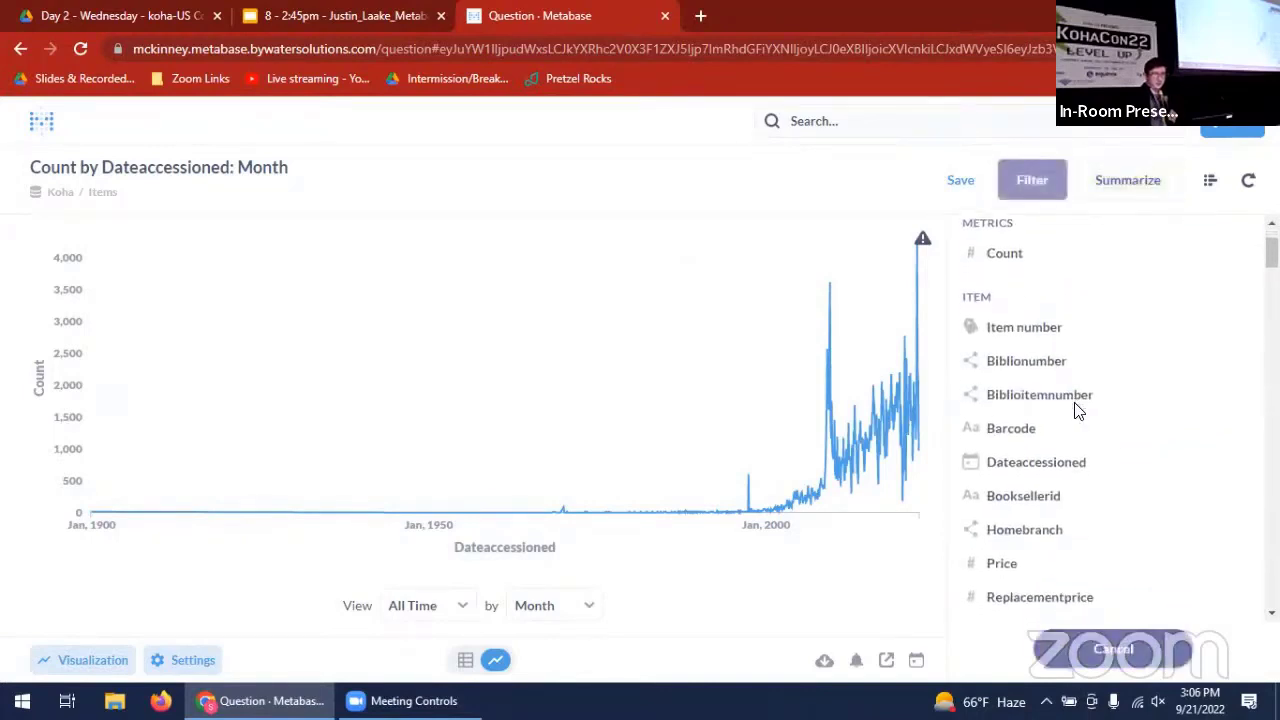
{"action": "left_click", "coordinate": [1081, 461]}
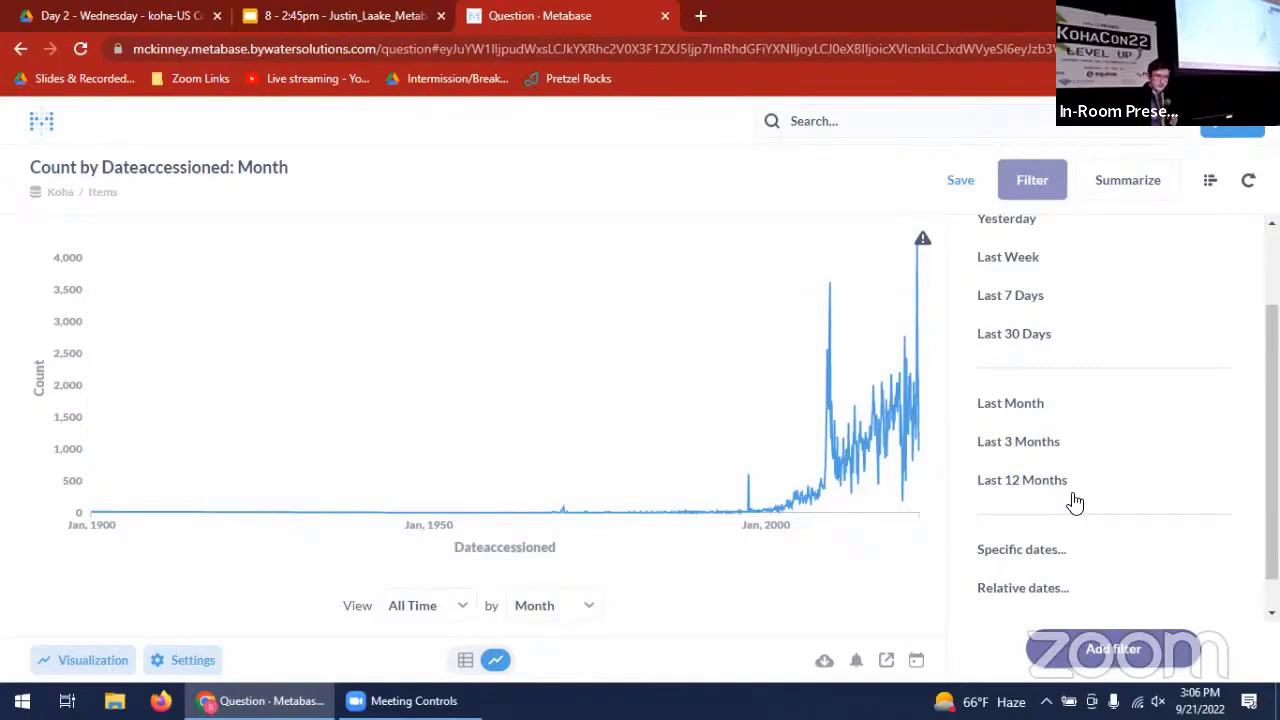
{"action": "left_click", "coordinate": [1045, 482]}
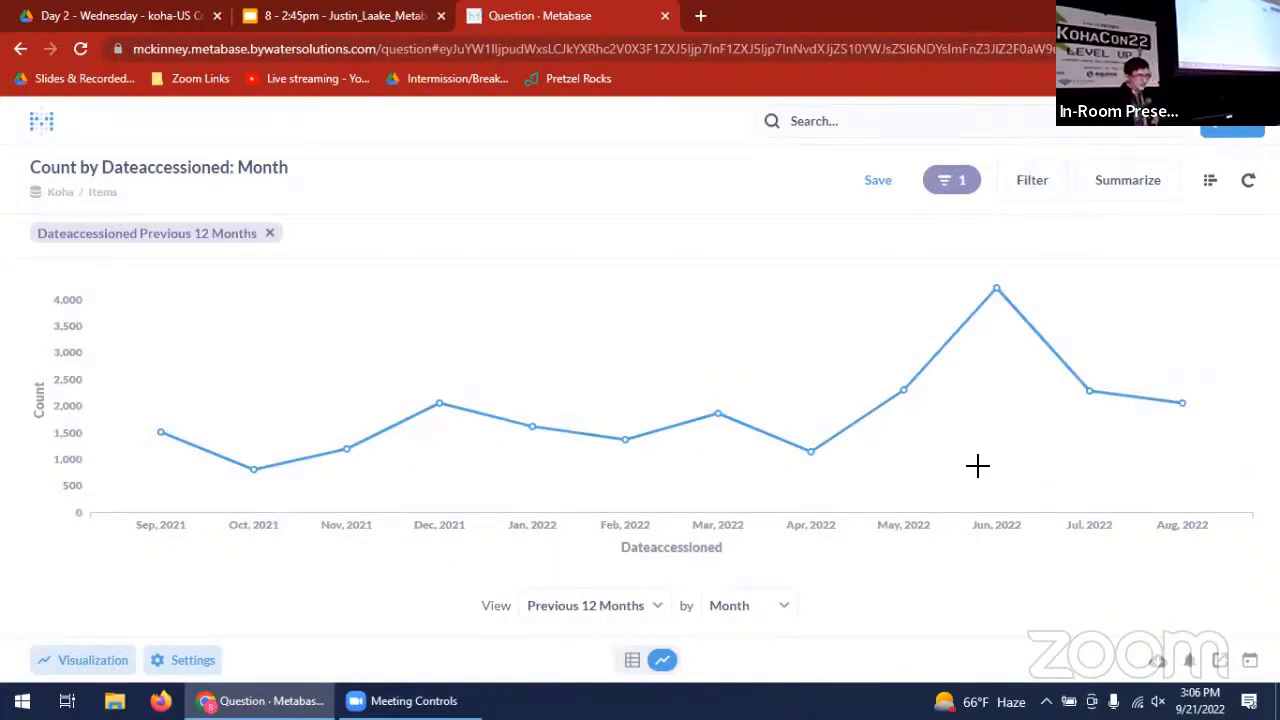
{"action": "mouse_move", "coordinate": [347, 472]}
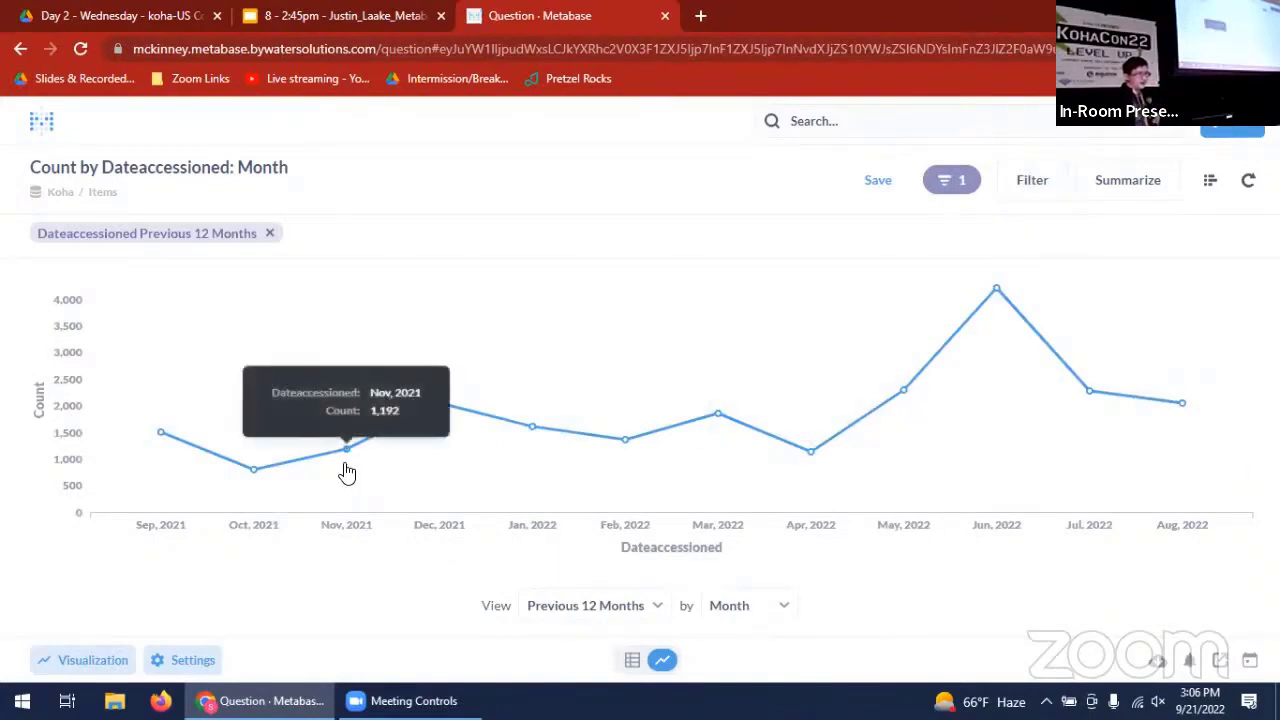
{"action": "mouse_move", "coordinate": [438, 406]}
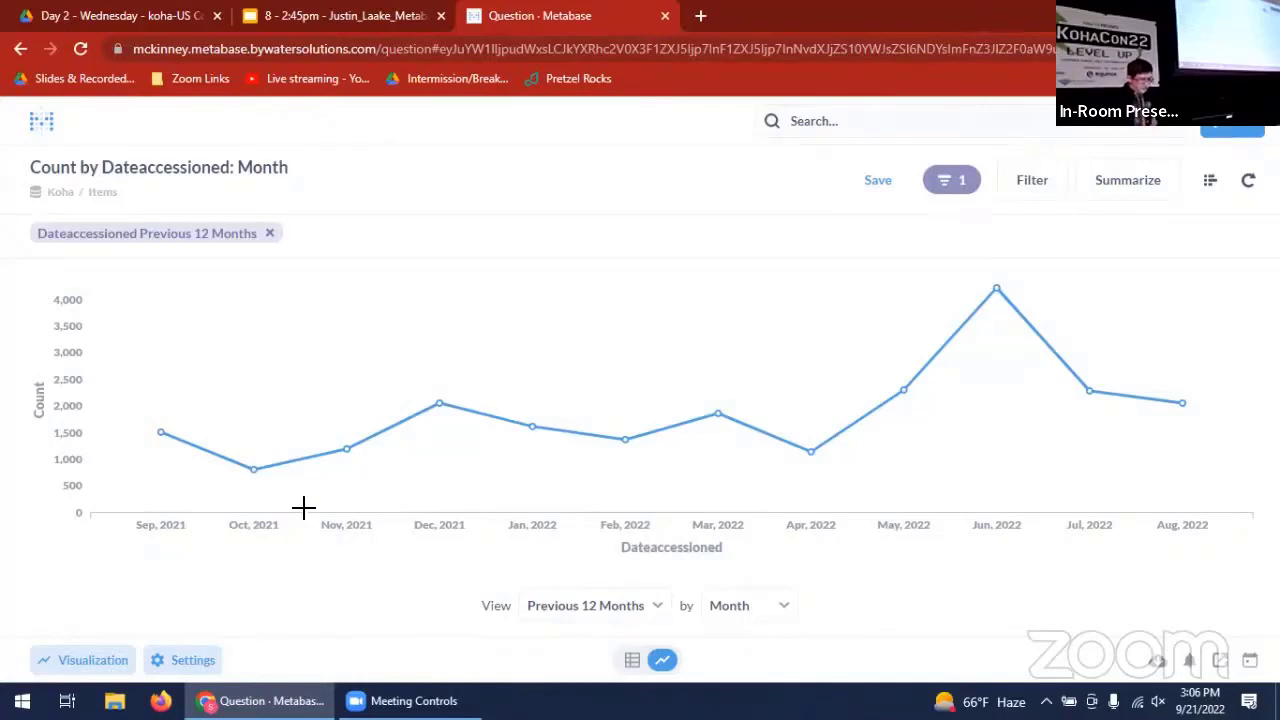
- Change the visualization of the monthly item count to a bar chart
{"action": "left_click", "coordinate": [66, 668]}
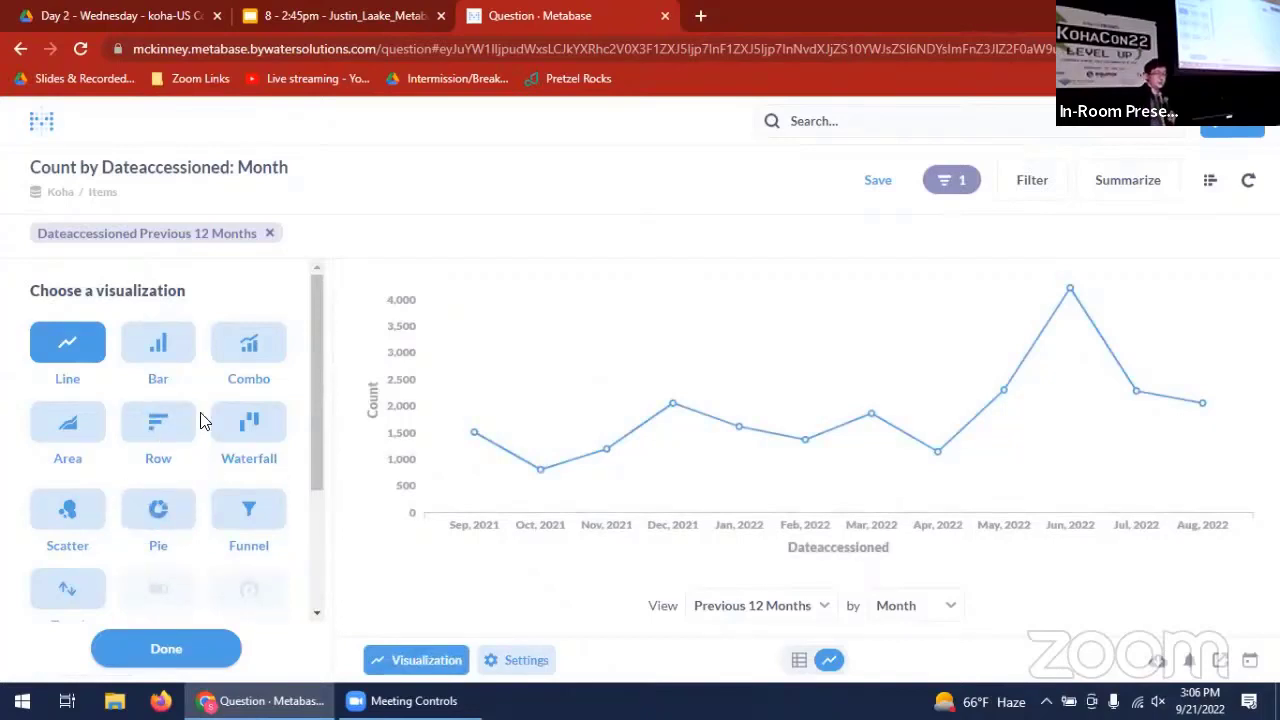
{"action": "left_click", "coordinate": [175, 362]}
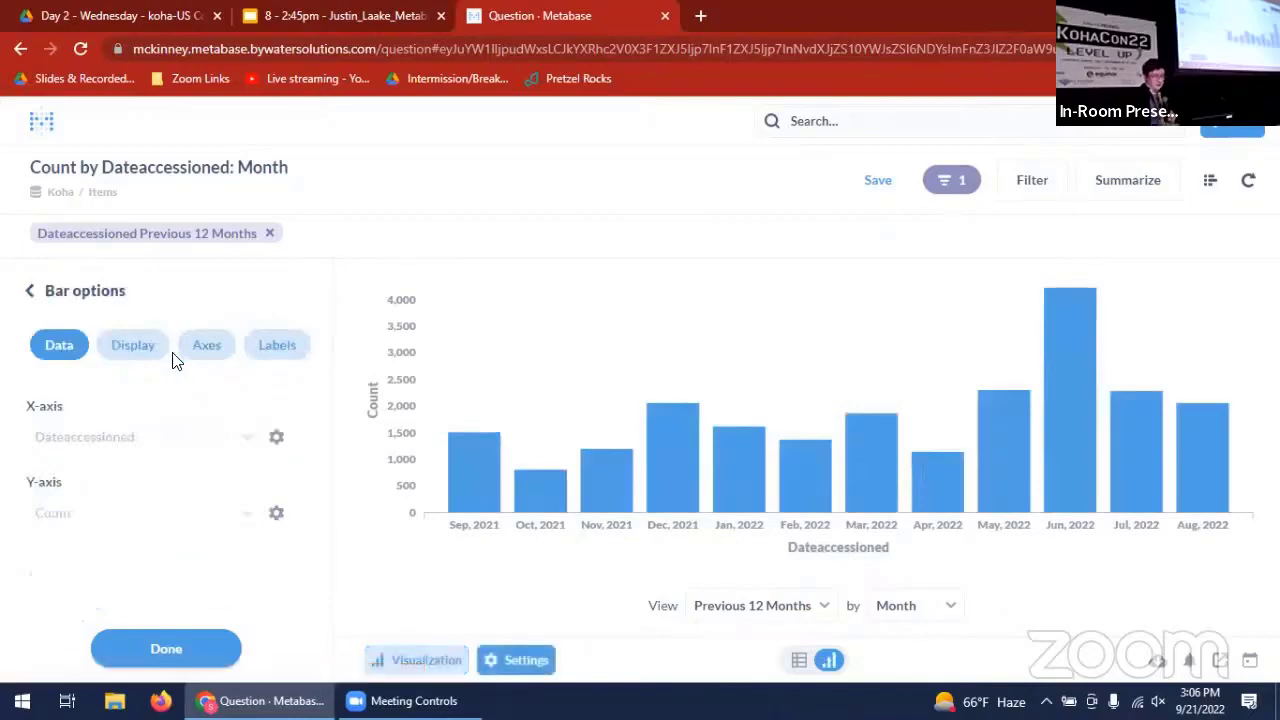
- Try the Waterfall visualization for the monthly count and return to the bar chart
{"action": "left_click", "coordinate": [48, 290]}
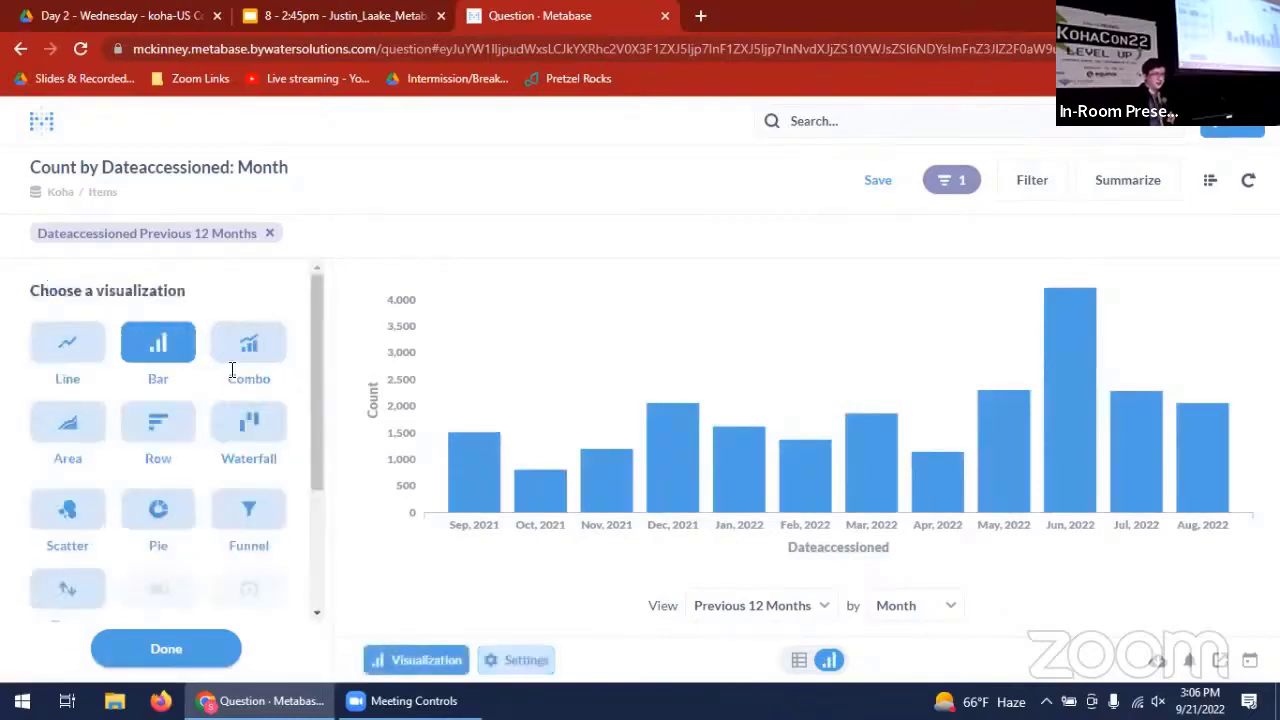
{"action": "left_click", "coordinate": [255, 425]}
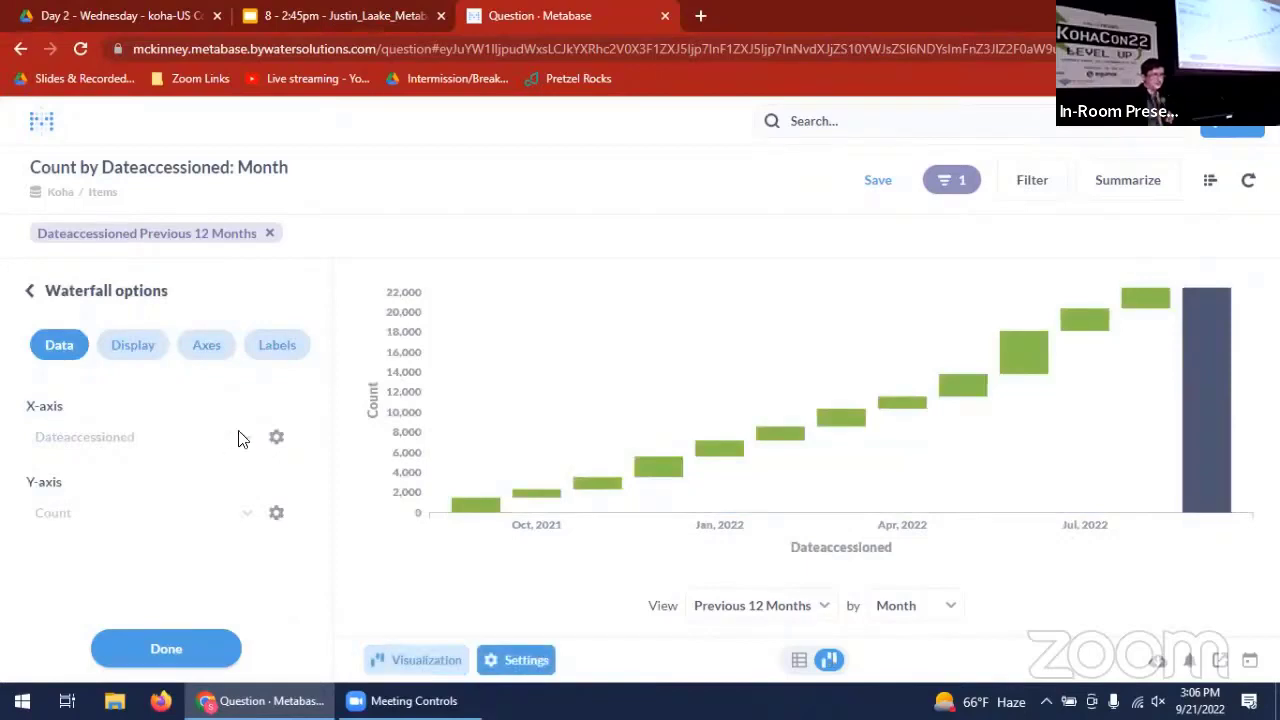
{"action": "left_click", "coordinate": [79, 292]}
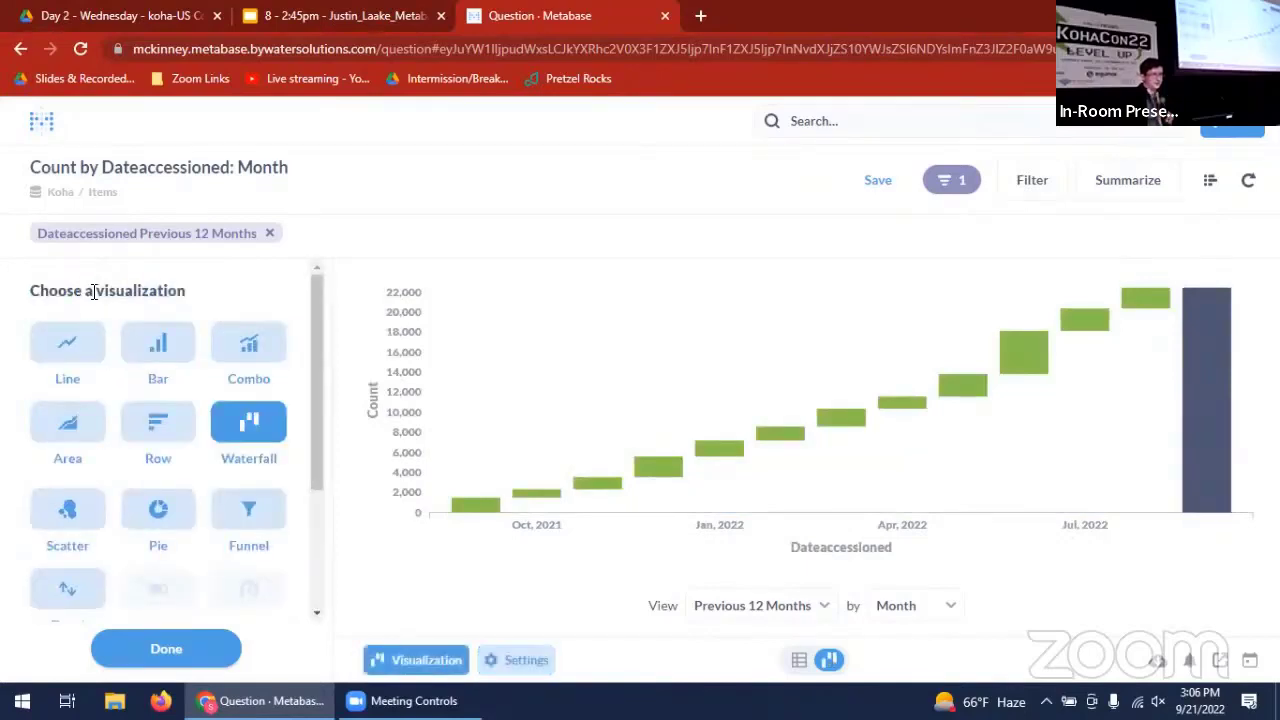
{"action": "left_click", "coordinate": [176, 363]}
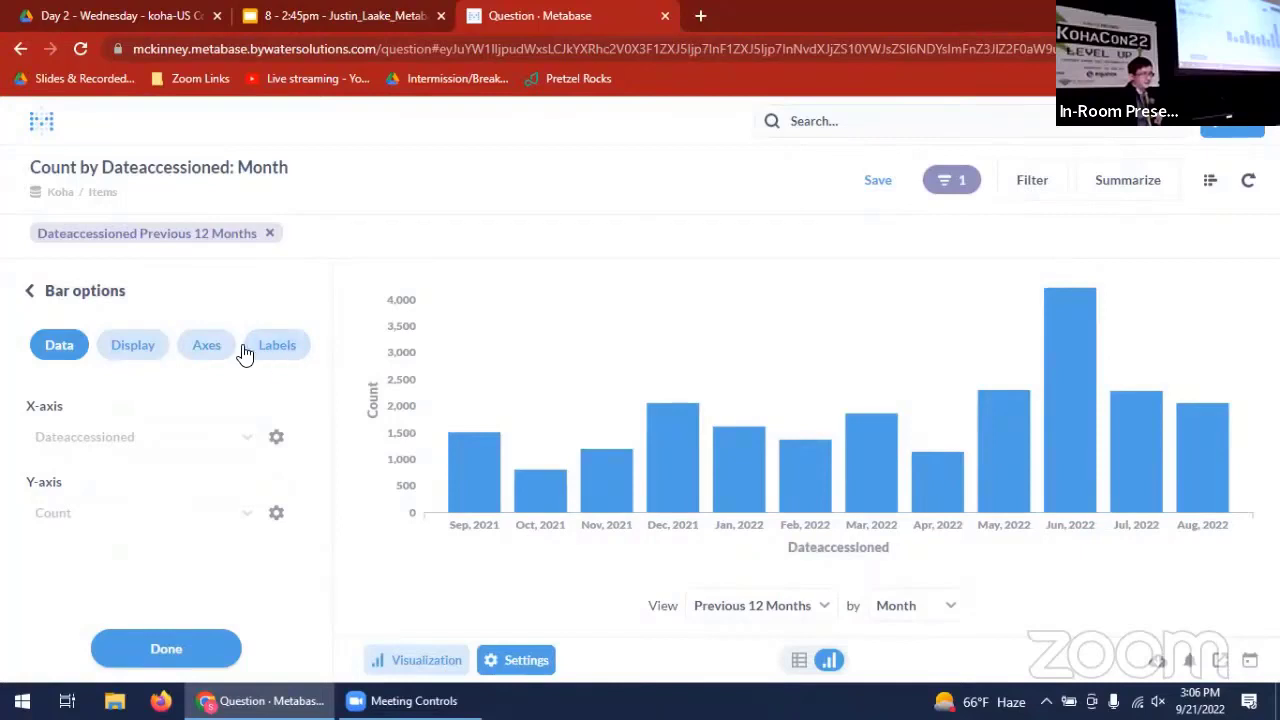
- Try 100% stacking on the bar chart, restore the unstacked display, and look through the axis options
{"action": "left_click", "coordinate": [124, 347]}
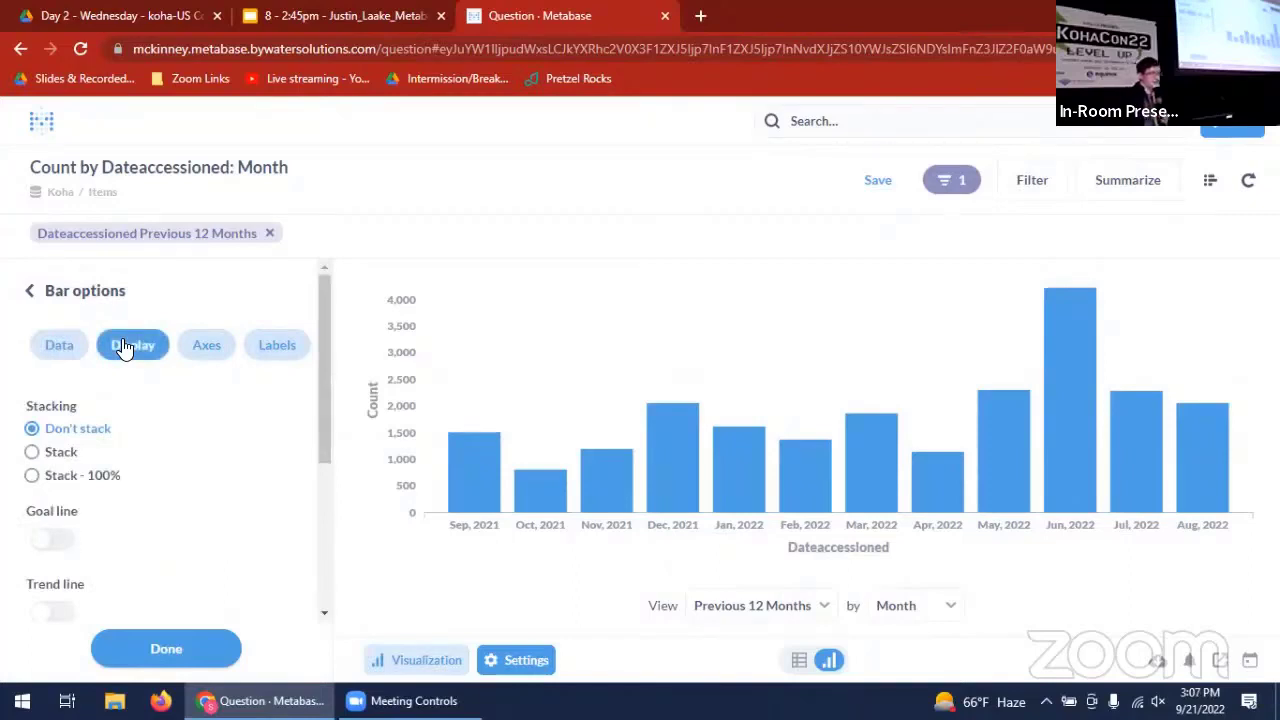
{"action": "left_click", "coordinate": [85, 485]}
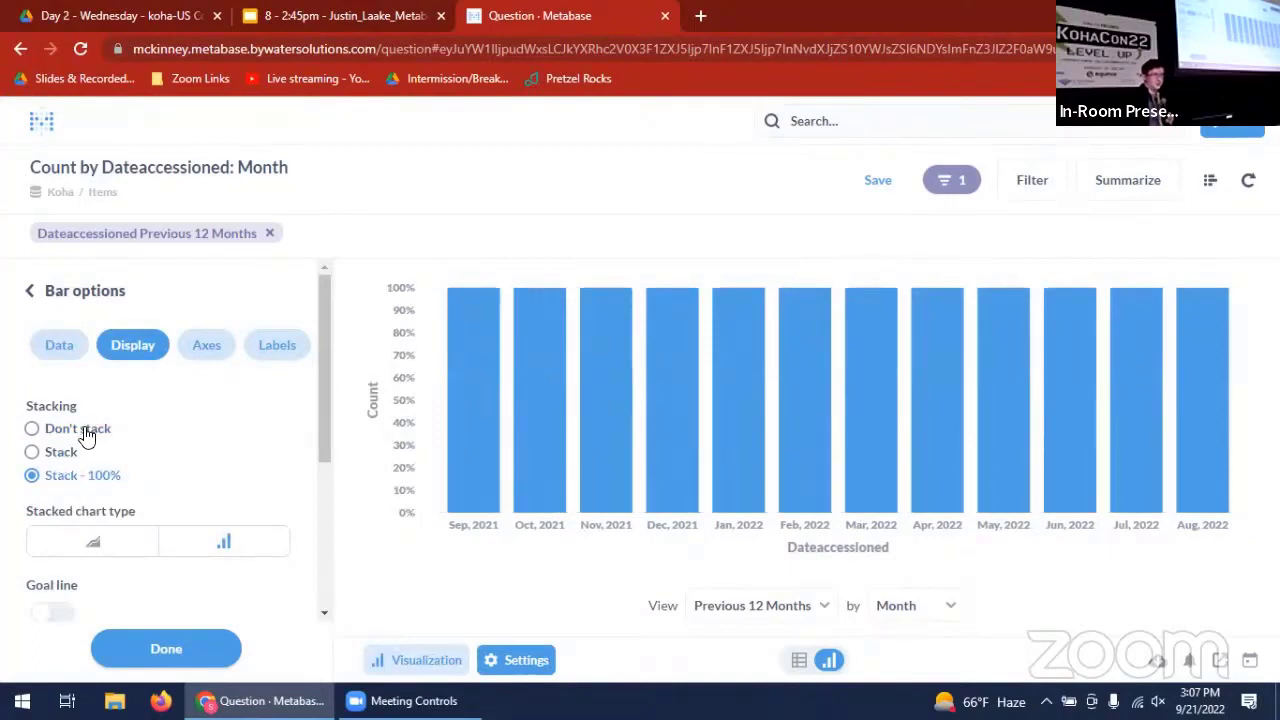
{"action": "left_click", "coordinate": [86, 432]}
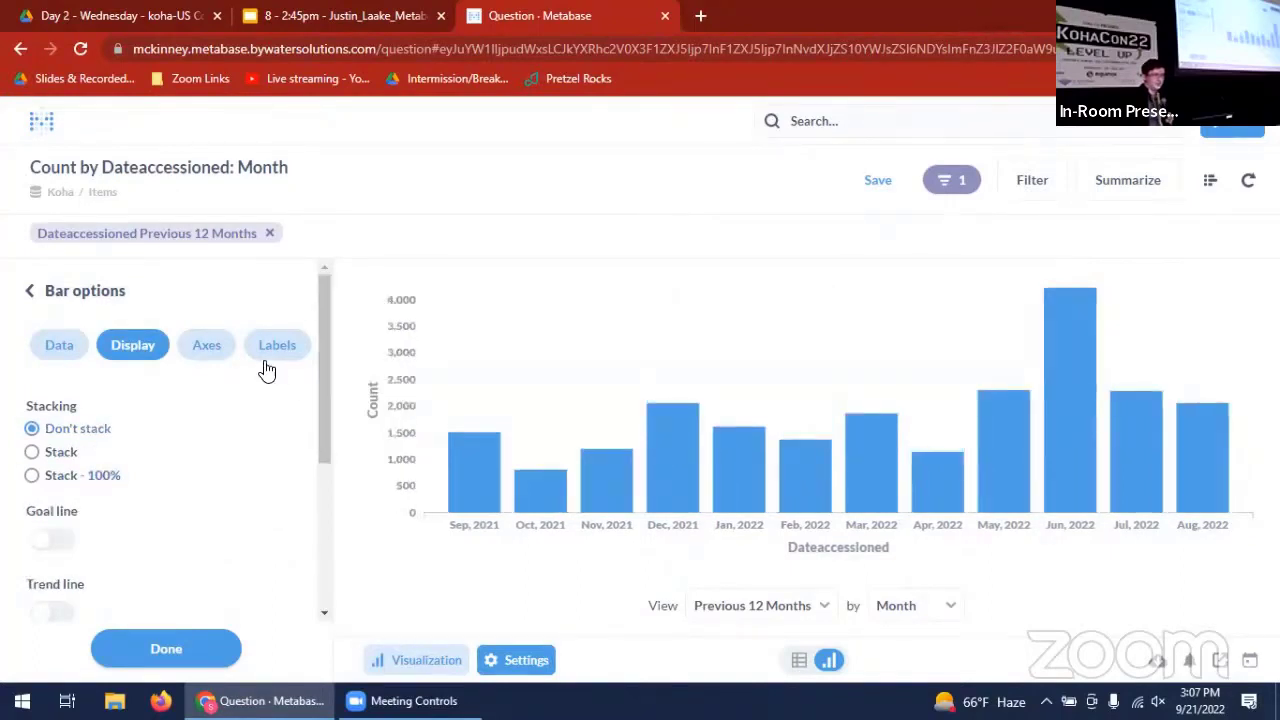
{"action": "left_click", "coordinate": [218, 358]}
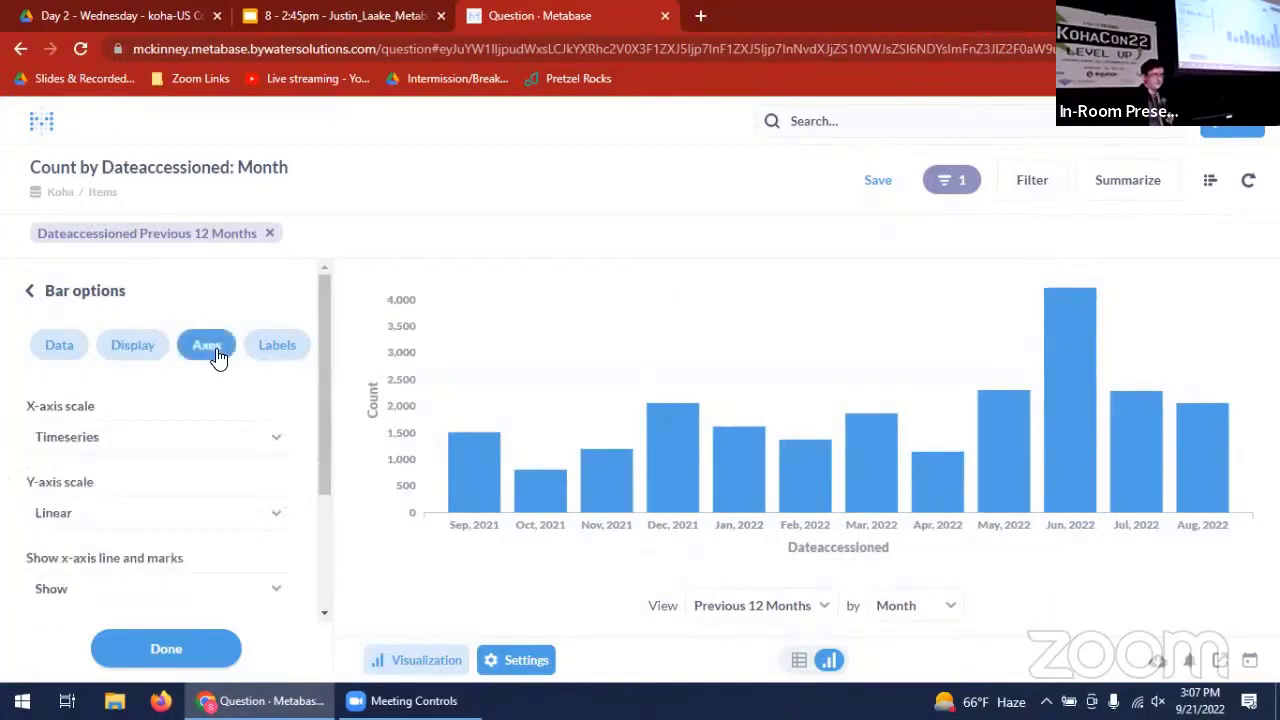
{"action": "left_click_drag", "start_coordinate": [328, 408], "coordinate": [320, 526]}
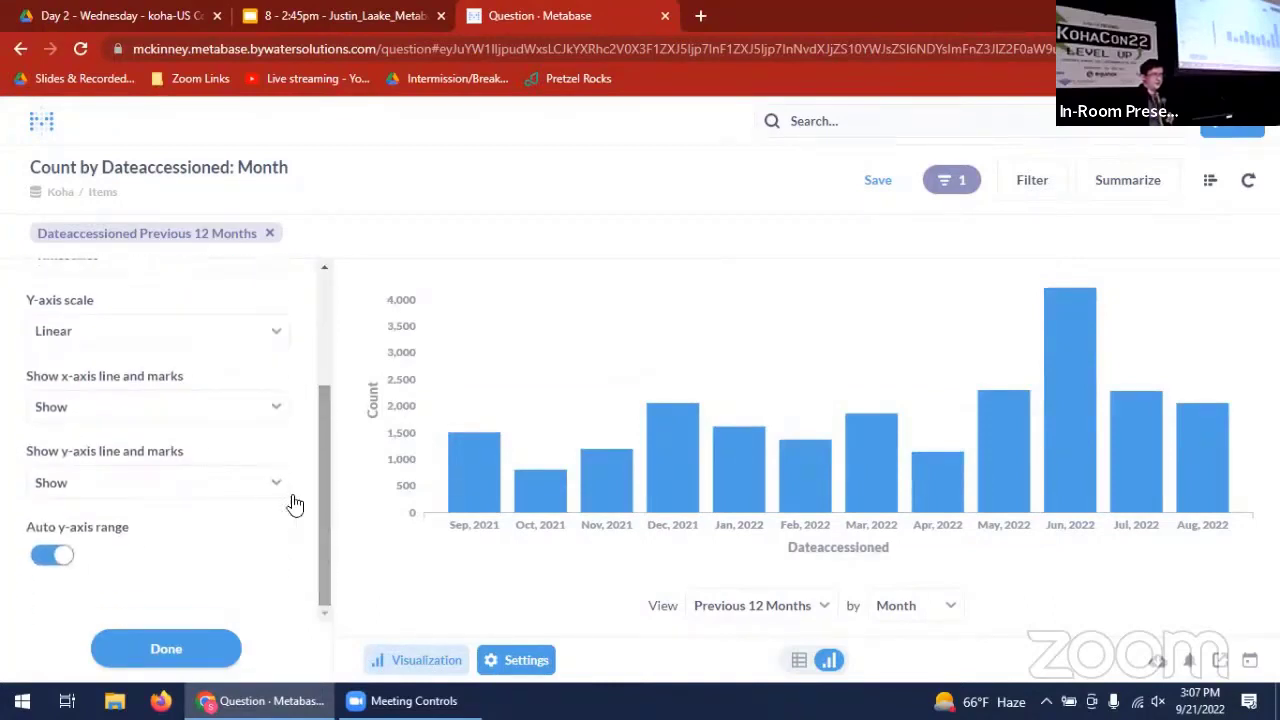
{"action": "left_click_drag", "start_coordinate": [318, 472], "coordinate": [330, 326]}
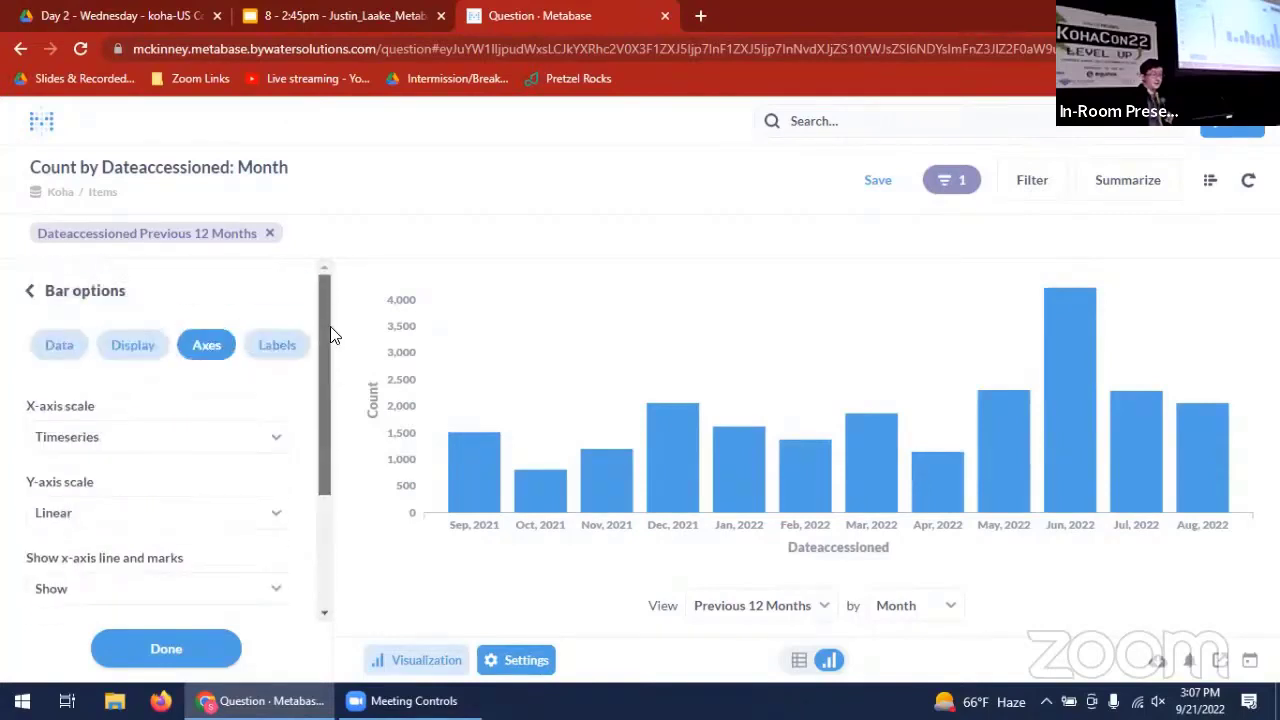
- Set the bar chart's x-axis label to "Date added" and finish the chart settings
{"action": "left_click", "coordinate": [281, 347]}
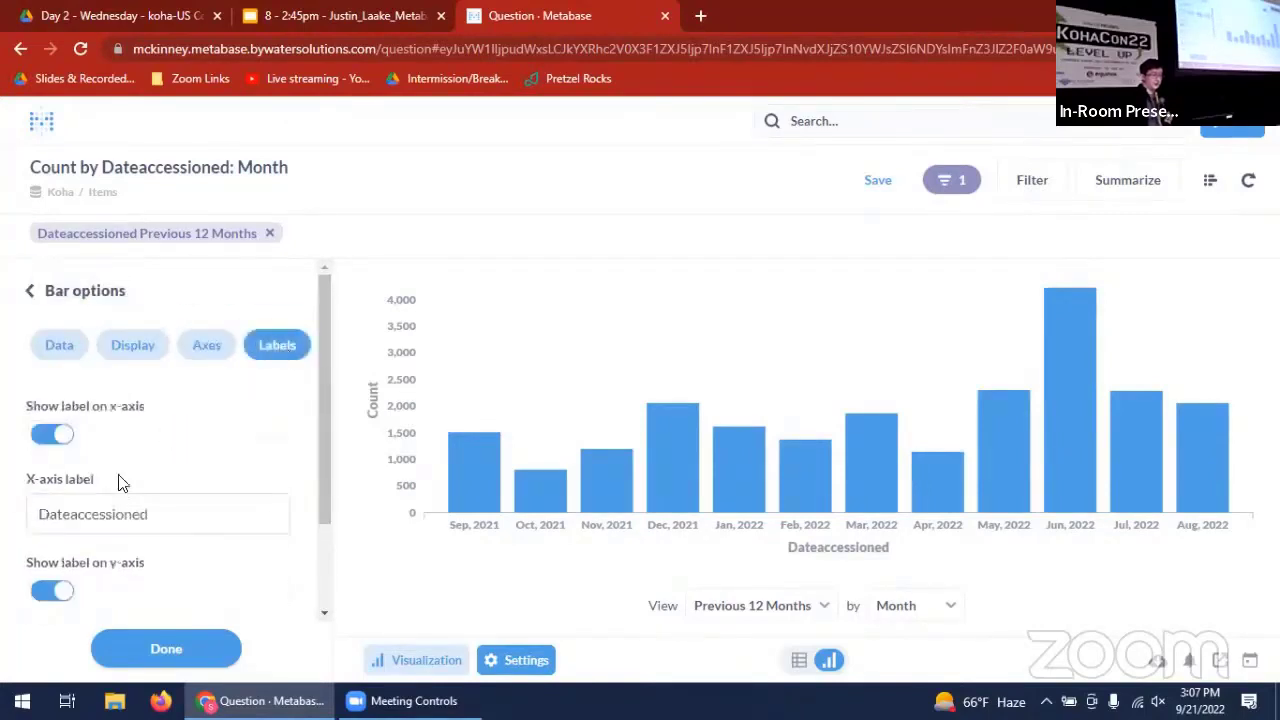
{"action": "double_click", "coordinate": [192, 521]}
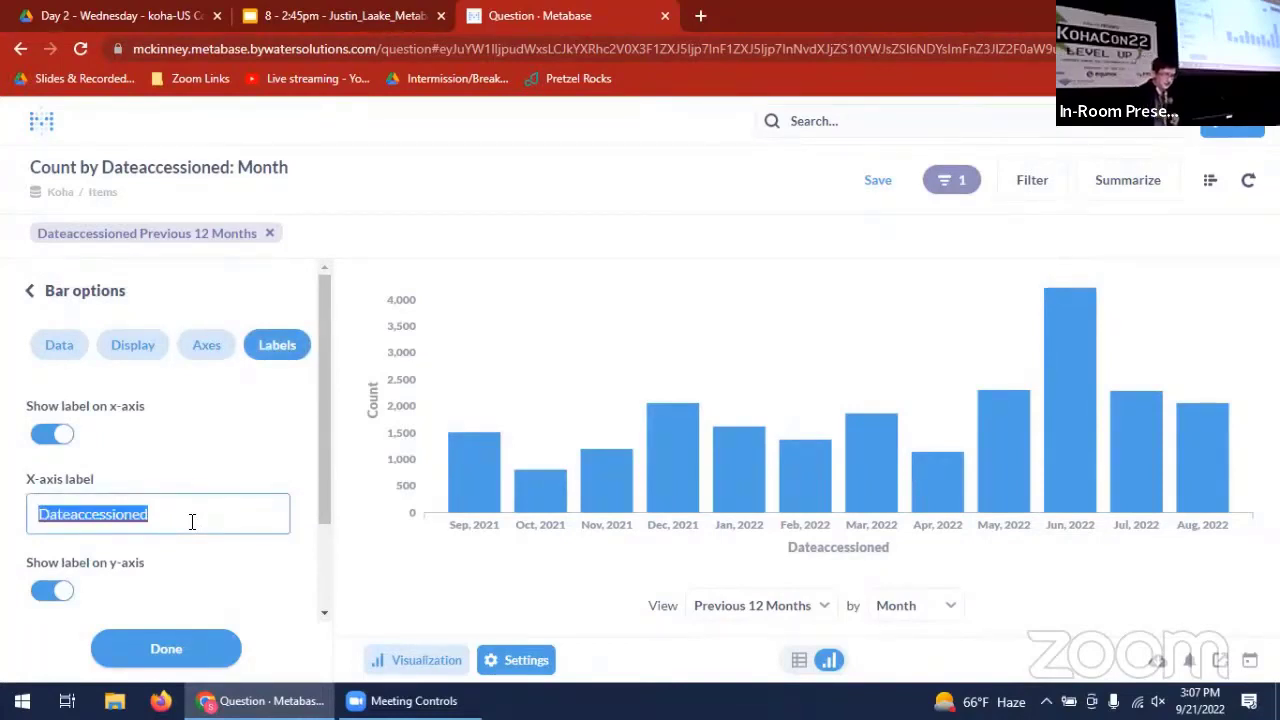
{"action": "type", "text": "Date added"}
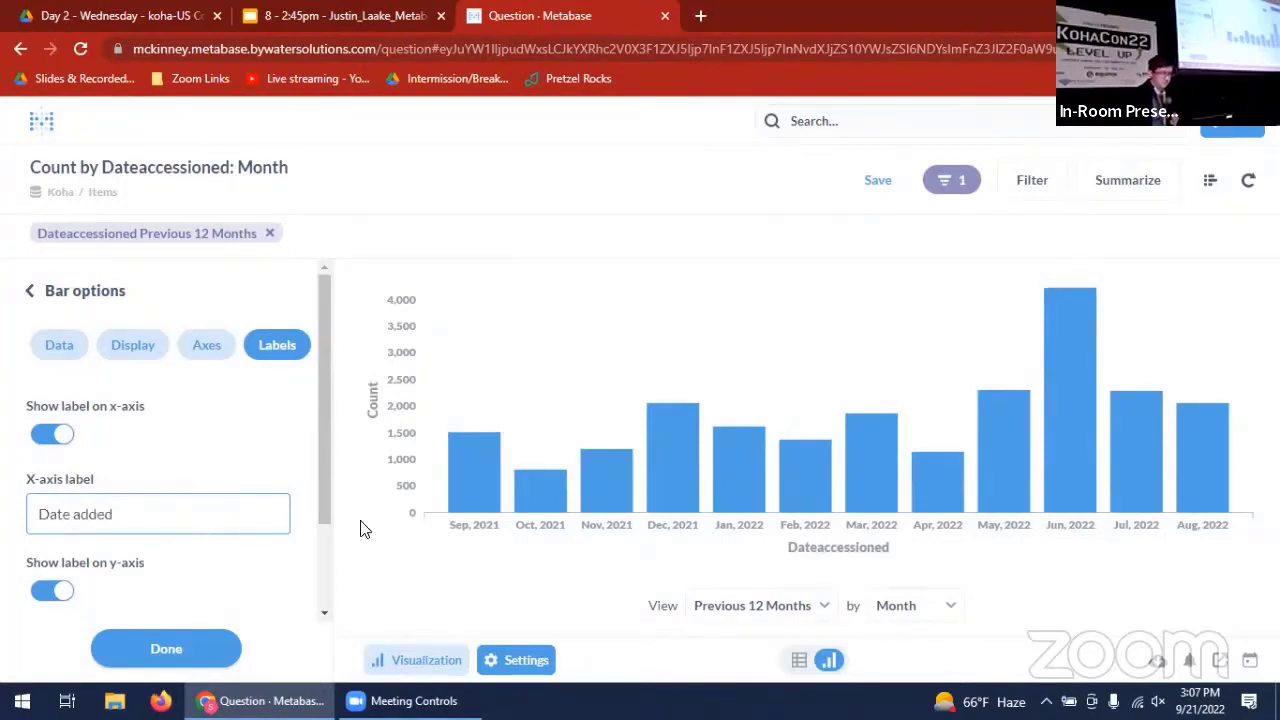
{"action": "left_click", "coordinate": [200, 660]}
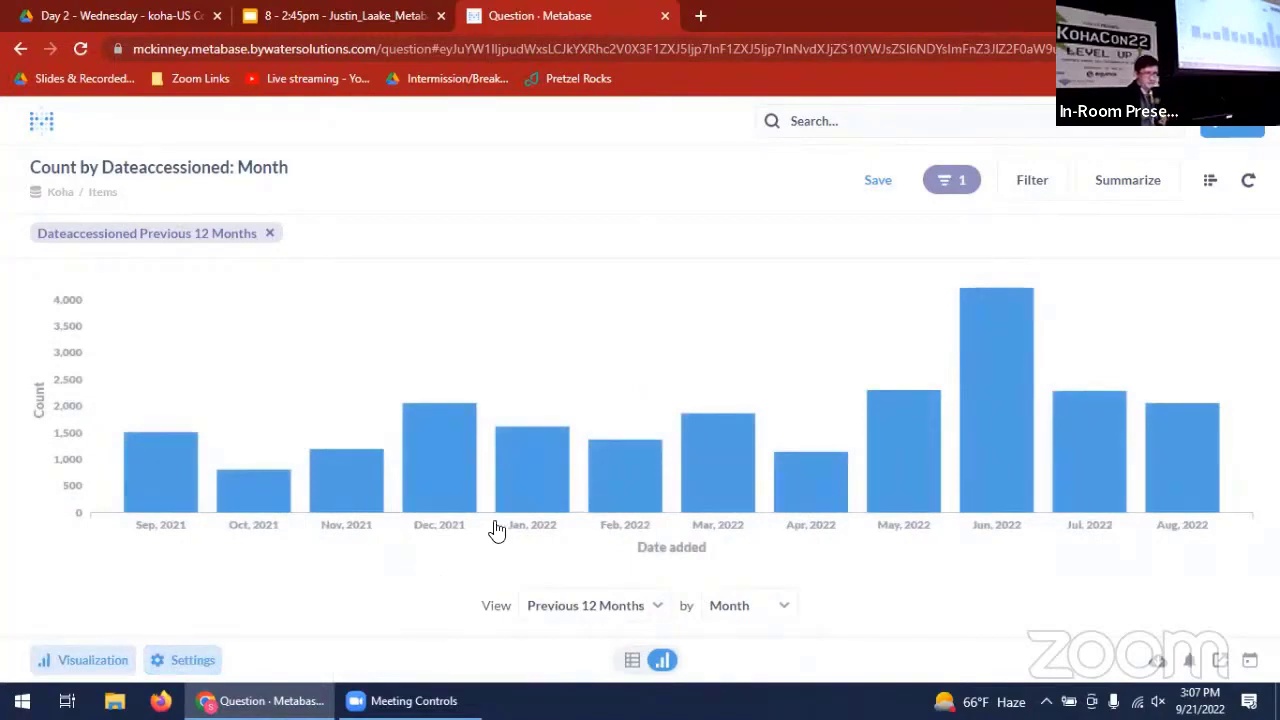
- Begin saving the question and replace its suggested name with "new question"
{"action": "left_click", "coordinate": [876, 181]}
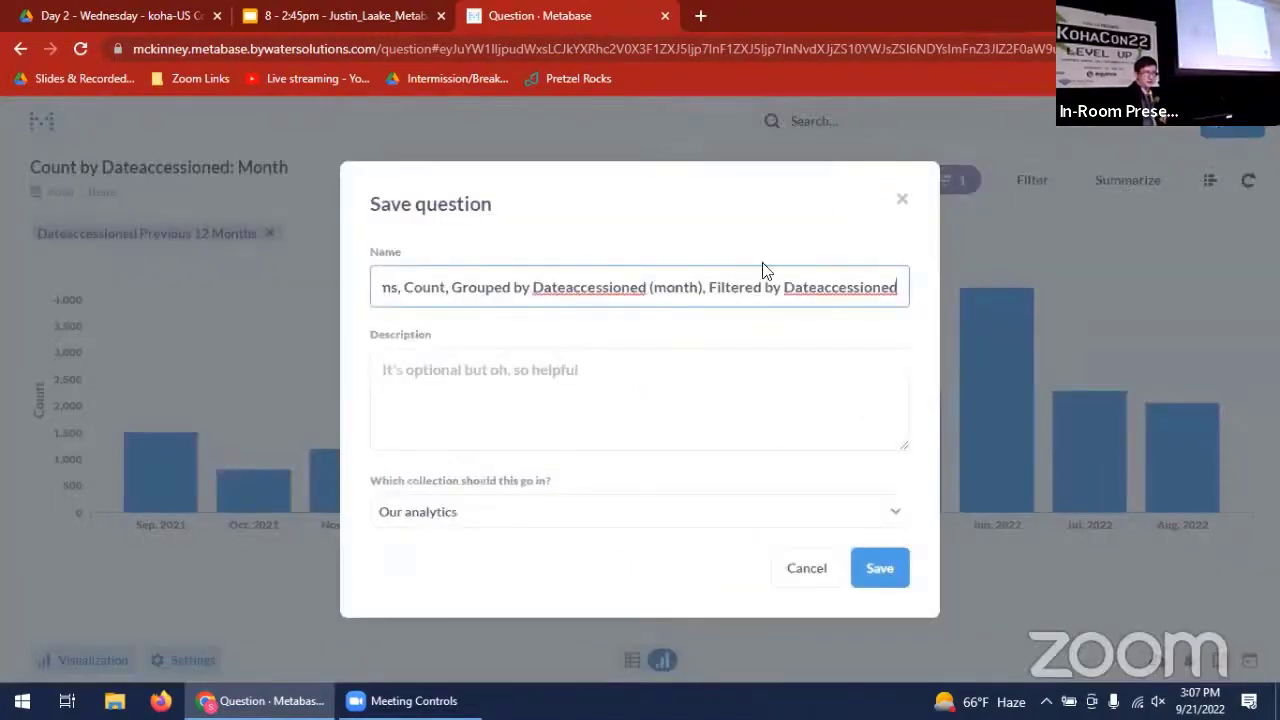
{"action": "triple_click", "coordinate": [652, 287]}
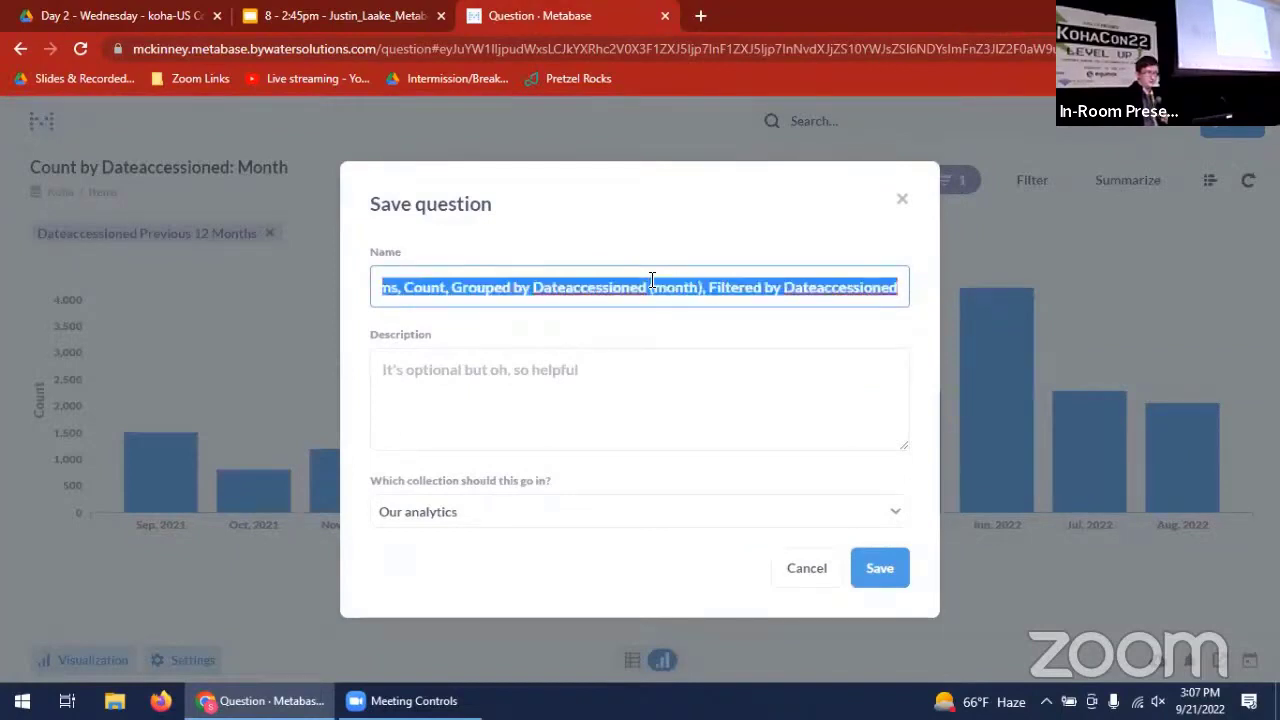
{"action": "key", "text": "BackSpace"}
{"action": "type", "text": "bew questio"}
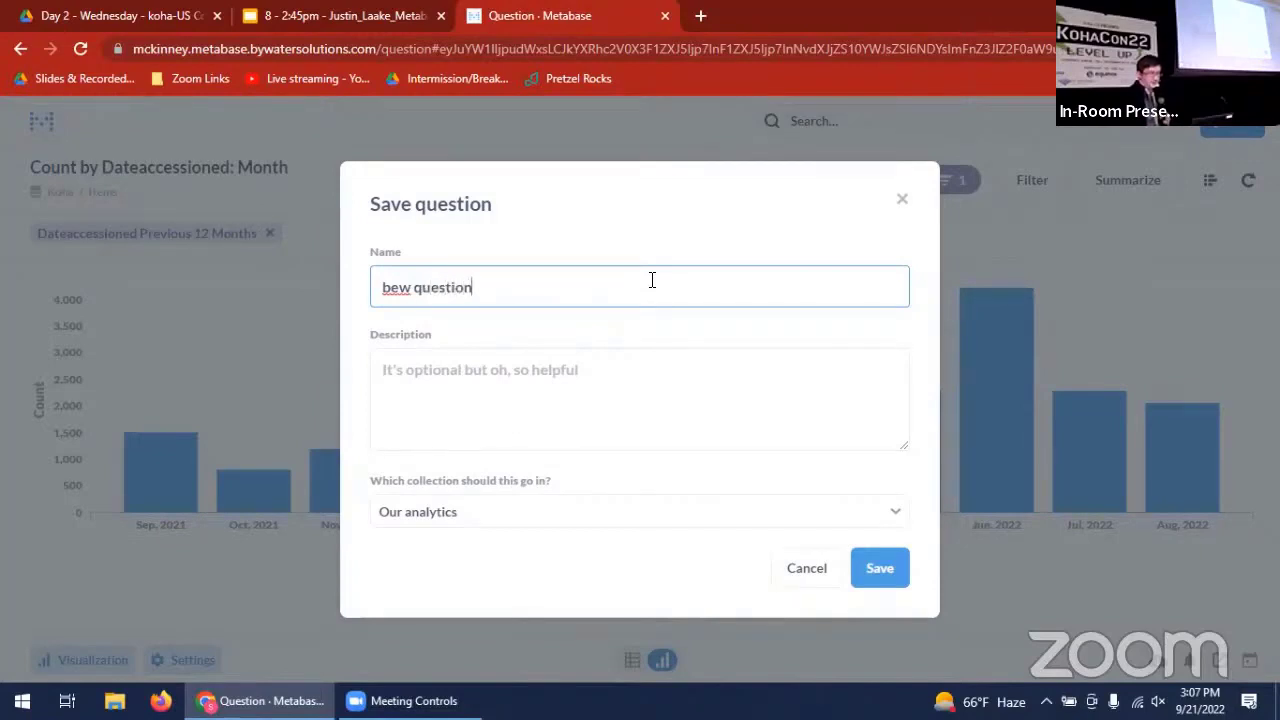
{"action": "key", "text": "ctrl+a"}
{"action": "key", "text": "BackSpace"}
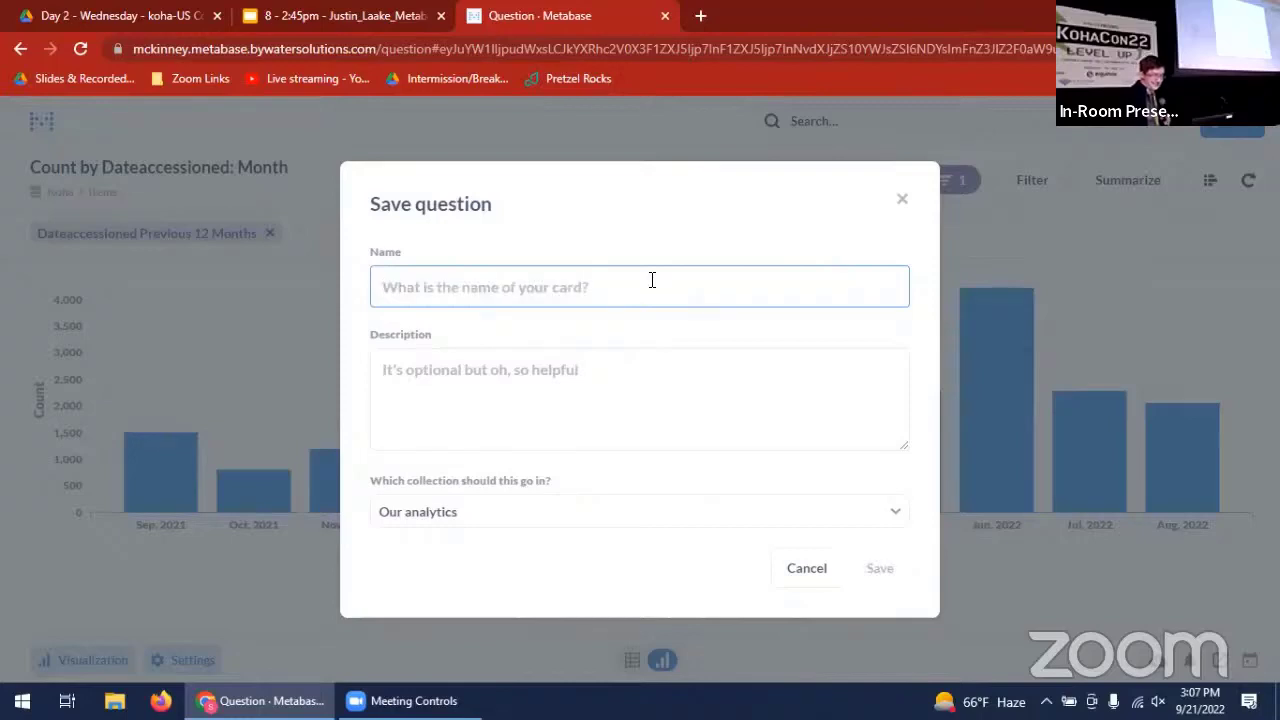
{"action": "type", "text": "new question"}
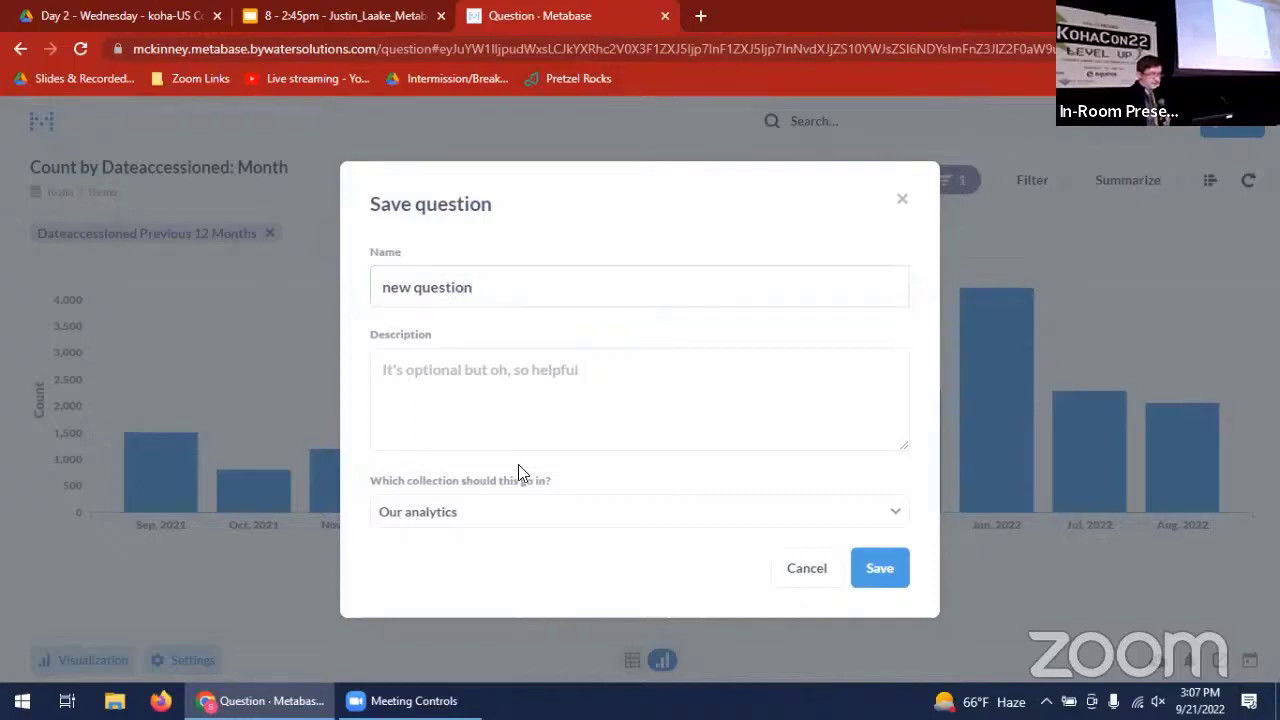
- Choose the "Very cool Metabase demo stuff" folder in the personal collection as the destination and save the question
{"action": "left_click", "coordinate": [517, 500]}
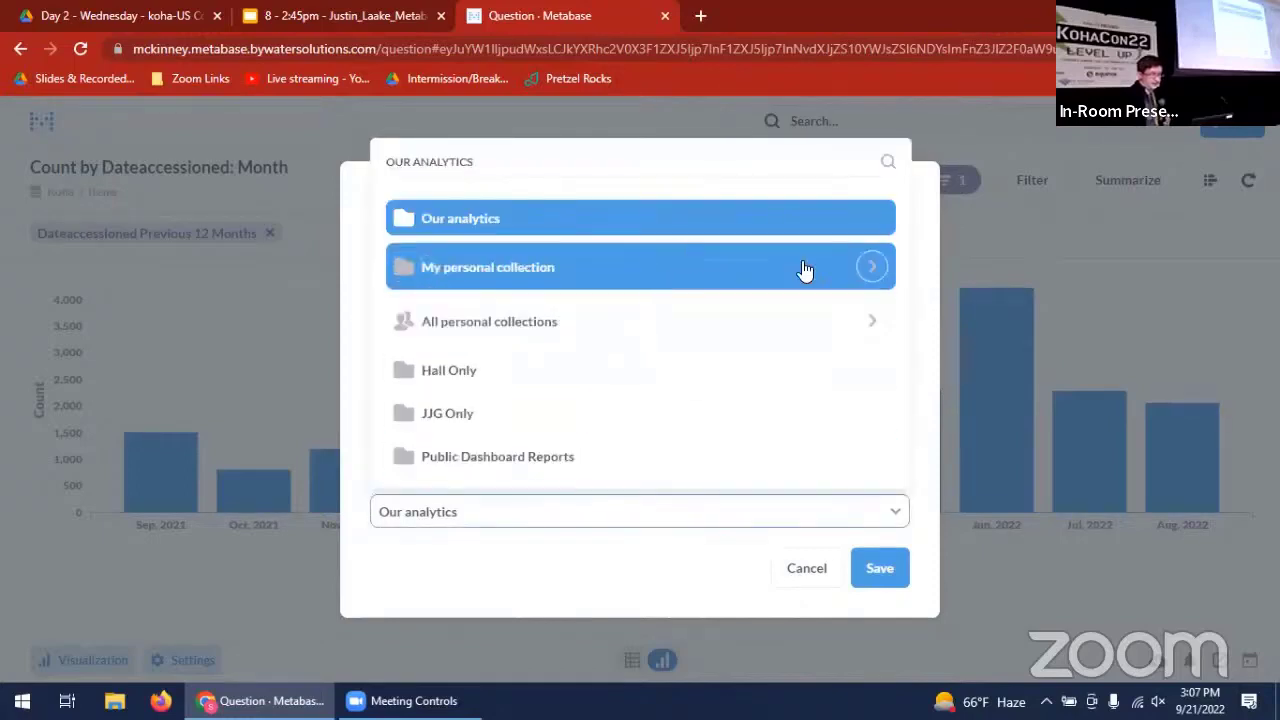
{"action": "left_click", "coordinate": [871, 266]}
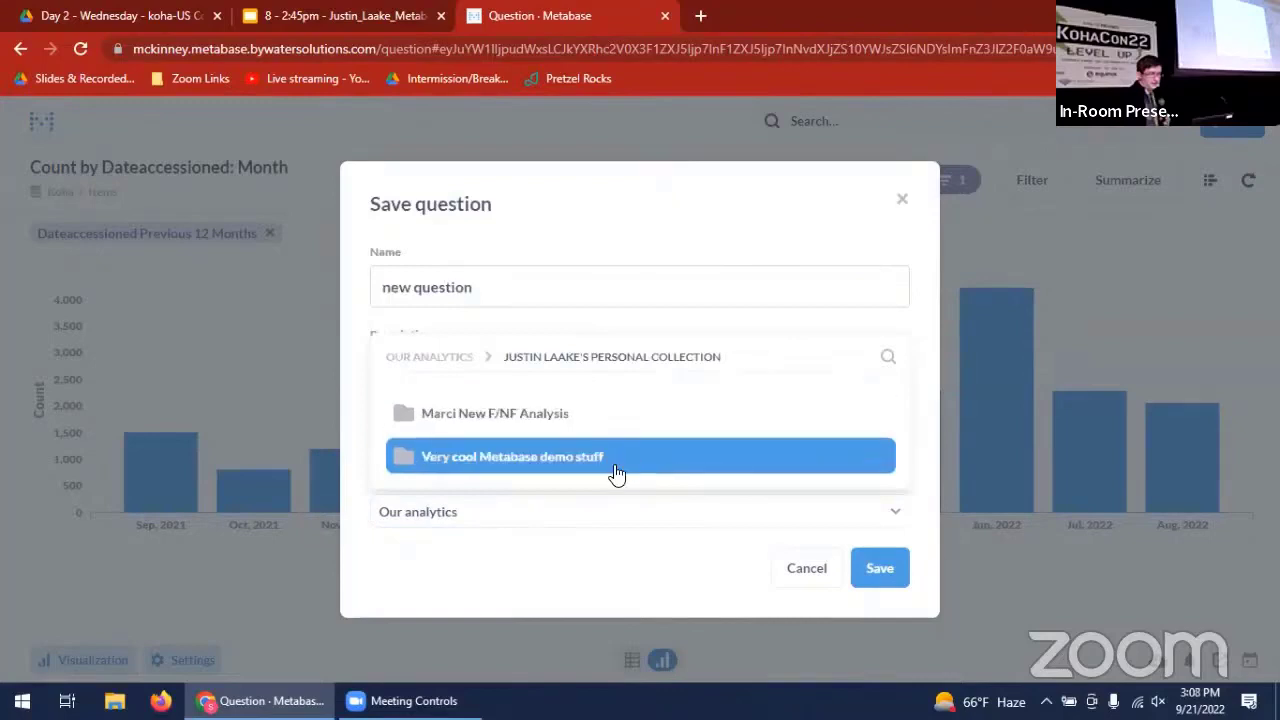
{"action": "left_click", "coordinate": [617, 474]}
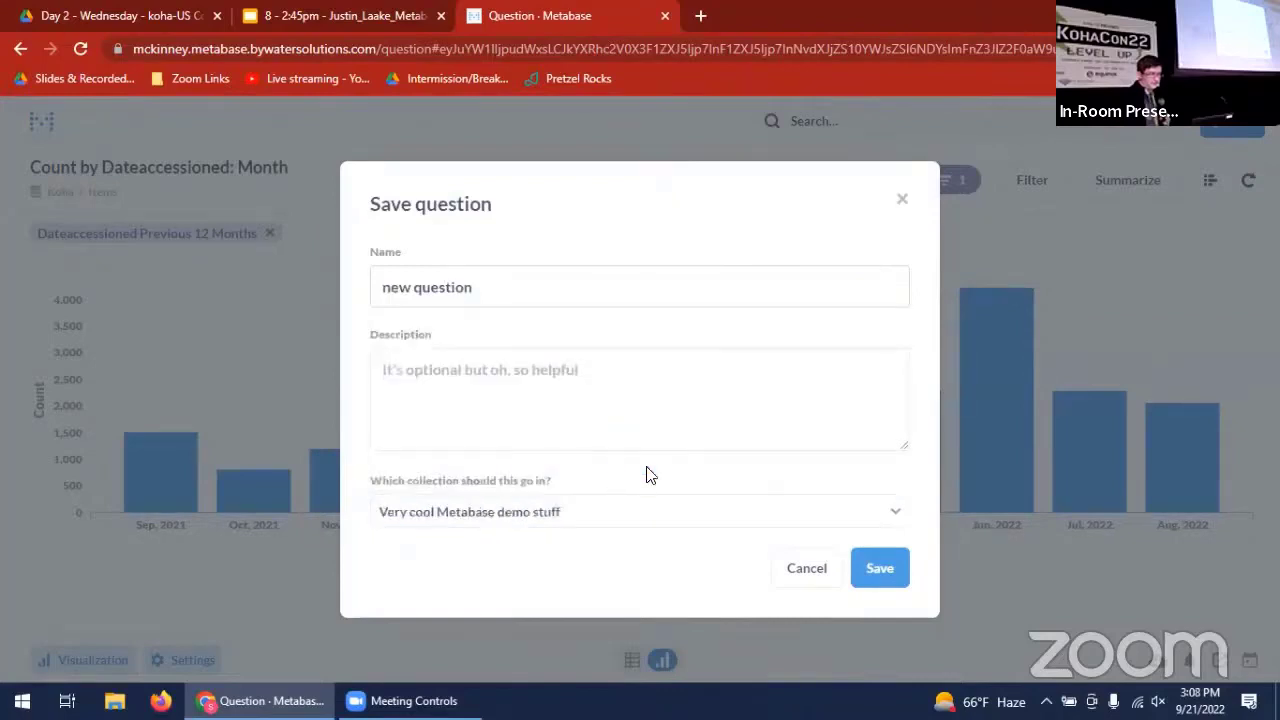
{"action": "left_click", "coordinate": [880, 569]}
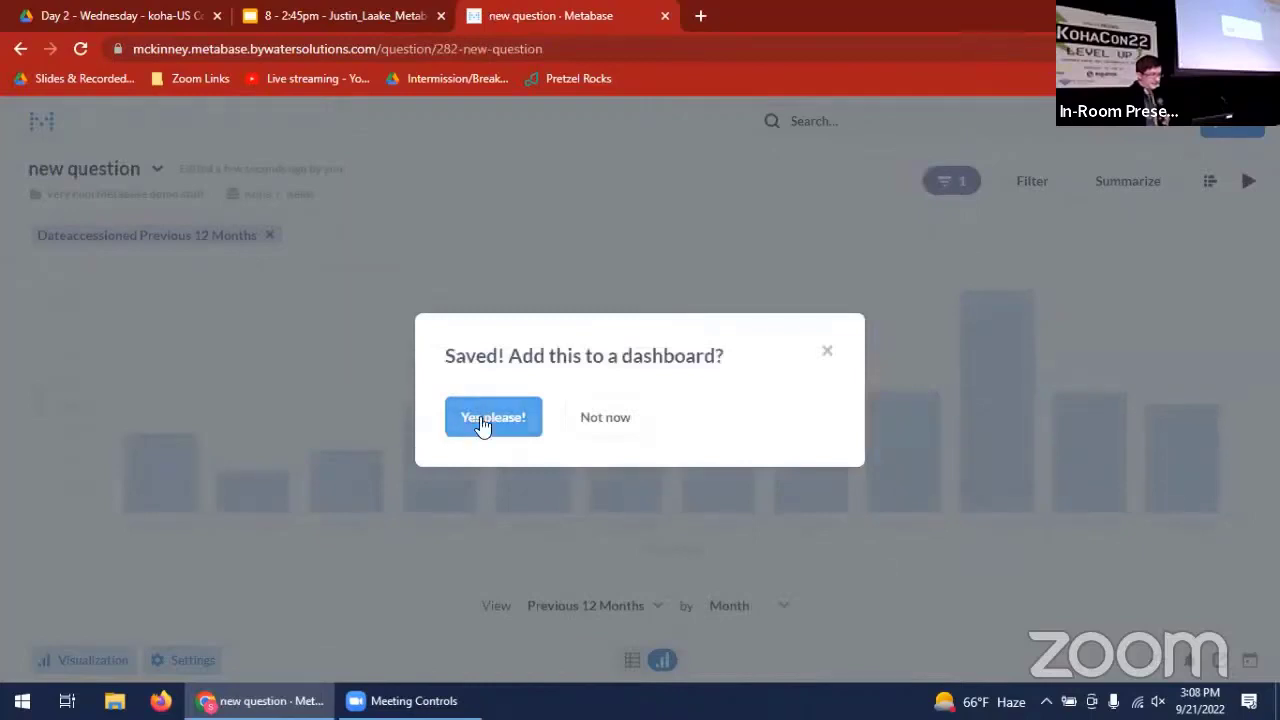
- Add the saved question to a new dashboard named "very cool stuff" in the personal collection's "Very cool Metabase demo stuff" folder
{"action": "left_click", "coordinate": [482, 421]}
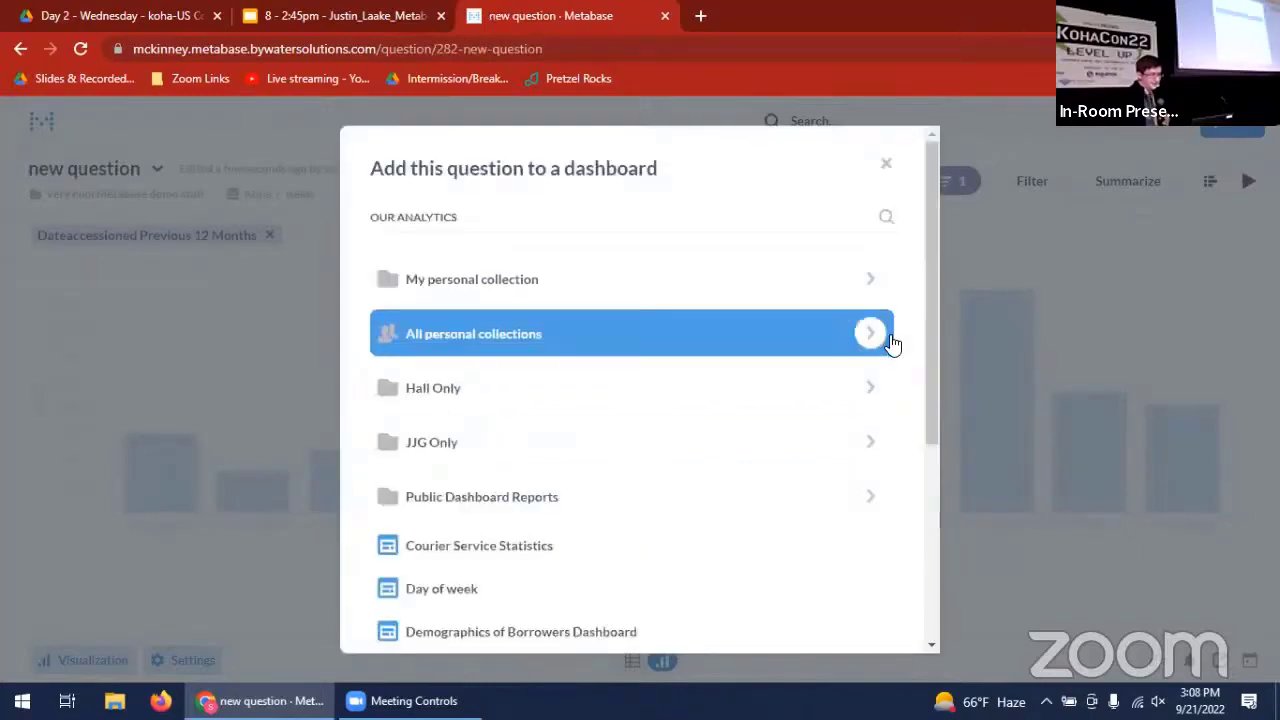
{"action": "left_click", "coordinate": [874, 285]}
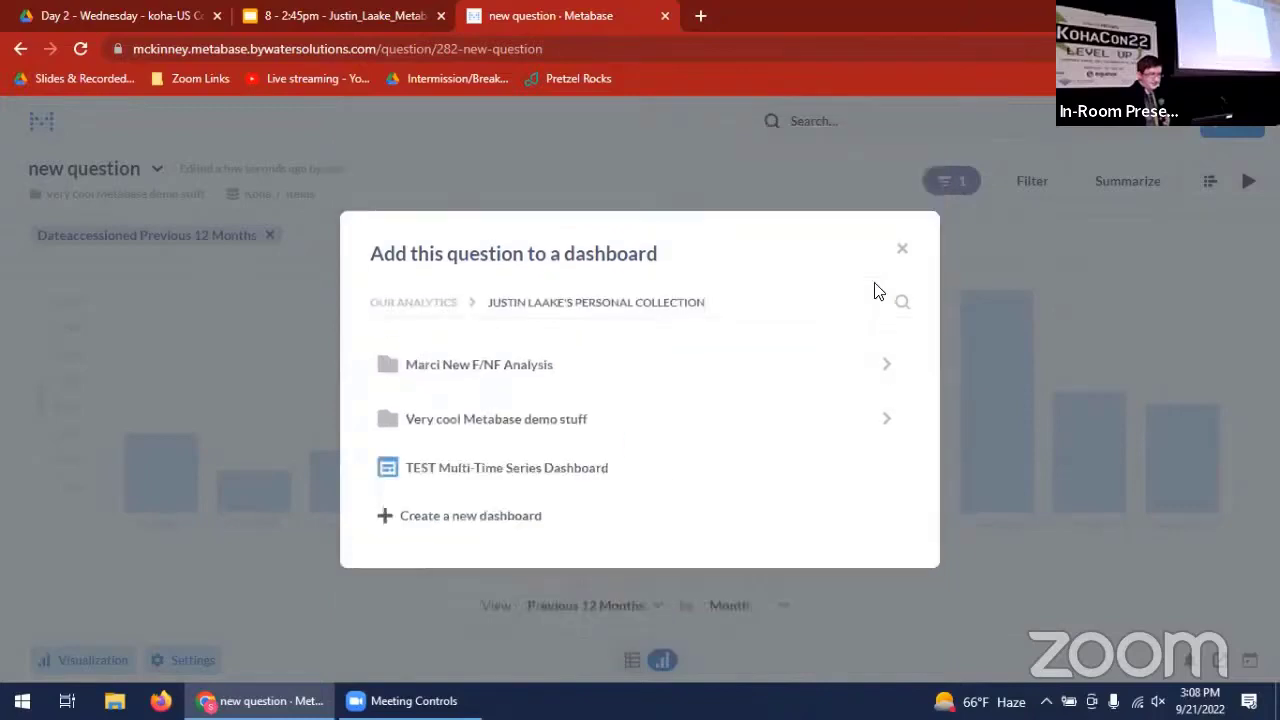
{"action": "left_click", "coordinate": [645, 437]}
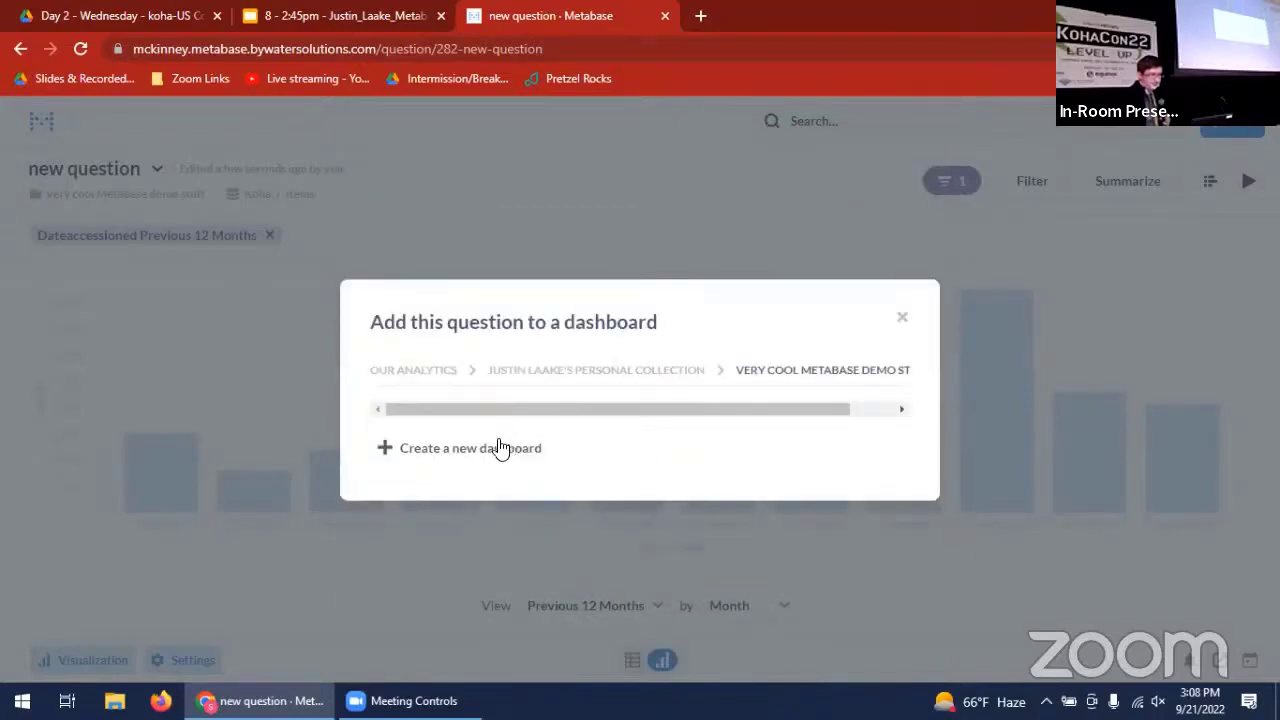
{"action": "left_click", "coordinate": [485, 456]}
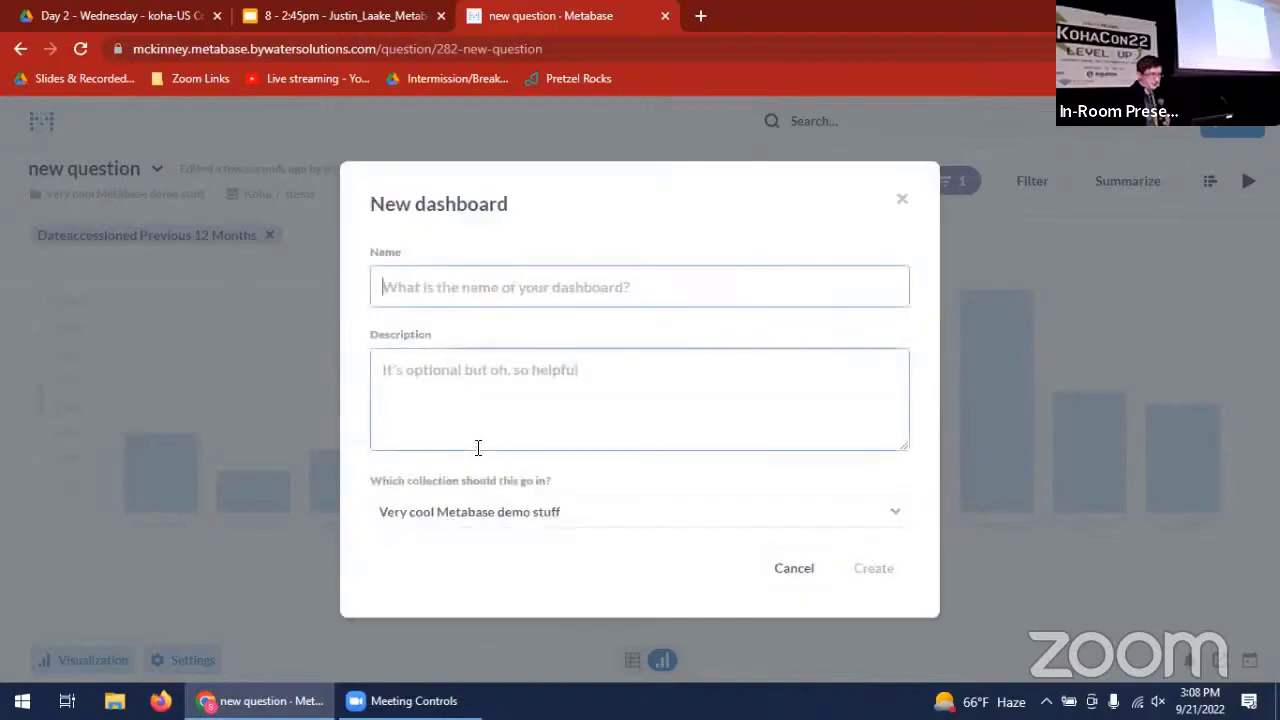
{"action": "type", "text": "Ve"}
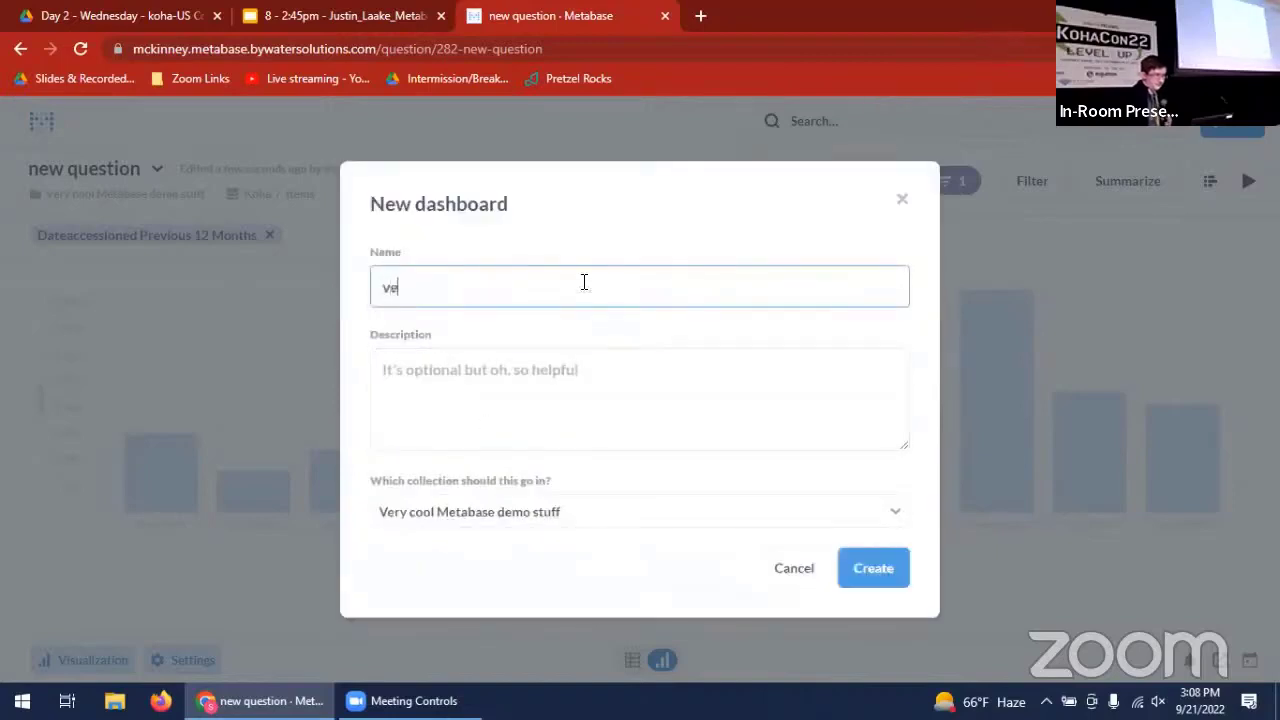
{"action": "type", "text": "ry co"}
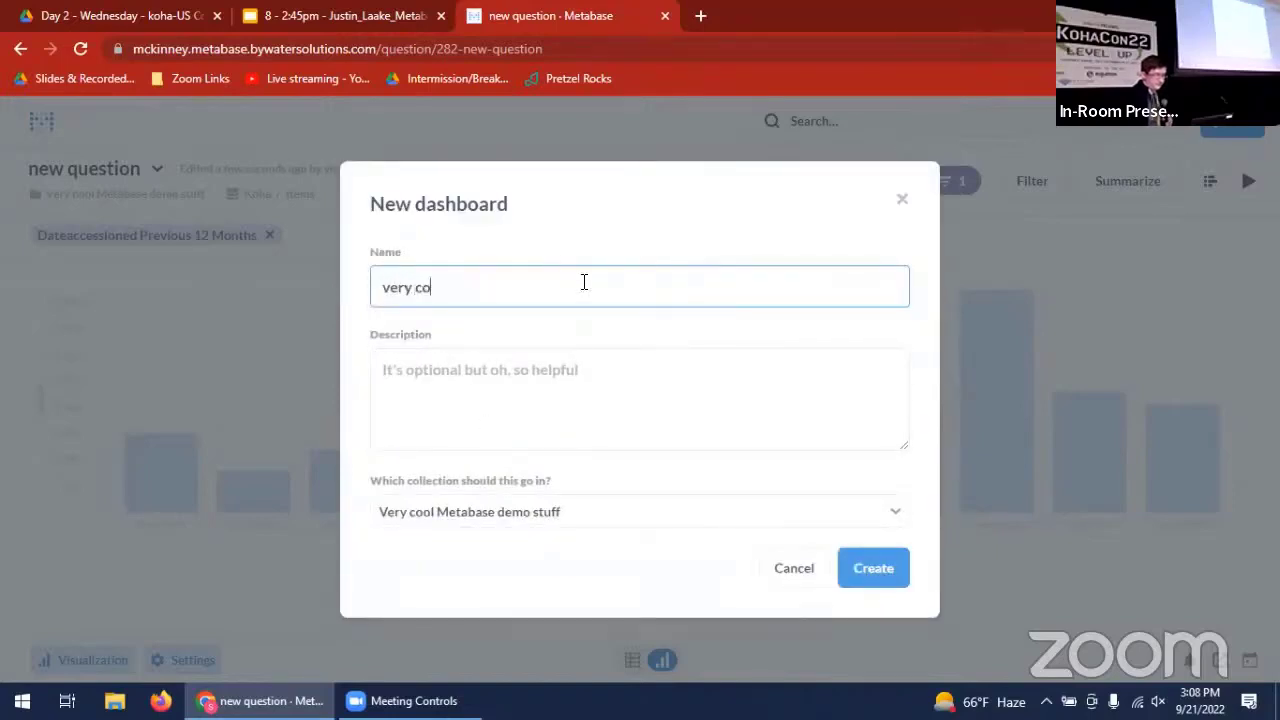
{"action": "type", "text": "ol stuff"}
{"action": "left_click", "coordinate": [860, 566]}
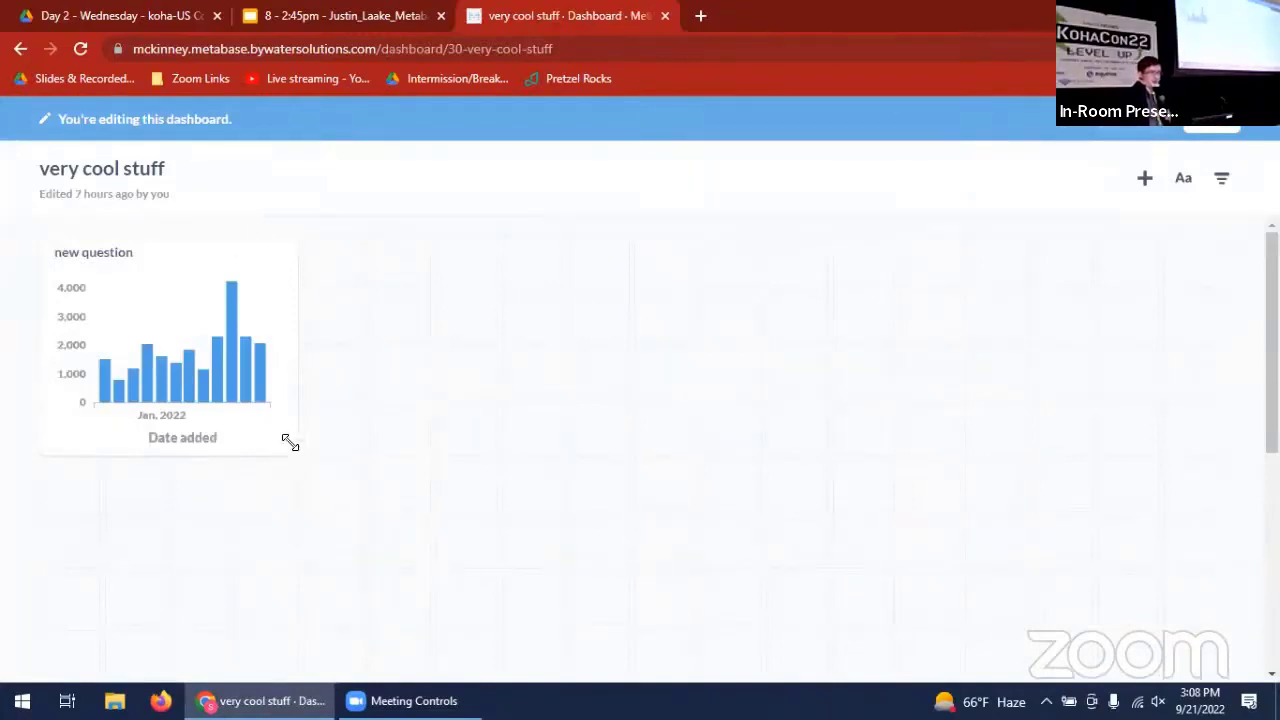
- Enlarge the "new question" chart card to about two-thirds of the dashboard's width, slightly taller, and save the dashboard
{"action": "left_click_drag", "start_coordinate": [290, 445], "coordinate": [898, 493]}
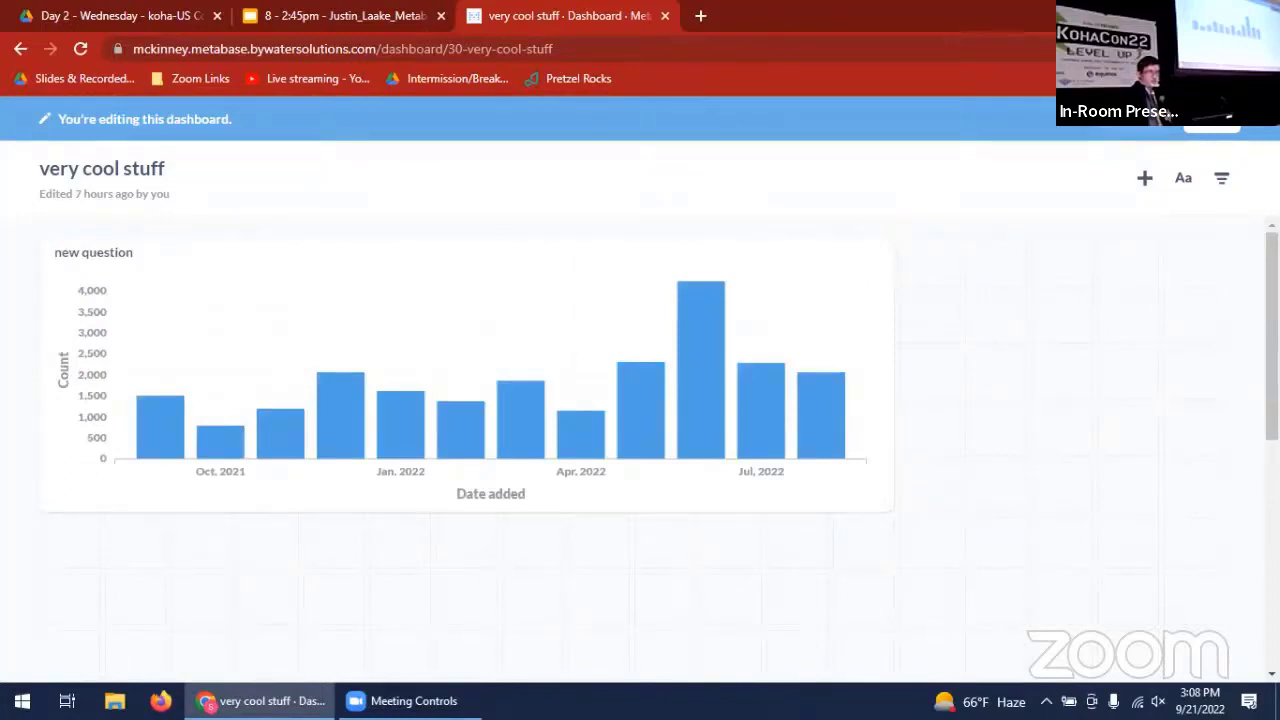
{"action": "left_click", "coordinate": [1212, 127]}
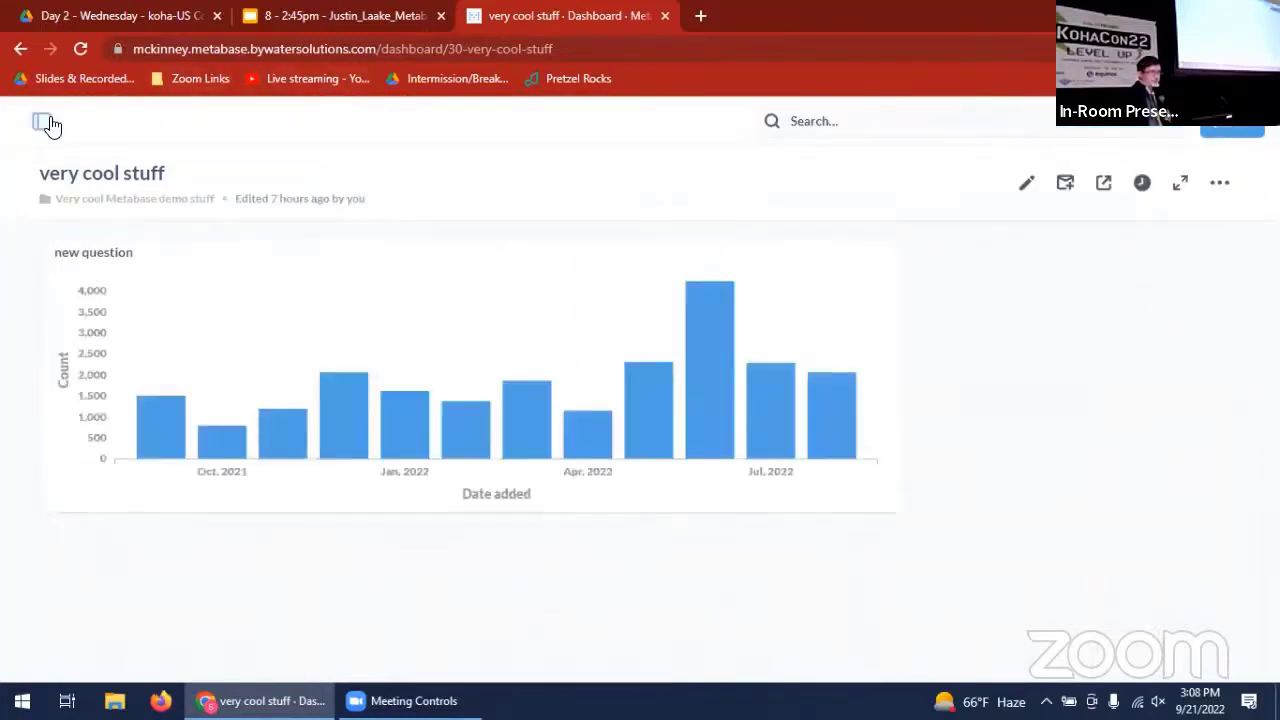
- Browse the available data, search for "statis" and open Koha's Statistics table
{"action": "left_click", "coordinate": [42, 122]}
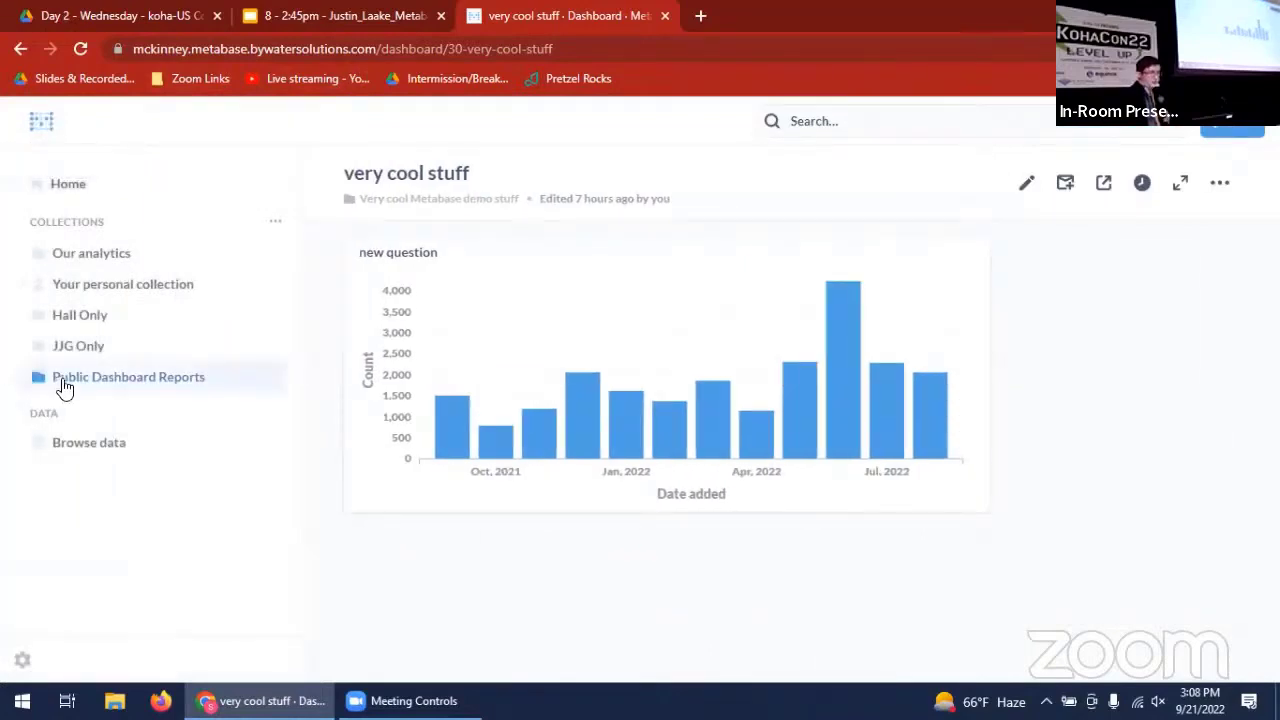
{"action": "left_click", "coordinate": [70, 446]}
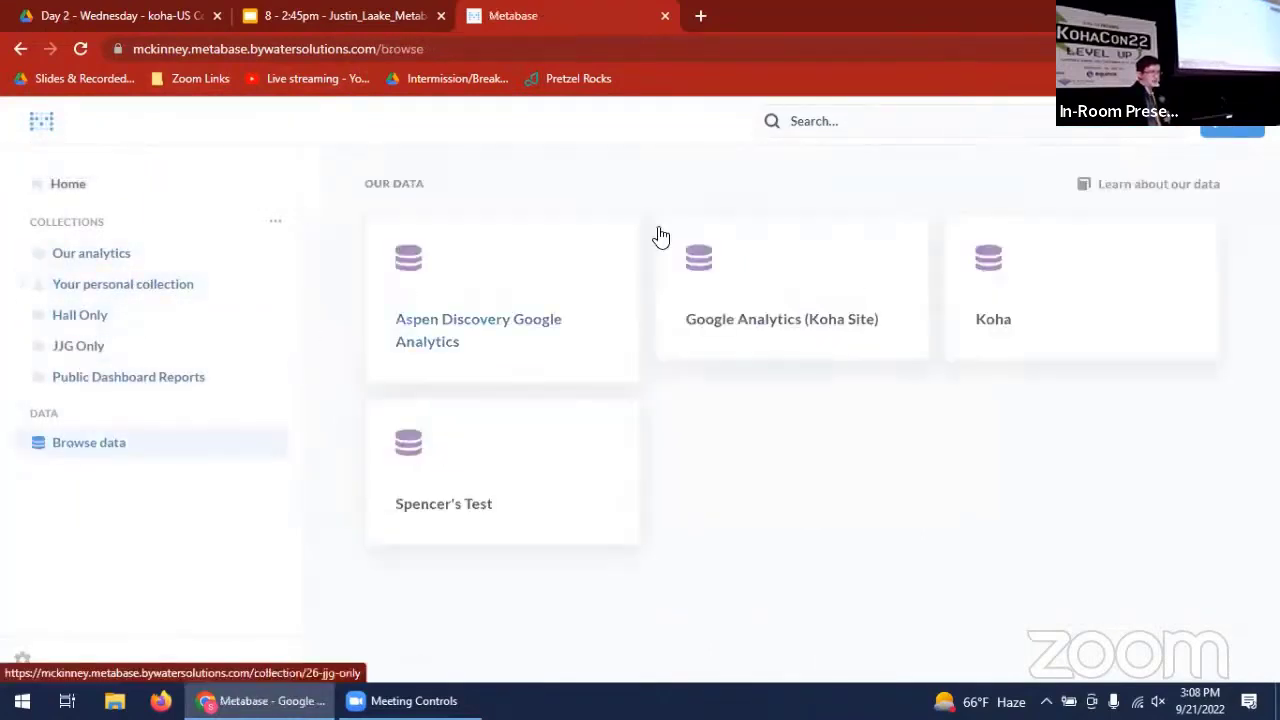
{"action": "left_click", "coordinate": [864, 125]}
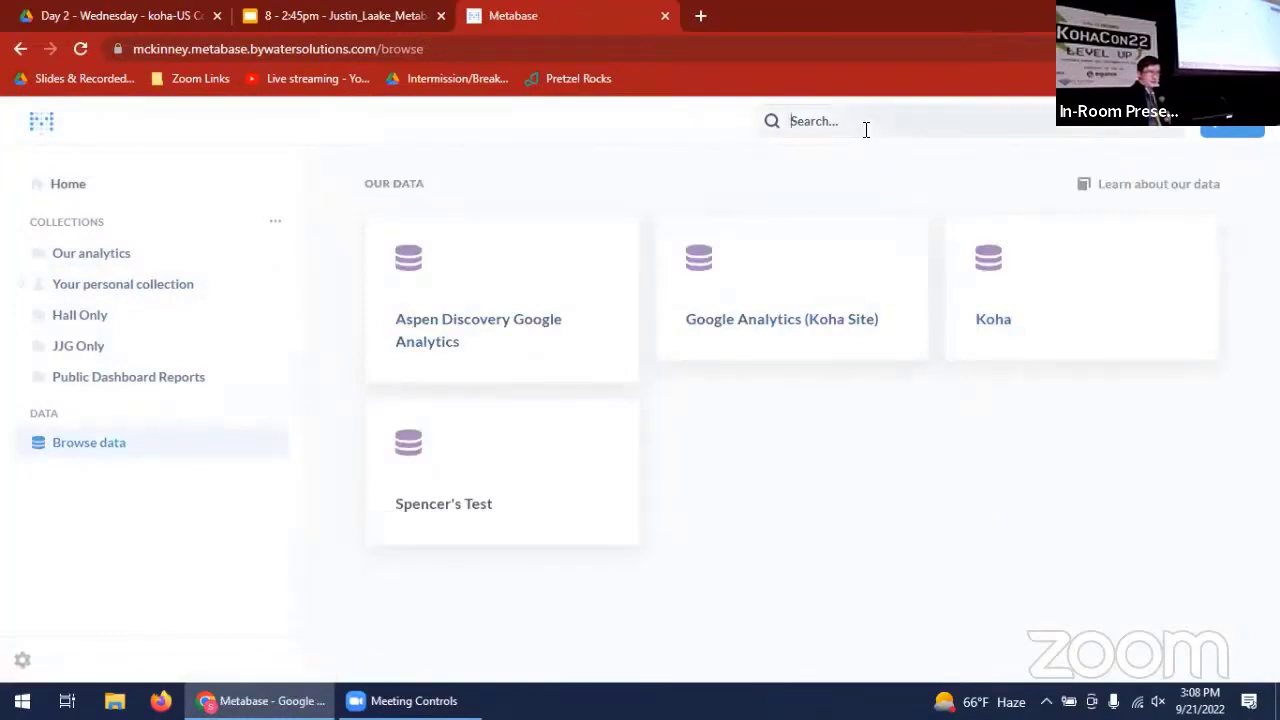
{"action": "type", "text": "st"}
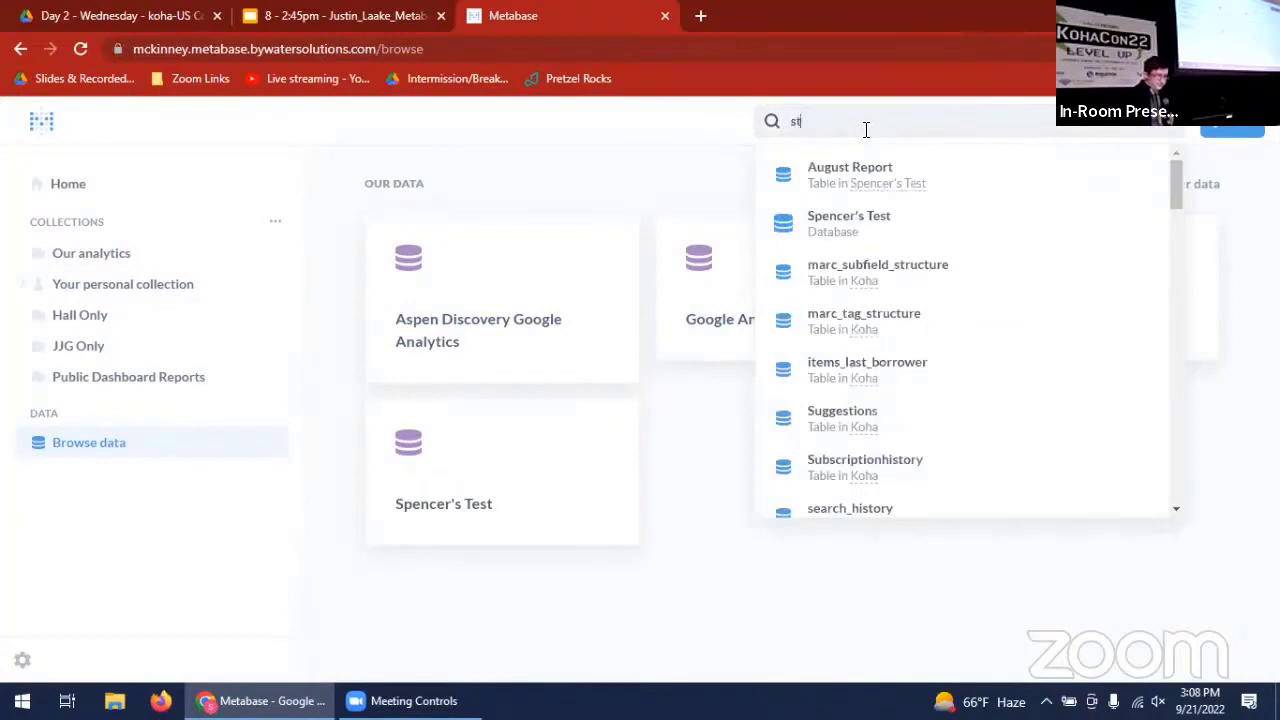
{"action": "type", "text": "atis"}
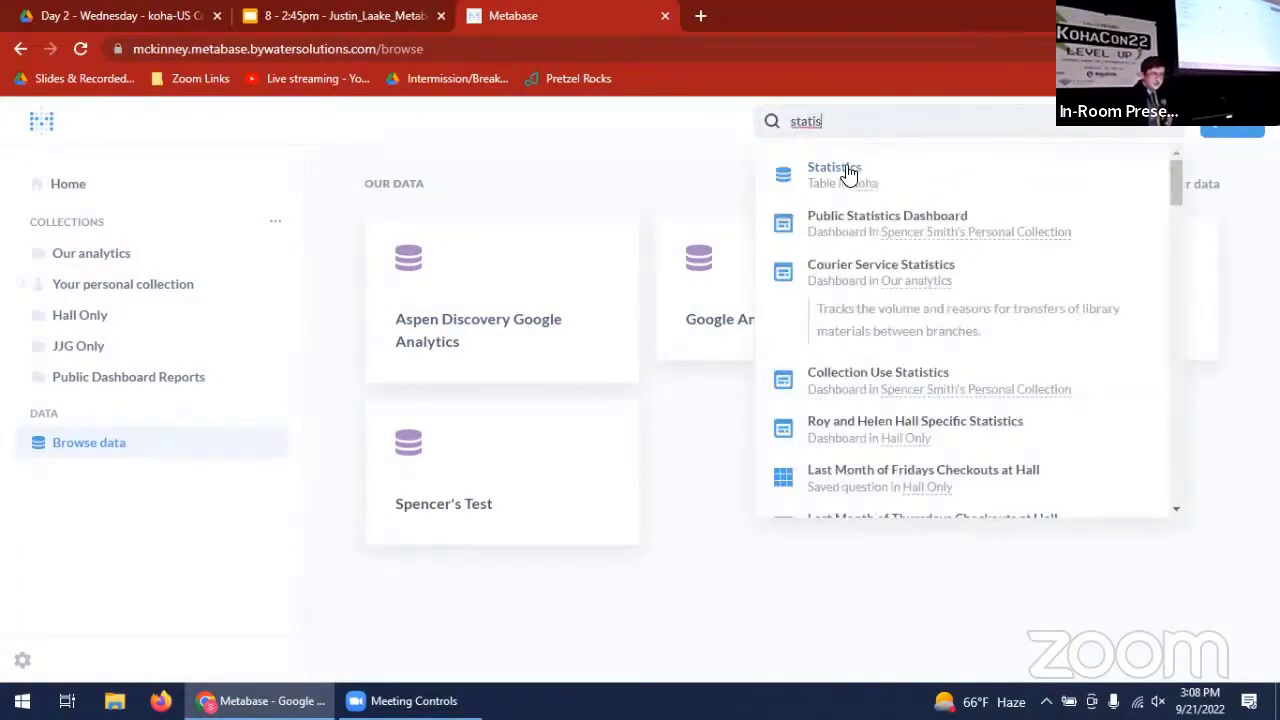
{"action": "left_click", "coordinate": [848, 174]}
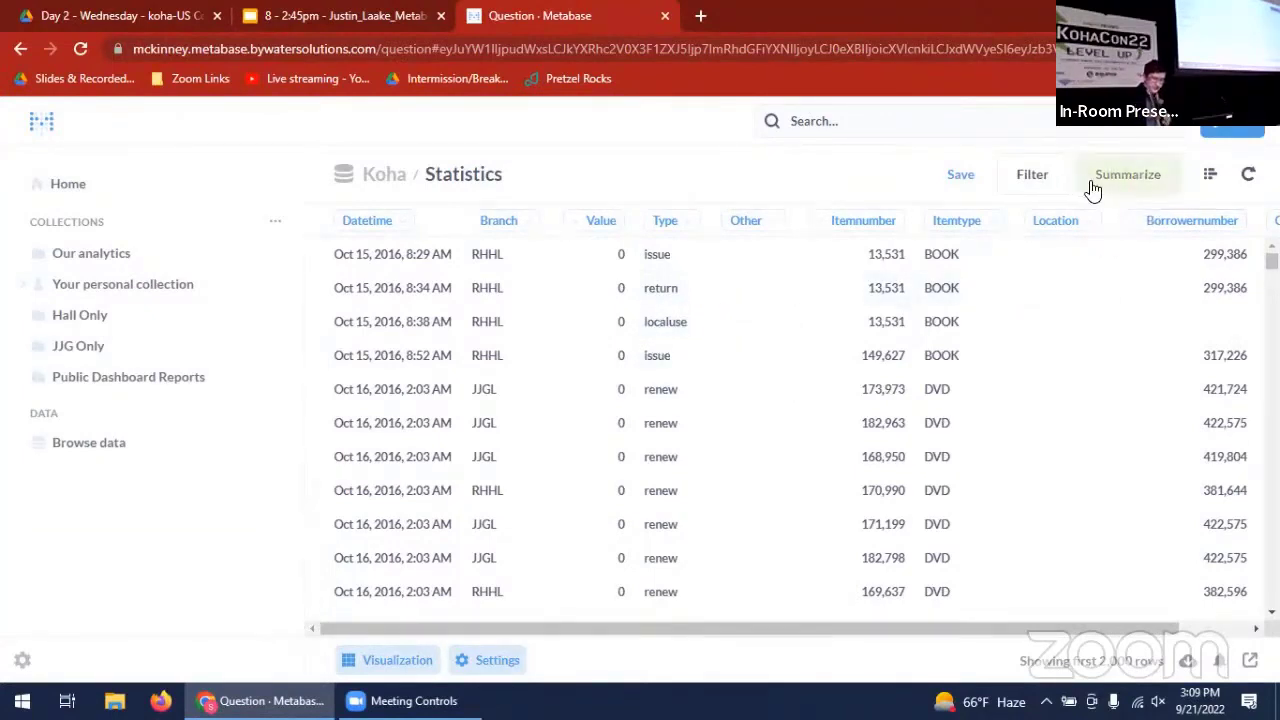
- Open the query editor for the Statistics table and add a join to Koha's Items table
{"action": "left_click", "coordinate": [1214, 178]}
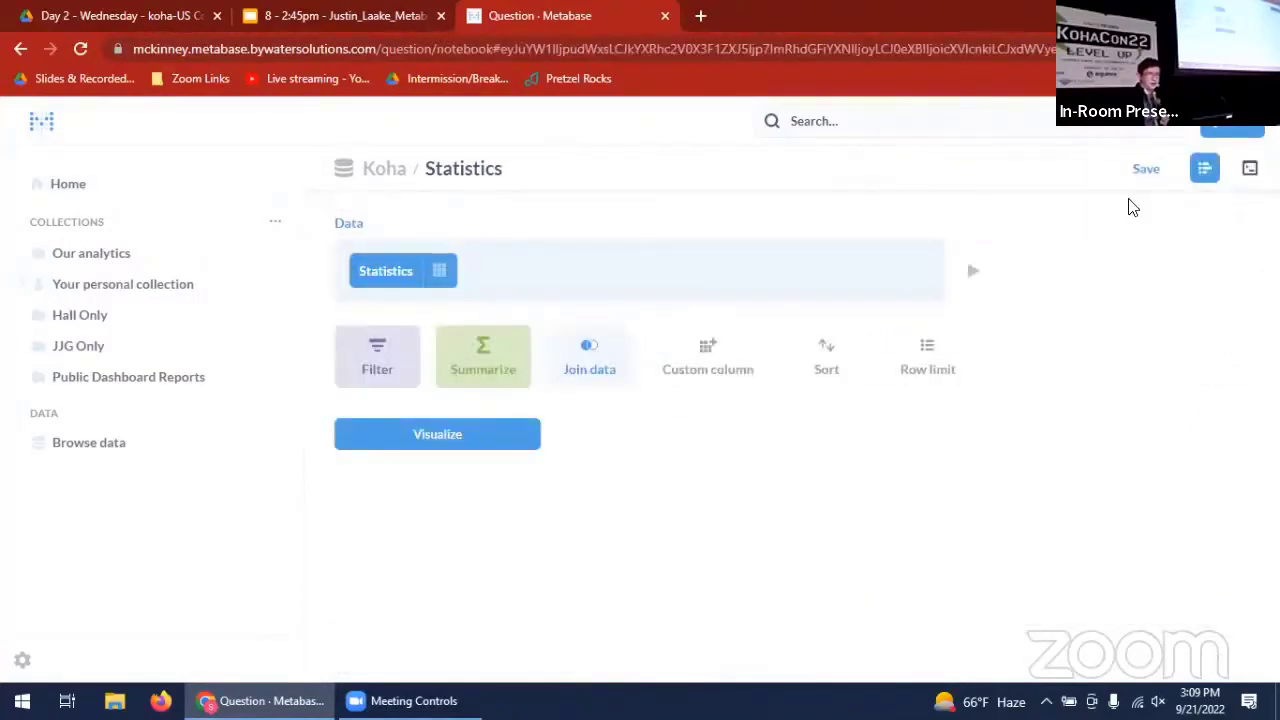
{"action": "left_click", "coordinate": [589, 366]}
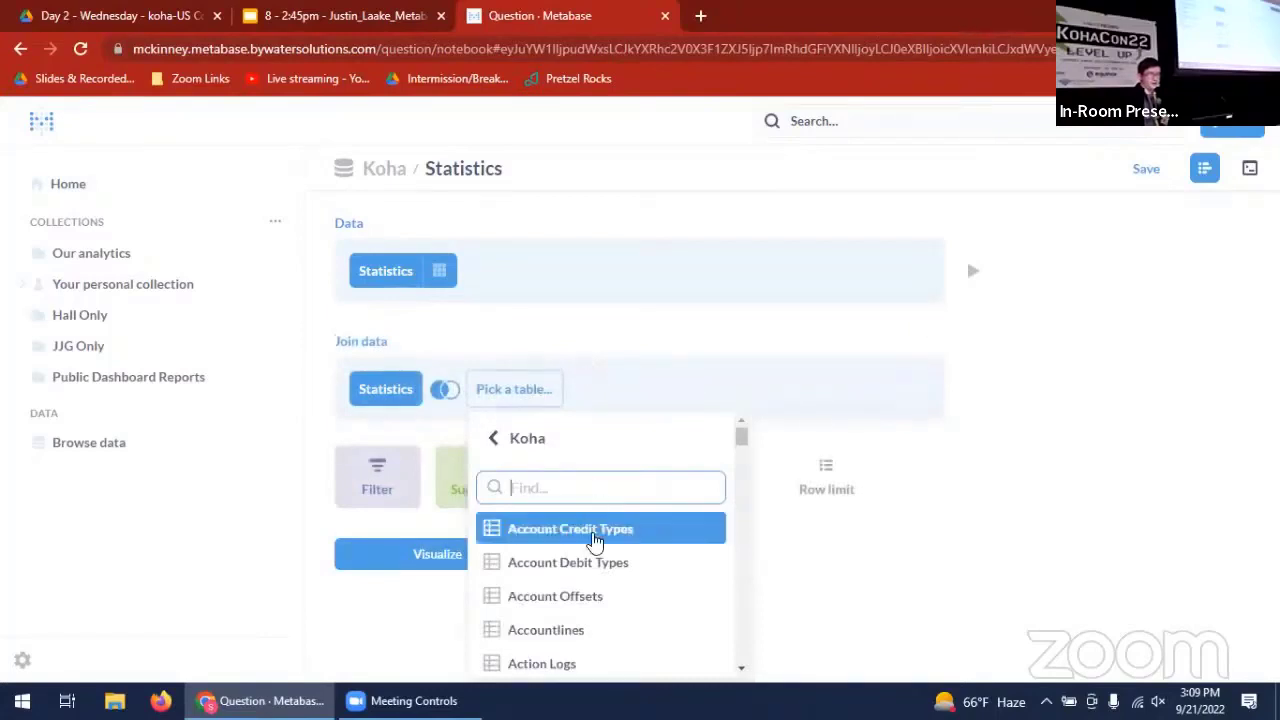
{"action": "scroll", "coordinate": [601, 585], "scroll_direction": "down", "scroll_amount": 3}
{"action": "scroll", "coordinate": [601, 585], "scroll_direction": "down", "scroll_amount": 3}
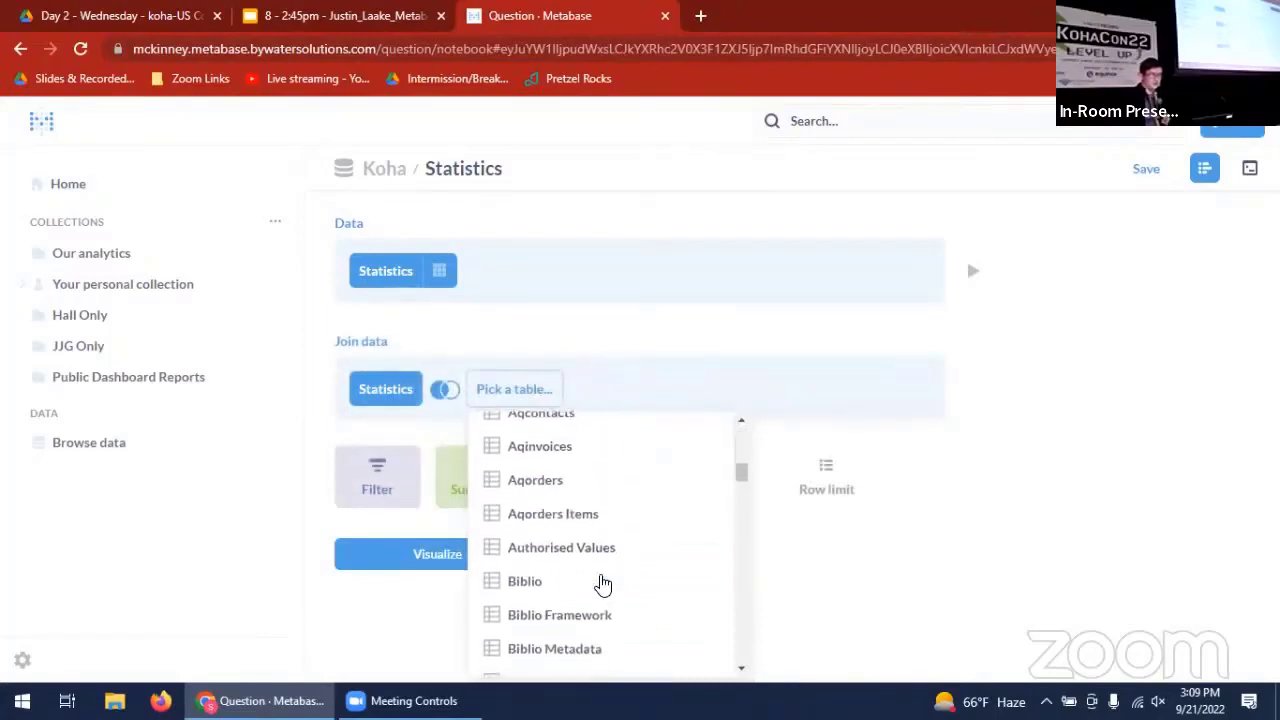
{"action": "scroll", "coordinate": [601, 585], "scroll_direction": "up", "scroll_amount": 6}
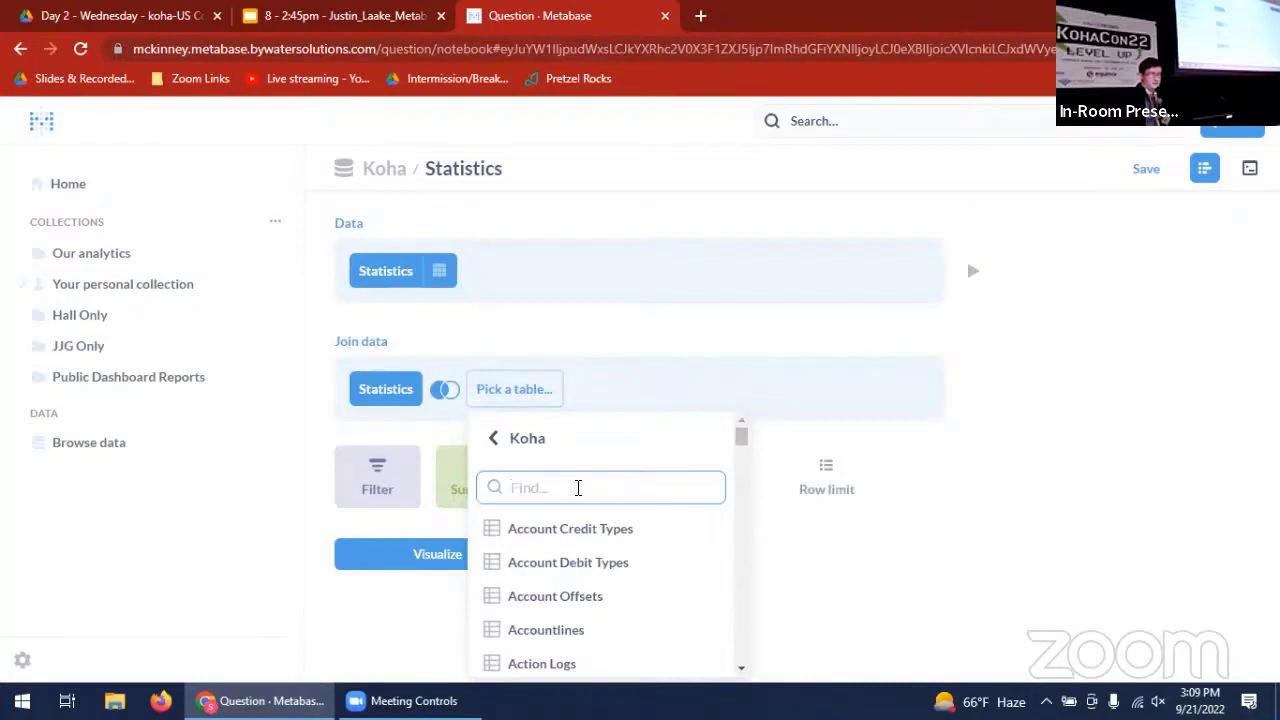
{"action": "type", "text": "ite"}
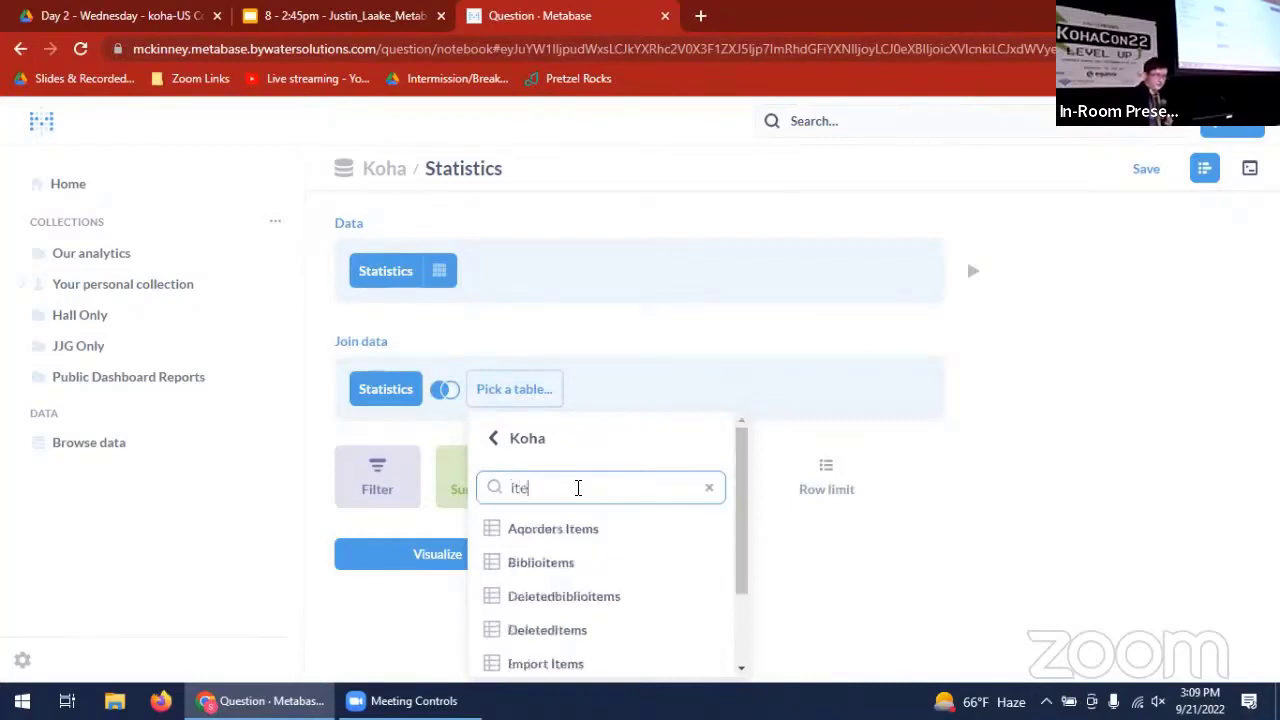
{"action": "type", "text": "ms"}
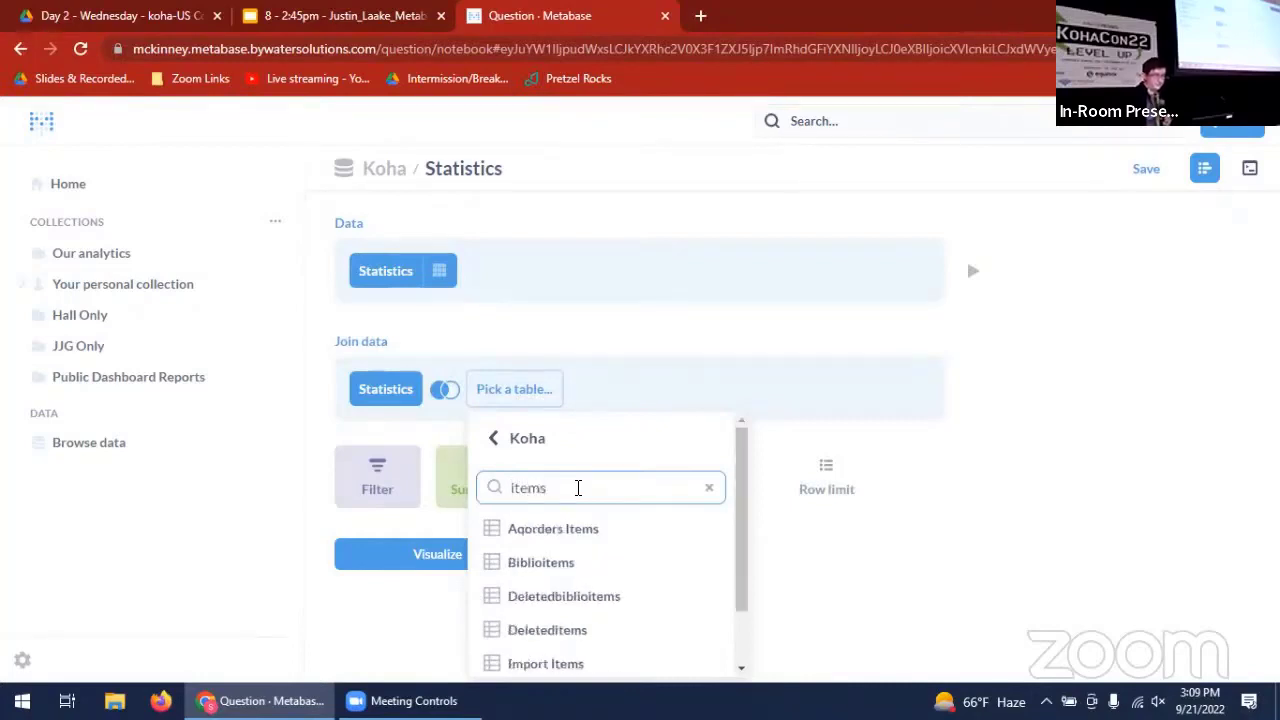
{"action": "left_click_drag", "start_coordinate": [740, 534], "coordinate": [748, 607]}
{"action": "left_click", "coordinate": [636, 632]}
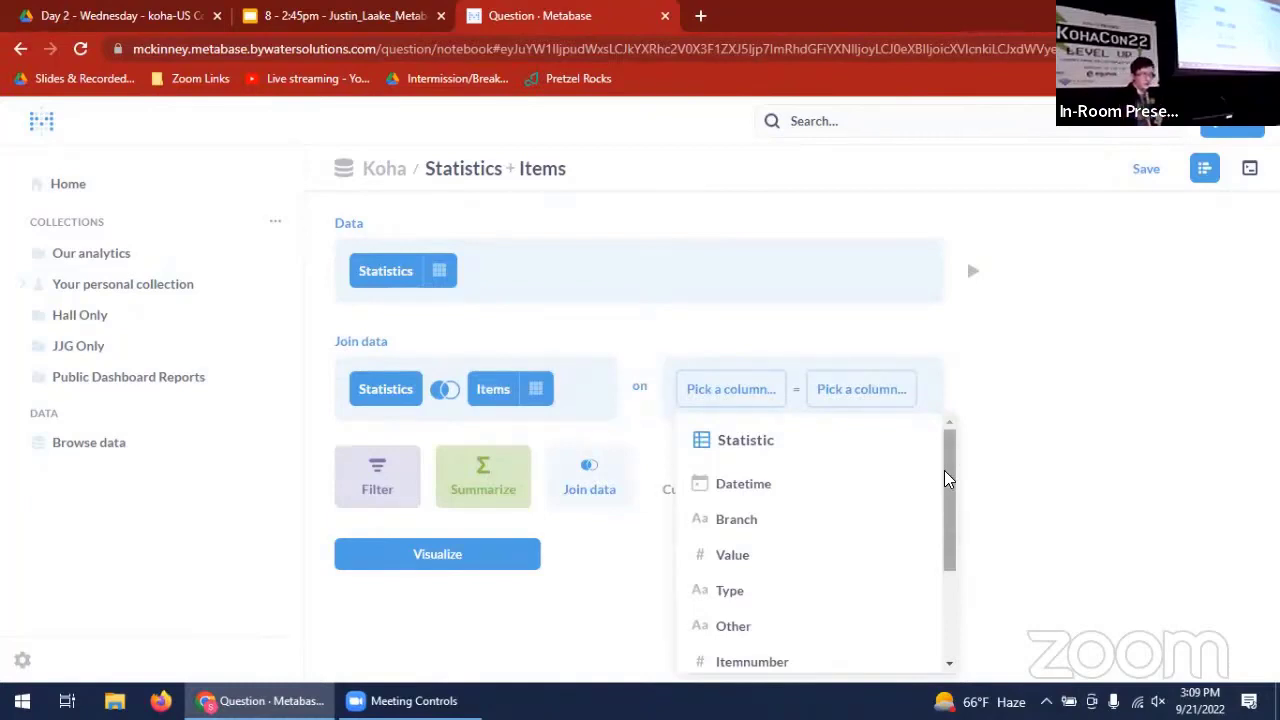
- Match Statistics Itemnumber to Items Item number as the join condition and visualize the joined data
{"action": "left_click_drag", "start_coordinate": [944, 470], "coordinate": [954, 506]}
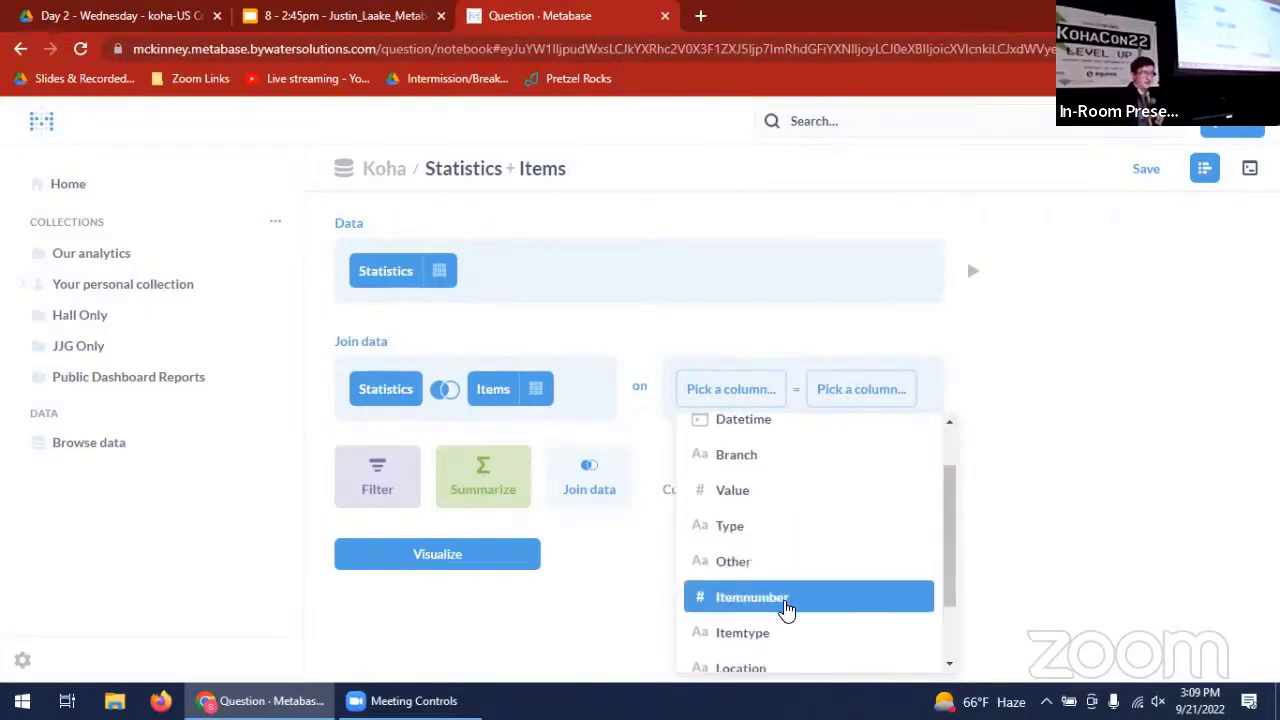
{"action": "left_click", "coordinate": [786, 607]}
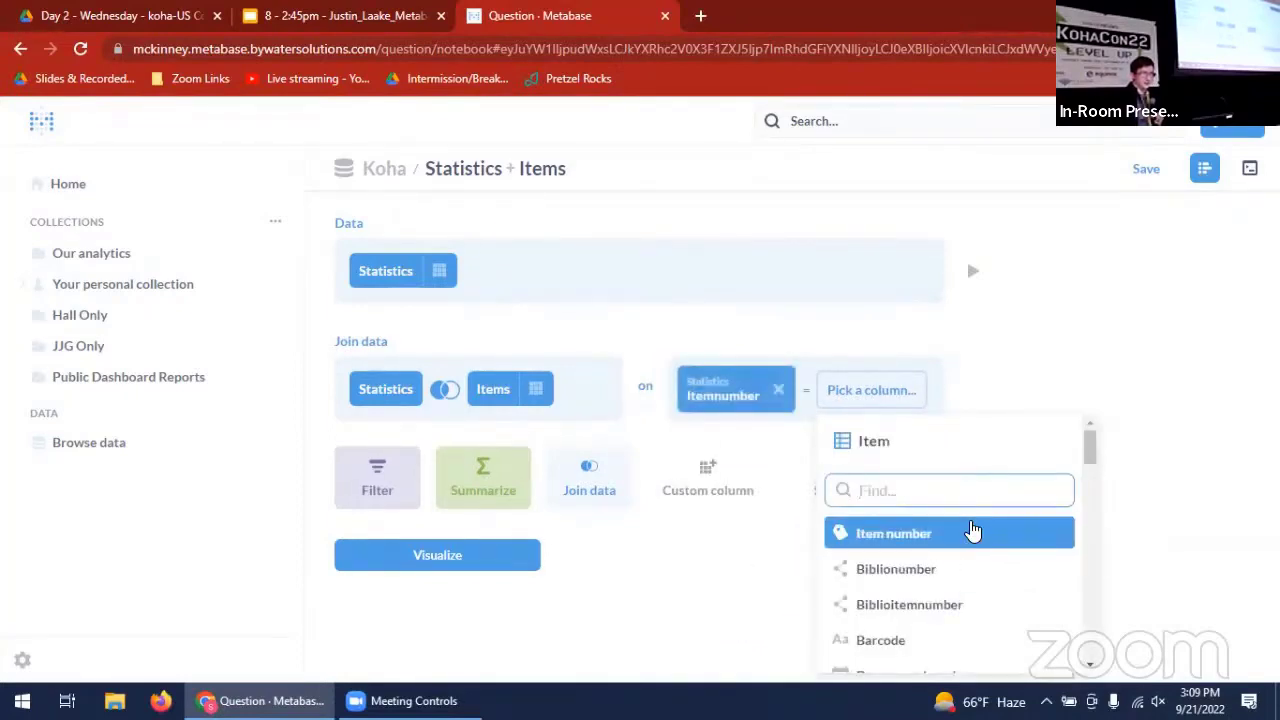
{"action": "left_click", "coordinate": [972, 532]}
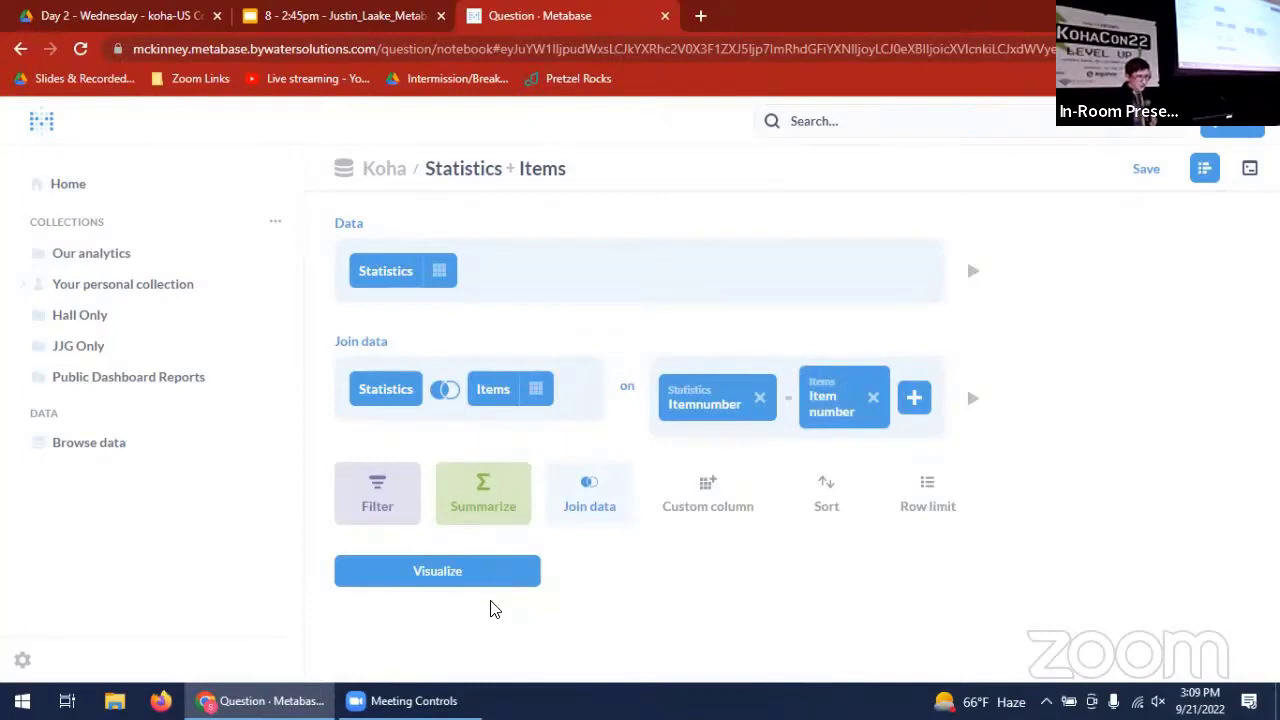
{"action": "left_click", "coordinate": [466, 578]}
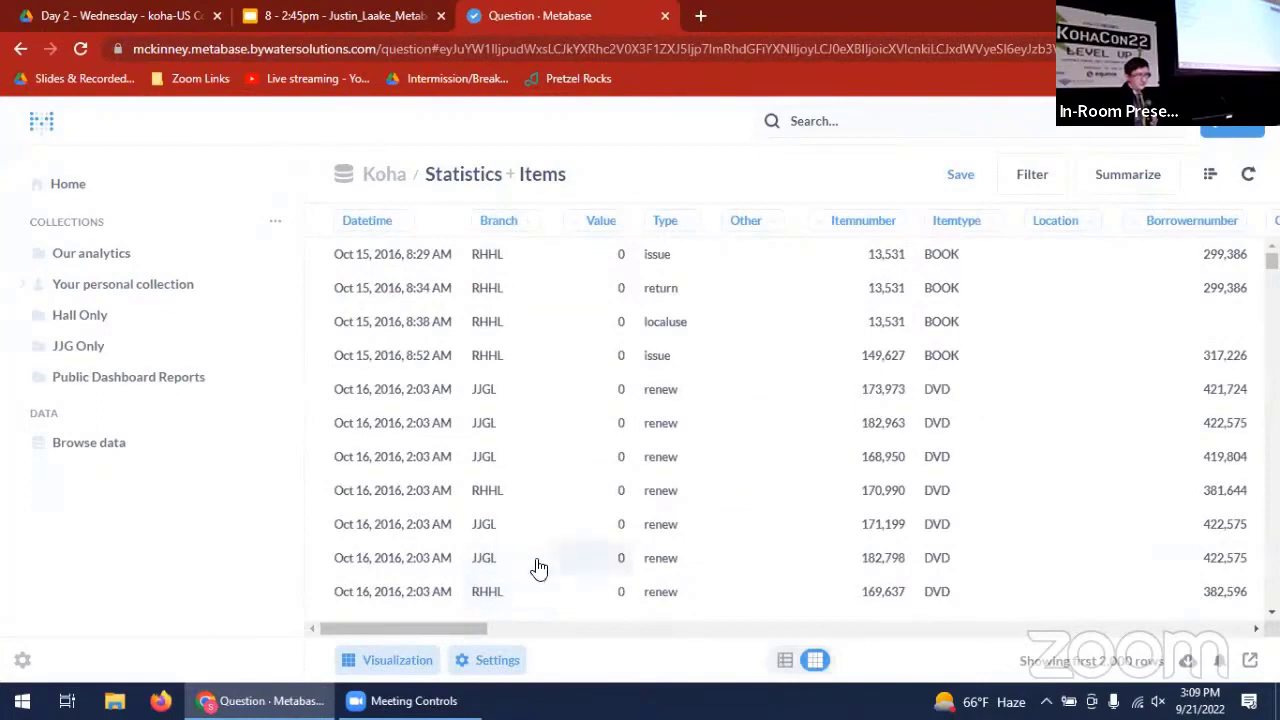
- Filter the joined data by the Items column Dateaccessioned to the last 12 months
{"action": "left_click", "coordinate": [1036, 190]}
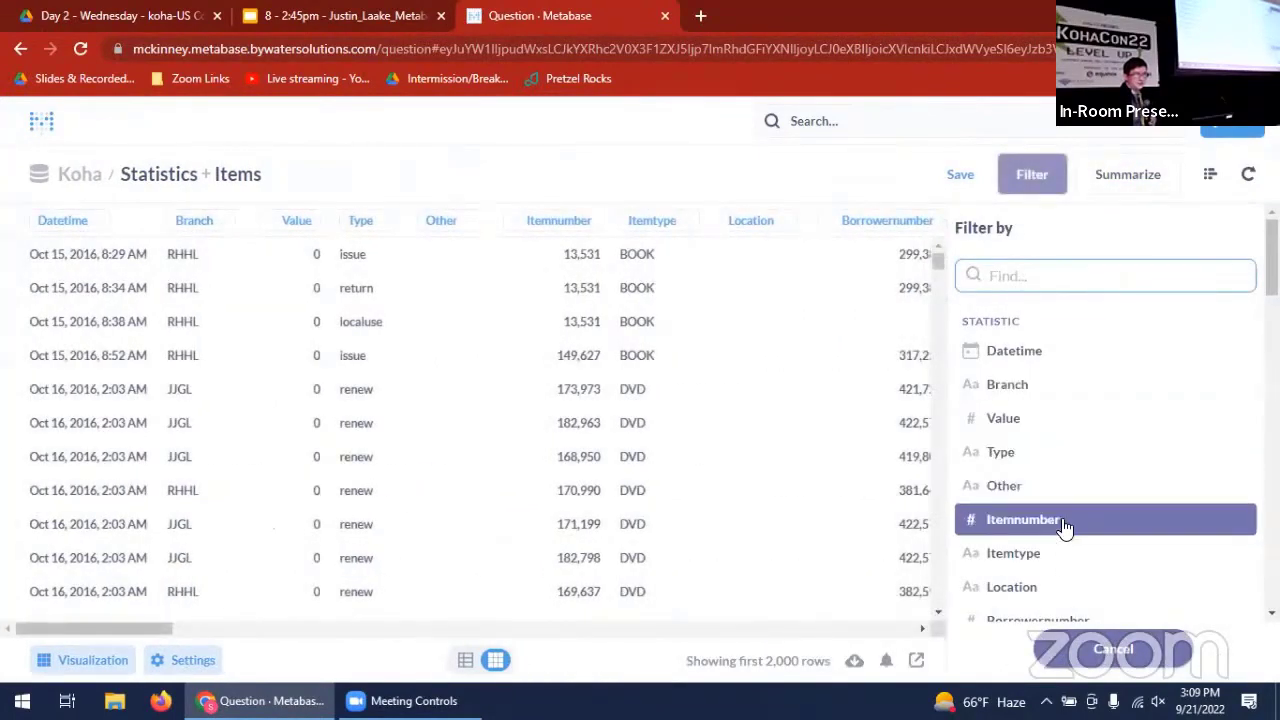
{"action": "scroll", "coordinate": [1065, 528], "scroll_direction": "down", "scroll_amount": 5}
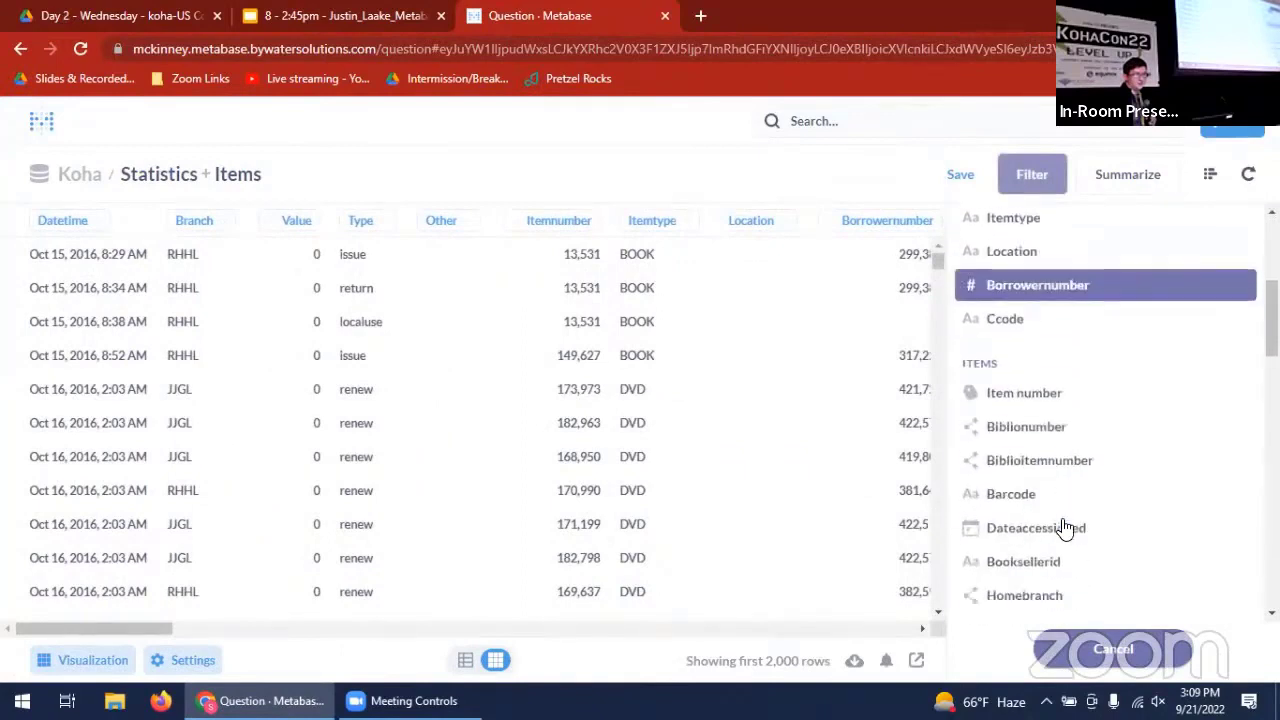
{"action": "scroll", "coordinate": [1065, 528], "scroll_direction": "down", "scroll_amount": 3}
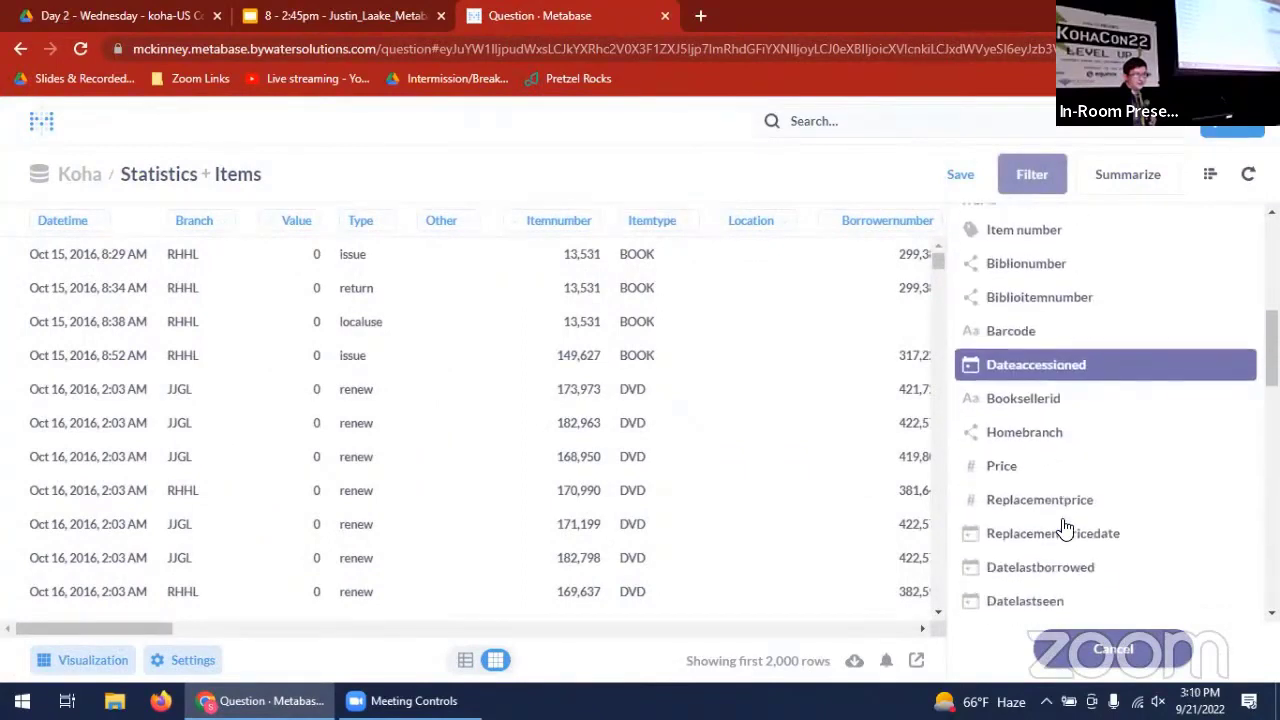
{"action": "left_click", "coordinate": [1082, 365]}
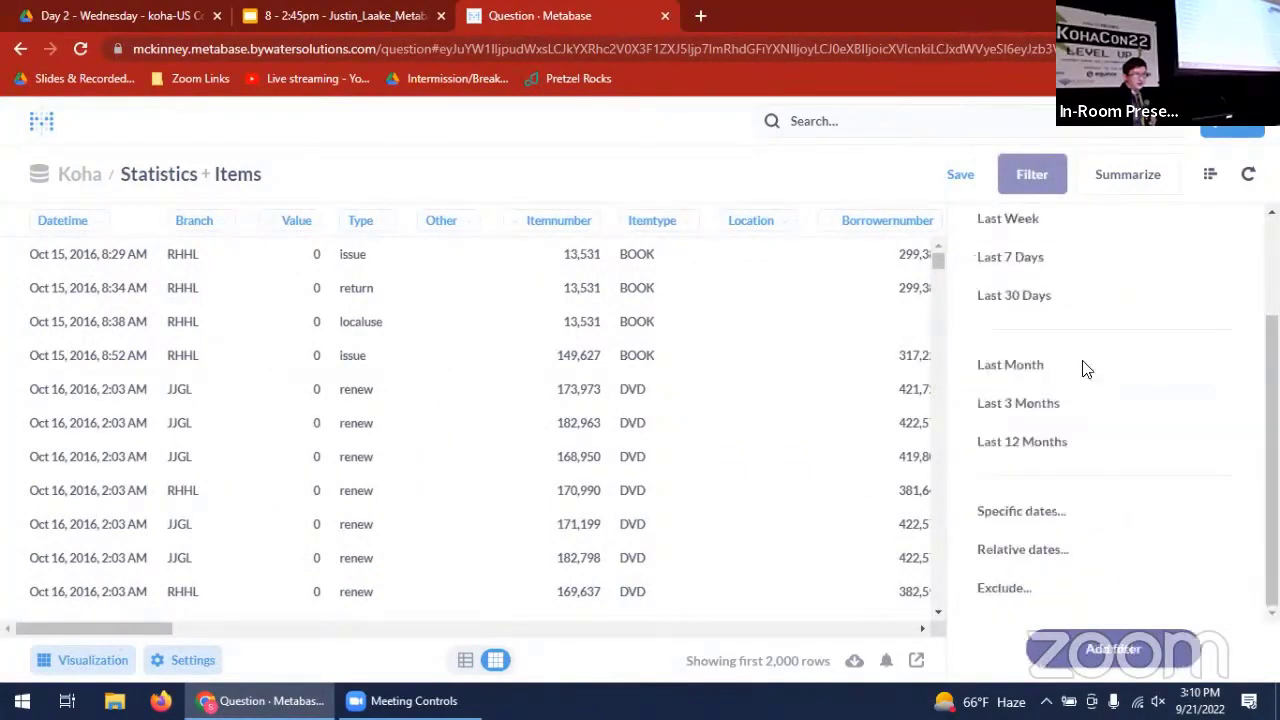
{"action": "left_click", "coordinate": [1065, 455]}
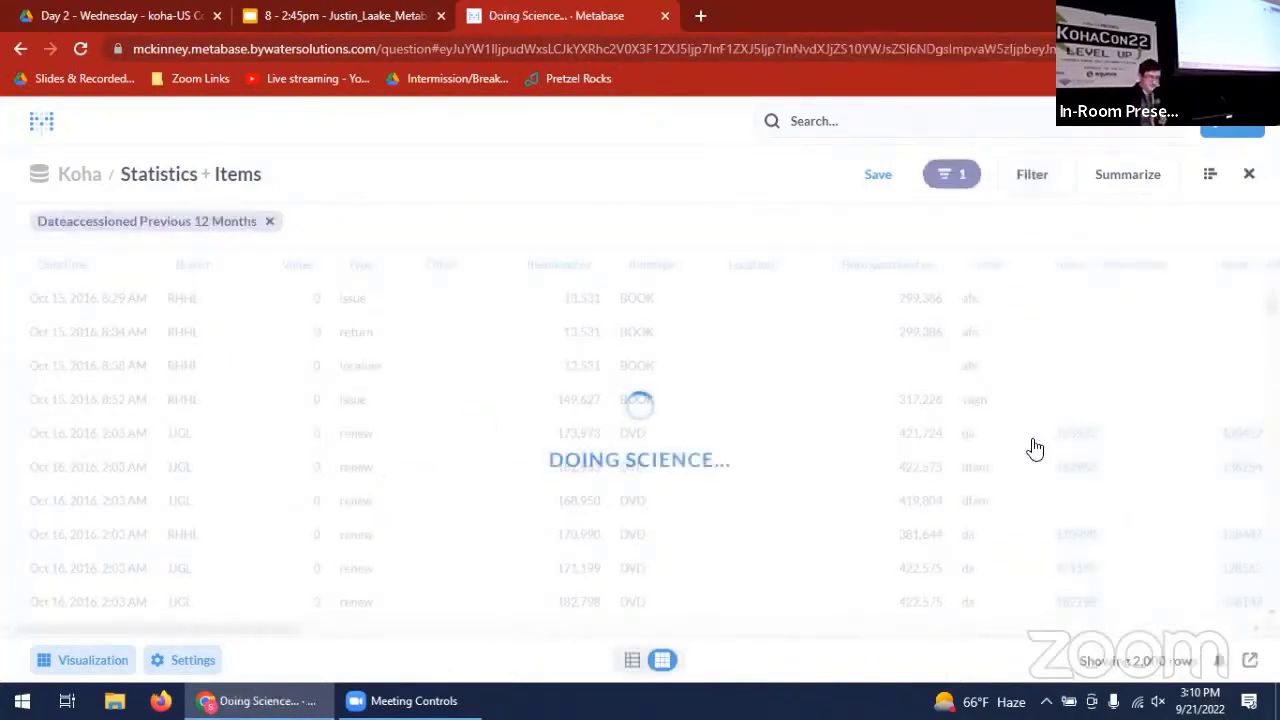
- Filter the joined data to rows whose Statistics Type is issue
{"action": "left_click", "coordinate": [1044, 188]}
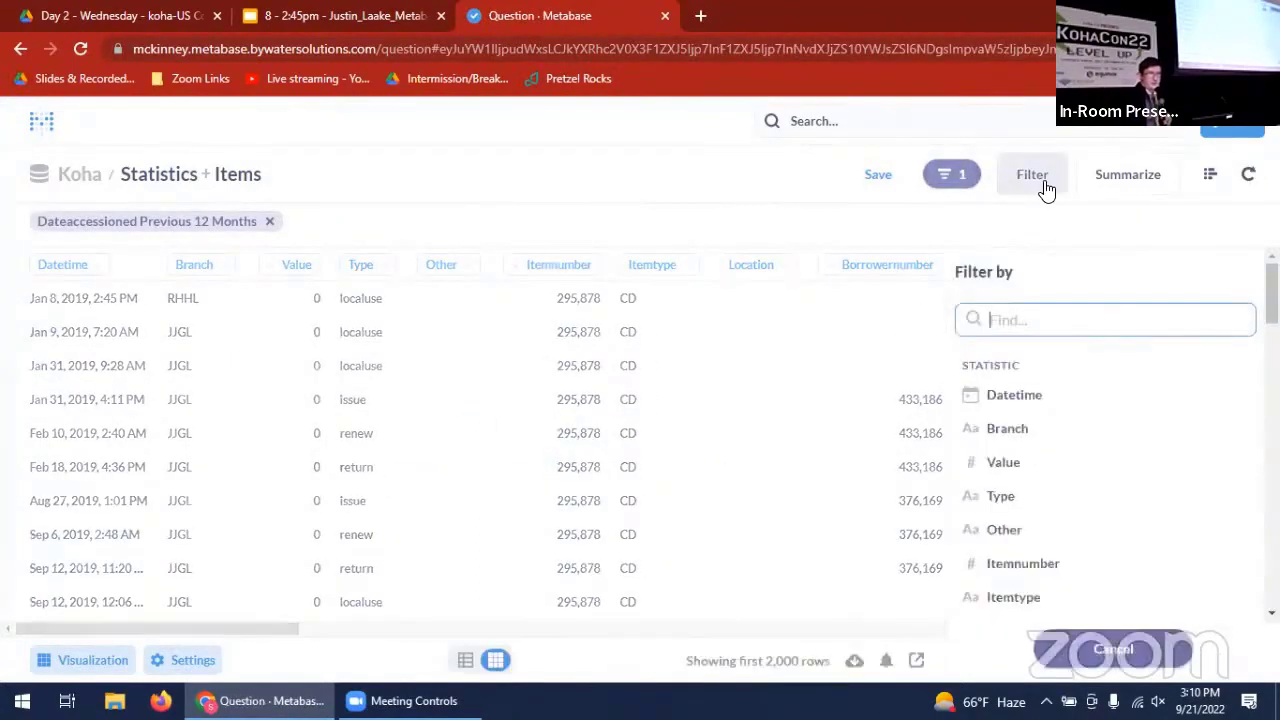
{"action": "scroll", "coordinate": [1052, 430], "scroll_direction": "down", "scroll_amount": 1}
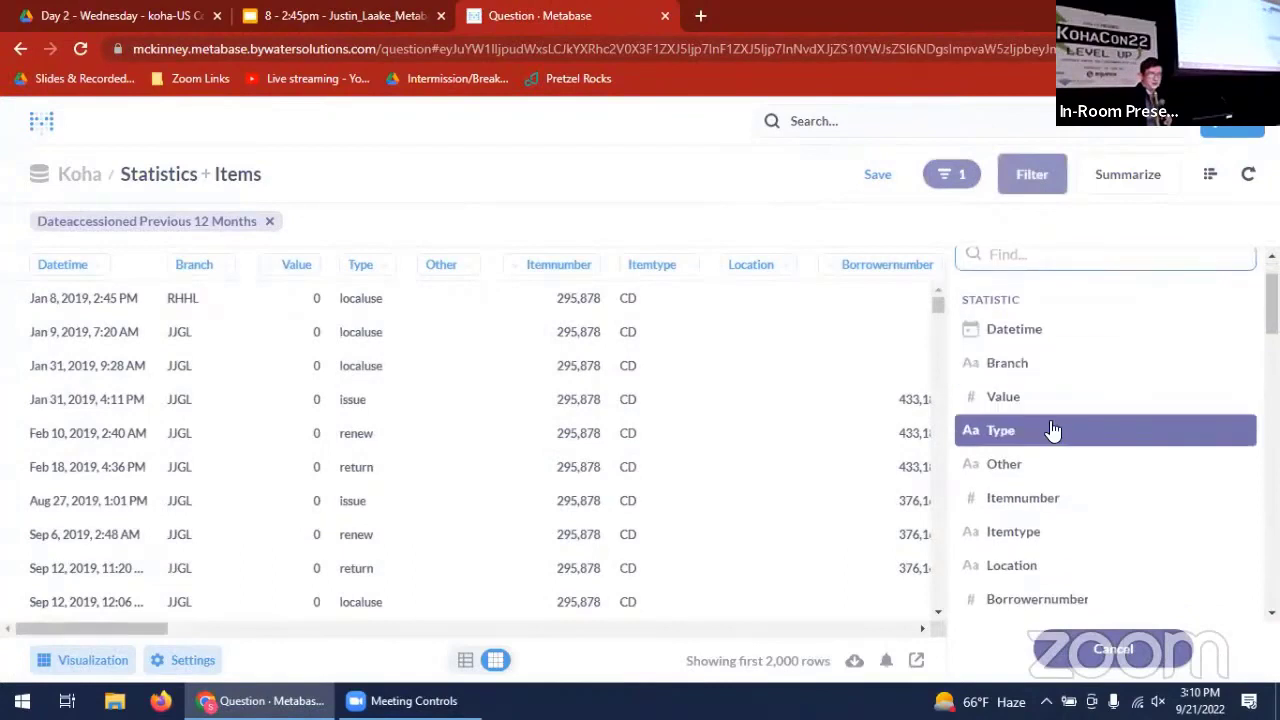
{"action": "left_click", "coordinate": [1053, 432]}
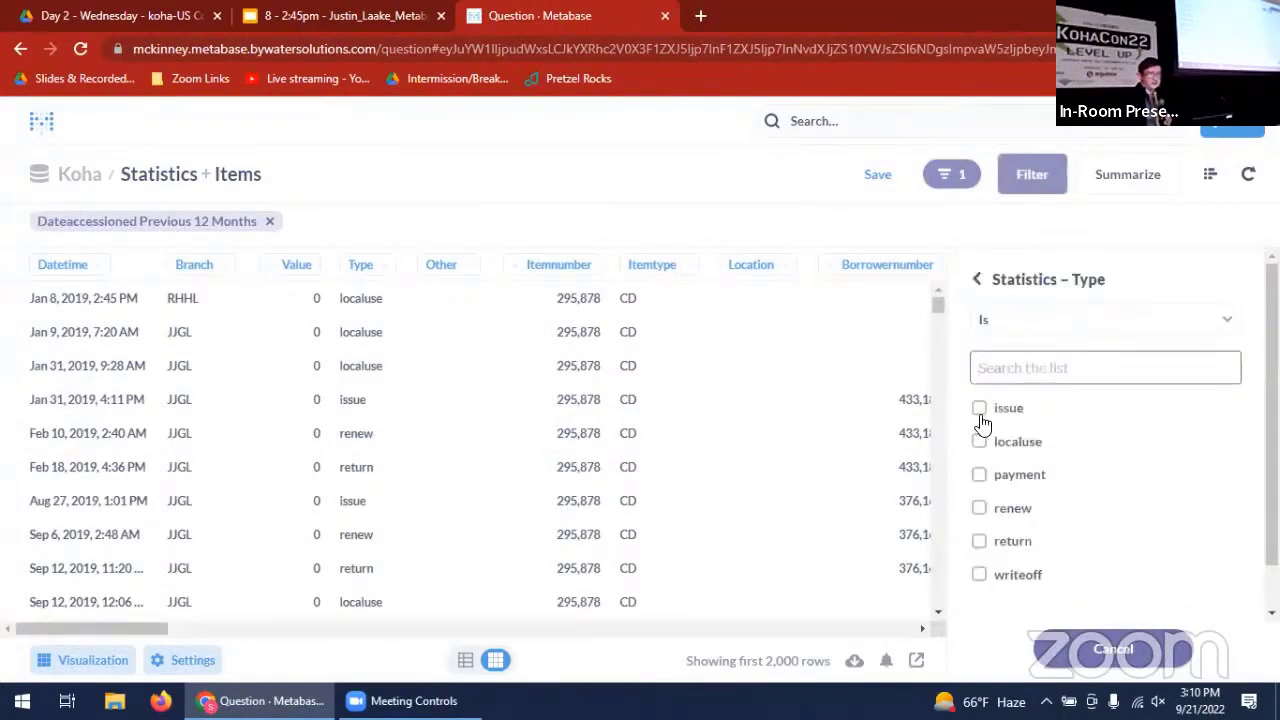
{"action": "left_click", "coordinate": [980, 412]}
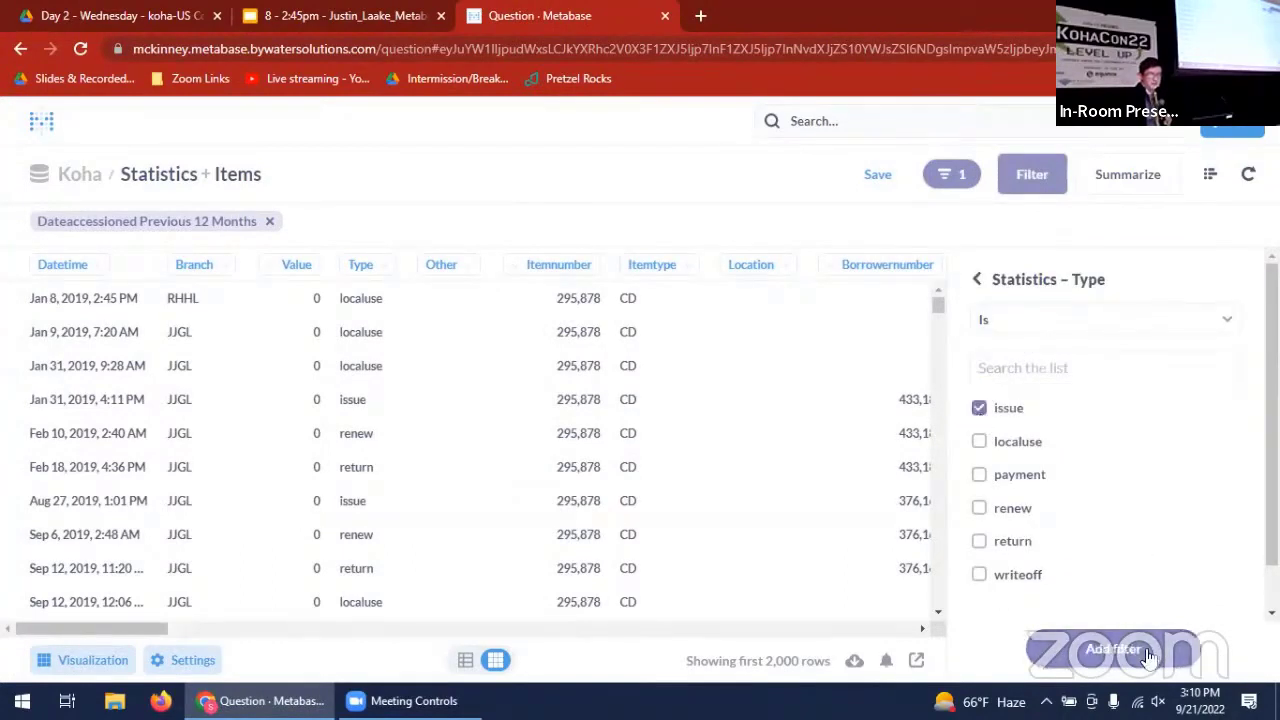
{"action": "left_click", "coordinate": [1113, 650]}
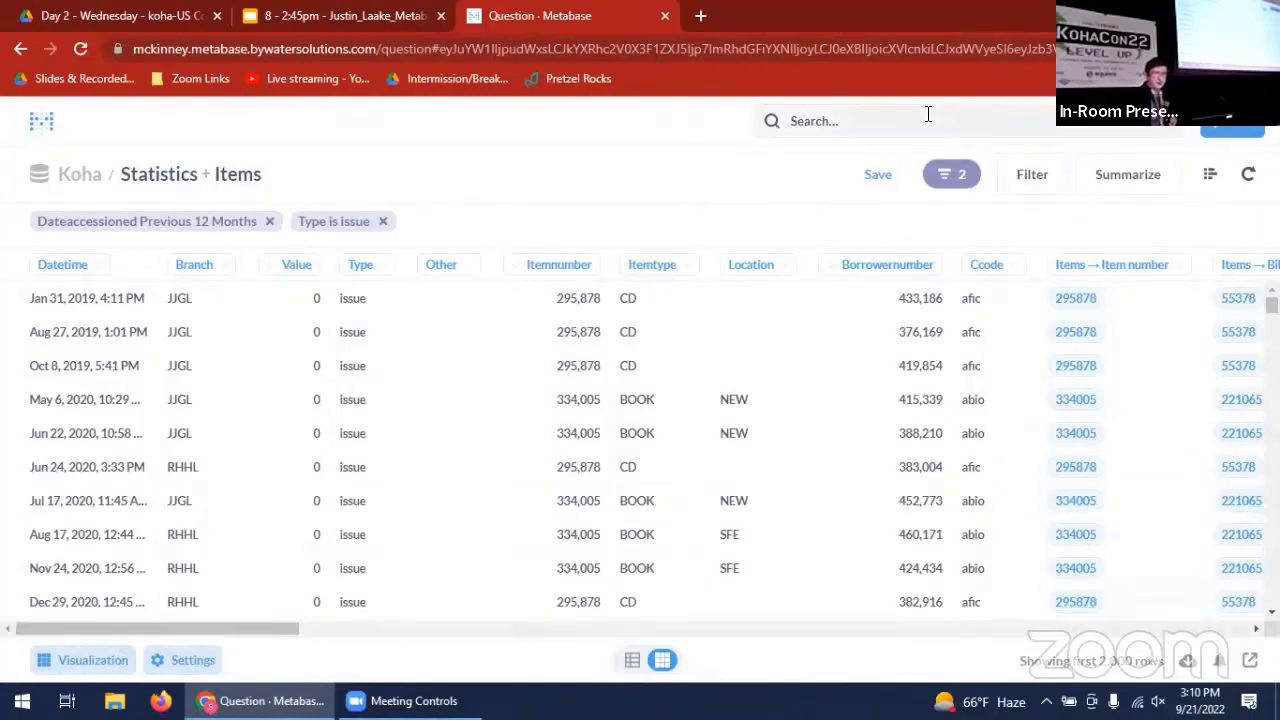
- Add a filter limiting the Statistics Datetime column to the last 12 months
{"action": "left_click", "coordinate": [1046, 190]}
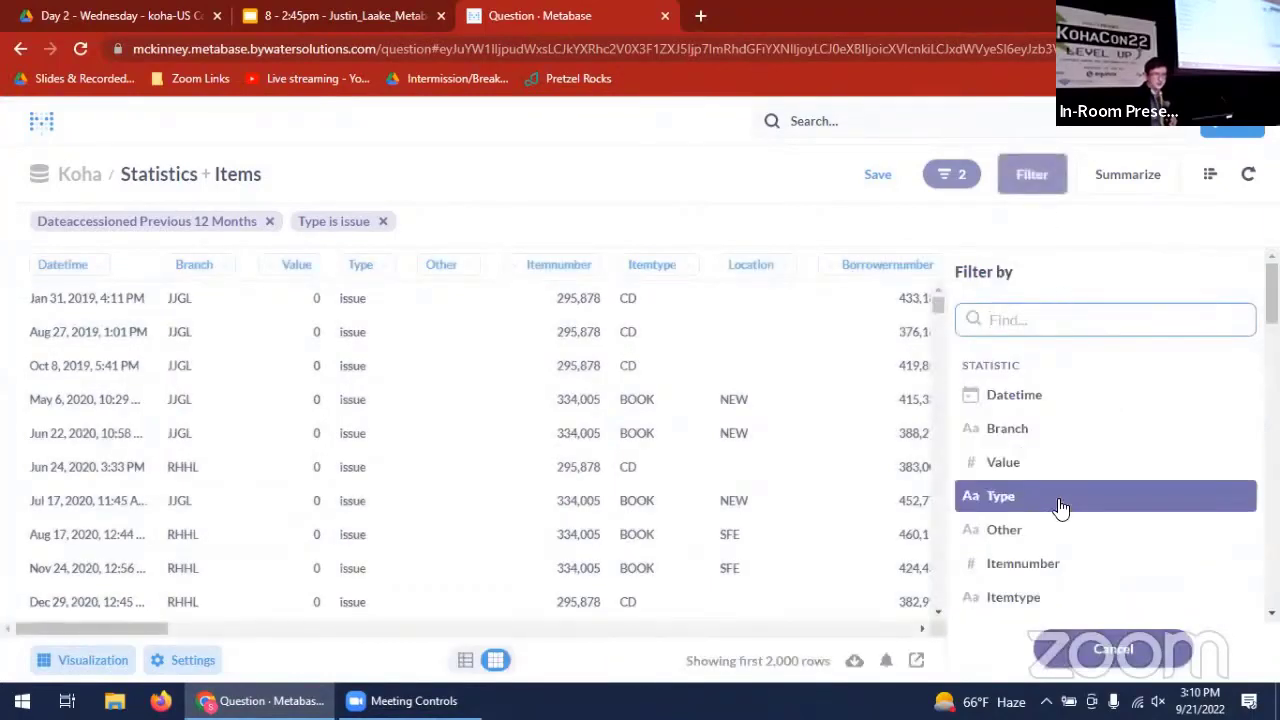
{"action": "scroll", "coordinate": [1061, 508], "scroll_direction": "down", "scroll_amount": 5}
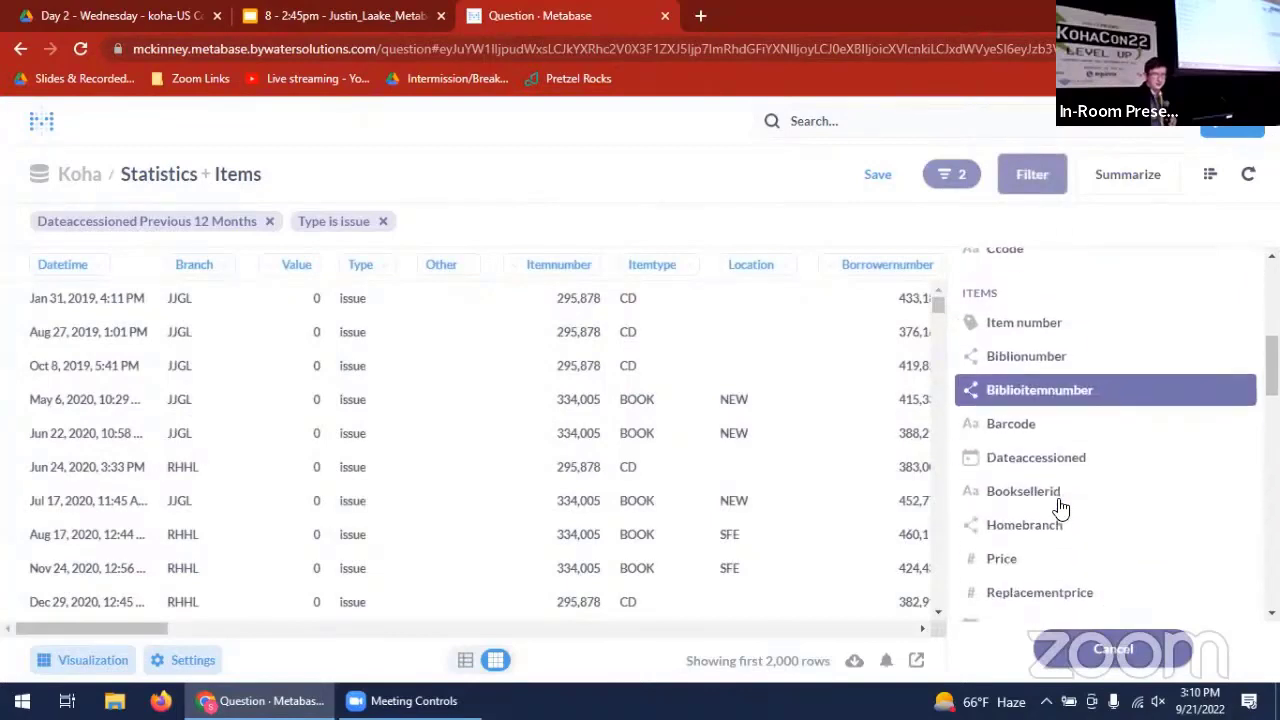
{"action": "scroll", "coordinate": [1061, 508], "scroll_direction": "up", "scroll_amount": 5}
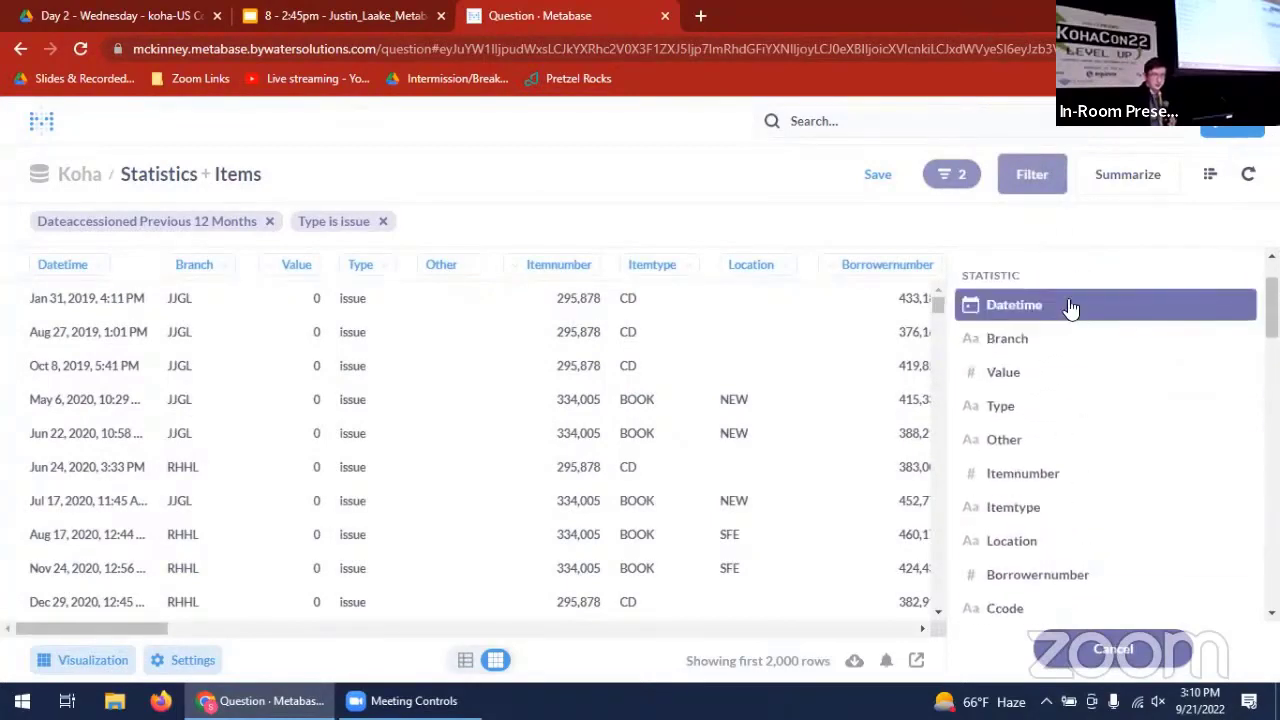
{"action": "left_click", "coordinate": [1070, 307]}
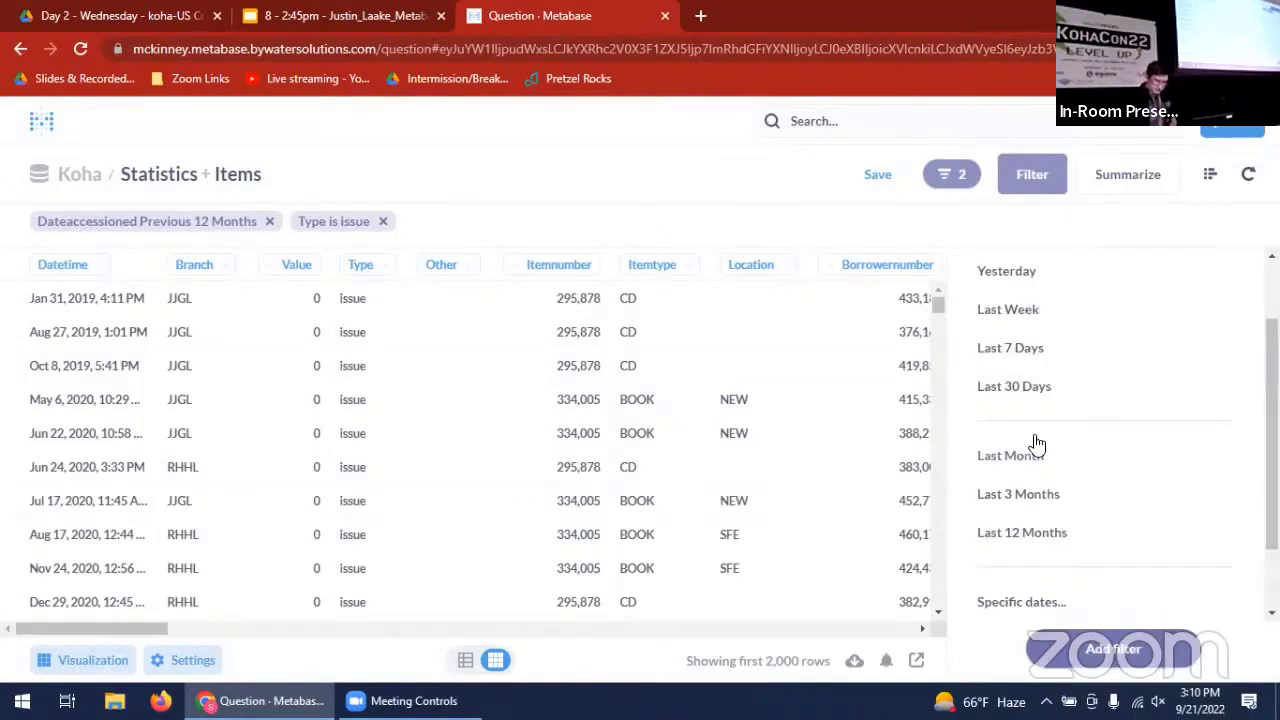
{"action": "left_click", "coordinate": [1033, 538]}
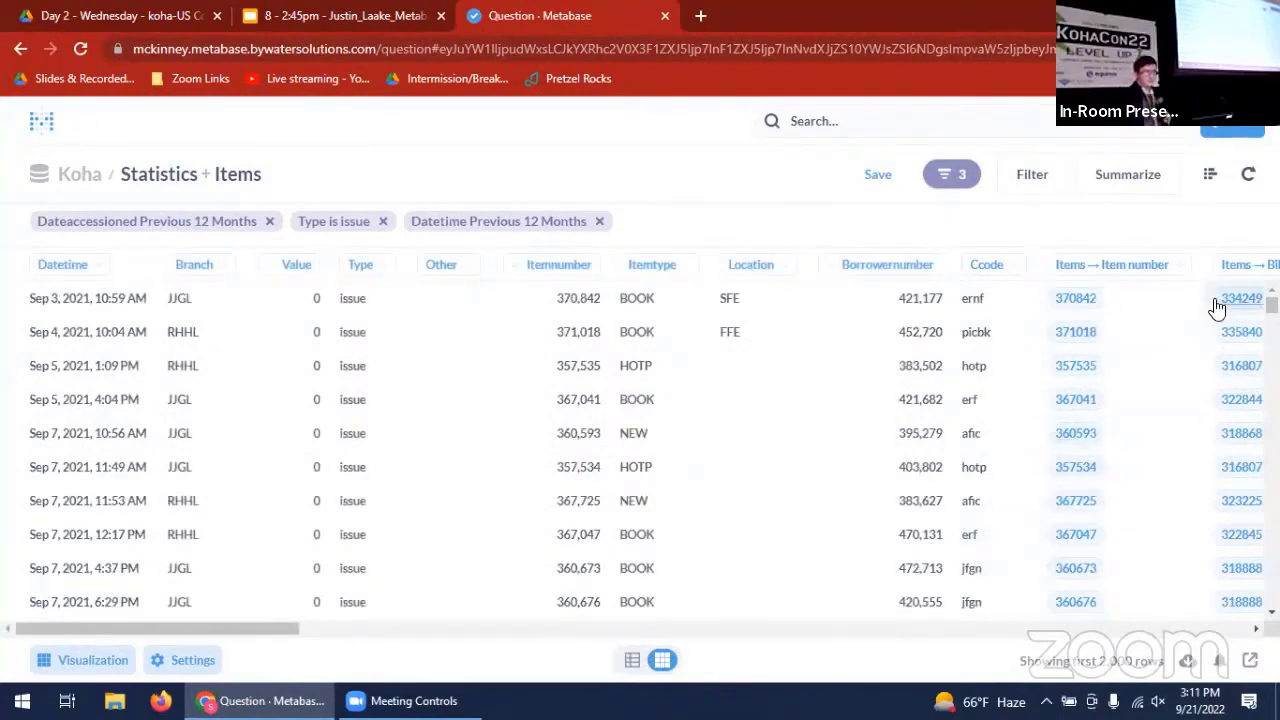
- Open the query editor for the joined question and summarize it by count of rows
{"action": "left_click", "coordinate": [1209, 180]}
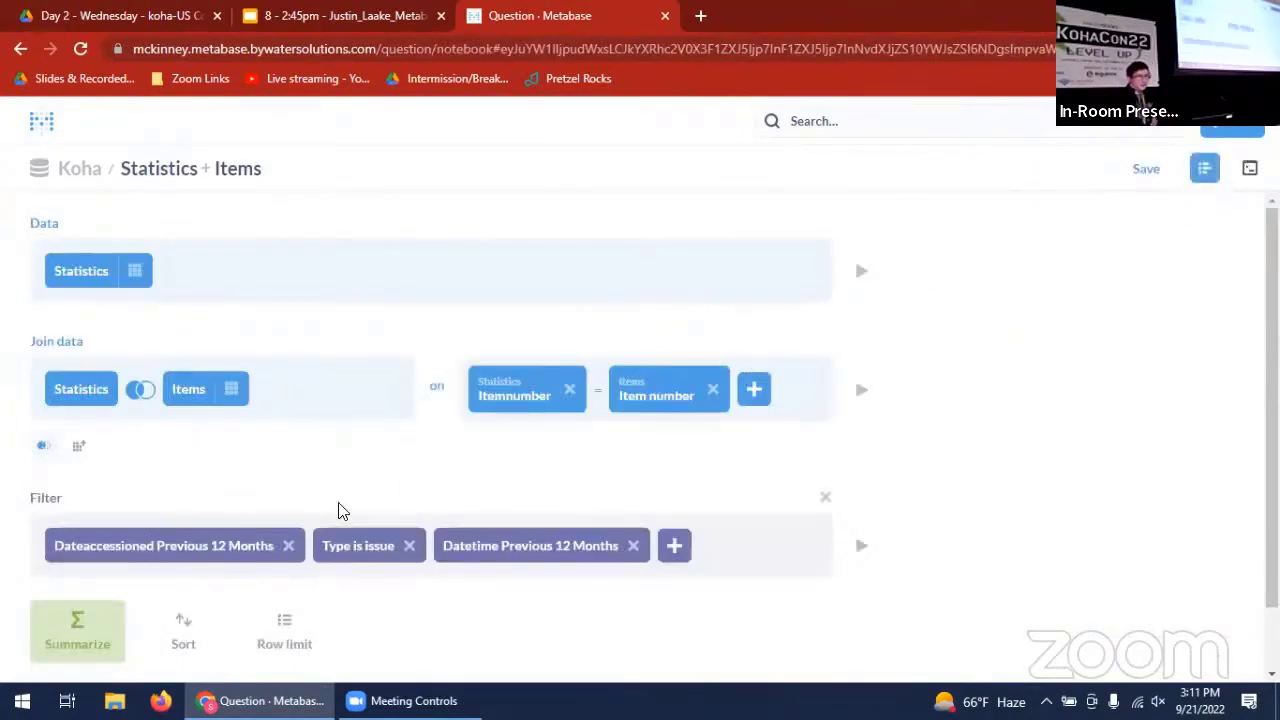
{"action": "left_click", "coordinate": [69, 640]}
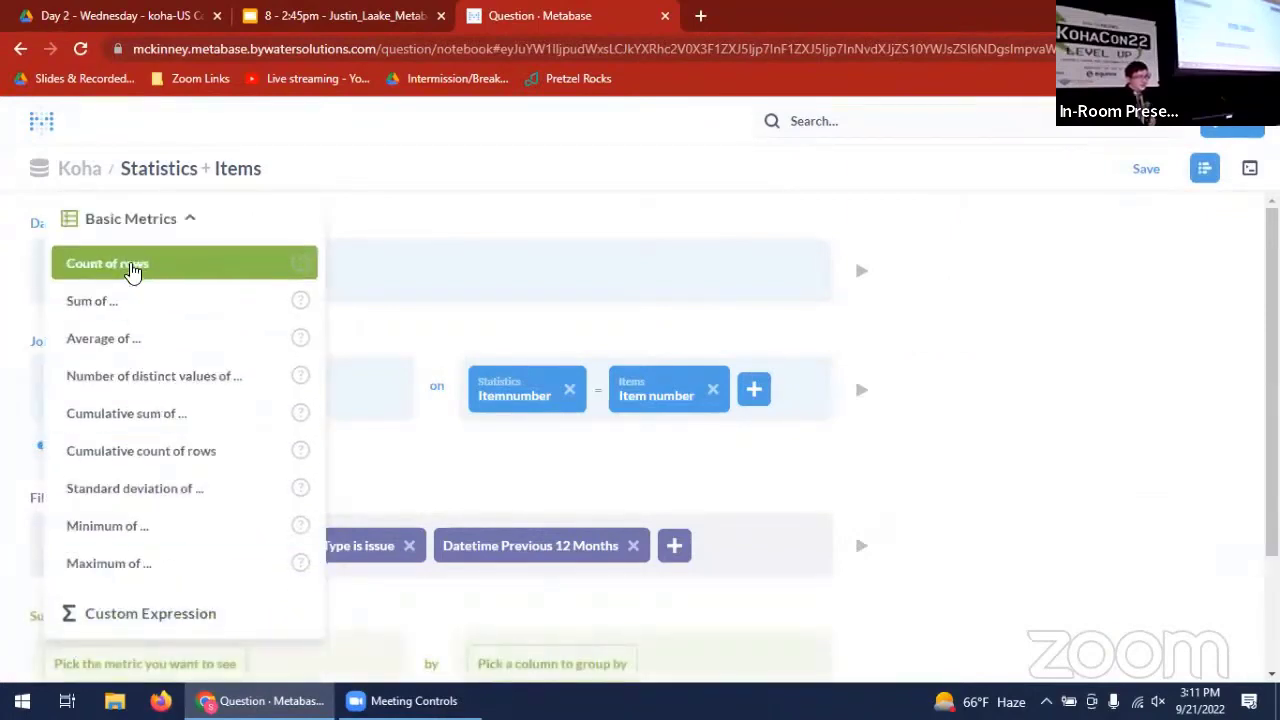
{"action": "left_click", "coordinate": [133, 265]}
{"action": "scroll", "coordinate": [597, 410], "scroll_direction": "down", "scroll_amount": 2}
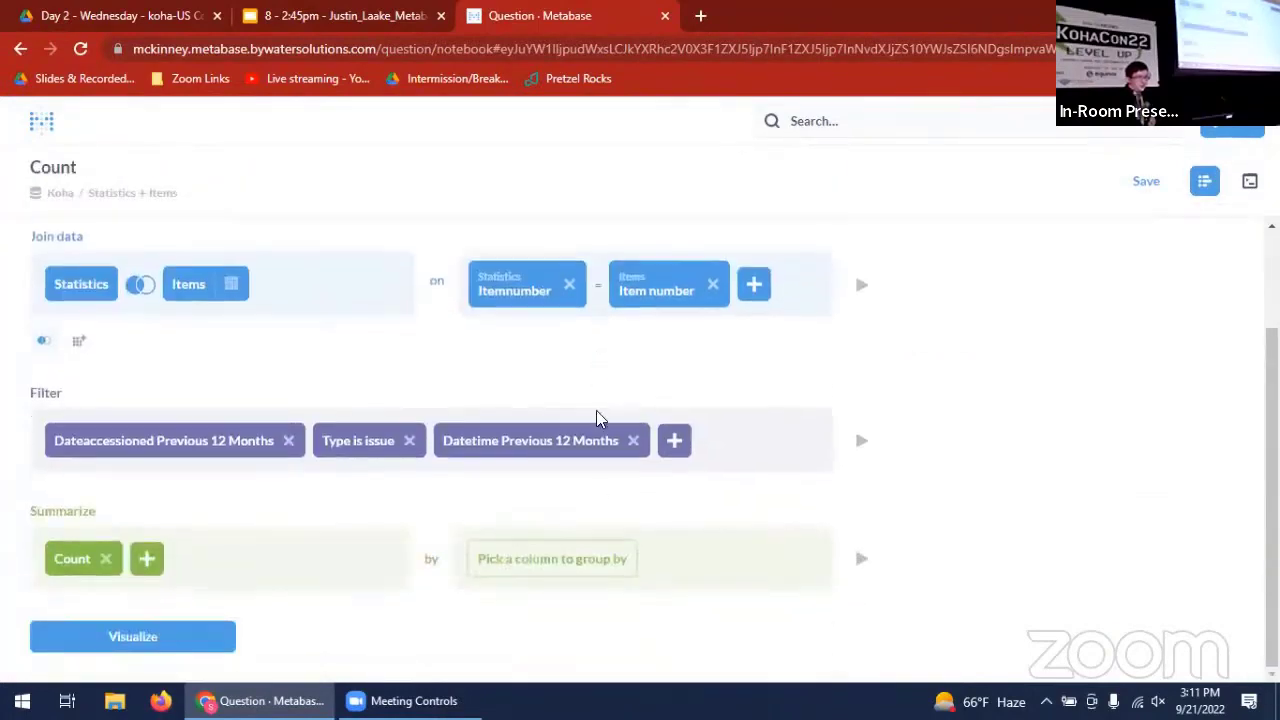
- Group the count by the Statistics Datetime column by month and visualize the result
{"action": "left_click", "coordinate": [577, 568]}
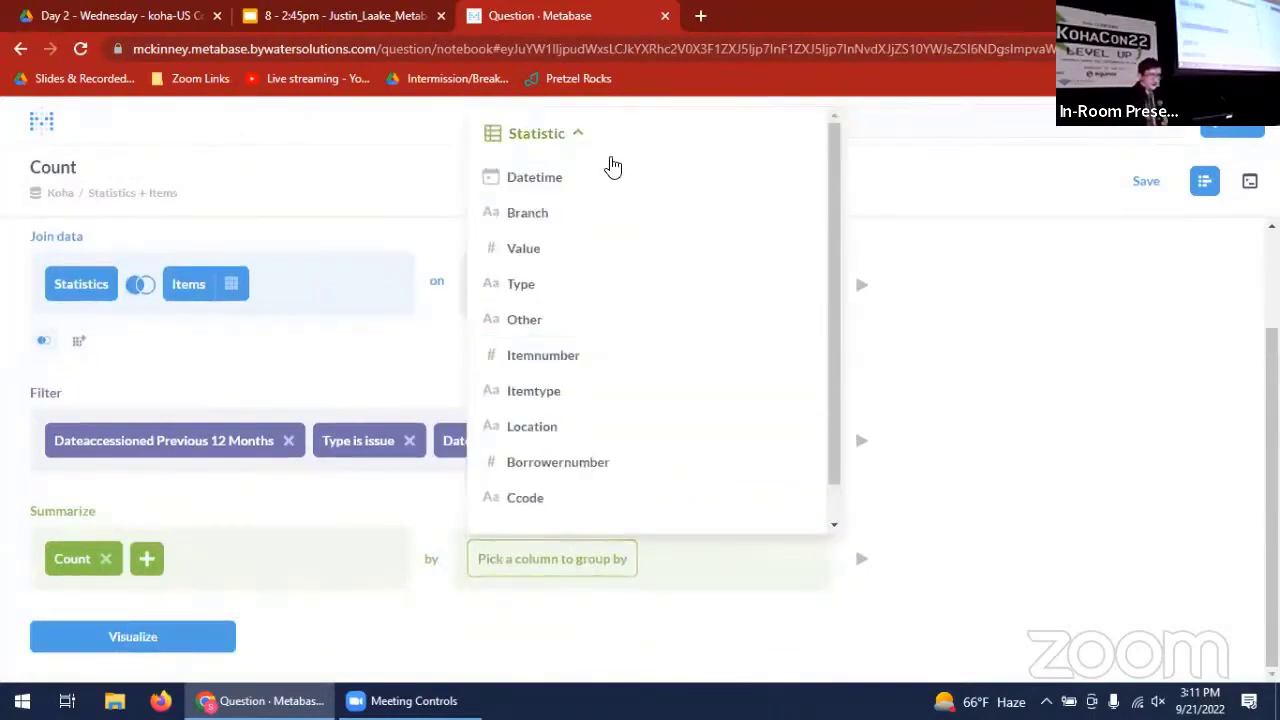
{"action": "mouse_move", "coordinate": [757, 181]}
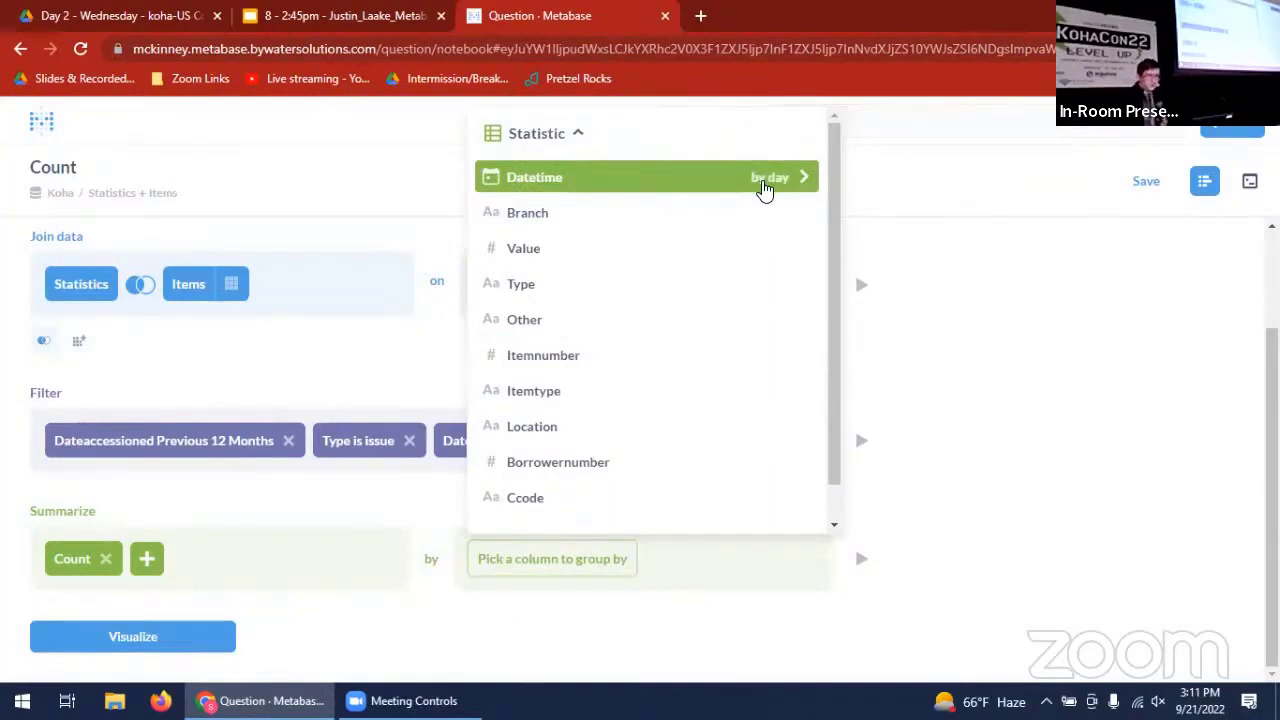
{"action": "left_click", "coordinate": [763, 189]}
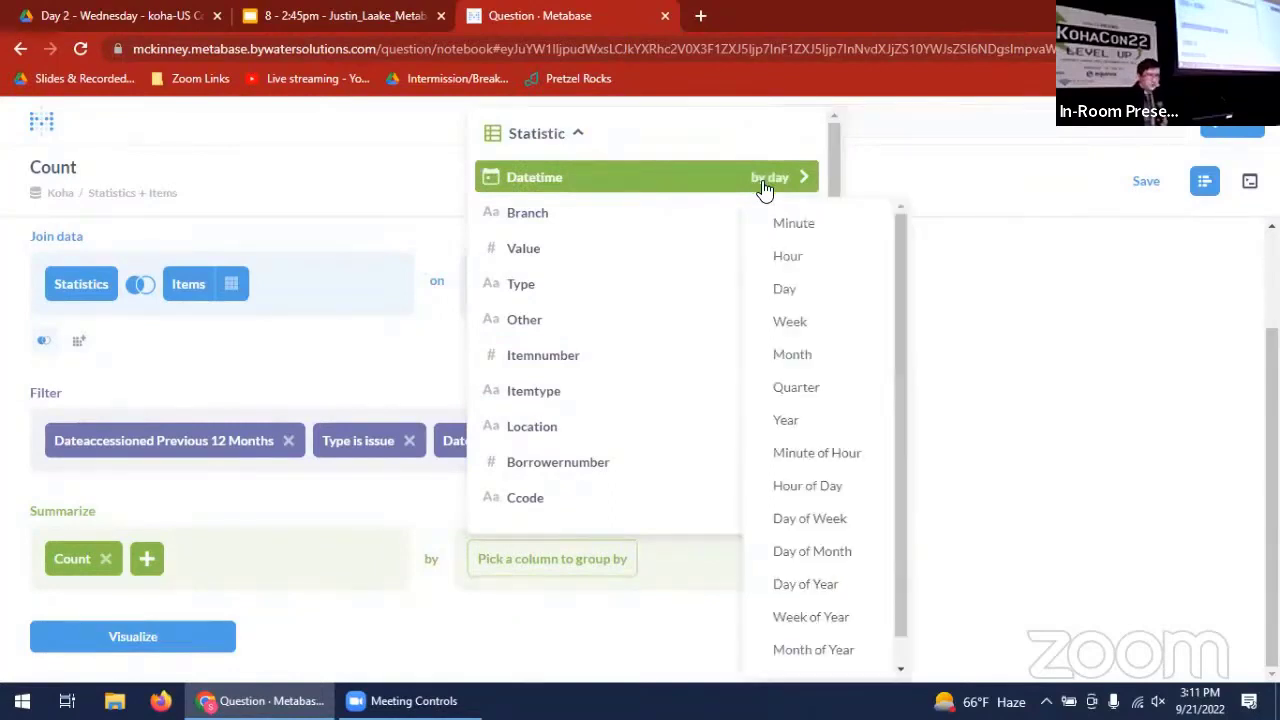
{"action": "left_click", "coordinate": [807, 366]}
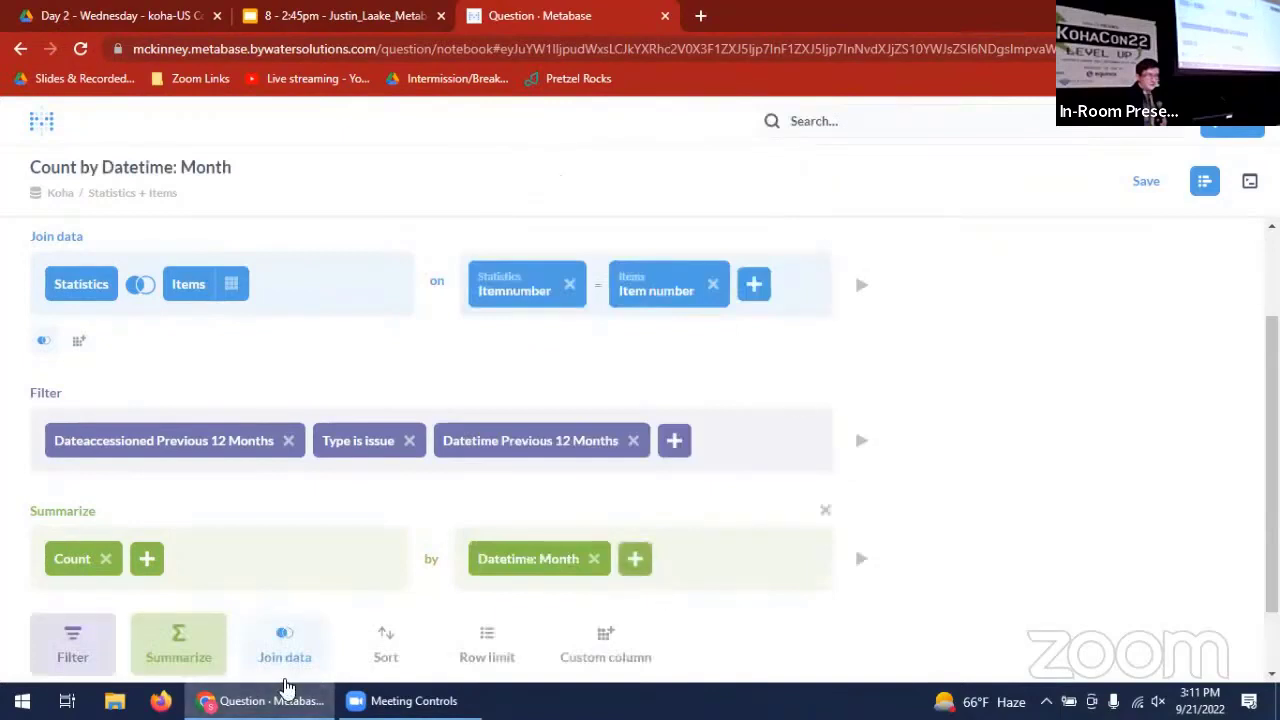
{"action": "scroll", "coordinate": [870, 525], "scroll_direction": "down", "scroll_amount": 1}
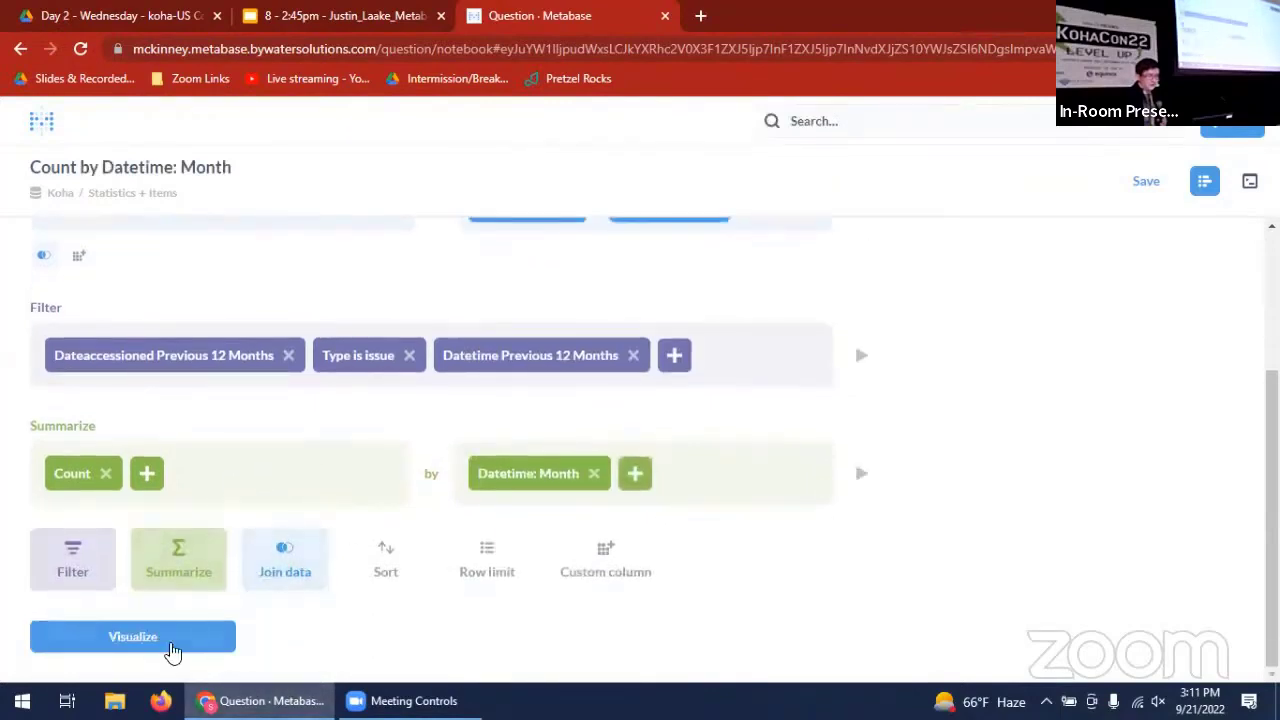
{"action": "left_click", "coordinate": [133, 637]}
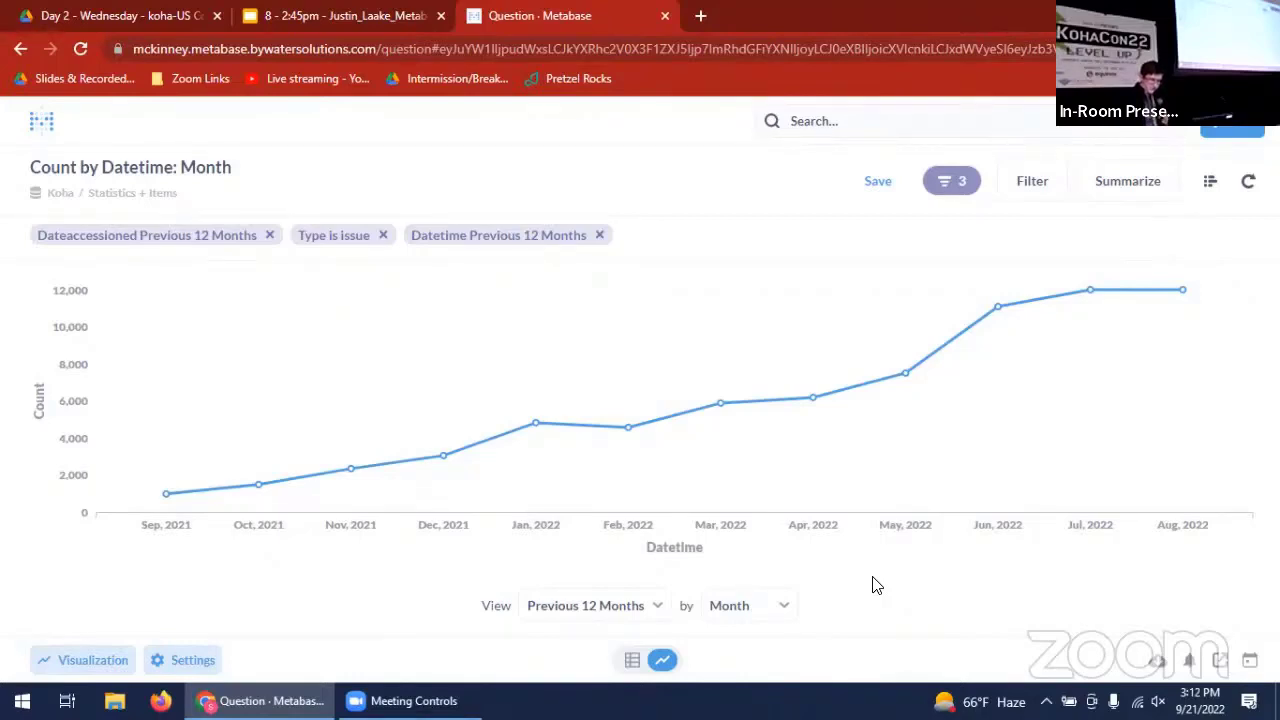
- Add the Statistics Branch column as a second grouping, splitting the monthly issue counts by branch
{"action": "left_click", "coordinate": [1145, 198]}
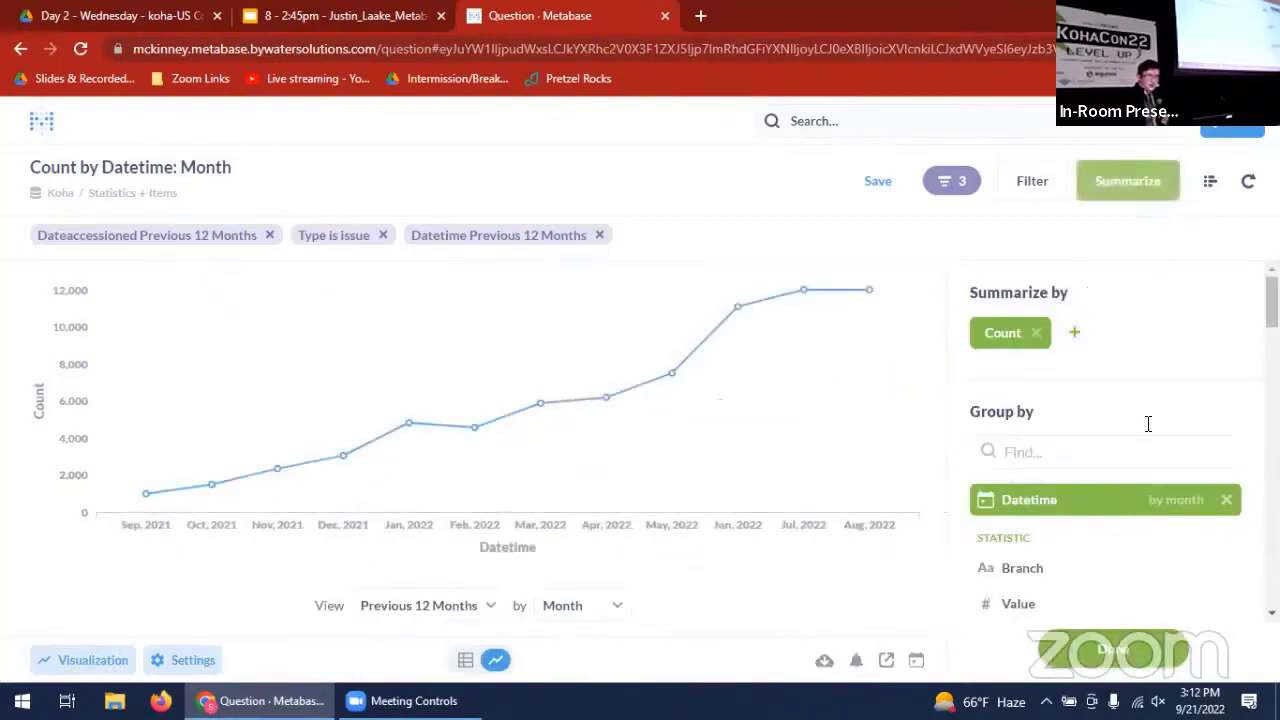
{"action": "scroll", "coordinate": [1148, 424], "scroll_direction": "down", "scroll_amount": 2}
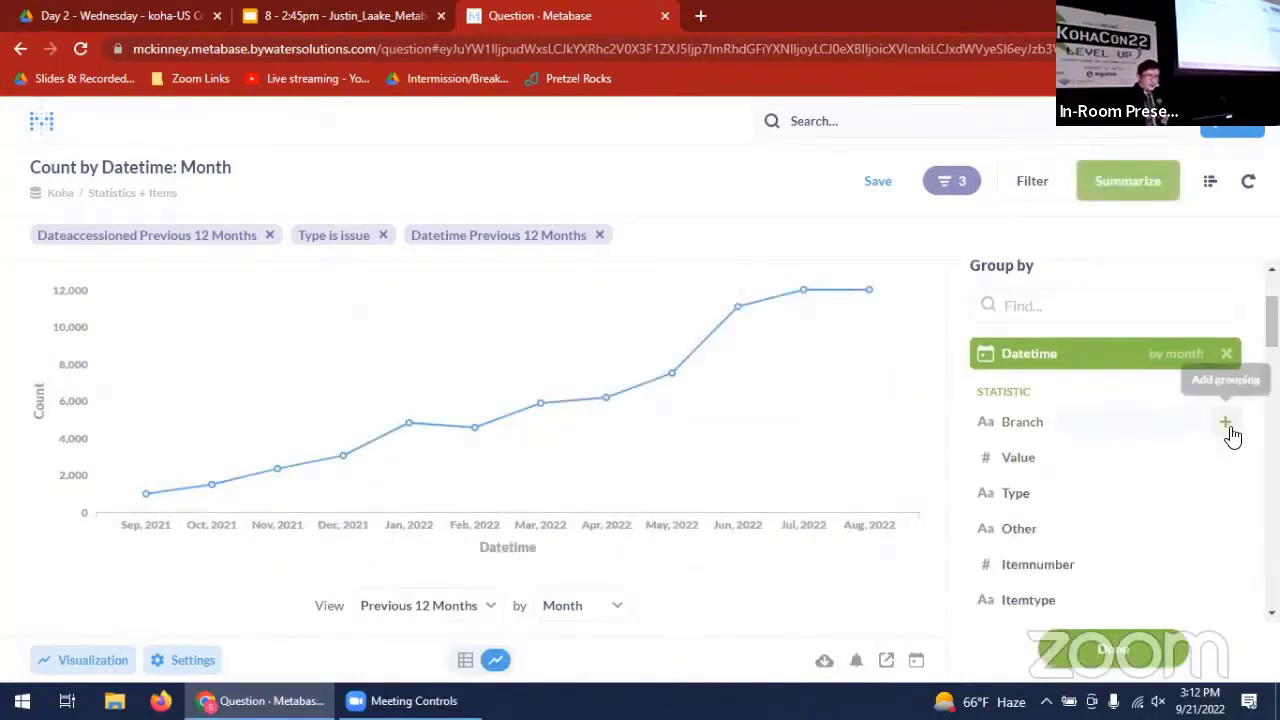
{"action": "left_click", "coordinate": [1229, 424]}
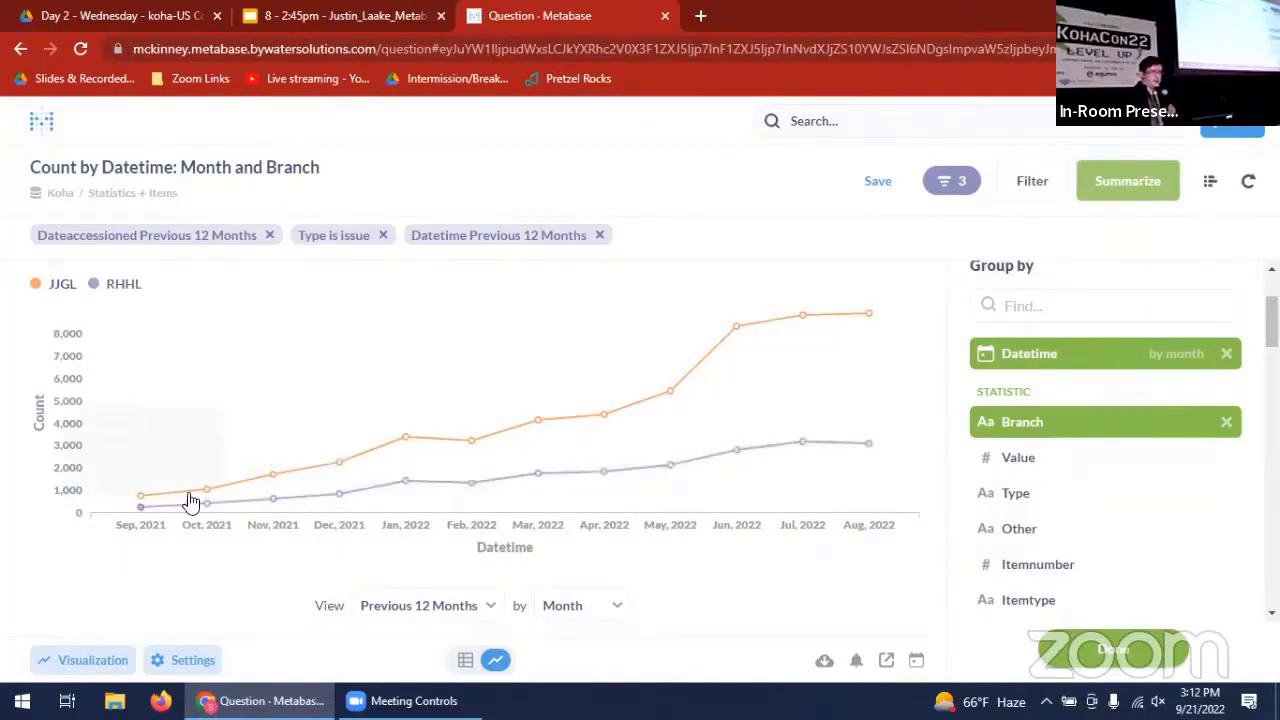
{"action": "mouse_move", "coordinate": [269, 476]}
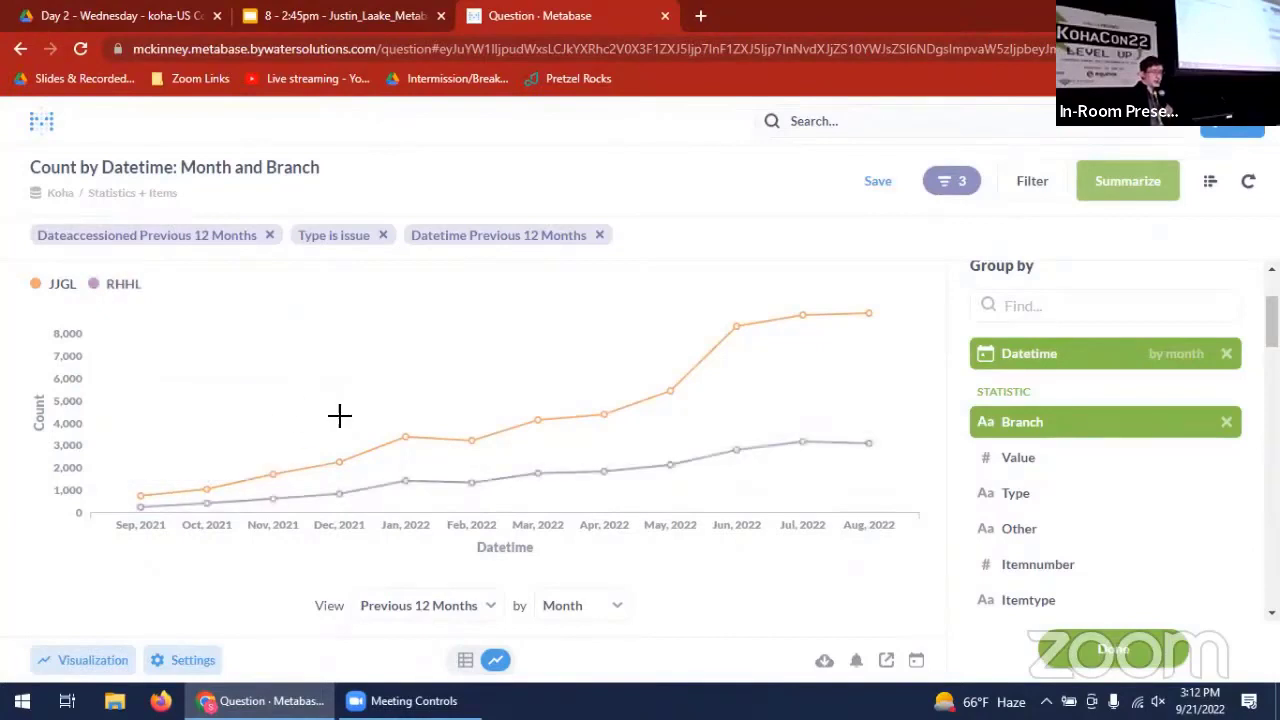
{"action": "mouse_move", "coordinate": [212, 521]}
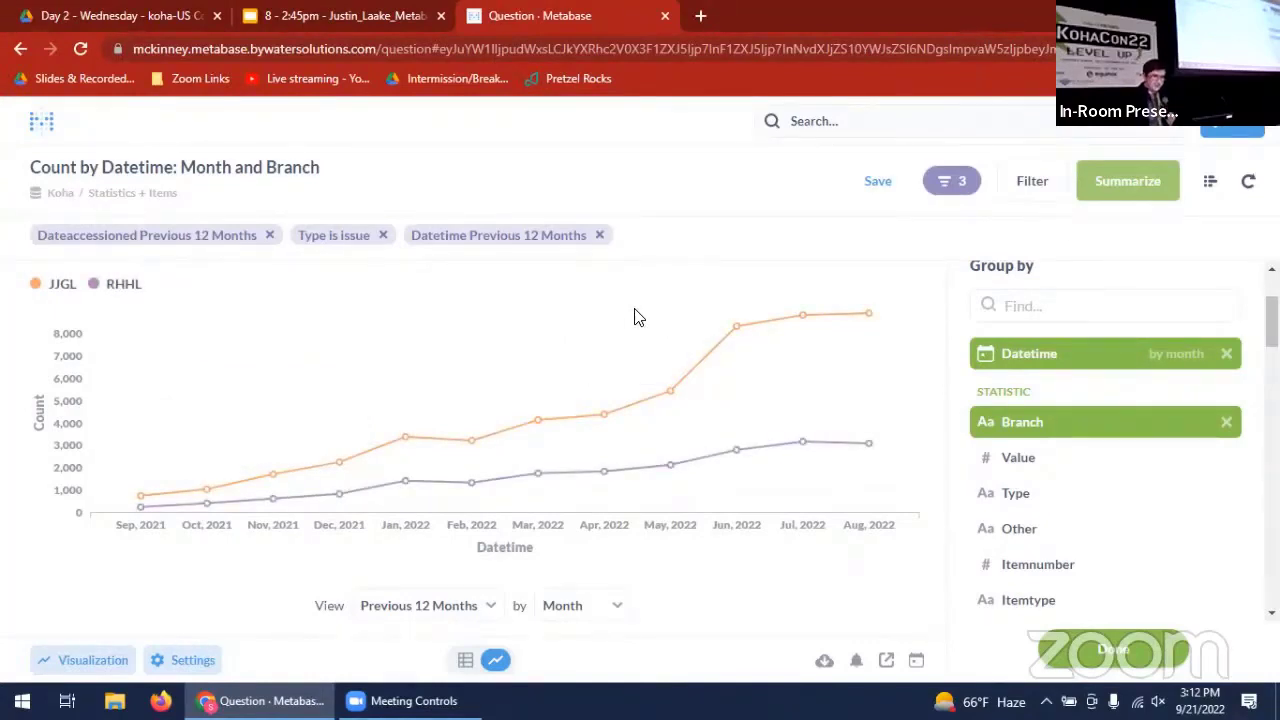
- Save the question under its suggested name in the personal subcollection "Very cool Metabase demo stuff"
{"action": "left_click", "coordinate": [871, 195]}
{"action": "left_click", "coordinate": [658, 519]}
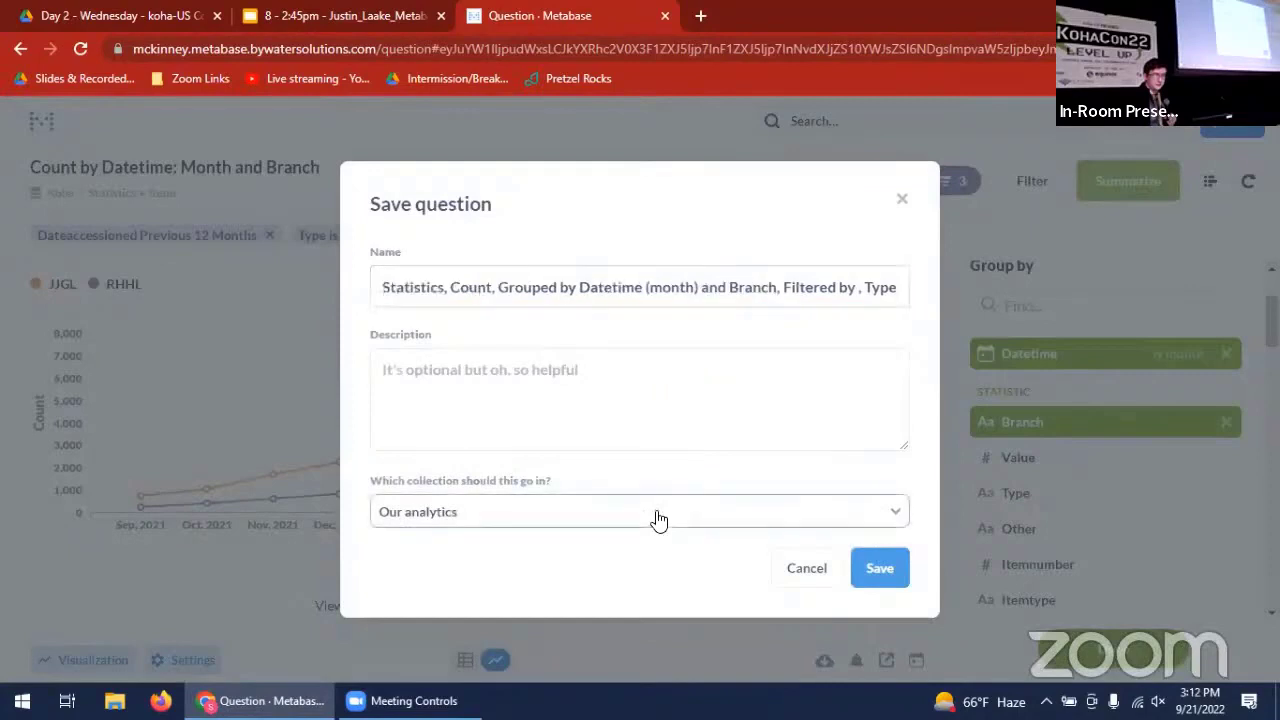
{"action": "left_click", "coordinate": [766, 277]}
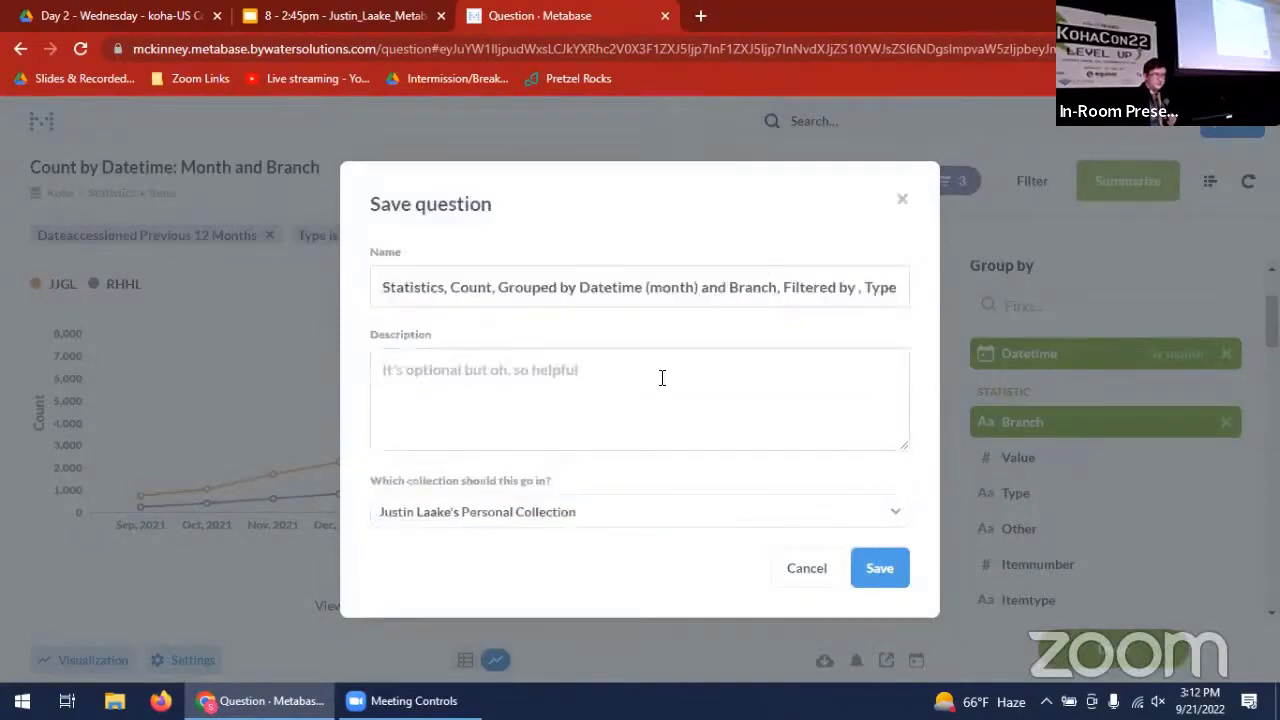
{"action": "left_click", "coordinate": [823, 508]}
{"action": "left_click", "coordinate": [884, 272]}
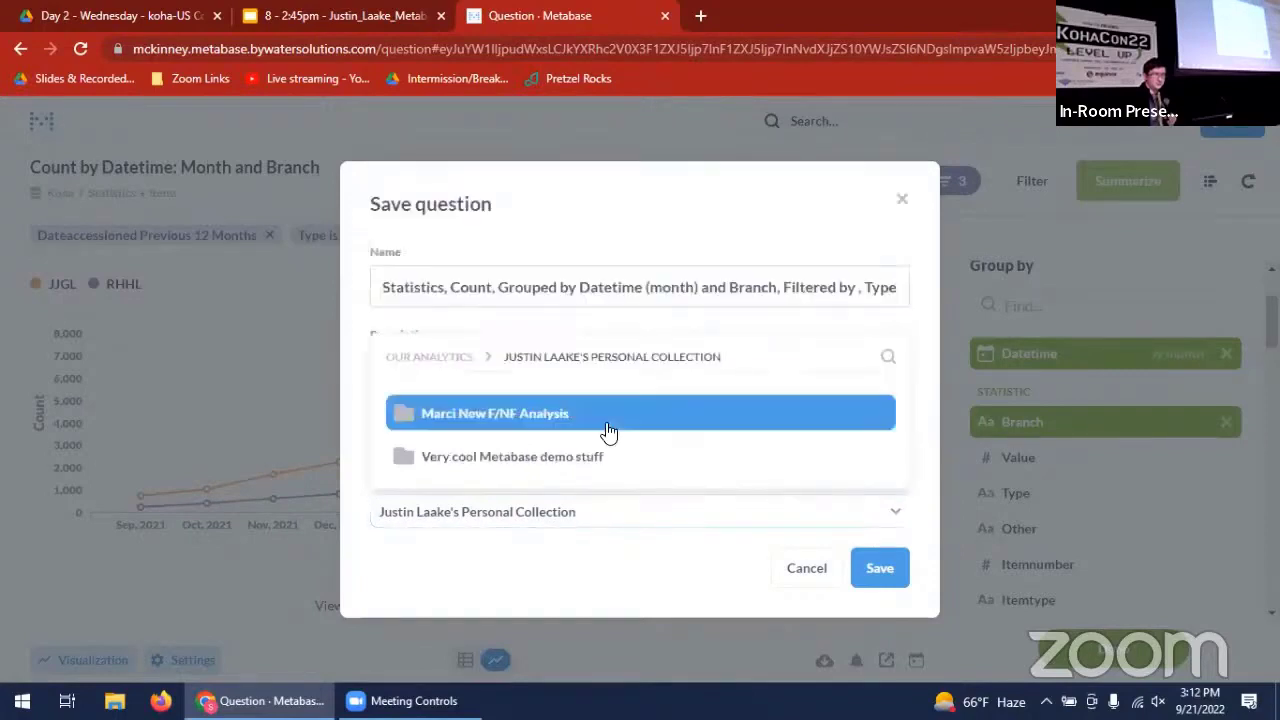
{"action": "left_click", "coordinate": [597, 455]}
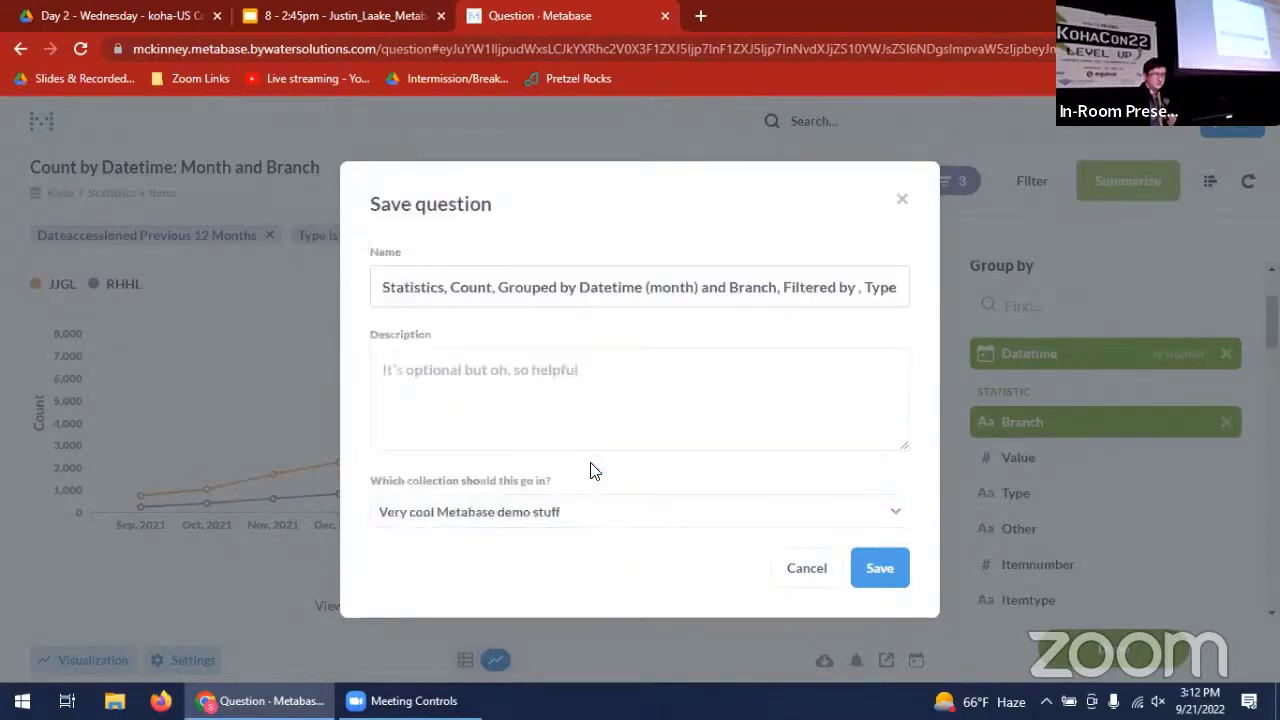
{"action": "left_click", "coordinate": [886, 584]}
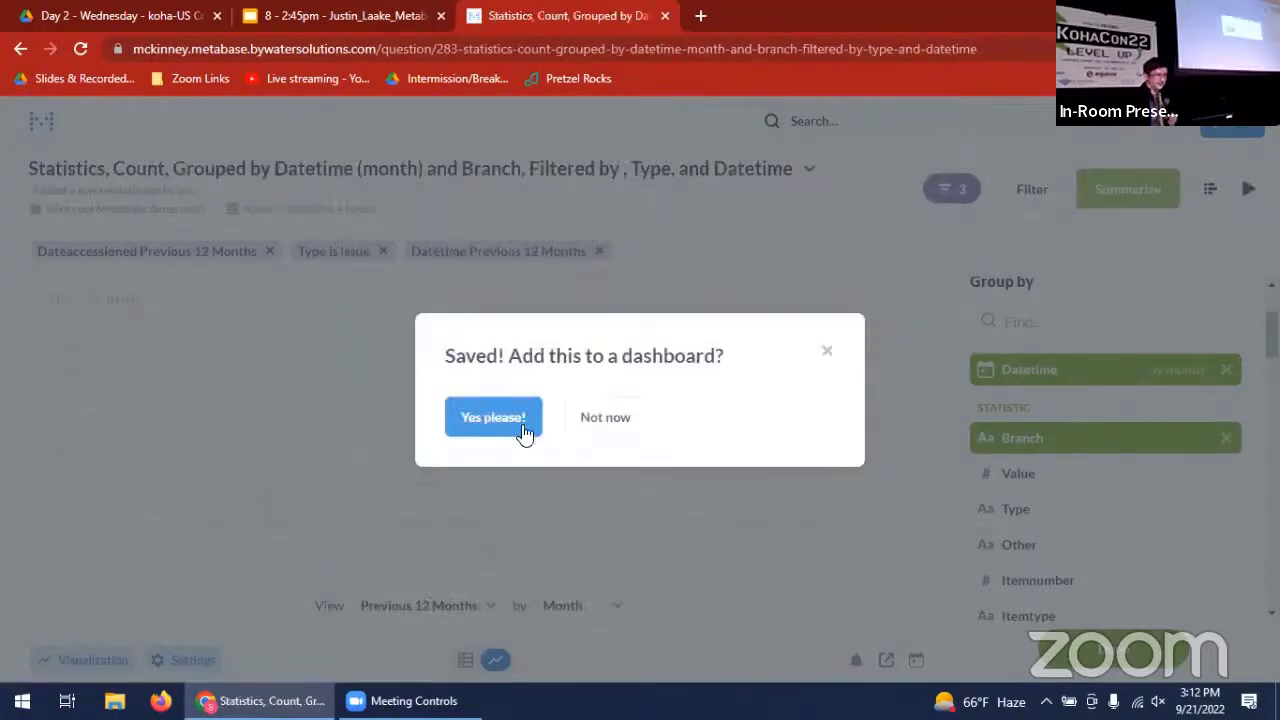
- Add the saved question to the "very cool stuff" dashboard in "Very cool Metabase demo stuff" and save the dashboard
{"action": "left_click", "coordinate": [503, 420]}
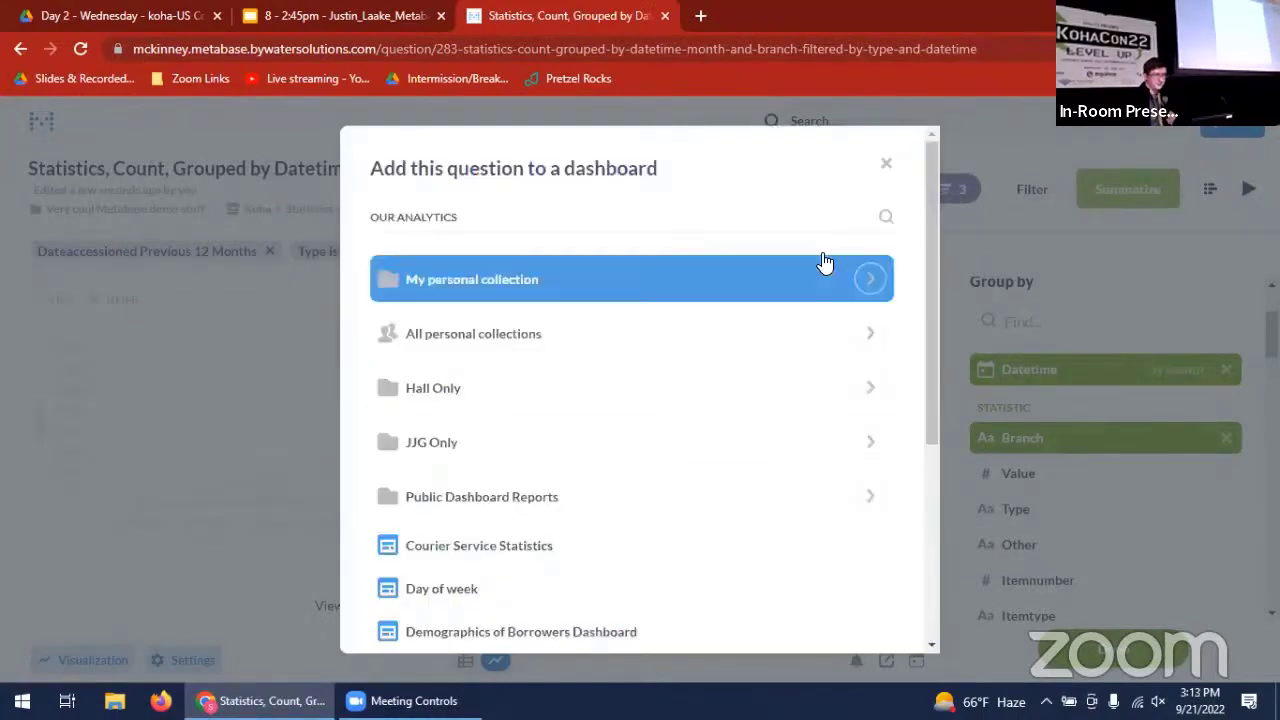
{"action": "left_click", "coordinate": [872, 285]}
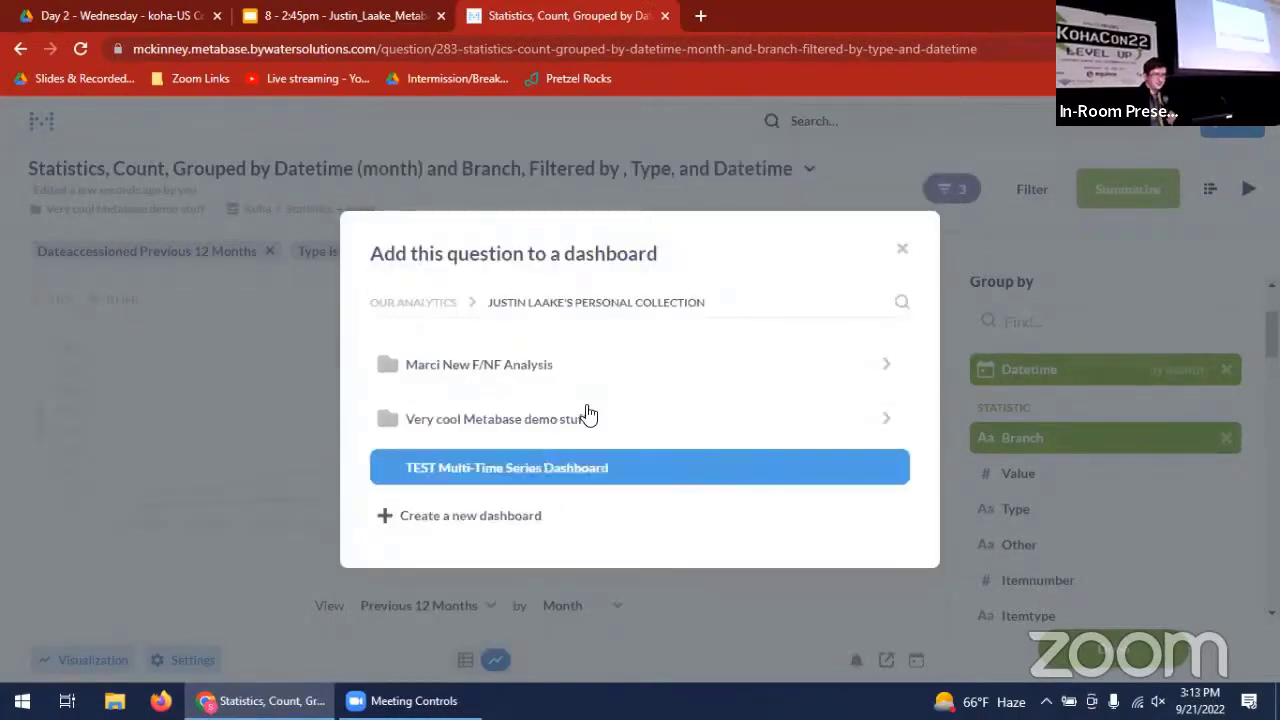
{"action": "left_click", "coordinate": [880, 433]}
{"action": "left_click", "coordinate": [529, 411]}
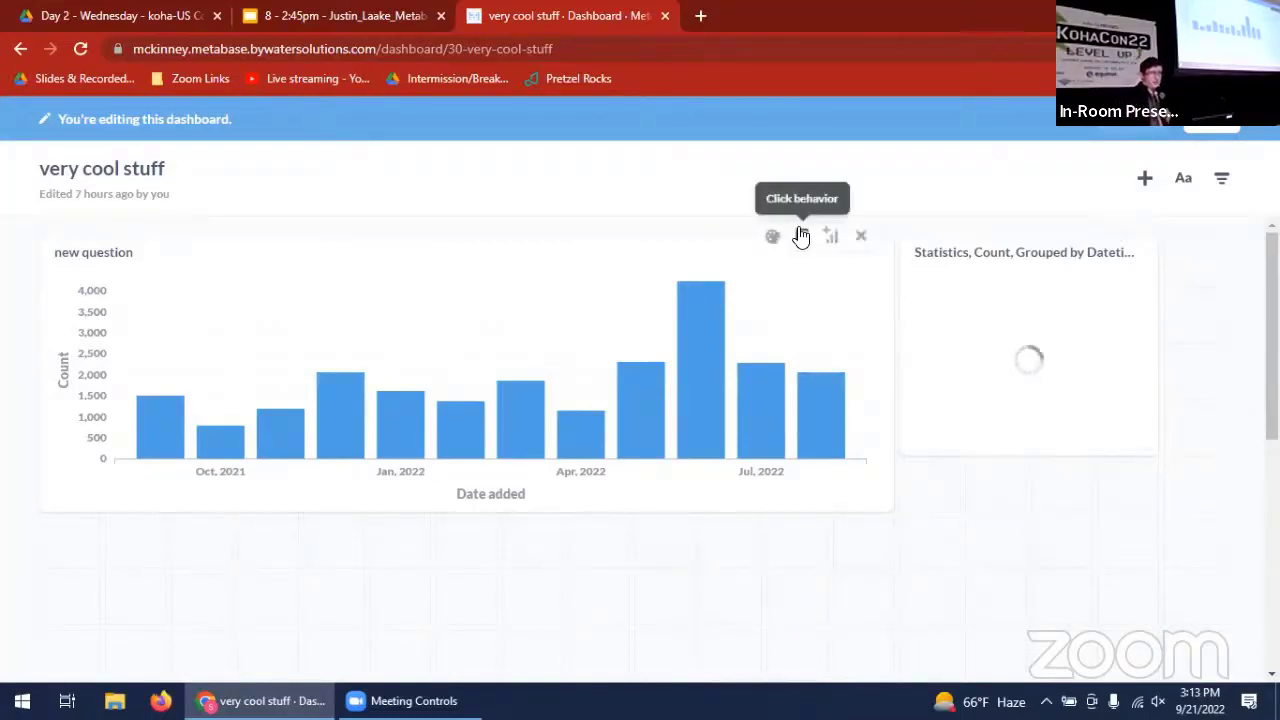
{"action": "left_click", "coordinate": [1215, 130]}
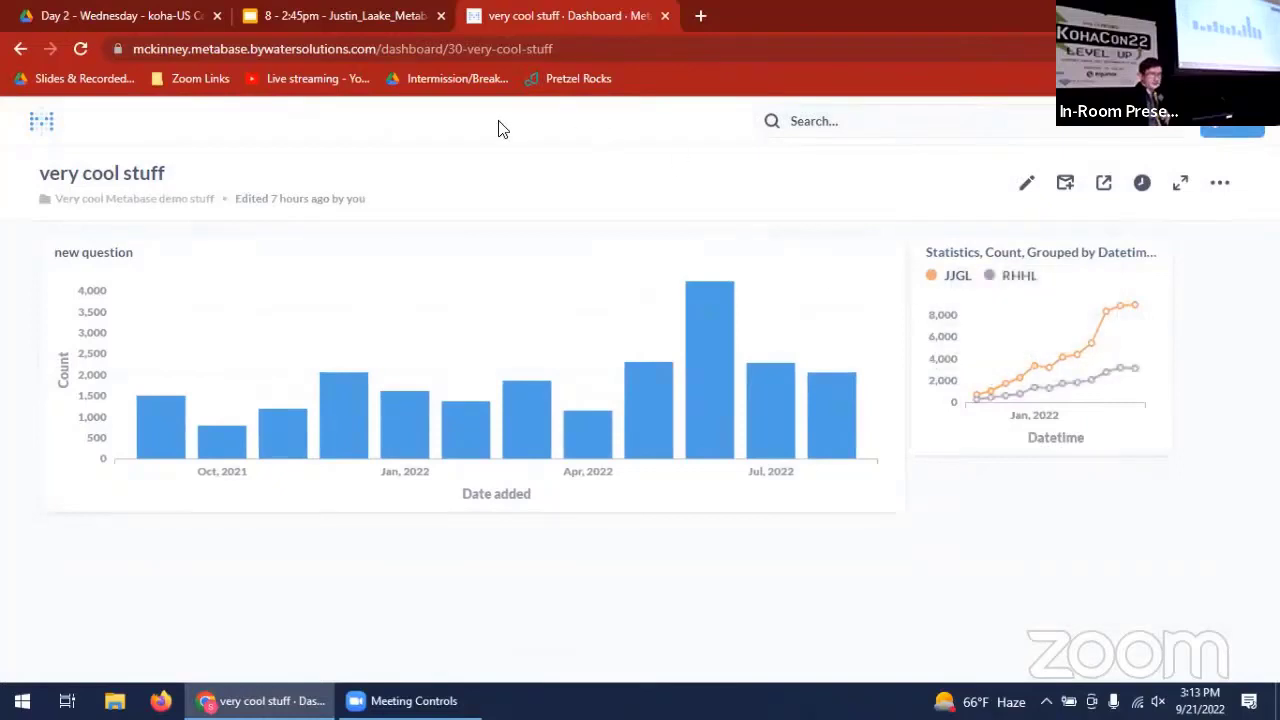
- Search for "circulation by collection" and open the saved question Circulation by Collection Grouping
{"action": "left_click", "coordinate": [41, 122]}
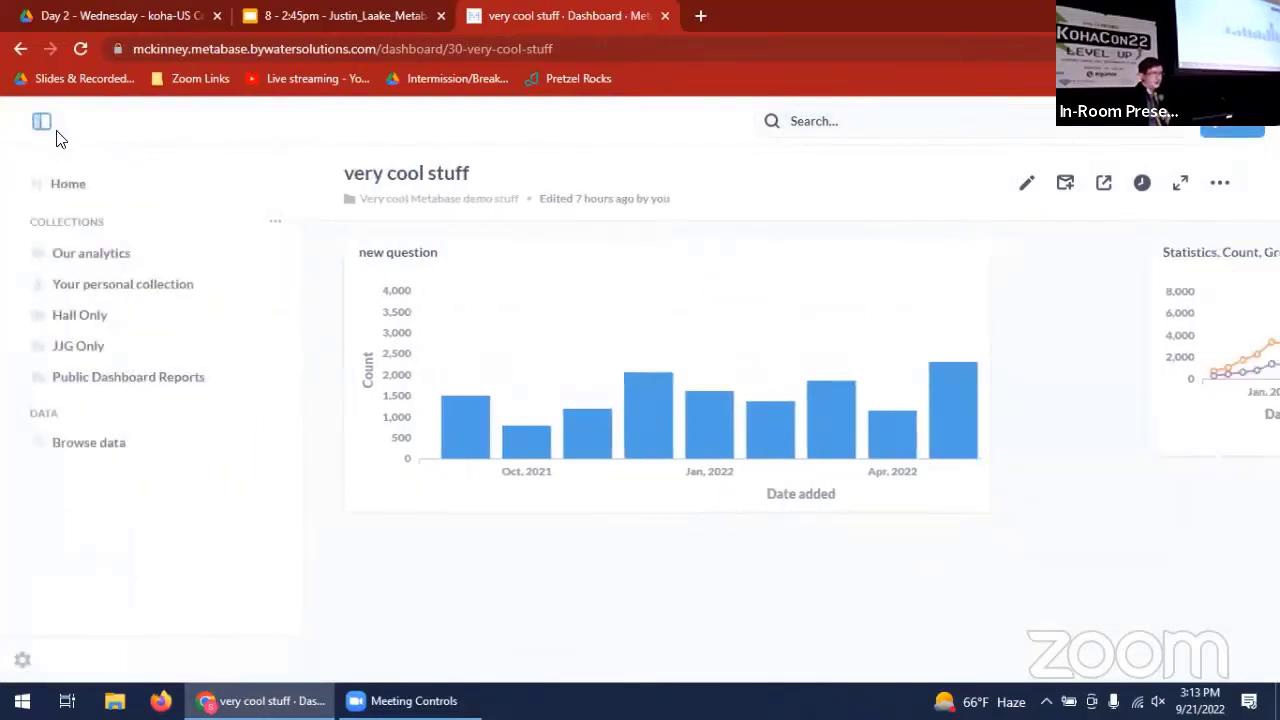
{"action": "left_click", "coordinate": [846, 120]}
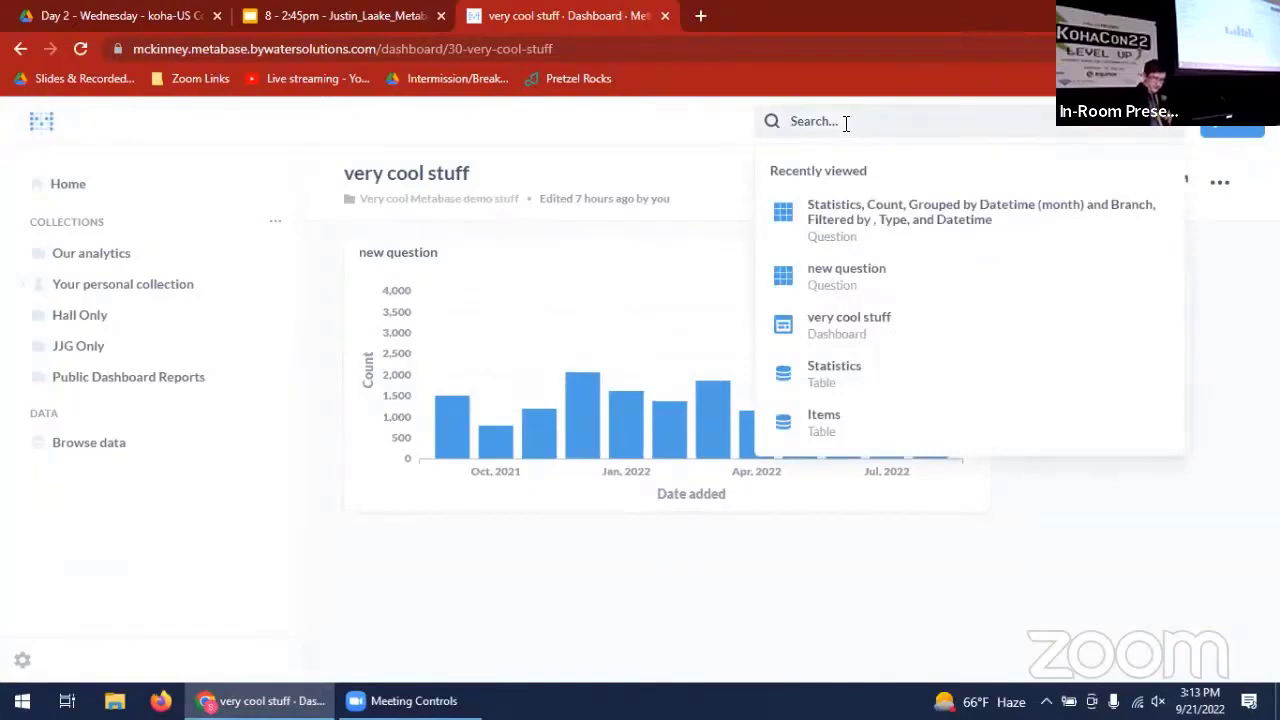
{"action": "type", "text": "cir"}
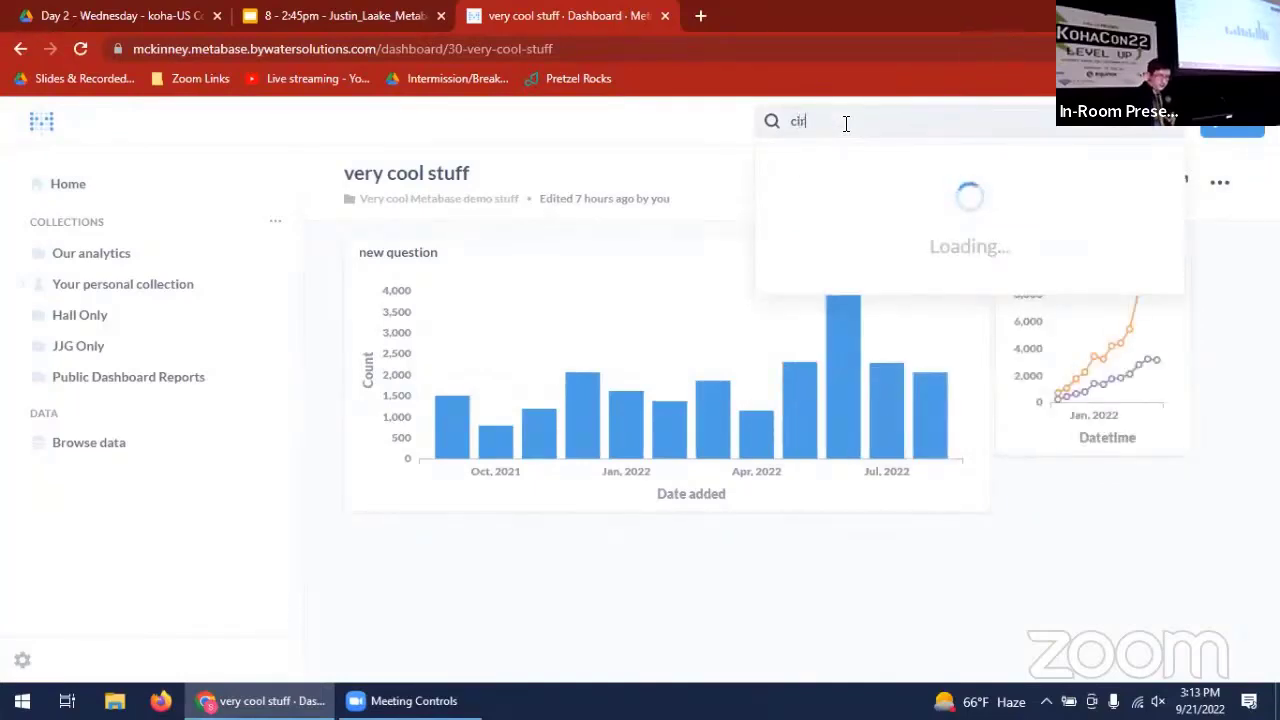
{"action": "type", "text": "culation by coll"}
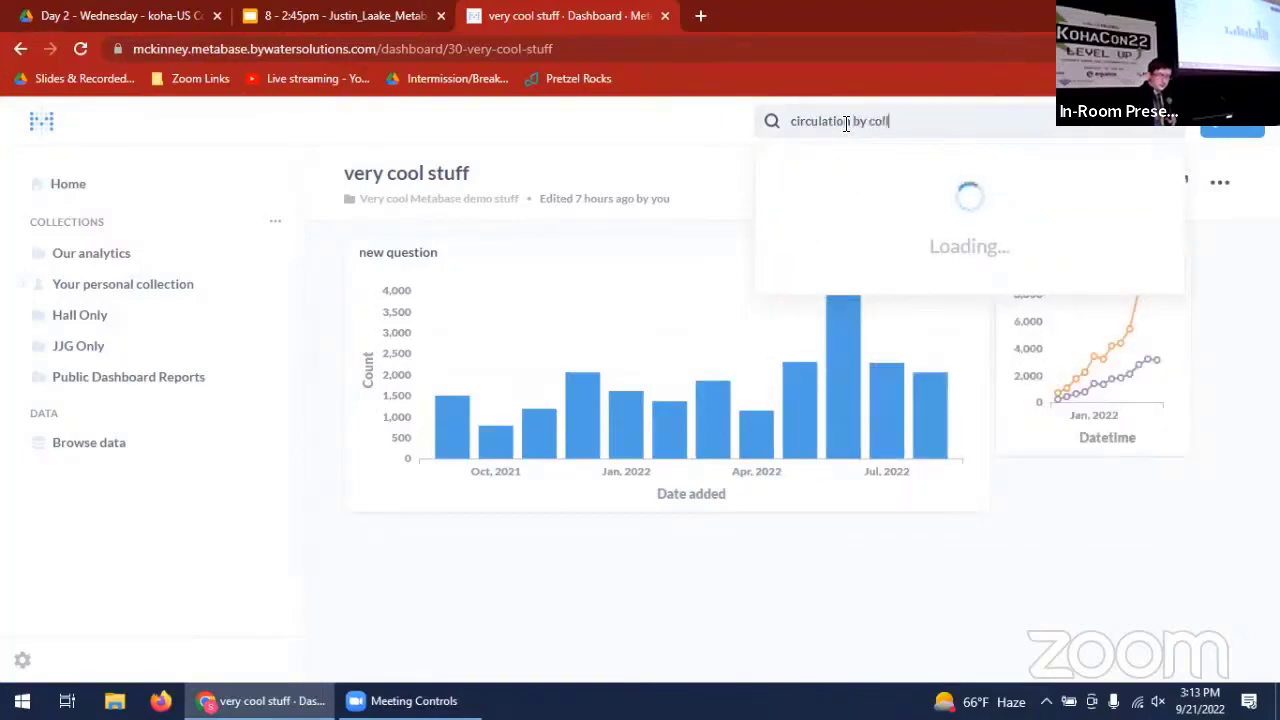
{"action": "type", "text": "ection"}
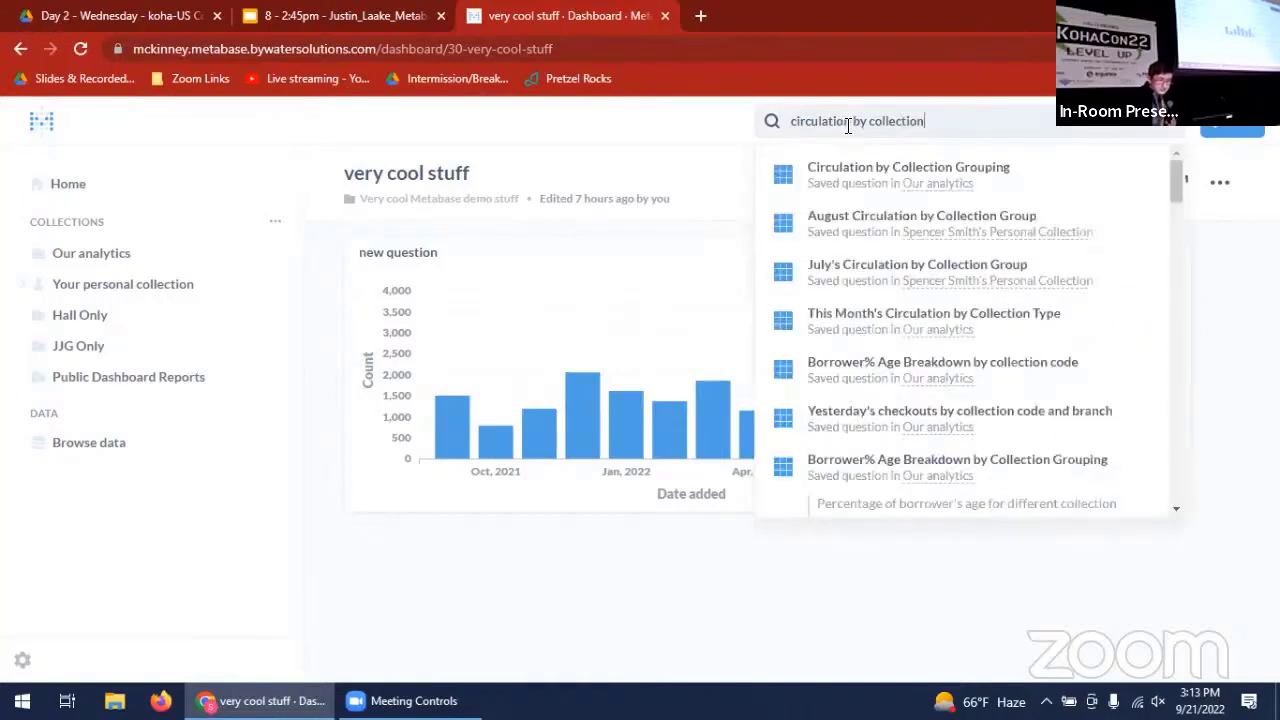
{"action": "left_click", "coordinate": [873, 170]}
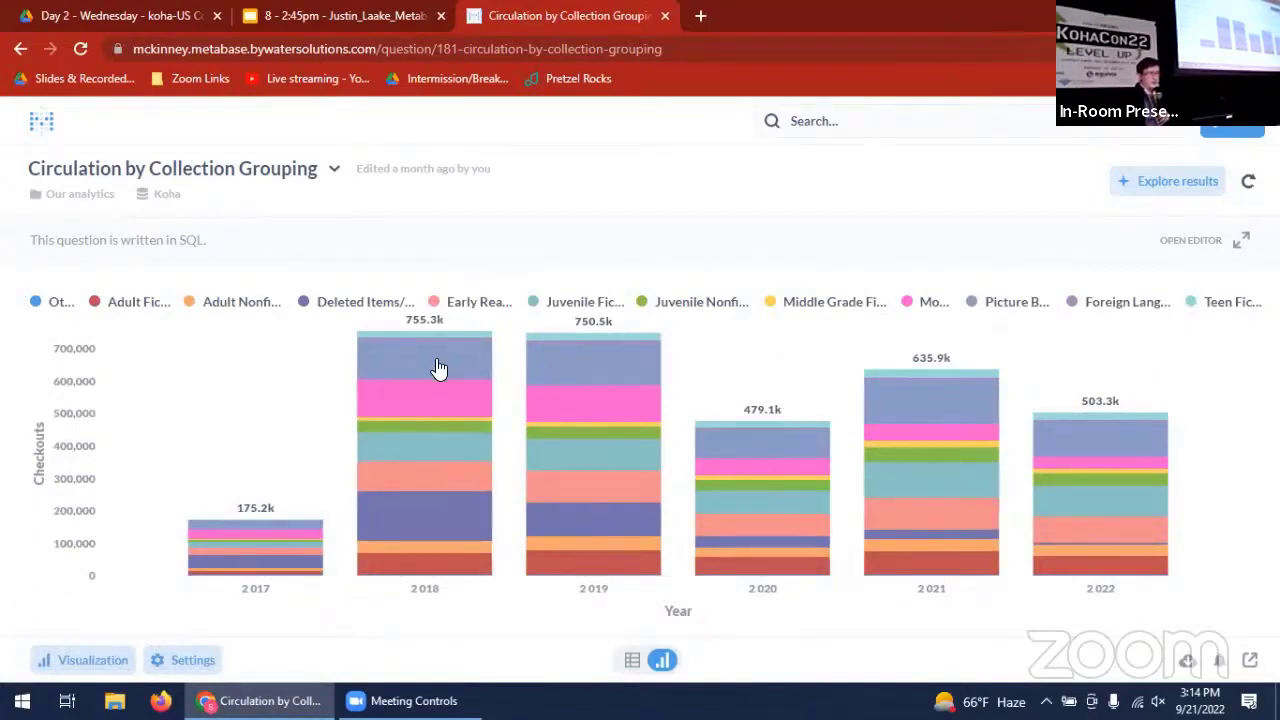
- Inspect the 2018 Picture Books and Movies segments, and review the CASE conditions grouping collection codes in the question's SQL
{"action": "mouse_move", "coordinate": [435, 367]}
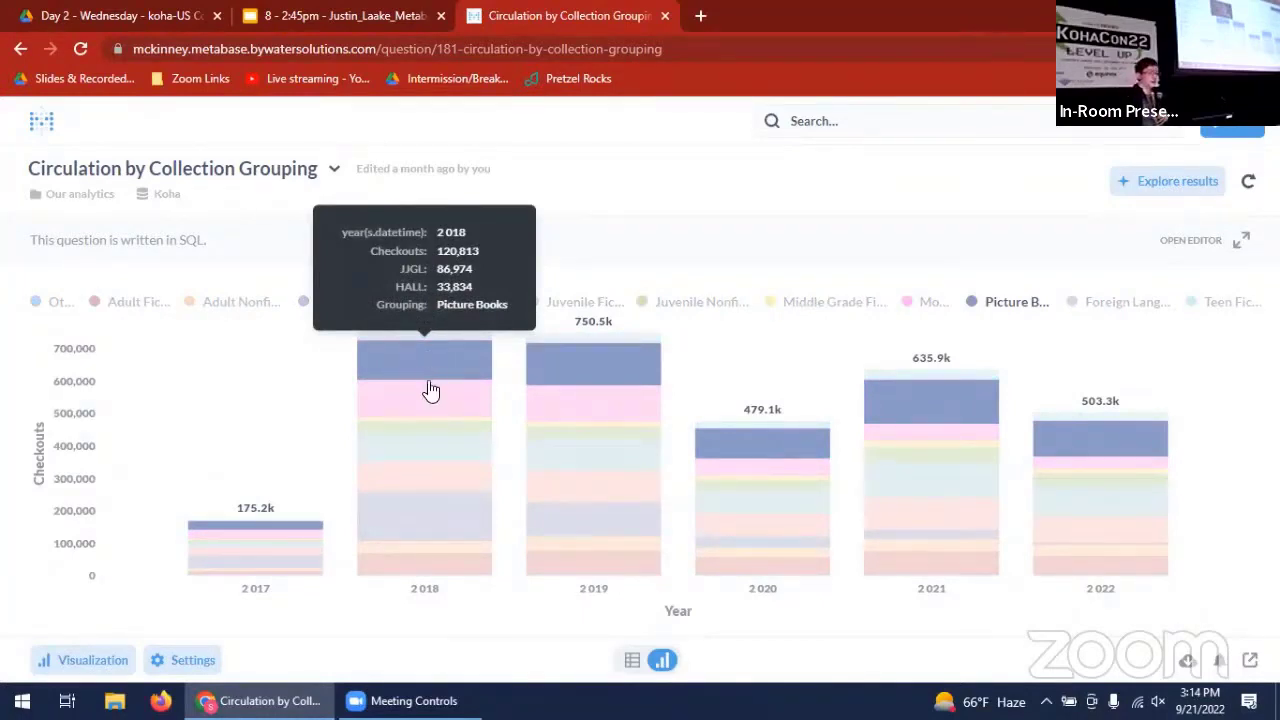
{"action": "mouse_move", "coordinate": [428, 414]}
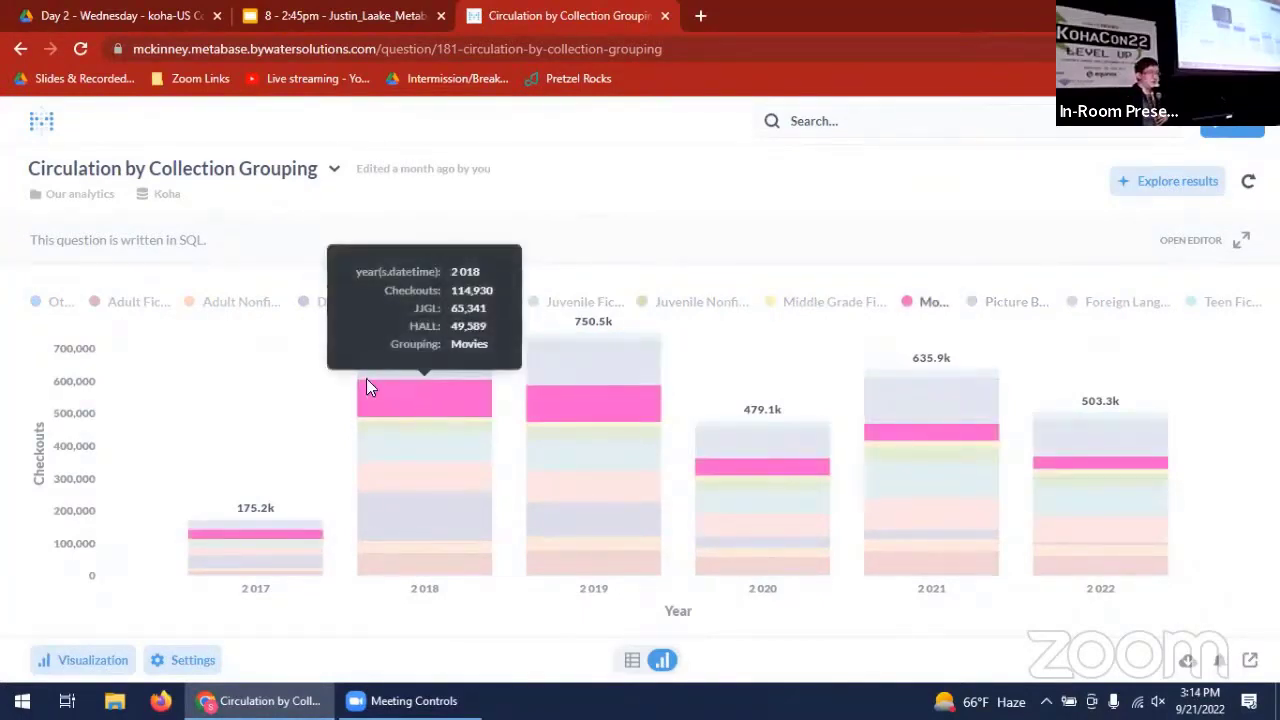
{"action": "left_click", "coordinate": [1194, 246]}
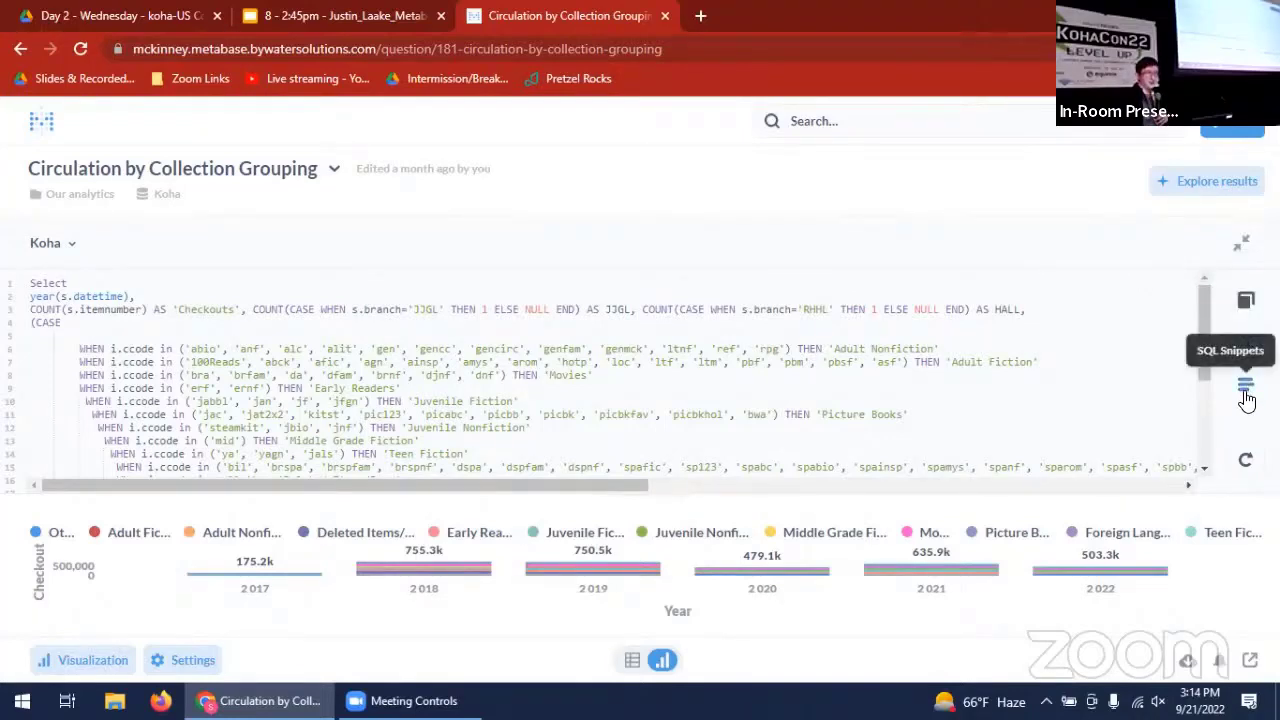
{"action": "mouse_move", "coordinate": [1200, 336]}
{"action": "left_mouse_down"}
{"action": "mouse_move", "coordinate": [1204, 422]}
{"action": "mouse_move", "coordinate": [1196, 352]}
{"action": "left_mouse_up"}
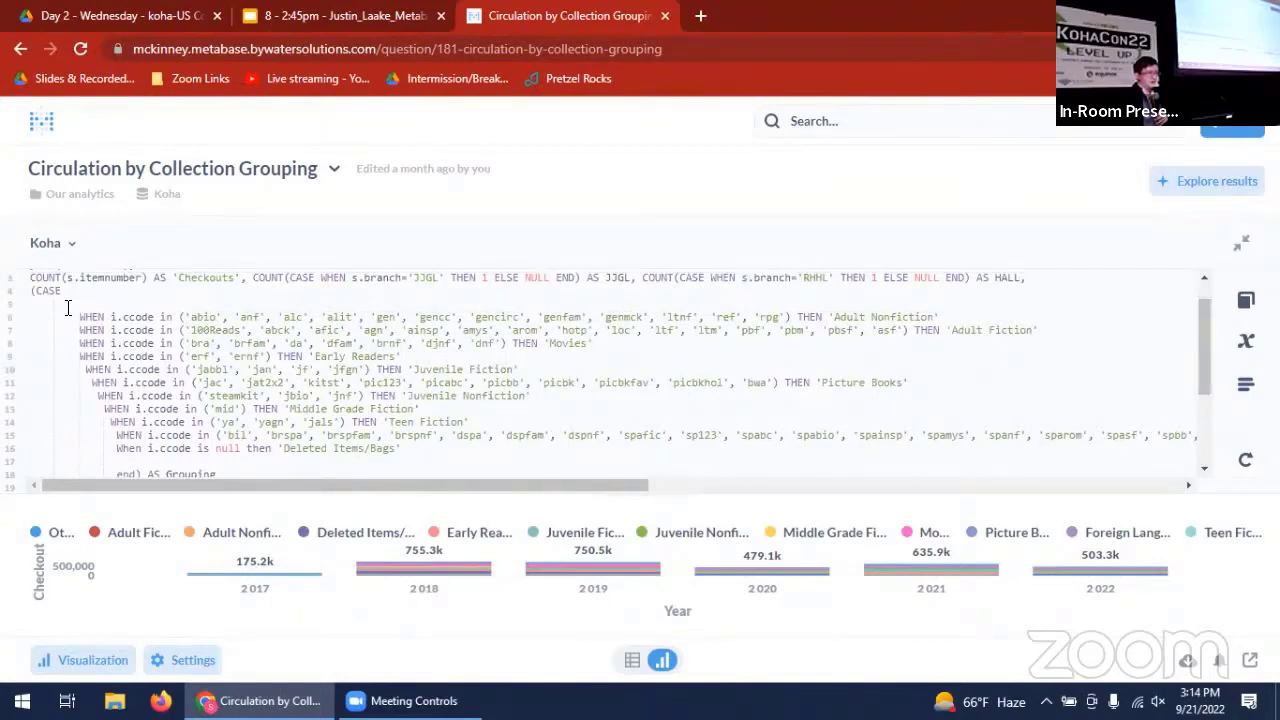
{"action": "left_click_drag", "start_coordinate": [80, 318], "coordinate": [418, 450]}
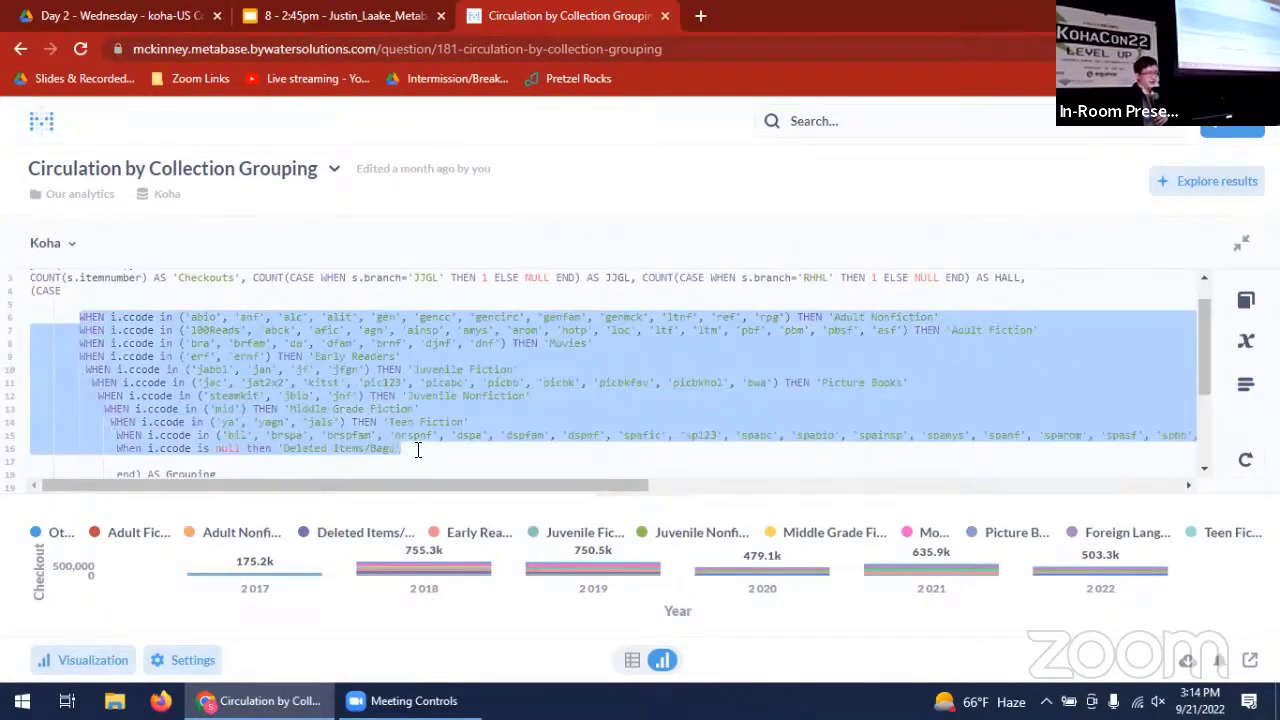
{"action": "left_click", "coordinate": [418, 450]}
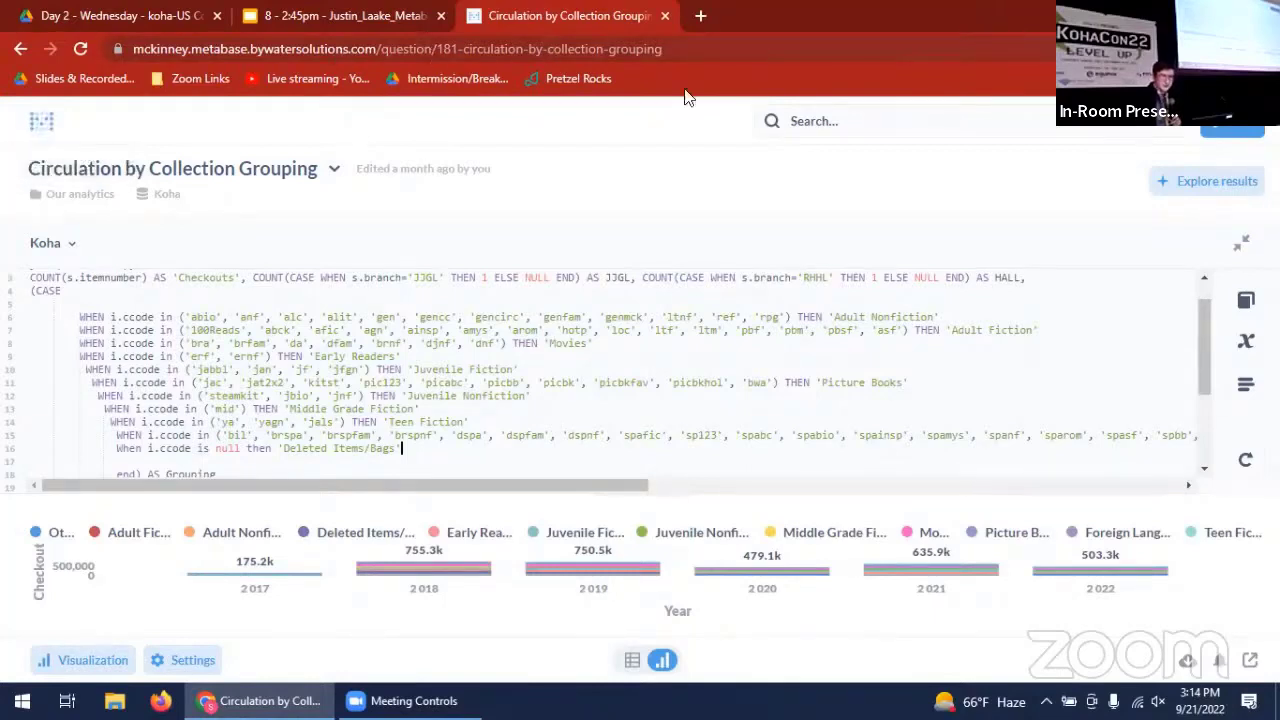
- Search for "test multi-time" and open the TEST Multi-Time Series Dashboard
{"action": "type", "text": "t"}
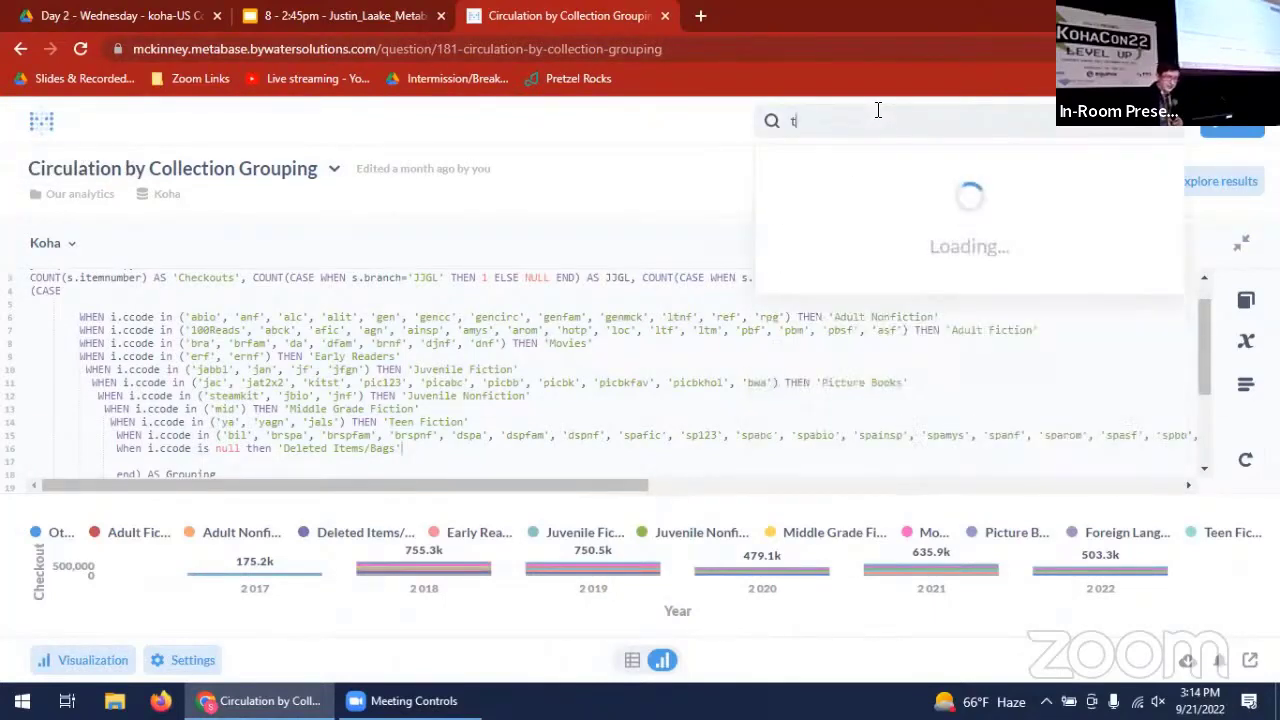
{"action": "type", "text": "est mult"}
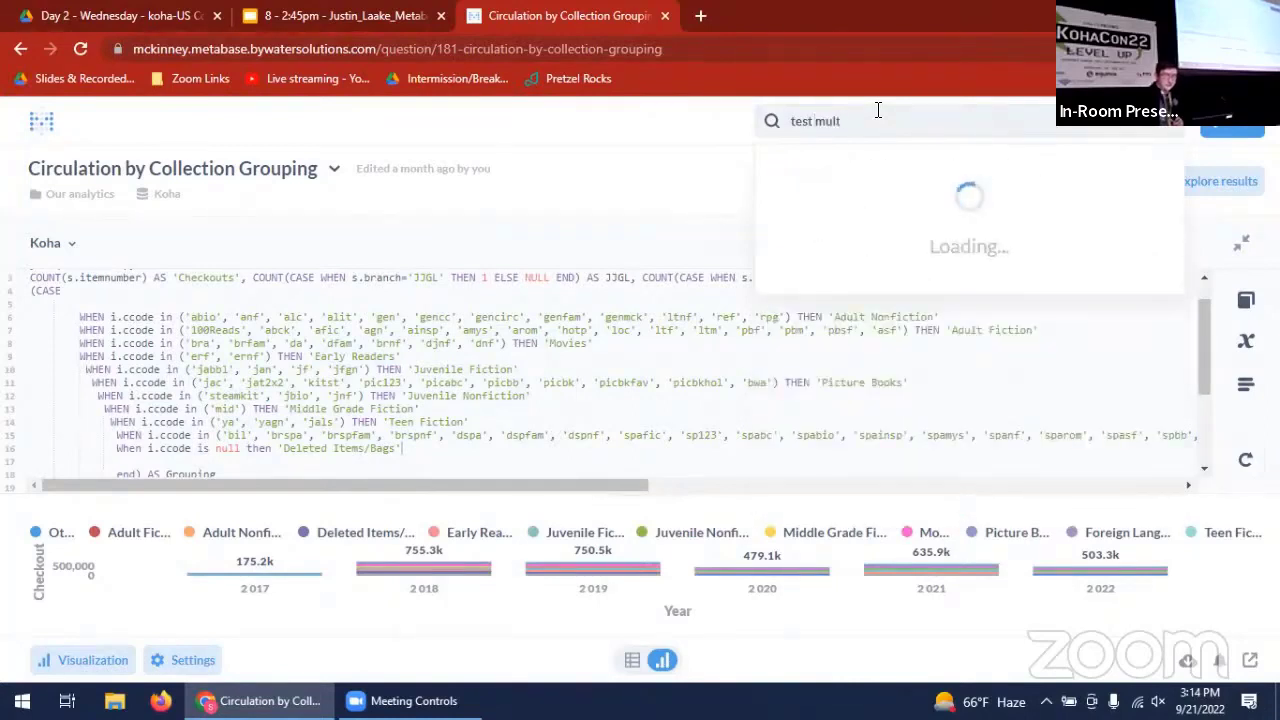
{"action": "type", "text": "i"}
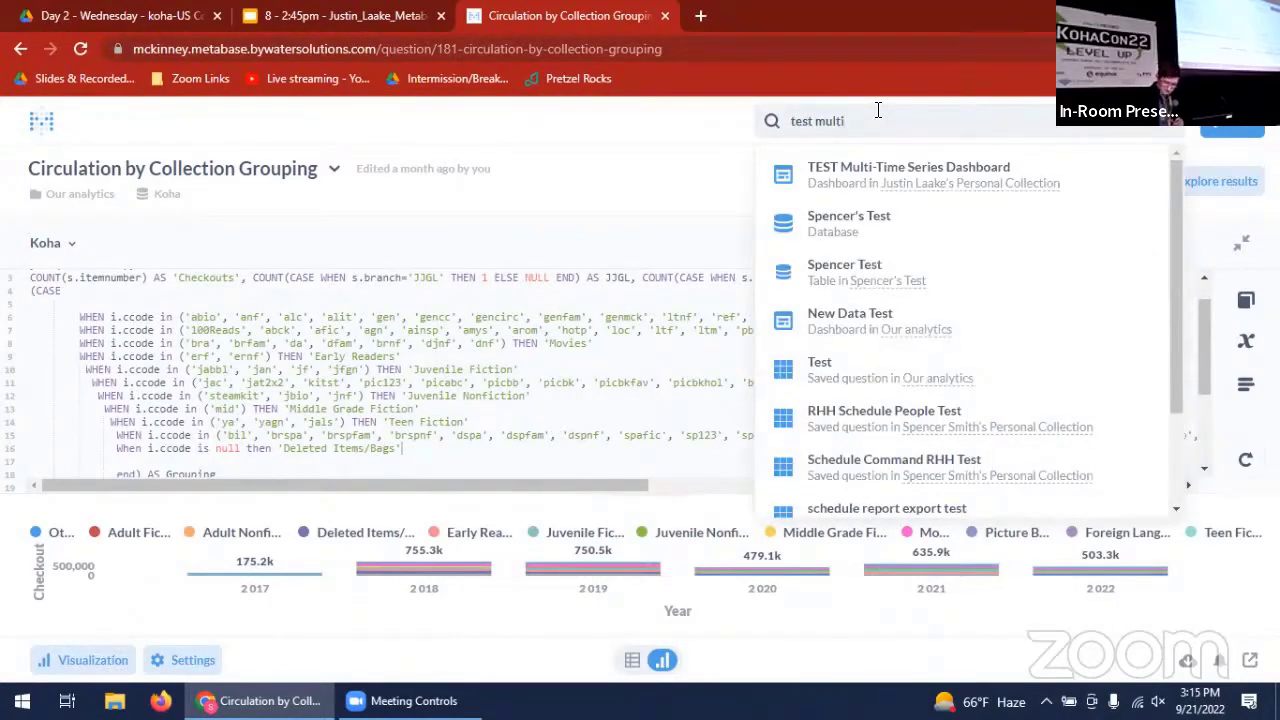
{"action": "type", "text": "-"}
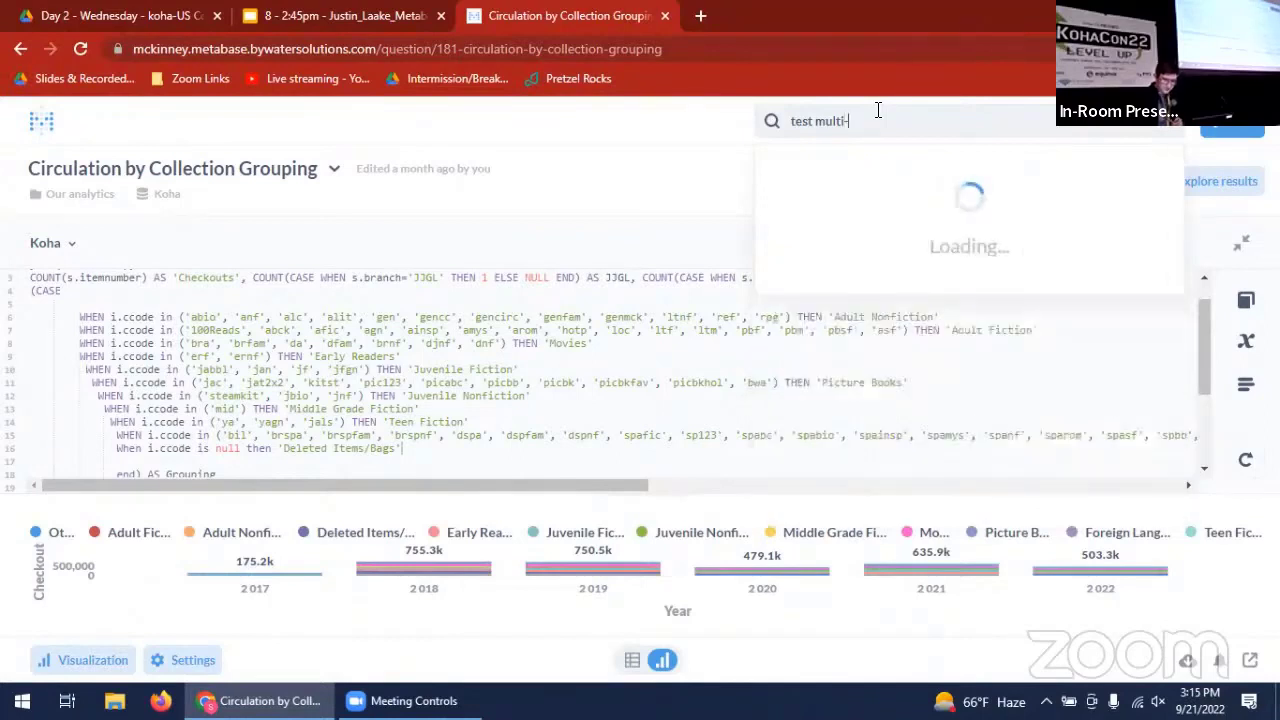
{"action": "type", "text": "time"}
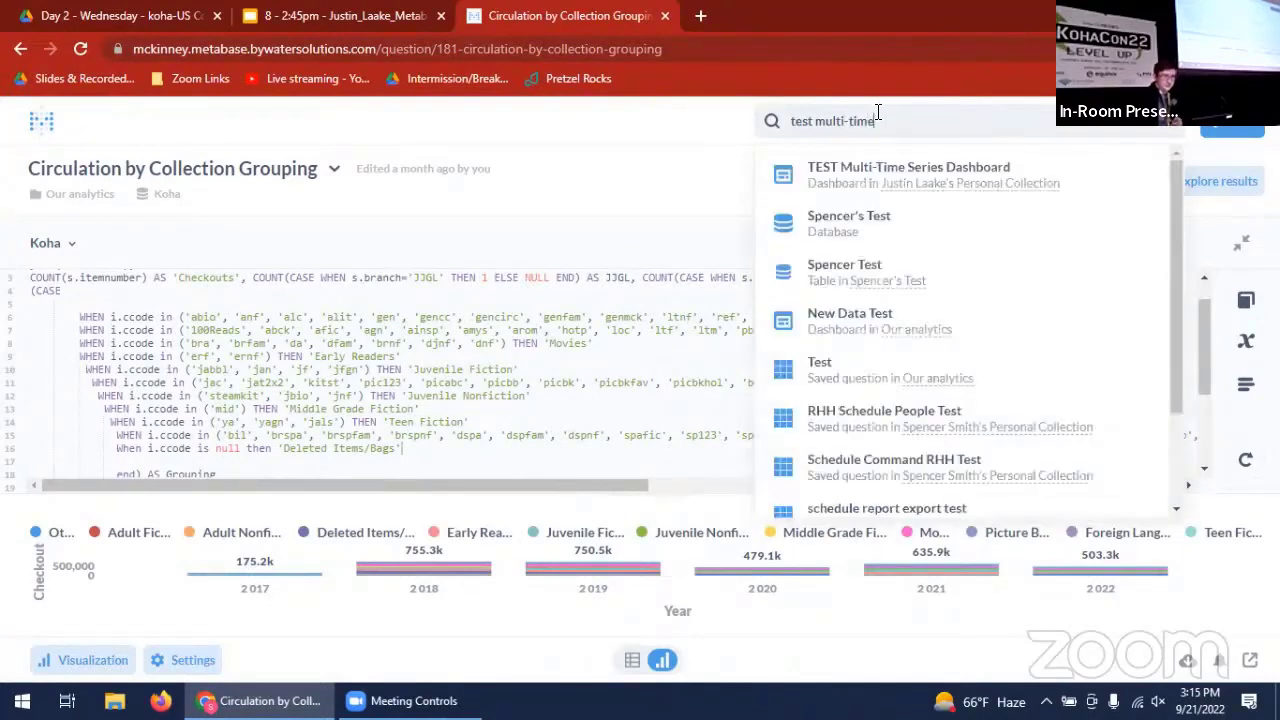
{"action": "left_click", "coordinate": [870, 173]}
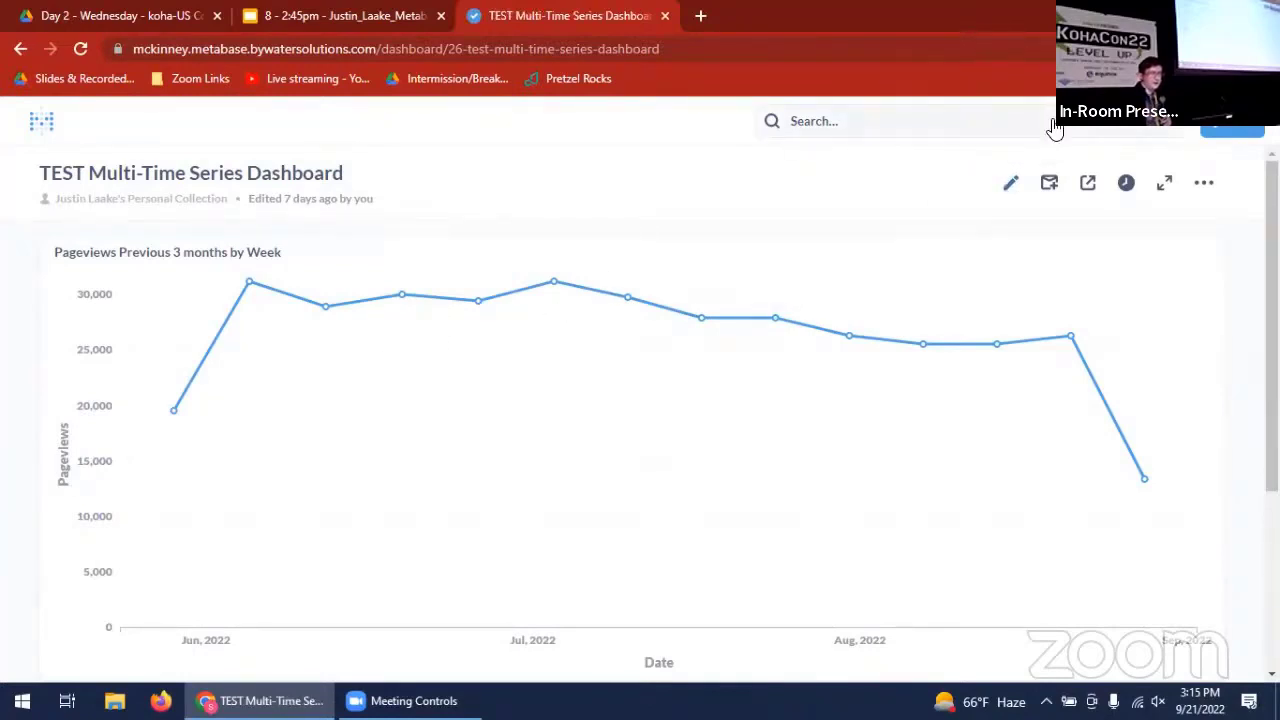
- Start editing the dashboard and open the data series selection for the "Pageviews Previous 3 months by Week" chart
{"action": "left_click", "coordinate": [1010, 182]}
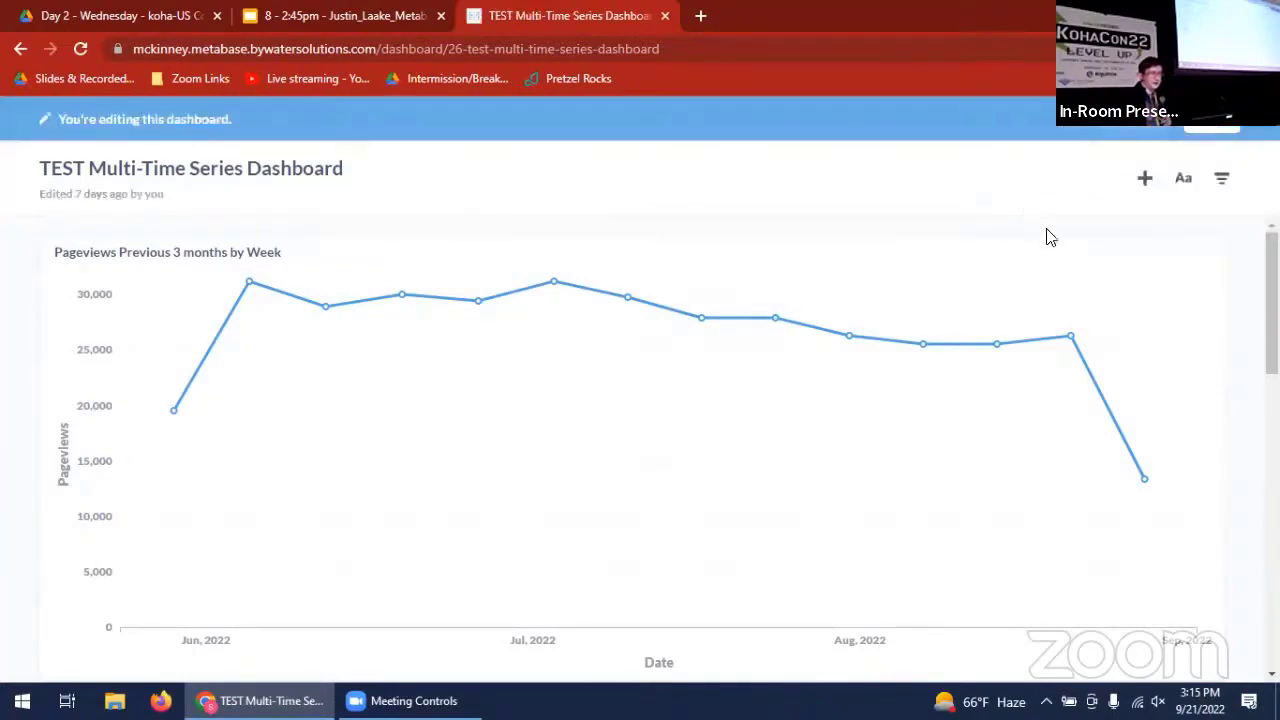
{"action": "mouse_move", "coordinate": [1083, 260]}
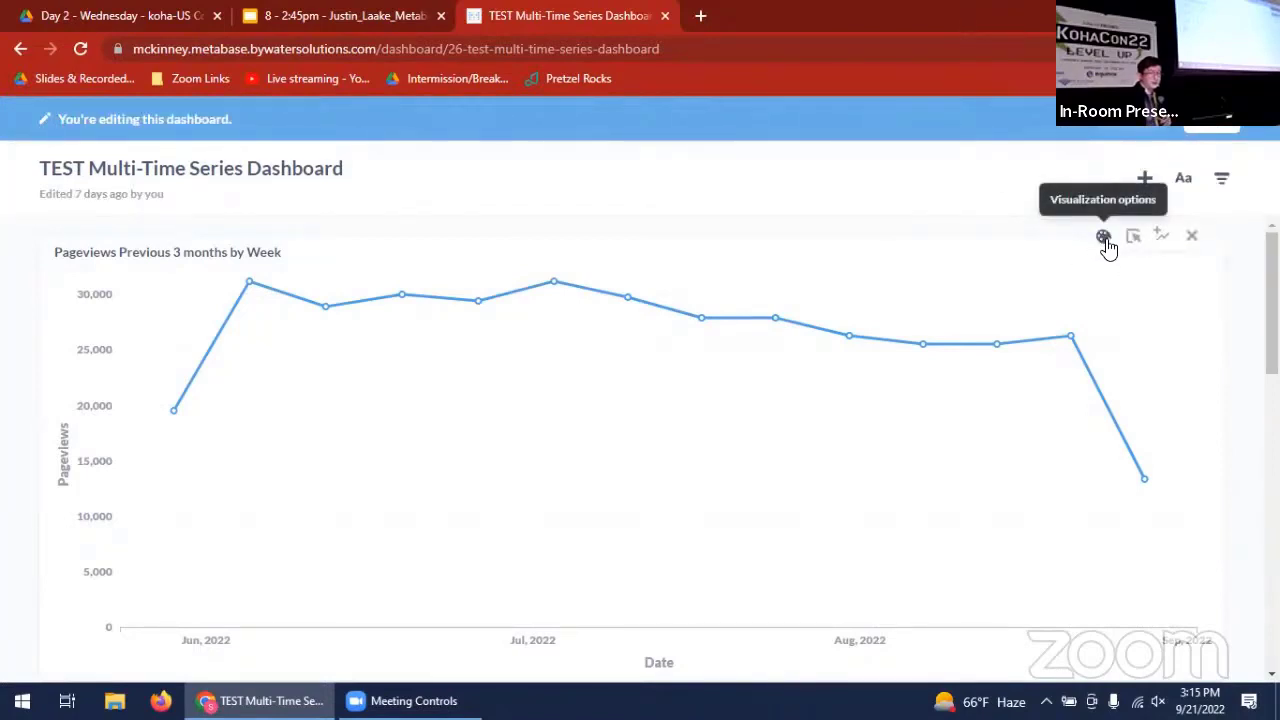
{"action": "left_click", "coordinate": [1161, 240]}
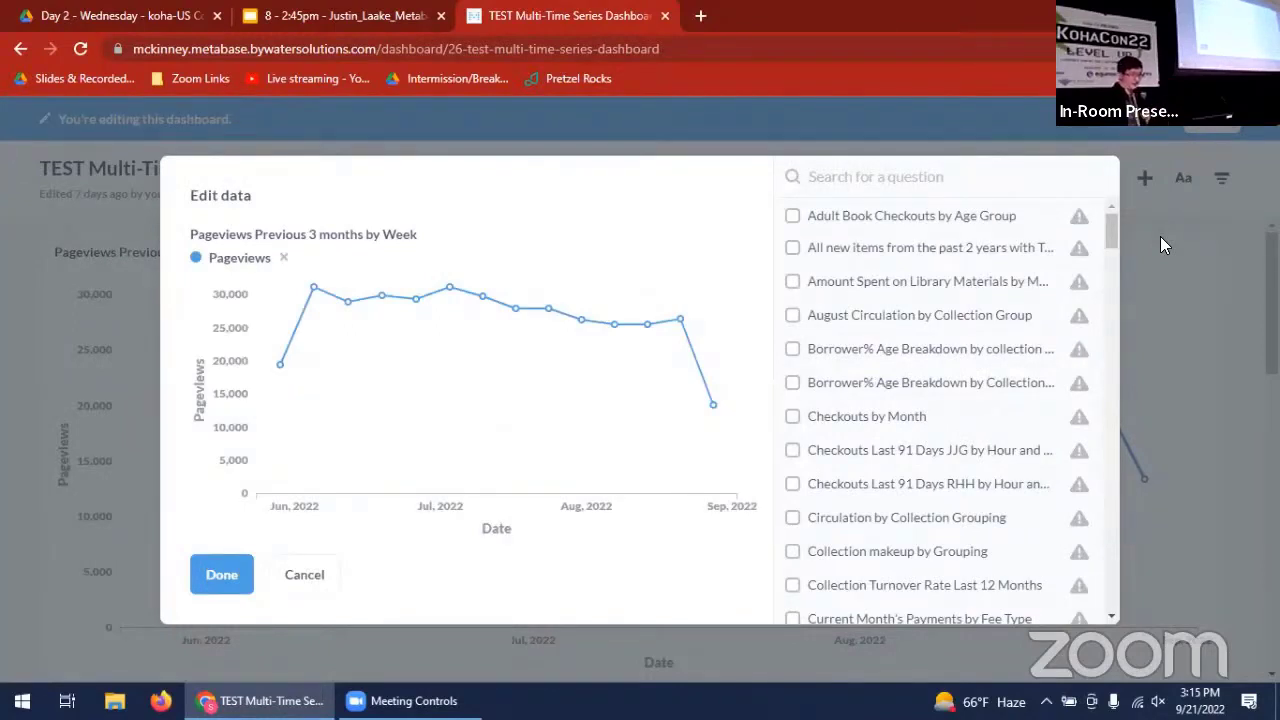
{"action": "mouse_move", "coordinate": [1080, 323]}
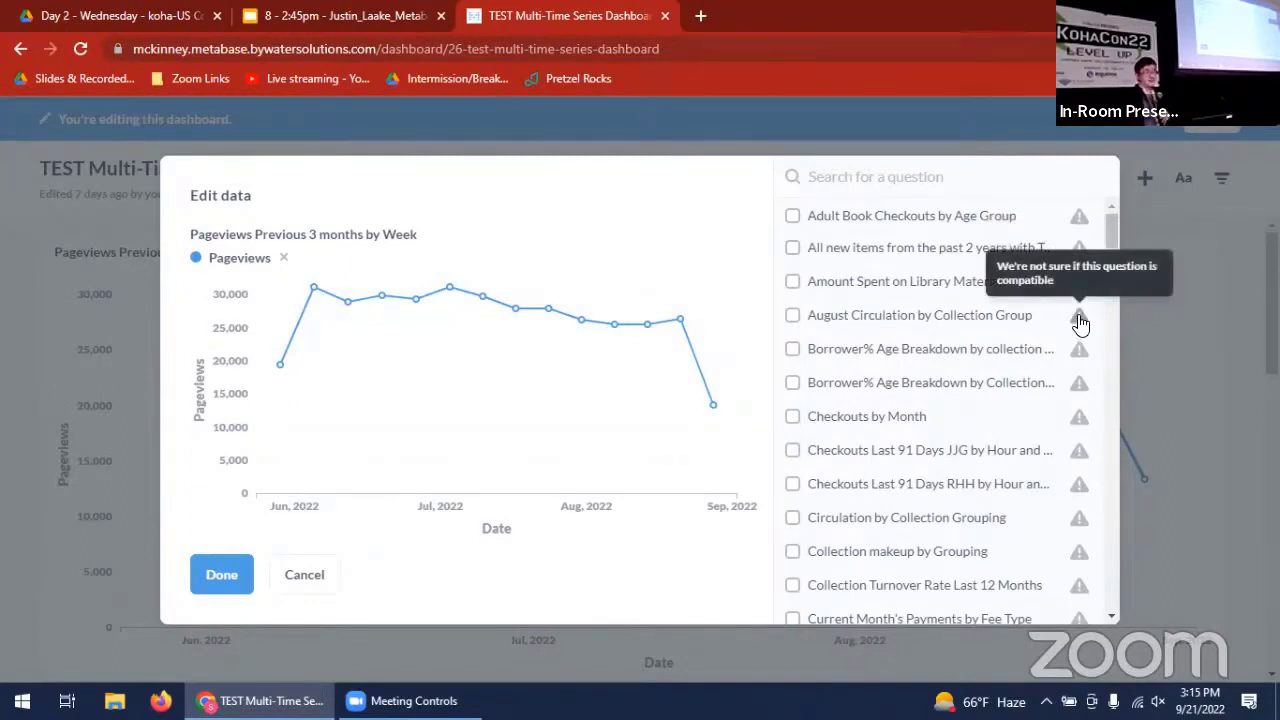
{"action": "left_click_drag", "start_coordinate": [1112, 236], "coordinate": [1116, 282]}
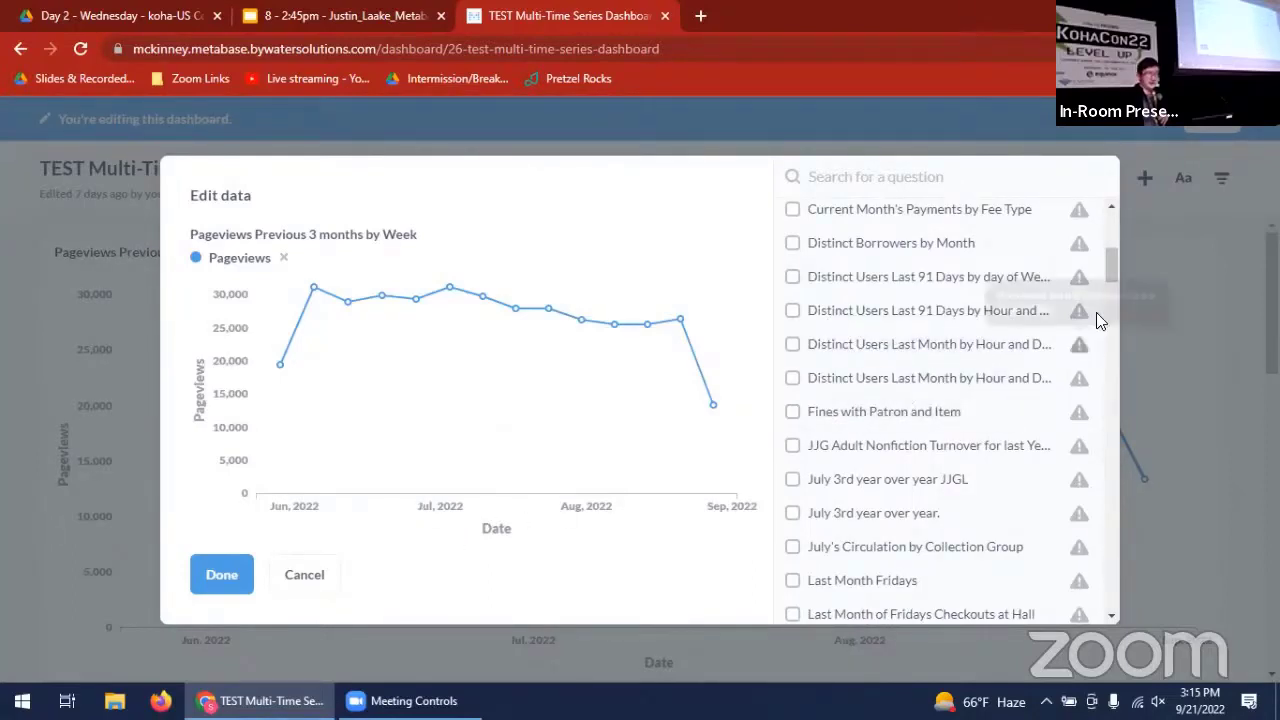
{"action": "left_click_drag", "start_coordinate": [1106, 270], "coordinate": [1106, 230]}
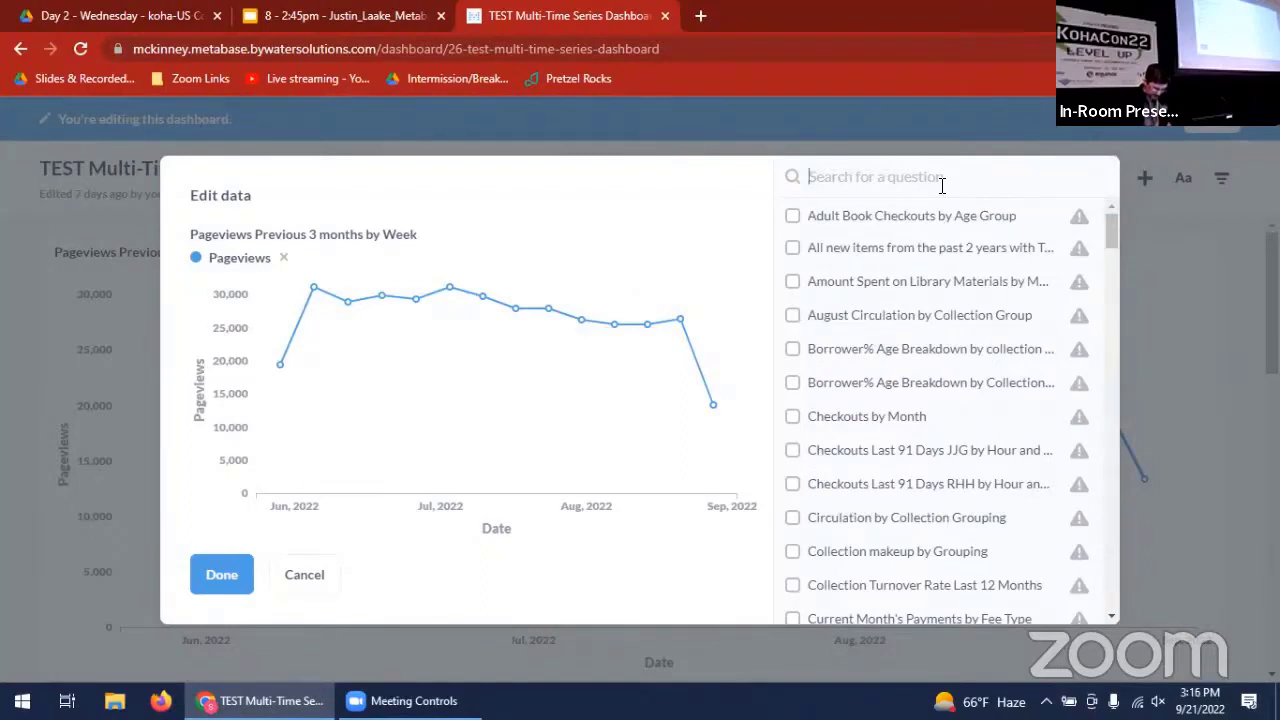
- Add "Count of Issues previous 3 Months by Week" as a second series on the pageviews chart and save the dashboard
{"action": "type", "text": "count"}
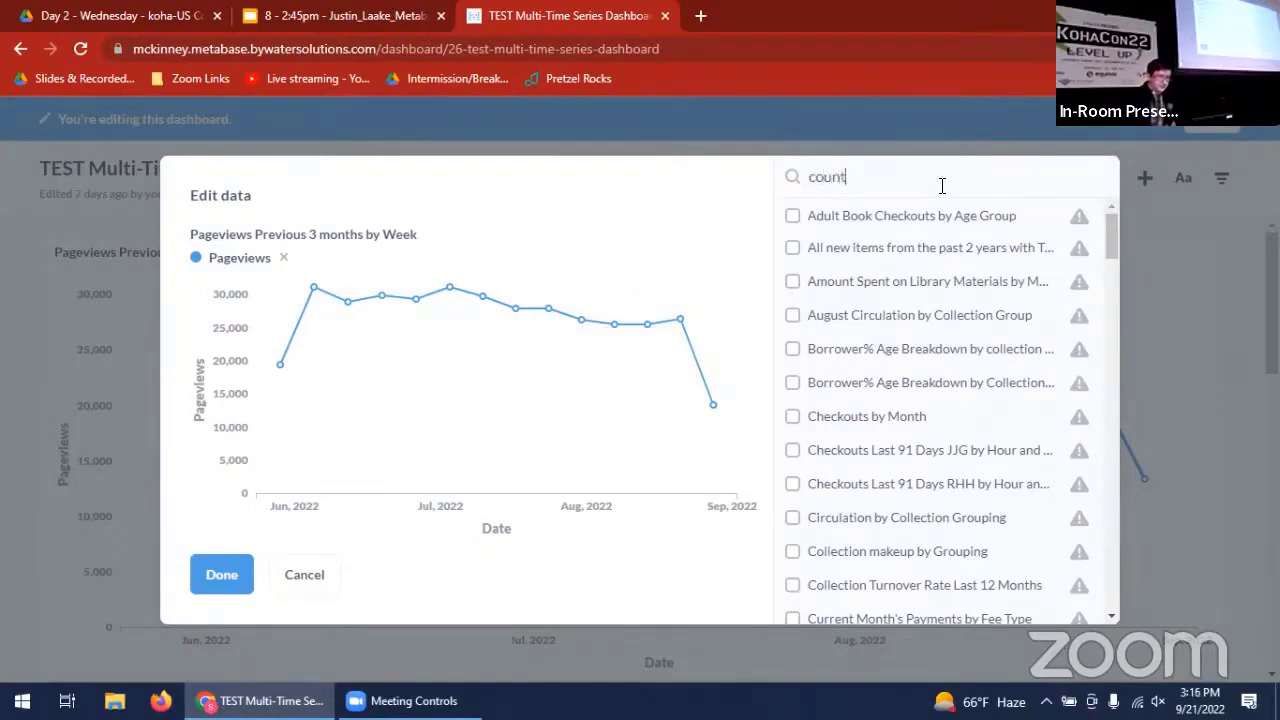
{"action": "type", "text": " of"}
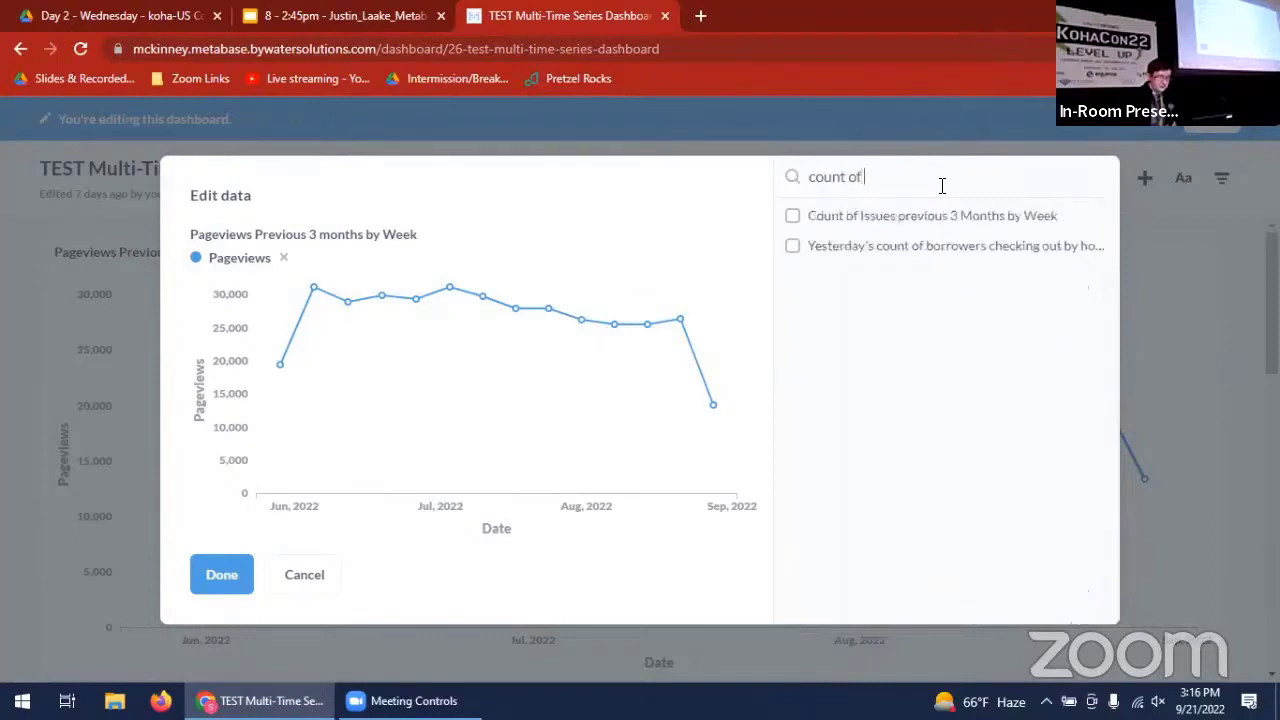
{"action": "type", "text": " issues"}
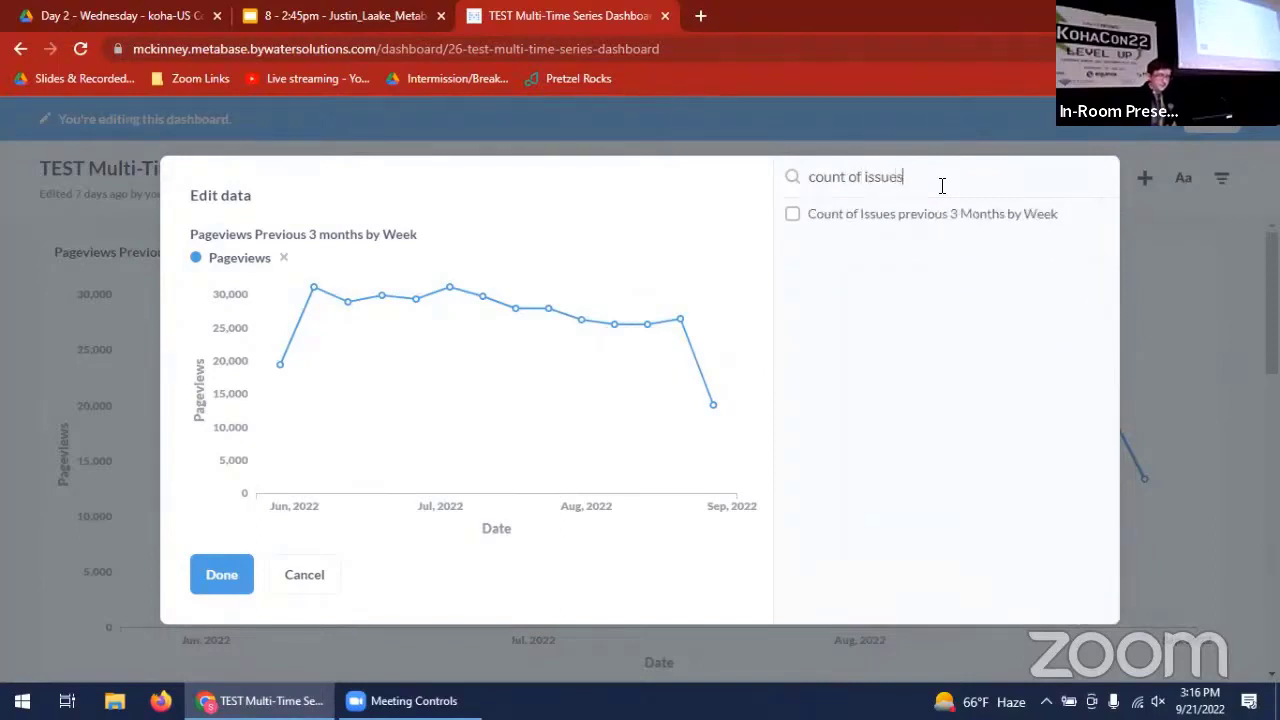
{"action": "left_click", "coordinate": [793, 216]}
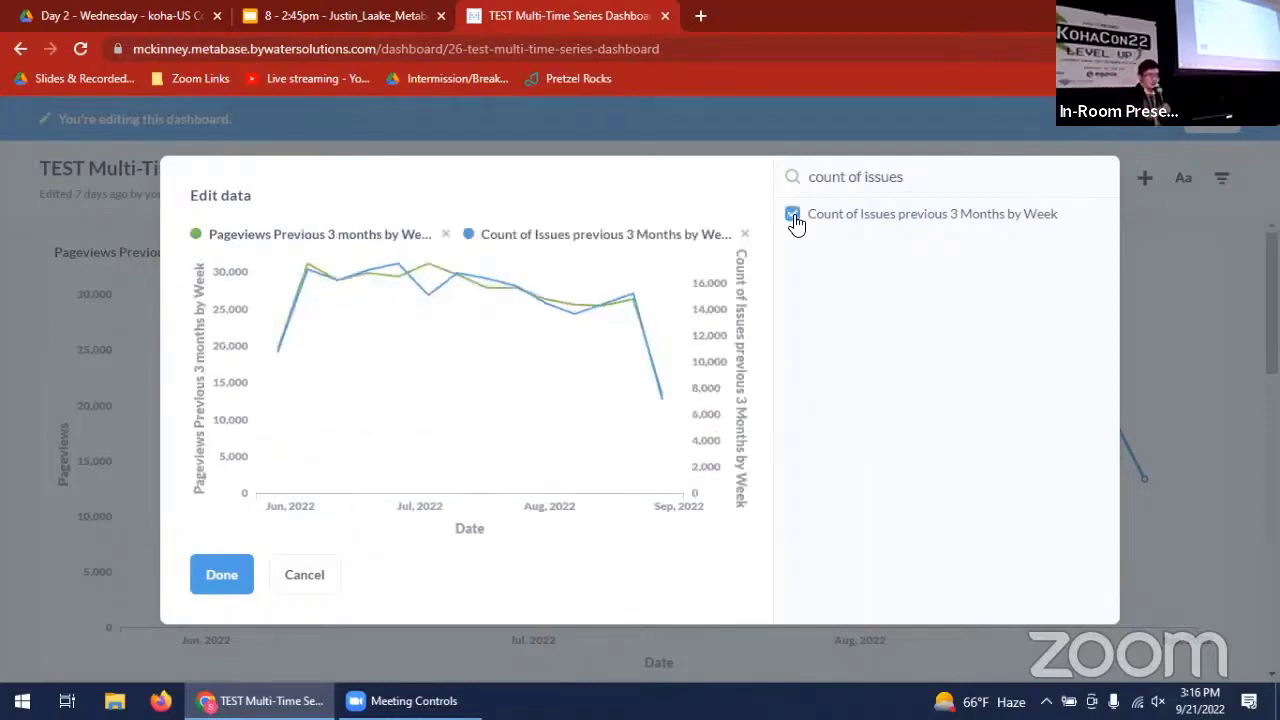
{"action": "left_click", "coordinate": [214, 580]}
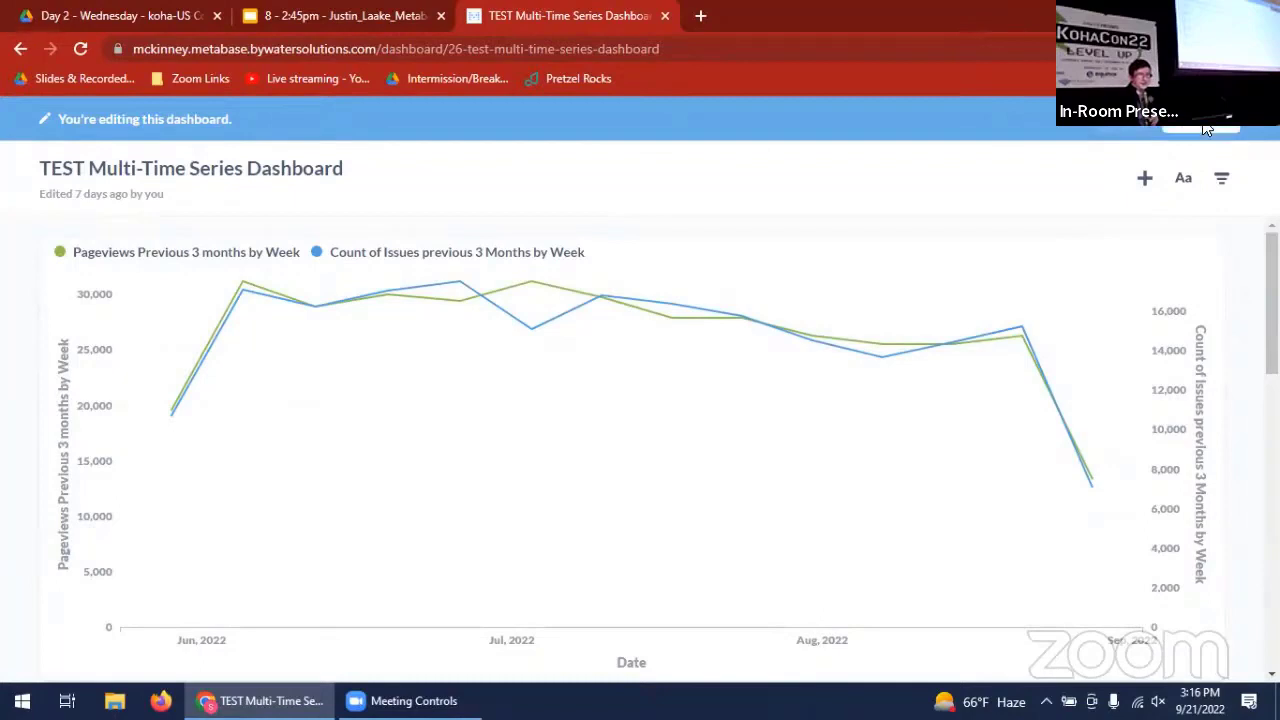
{"action": "left_click", "coordinate": [1206, 128]}
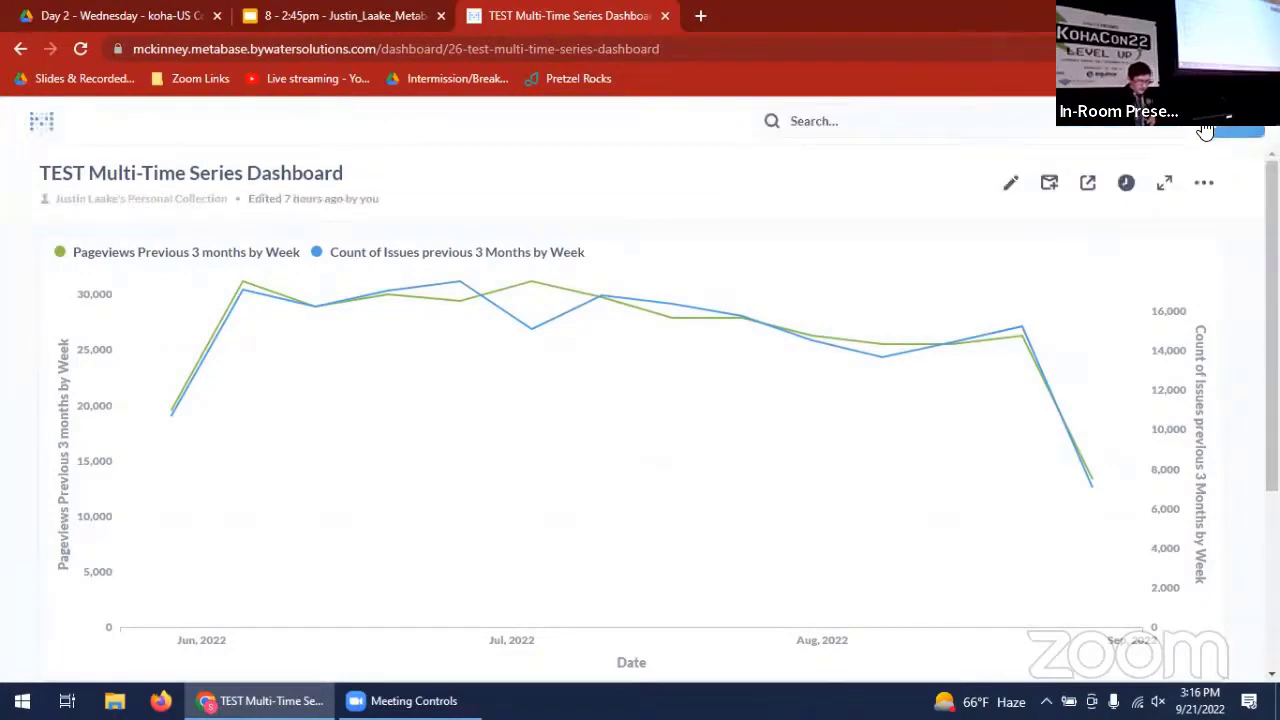
- Browse the available data sources and open the Koha database's list of tables
{"action": "left_click", "coordinate": [42, 128]}
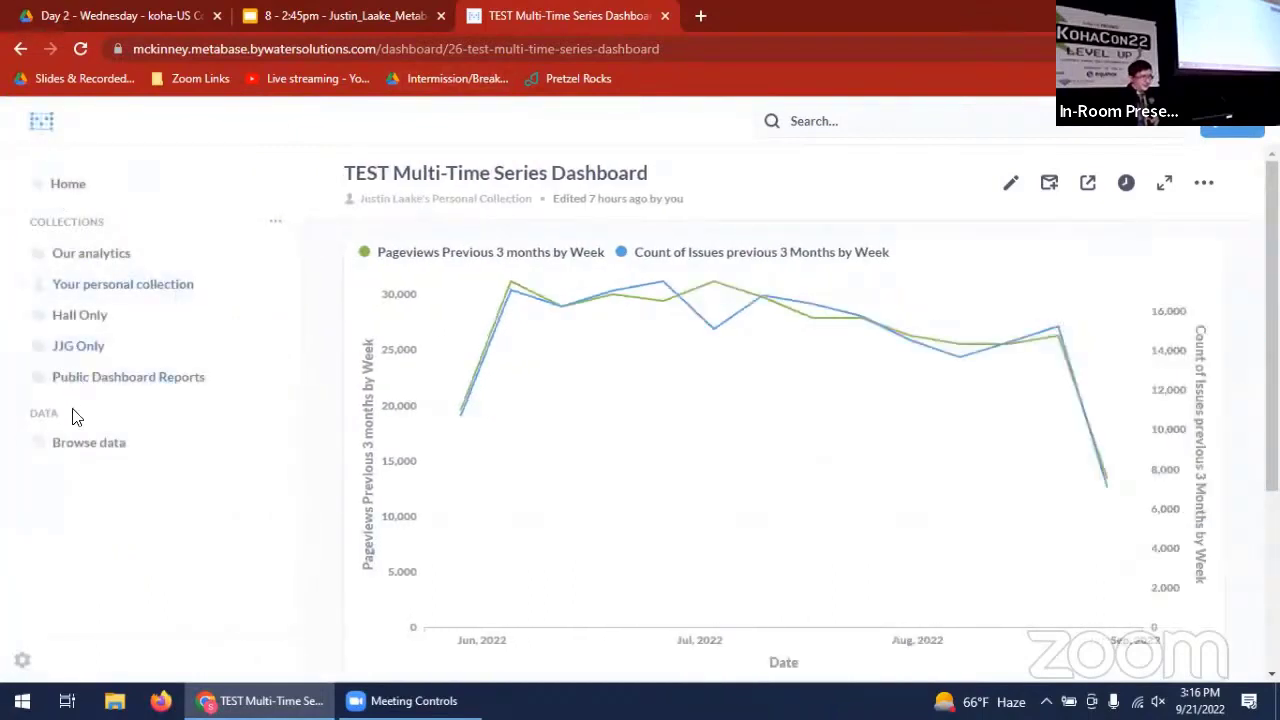
{"action": "left_click", "coordinate": [86, 447]}
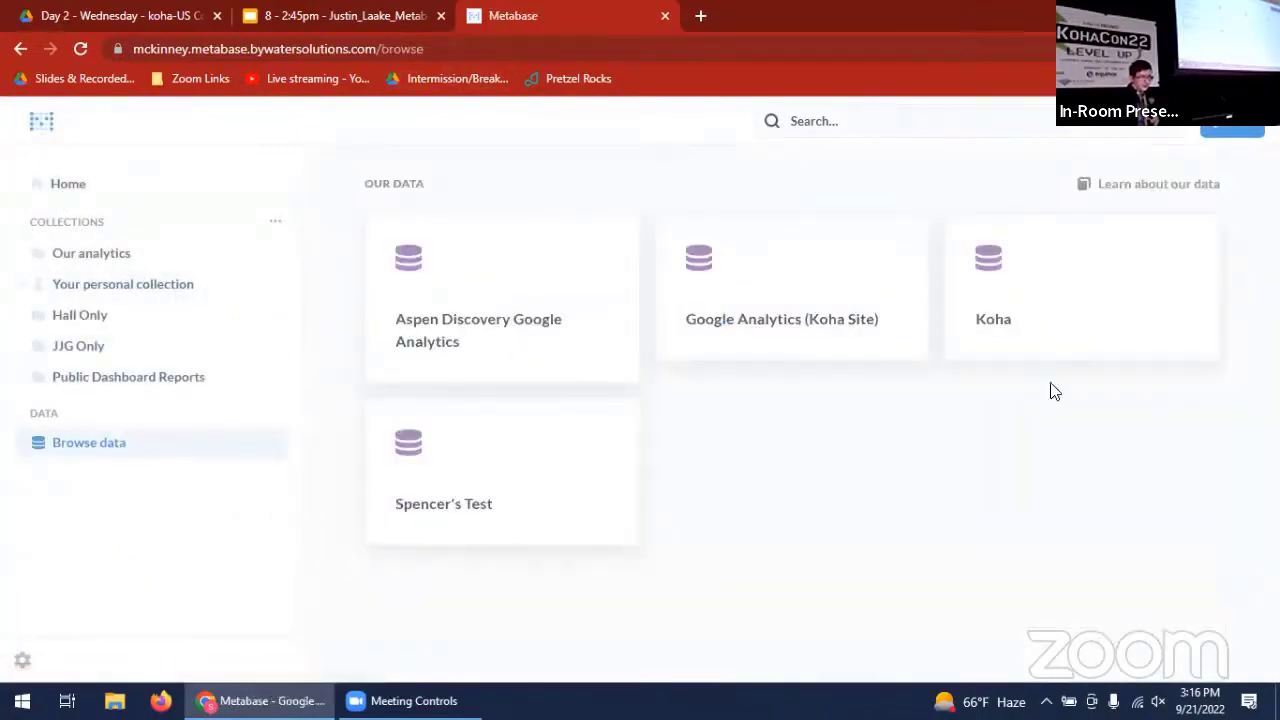
{"action": "left_click", "coordinate": [1052, 357]}
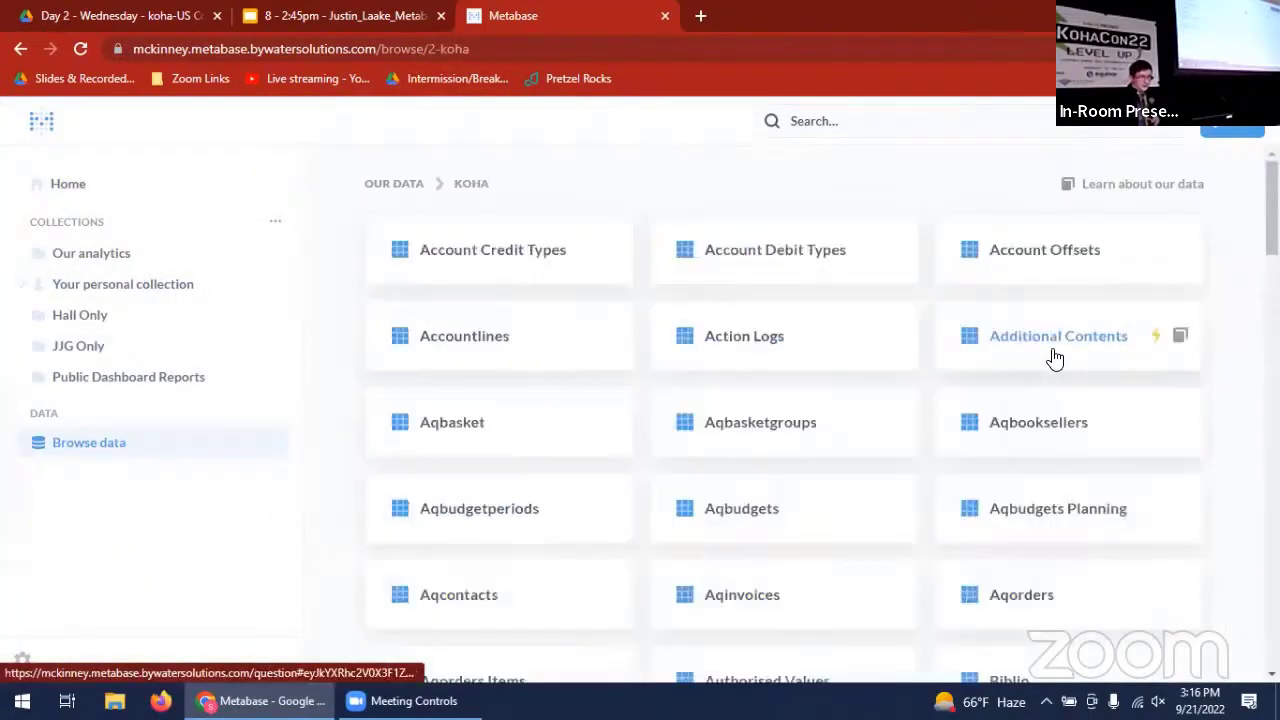
- Find the Suggestions table in the Koha database and generate an X-ray of it
{"action": "scroll", "coordinate": [1238, 443], "scroll_direction": "down", "scroll_amount": 1}
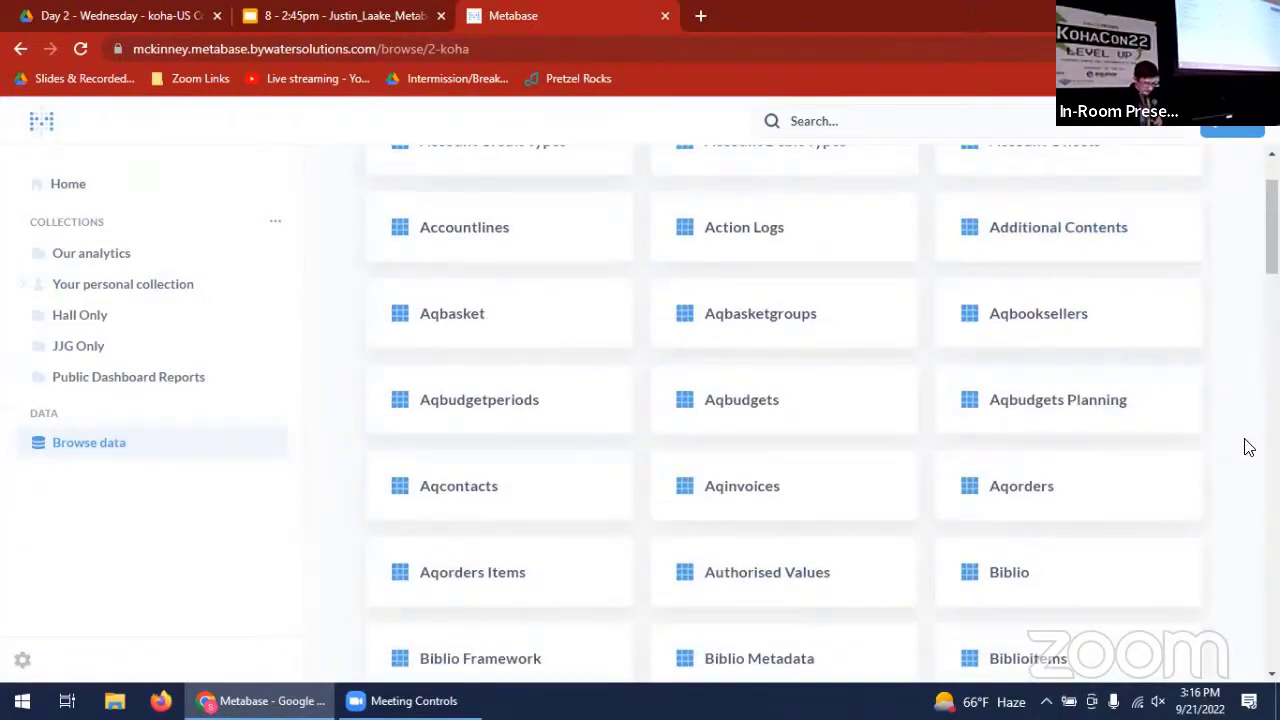
{"action": "scroll", "coordinate": [1249, 447], "scroll_direction": "down", "scroll_amount": 7}
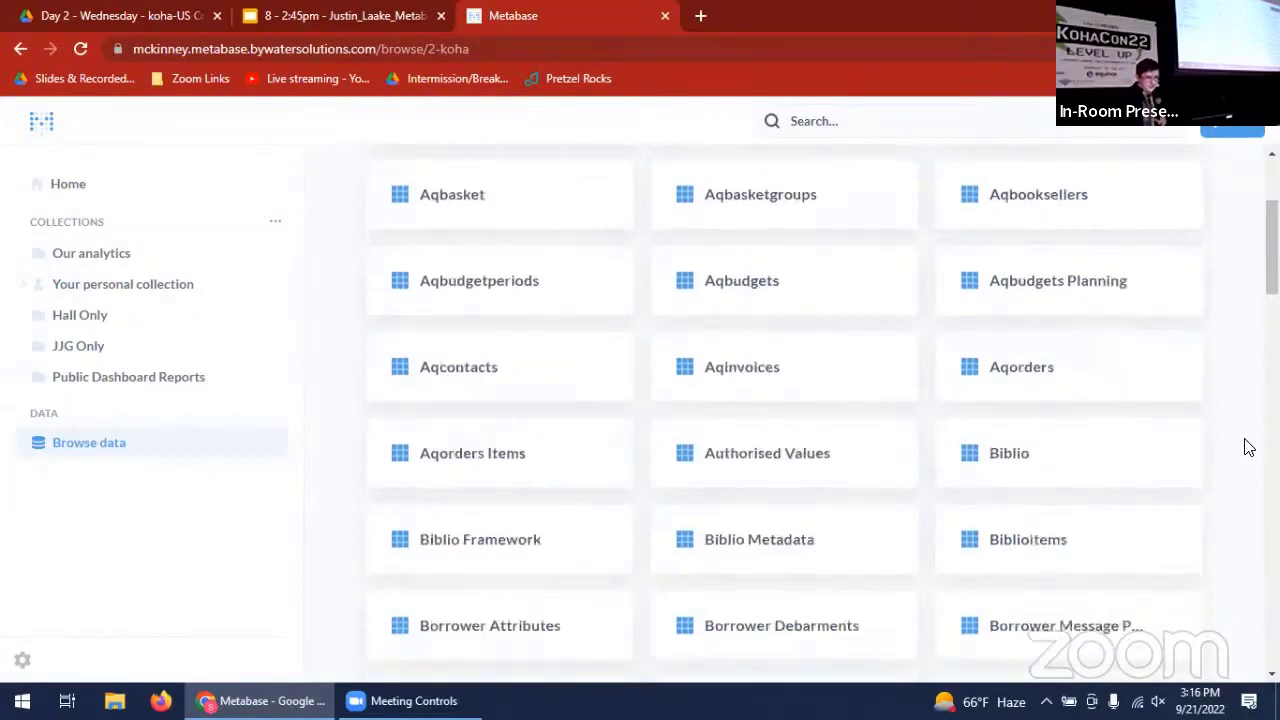
{"action": "scroll", "coordinate": [1249, 447], "scroll_direction": "down", "scroll_amount": 10}
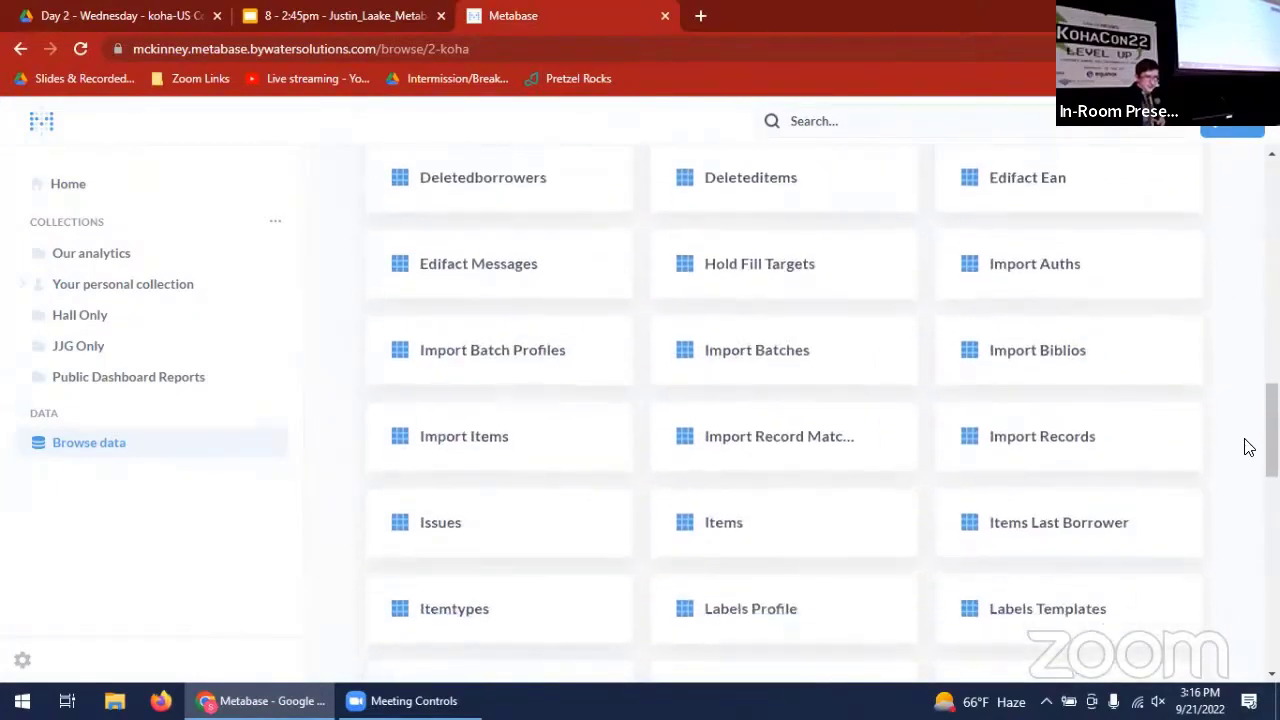
{"action": "scroll", "coordinate": [1249, 447], "scroll_direction": "down", "scroll_amount": 2}
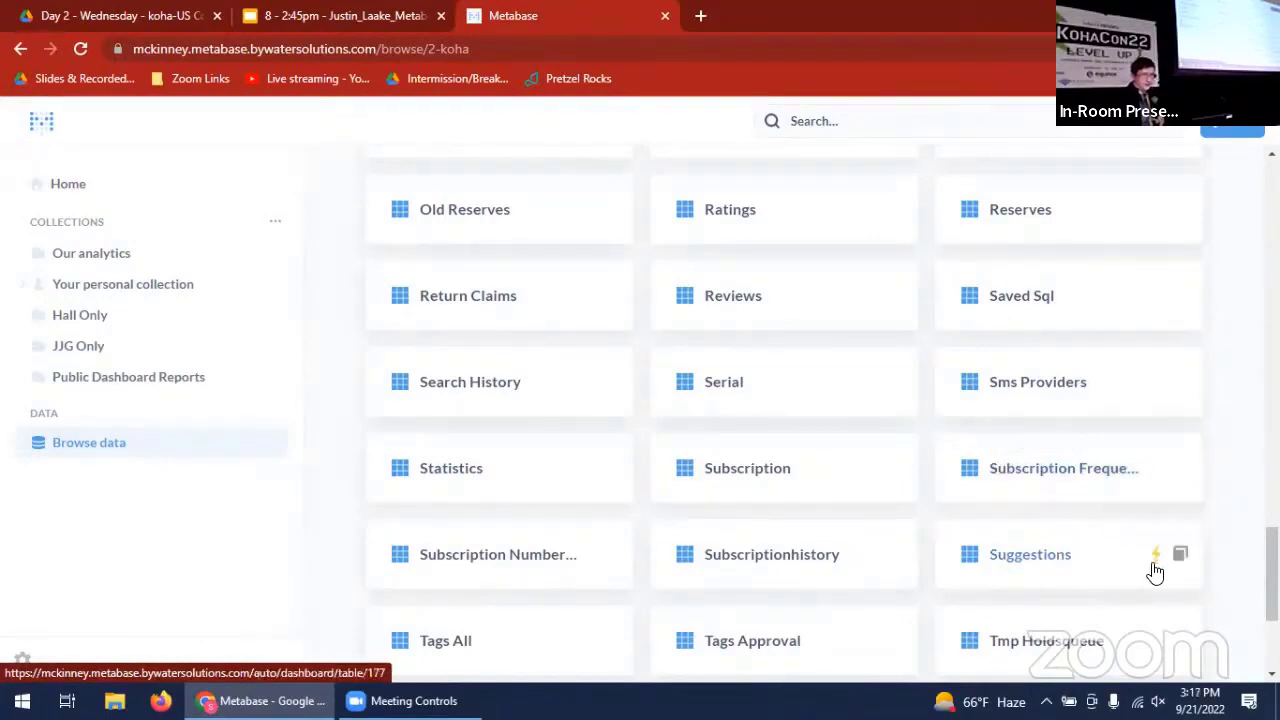
{"action": "left_click", "coordinate": [1157, 560]}
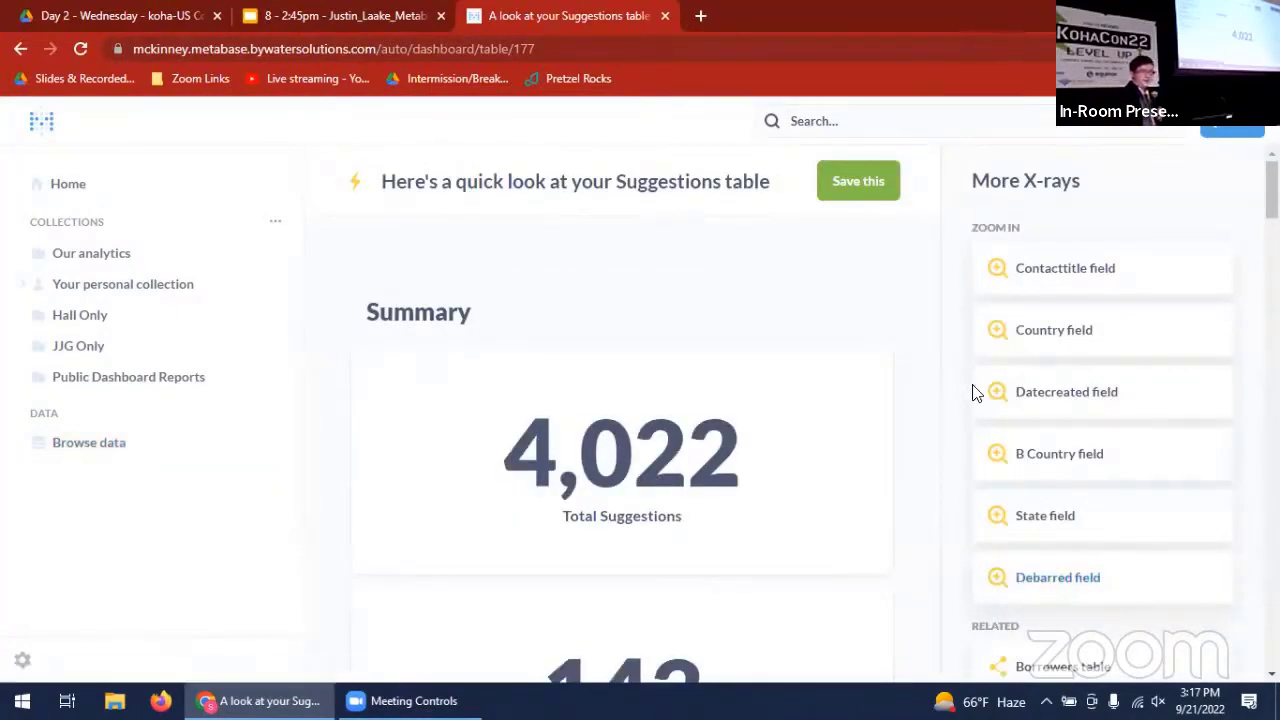
- Review the summary figures in the Suggestions X-ray, including recent additions and the distinct-value counts
{"action": "scroll", "coordinate": [910, 440], "scroll_direction": "down", "scroll_amount": 1}
{"action": "scroll", "coordinate": [910, 440], "scroll_direction": "down", "scroll_amount": 1}
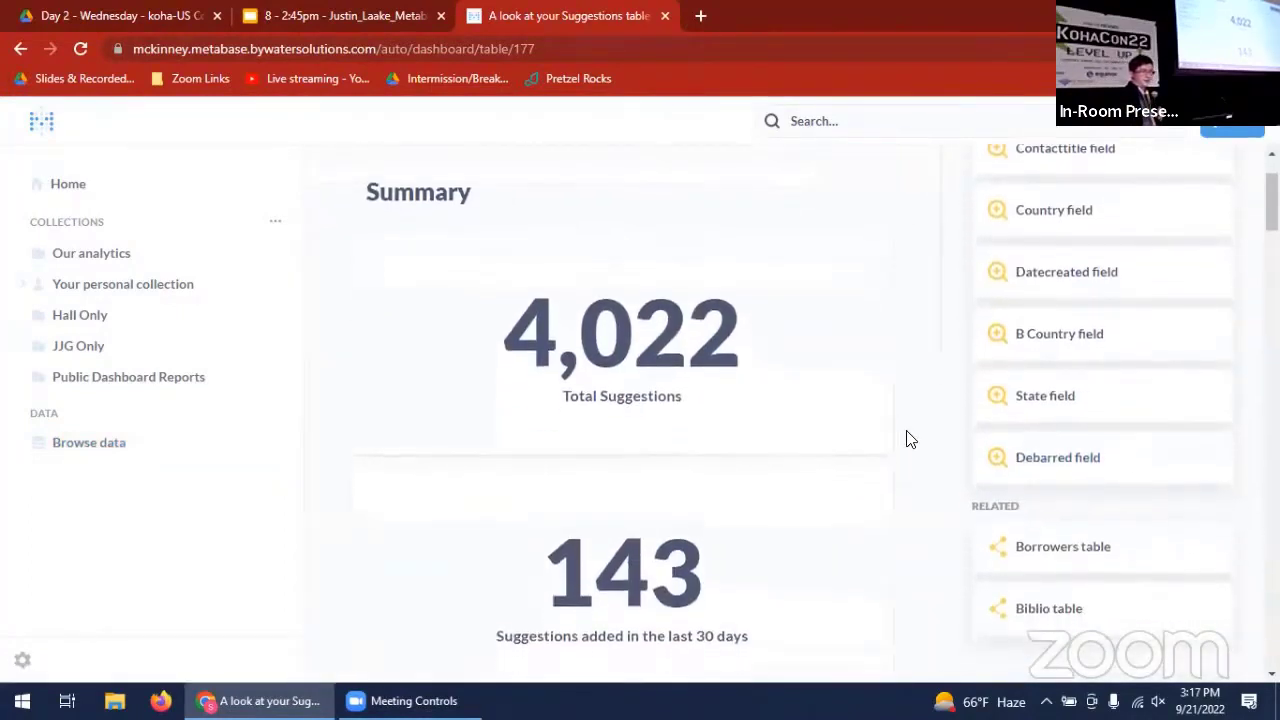
{"action": "scroll", "coordinate": [910, 440], "scroll_direction": "down", "scroll_amount": 1}
{"action": "scroll", "coordinate": [910, 440], "scroll_direction": "down", "scroll_amount": 3}
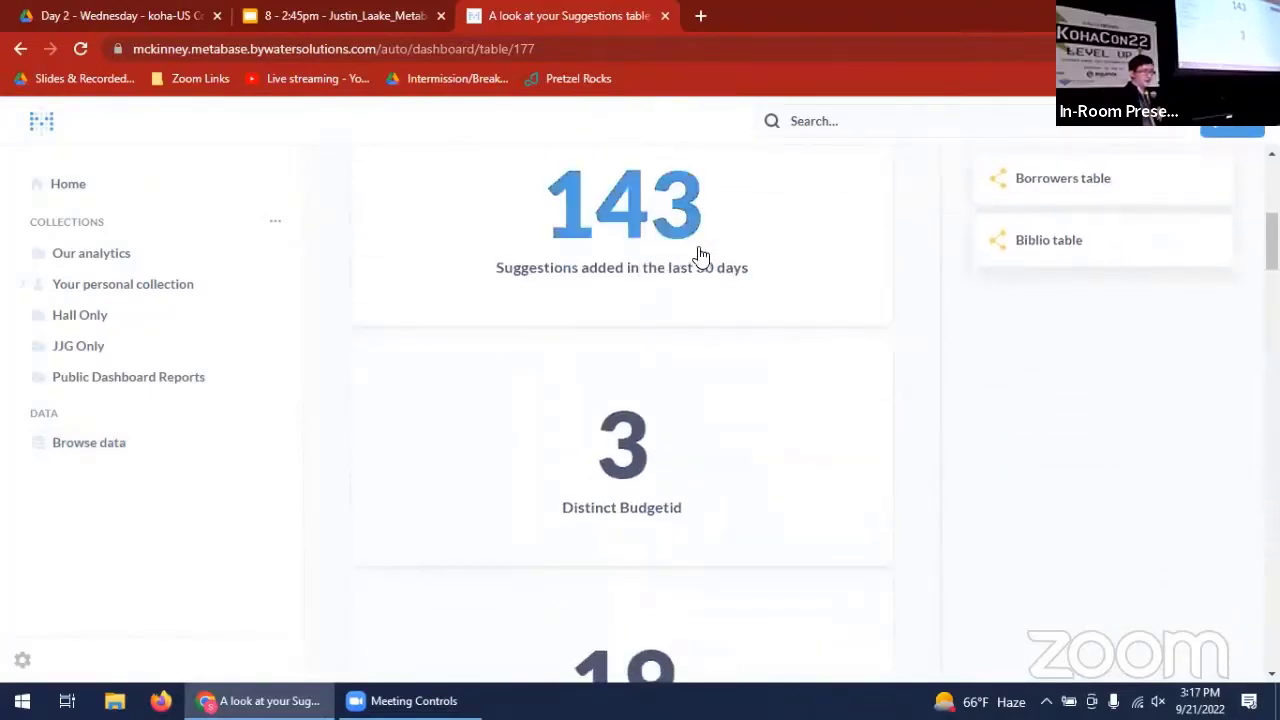
{"action": "scroll", "coordinate": [966, 397], "scroll_direction": "down", "scroll_amount": 1}
{"action": "scroll", "coordinate": [966, 397], "scroll_direction": "down", "scroll_amount": 5}
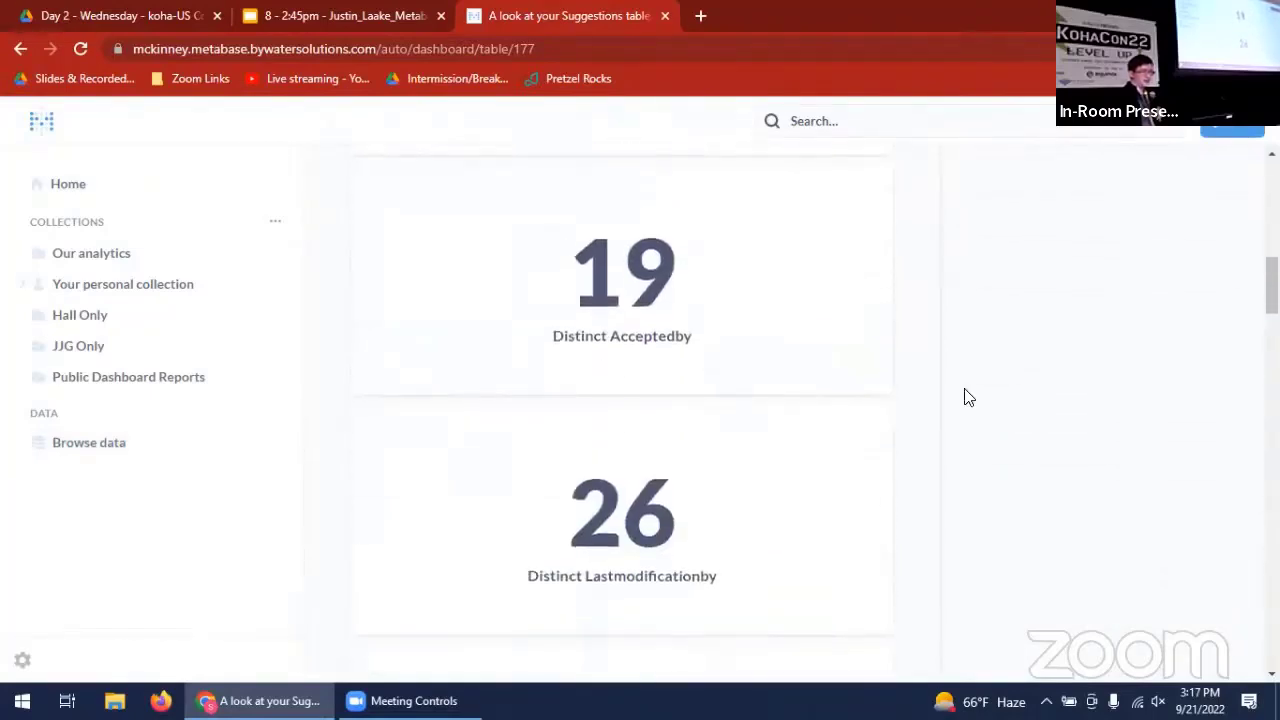
{"action": "scroll", "coordinate": [971, 414], "scroll_direction": "up", "scroll_amount": 1}
{"action": "scroll", "coordinate": [975, 413], "scroll_direction": "down", "scroll_amount": 5}
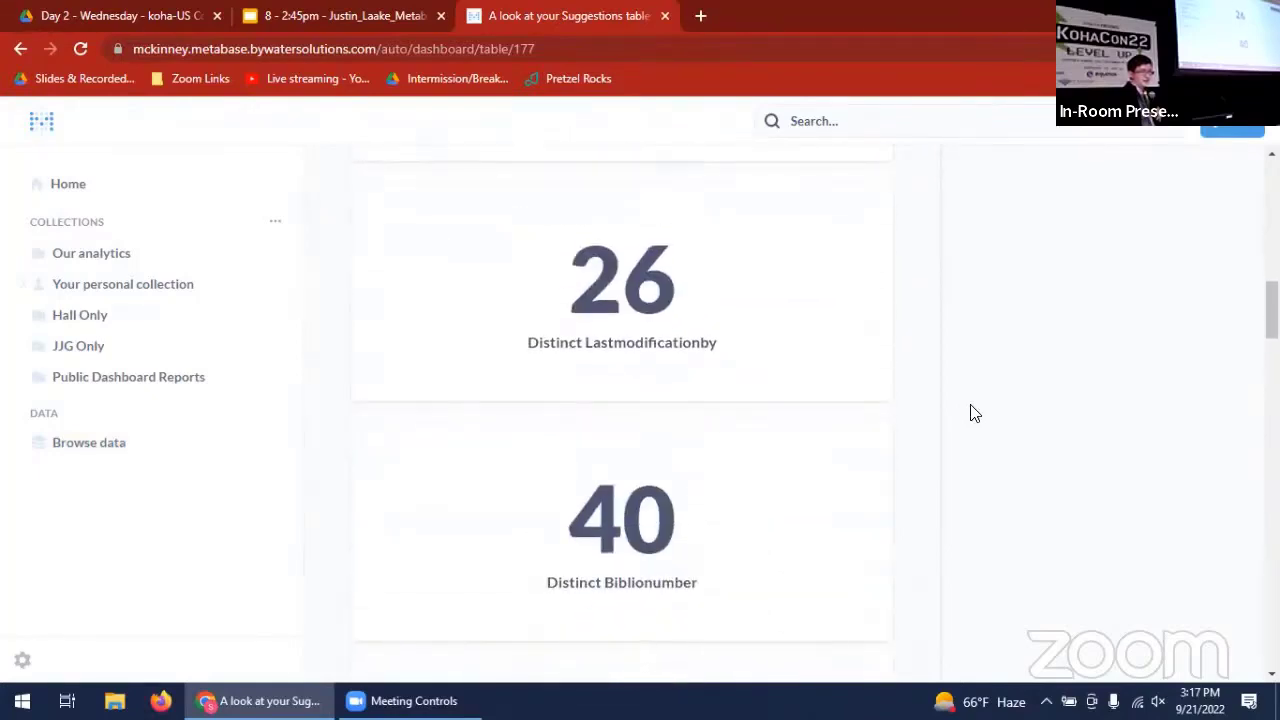
{"action": "scroll", "coordinate": [975, 413], "scroll_direction": "down", "scroll_amount": 5}
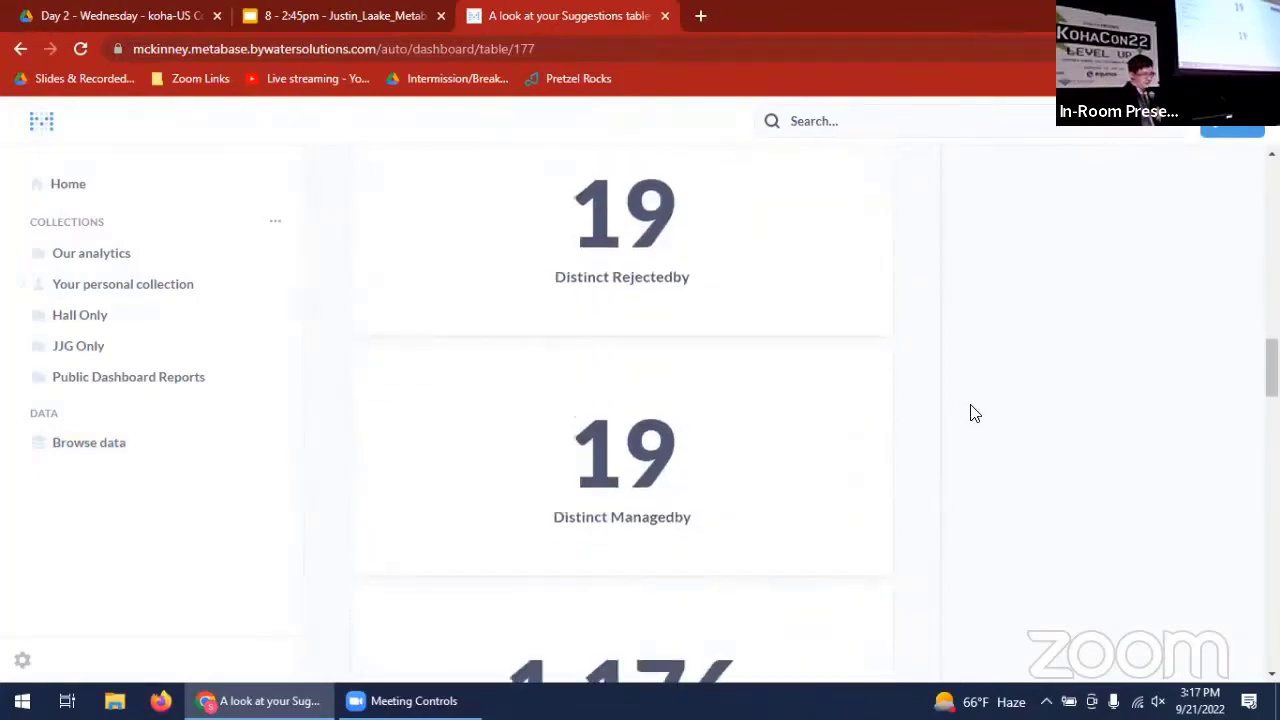
- Examine the X-ray's distribution charts and inspect Texas on the Suggestions per state map
{"action": "scroll", "coordinate": [975, 413], "scroll_direction": "down", "scroll_amount": 5}
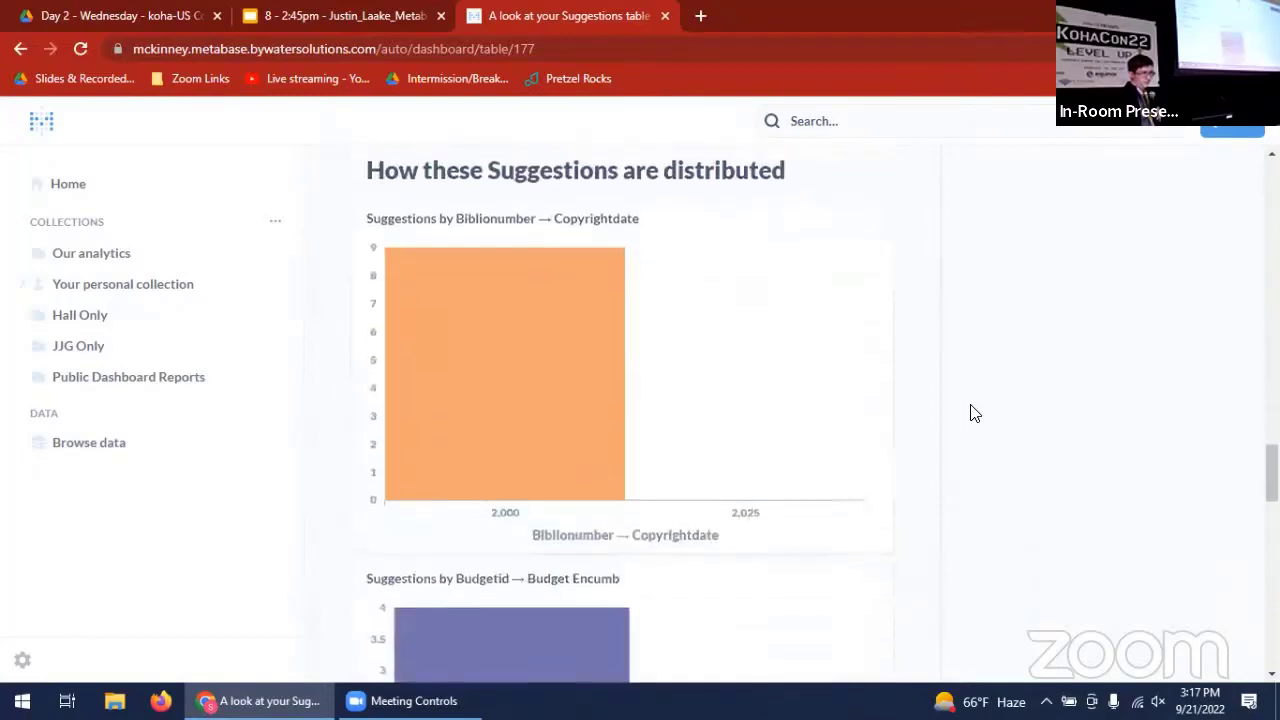
{"action": "scroll", "coordinate": [975, 413], "scroll_direction": "down", "scroll_amount": 5}
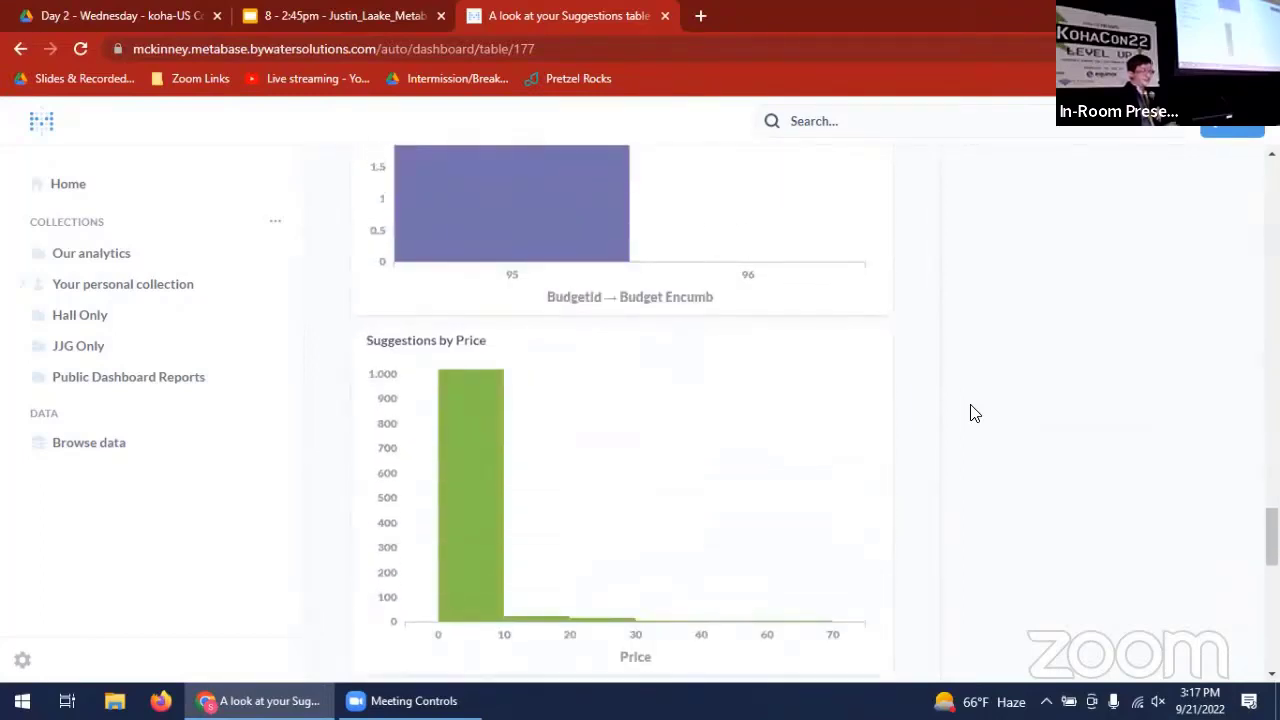
{"action": "scroll", "coordinate": [975, 413], "scroll_direction": "down", "scroll_amount": 4}
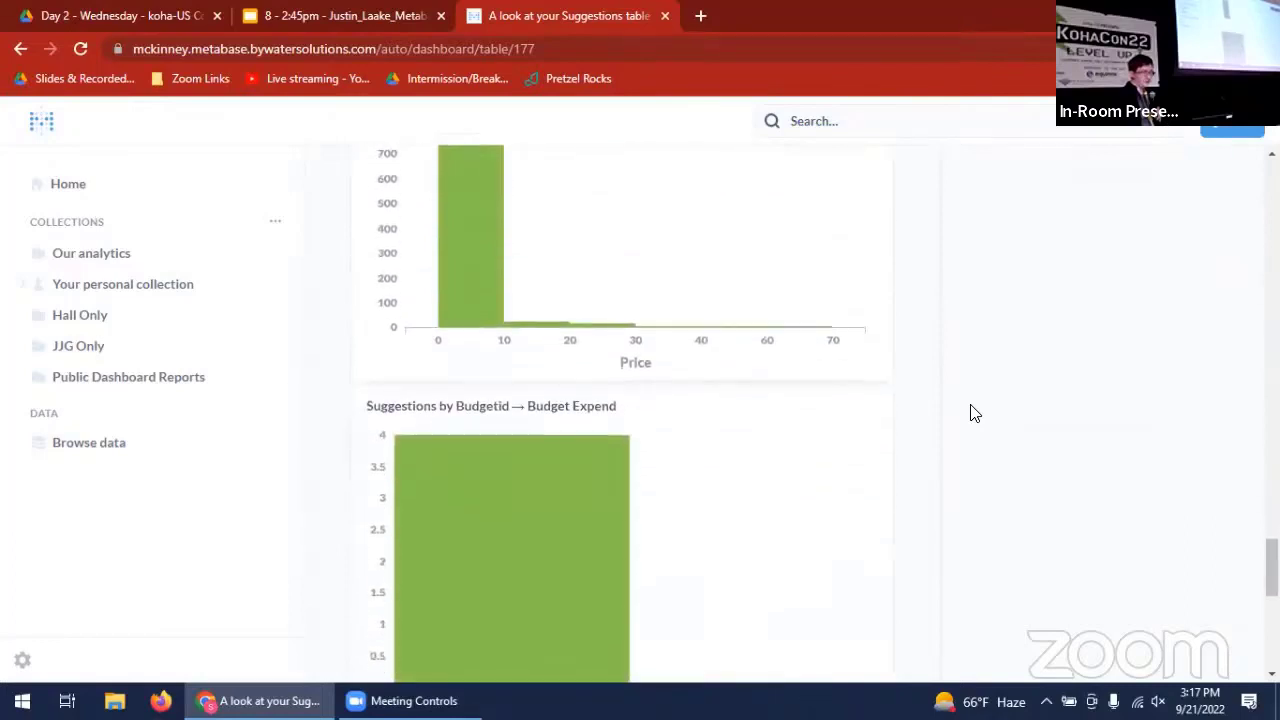
{"action": "scroll", "coordinate": [975, 413], "scroll_direction": "down", "scroll_amount": 2}
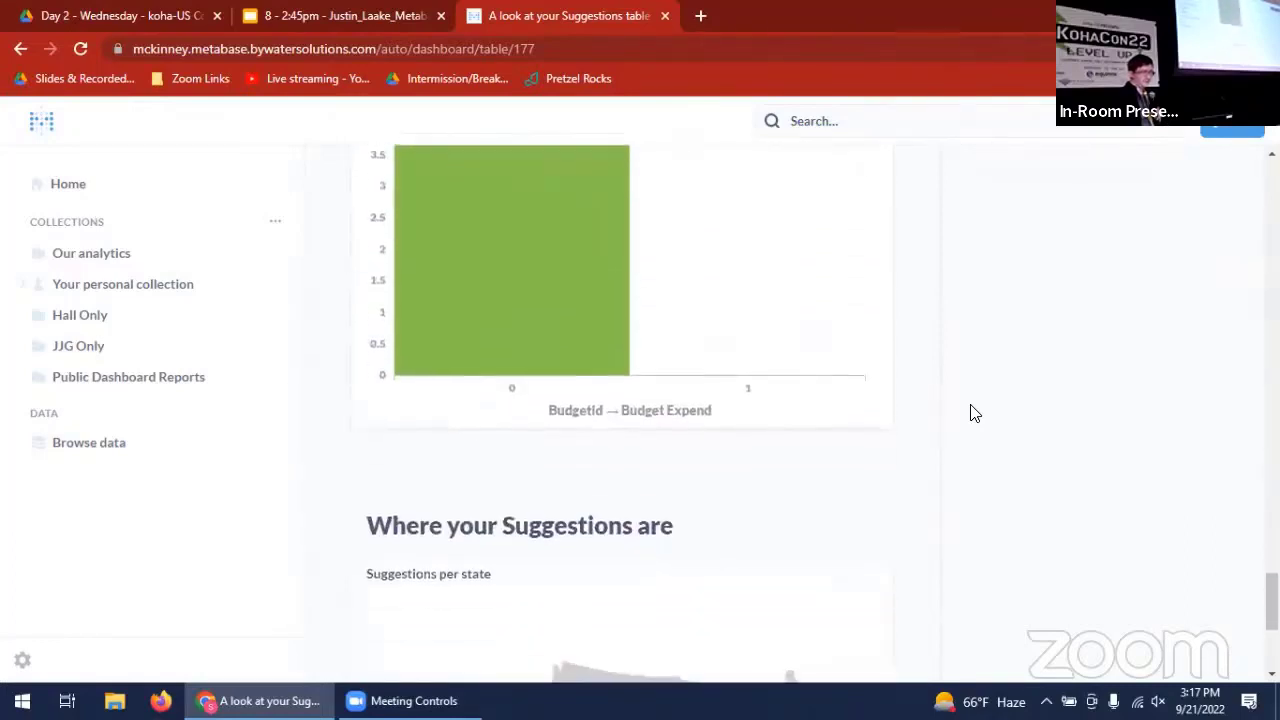
{"action": "scroll", "coordinate": [975, 413], "scroll_direction": "down", "scroll_amount": 2}
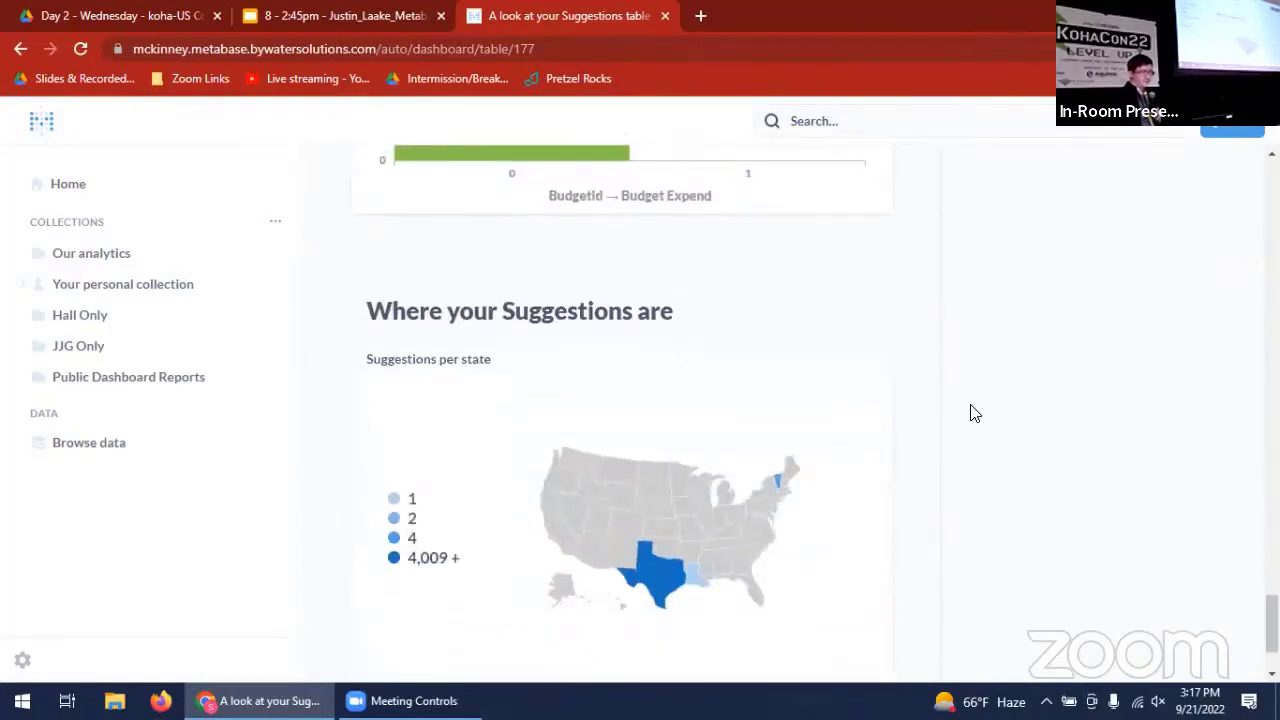
{"action": "scroll", "coordinate": [975, 413], "scroll_direction": "down", "scroll_amount": 1}
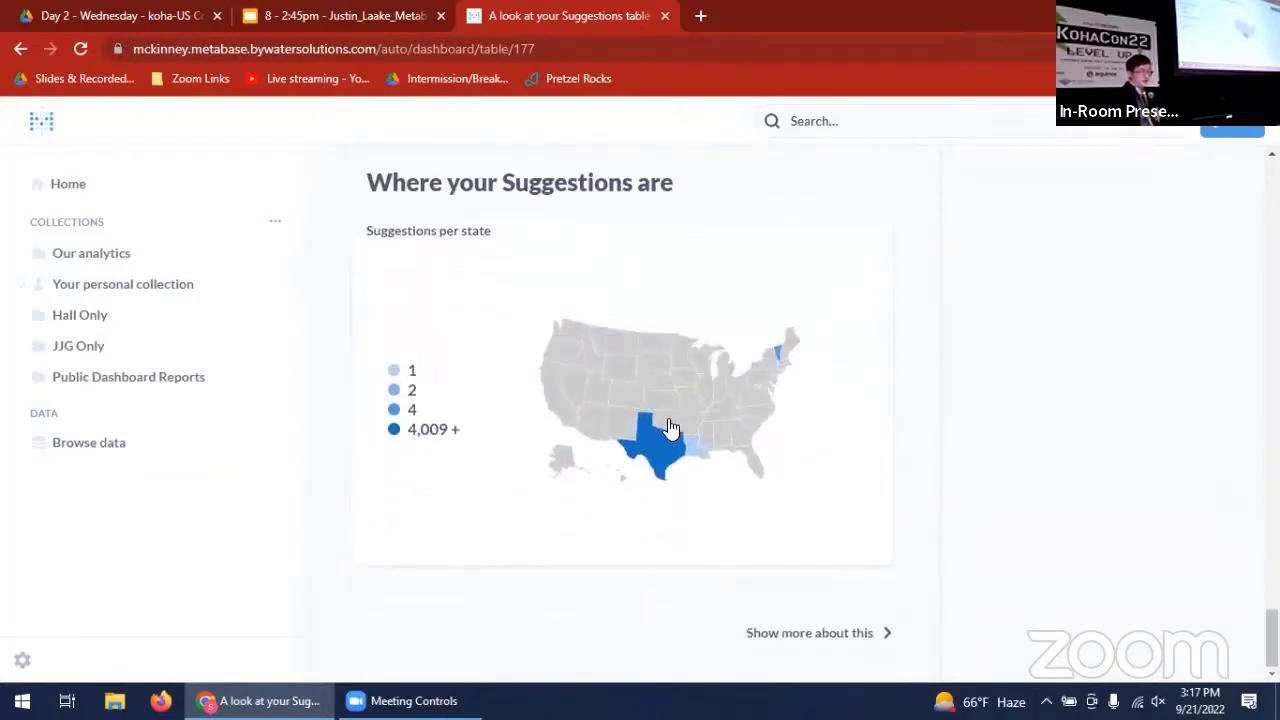
{"action": "mouse_move", "coordinate": [670, 435]}
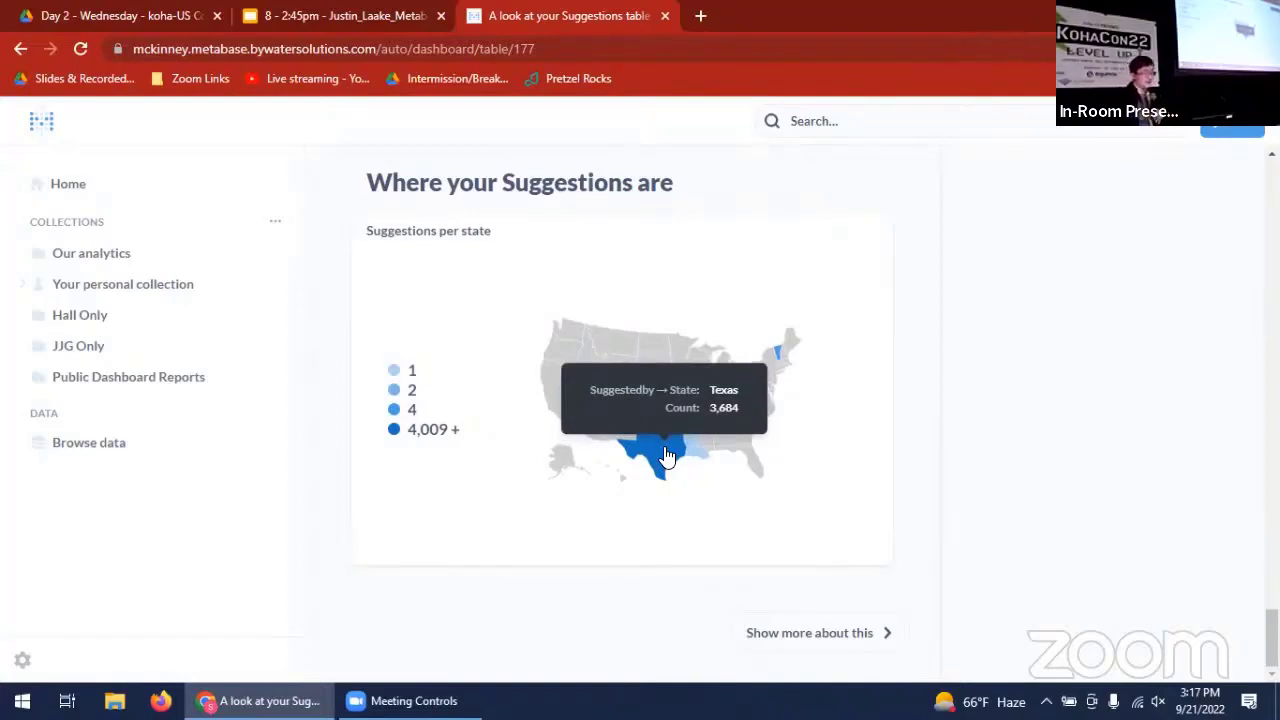
- Return to the X-ray's summary section and open the "Suggestions added in the last 30 days" card as a question
{"action": "scroll", "coordinate": [930, 428], "scroll_direction": "up", "scroll_amount": 10}
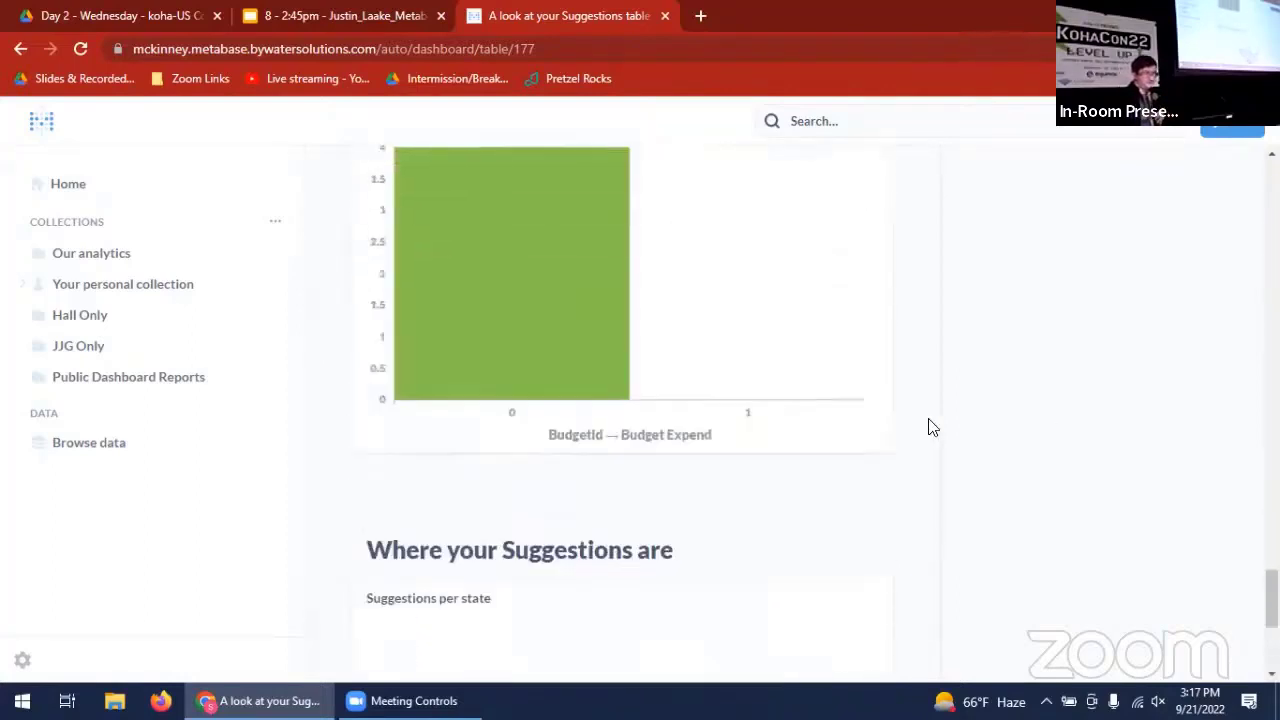
{"action": "scroll", "coordinate": [930, 428], "scroll_direction": "up", "scroll_amount": 12}
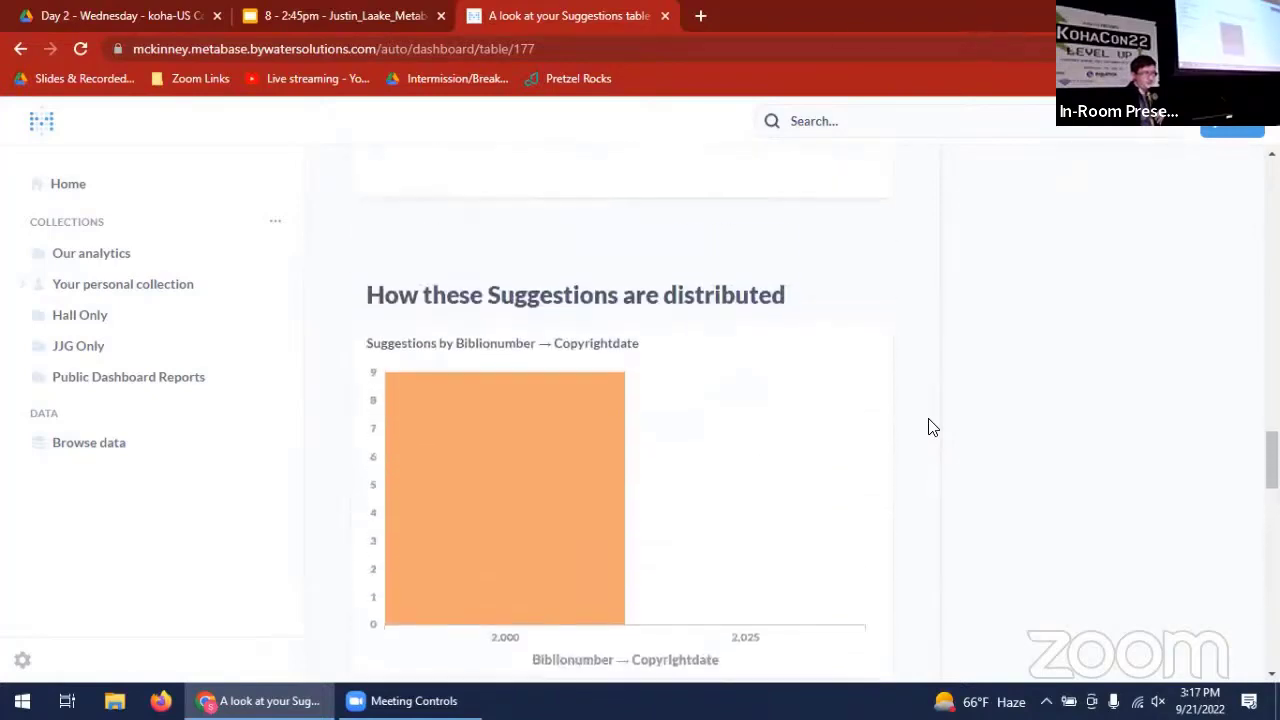
{"action": "scroll", "coordinate": [930, 428], "scroll_direction": "up", "scroll_amount": 10}
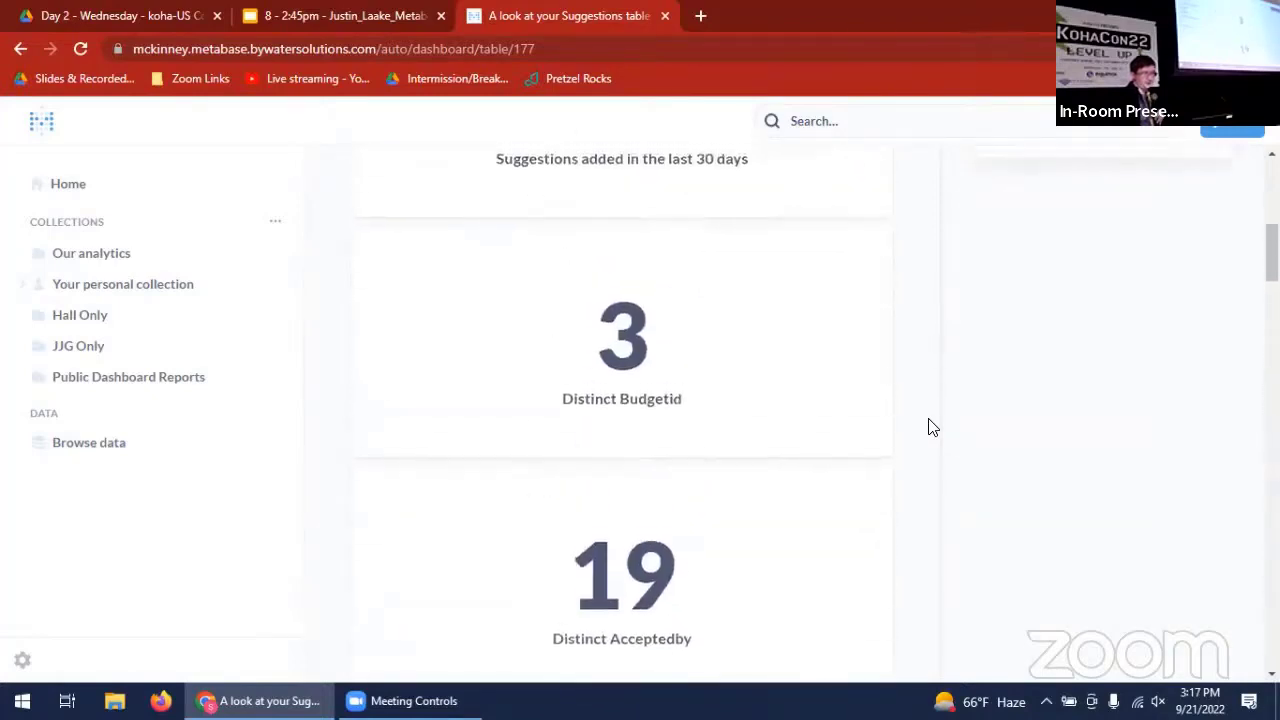
{"action": "scroll", "coordinate": [930, 428], "scroll_direction": "down", "scroll_amount": 3}
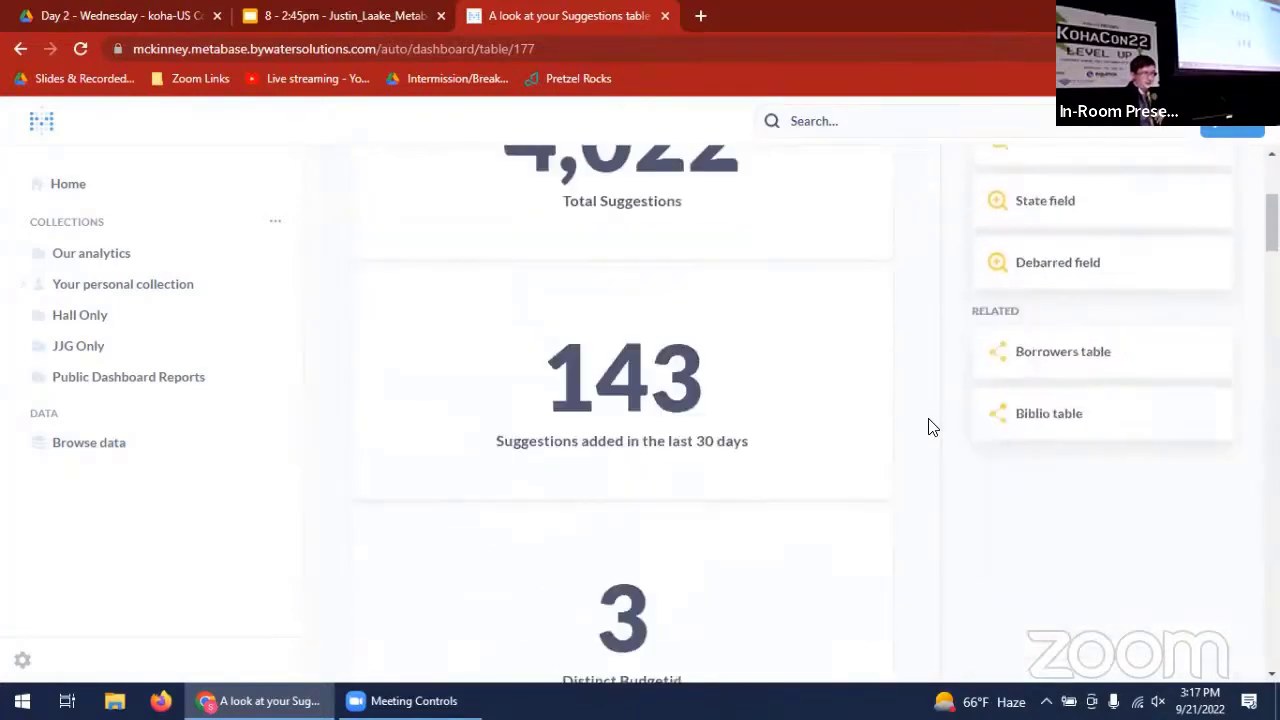
{"action": "left_click", "coordinate": [645, 457]}
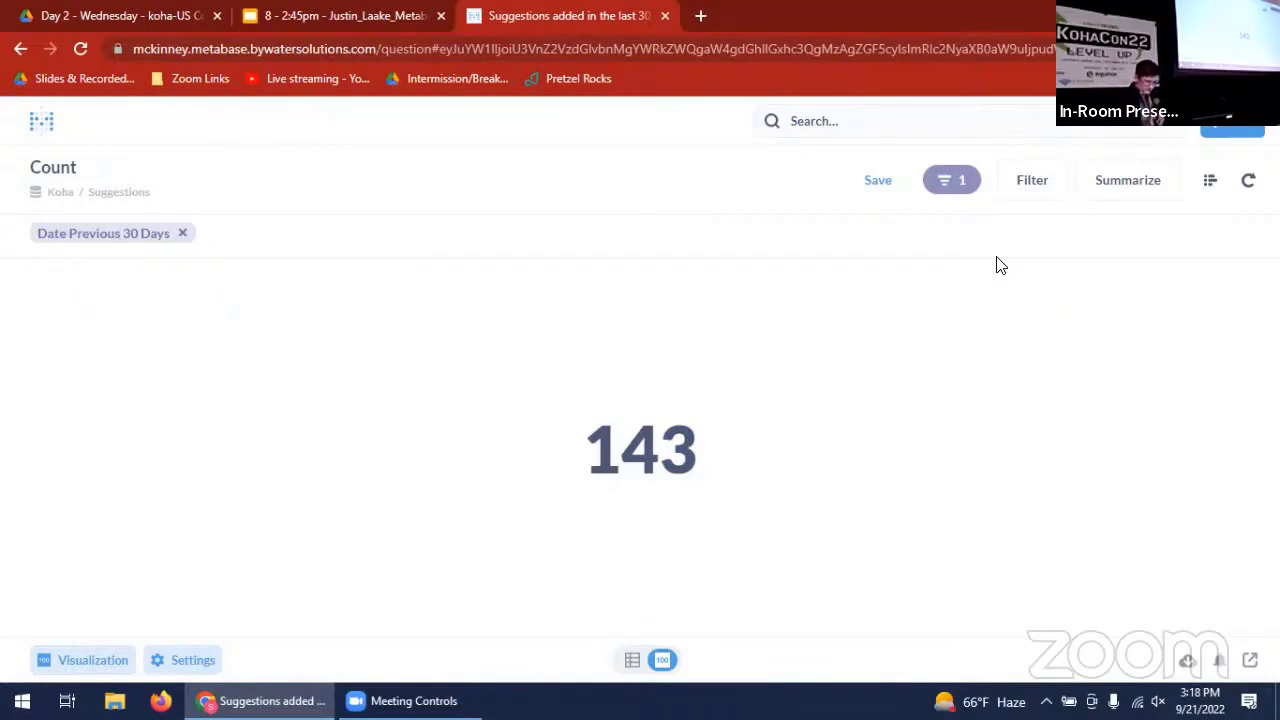
- Change the suggestions count's visualization to Progress and set its goal to 200
{"action": "left_click", "coordinate": [88, 662]}
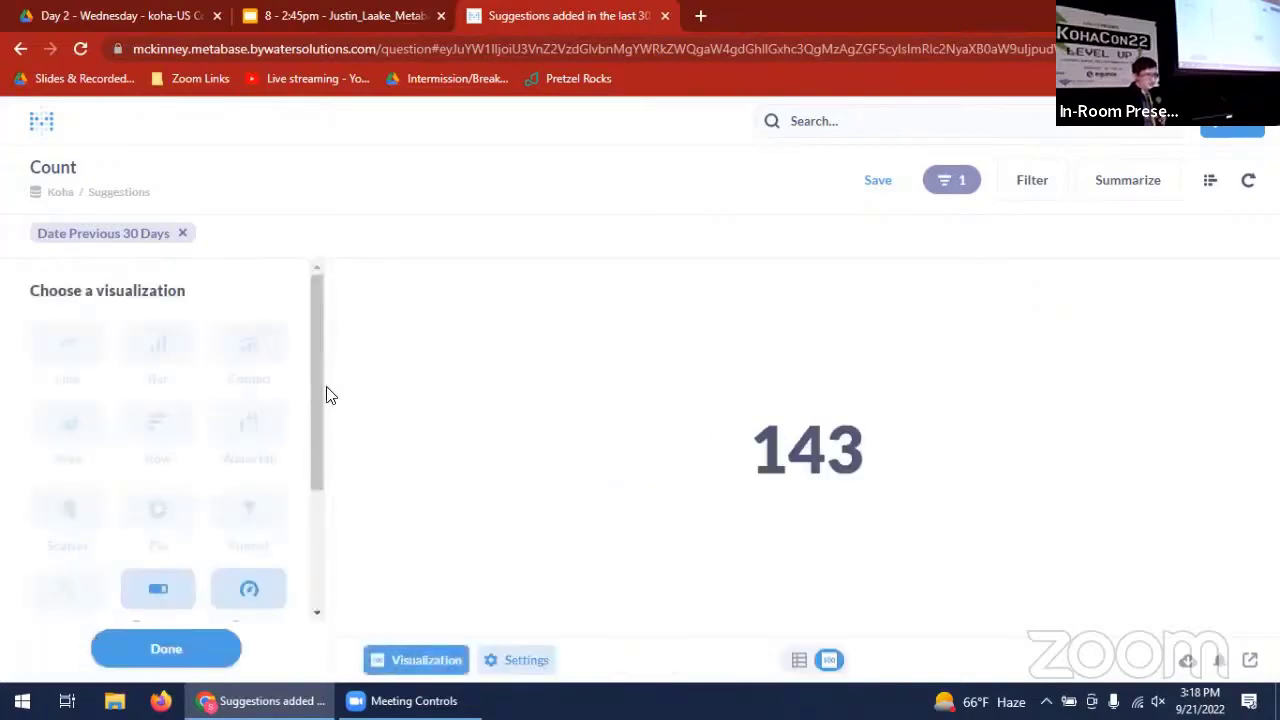
{"action": "left_click_drag", "start_coordinate": [321, 383], "coordinate": [323, 491]}
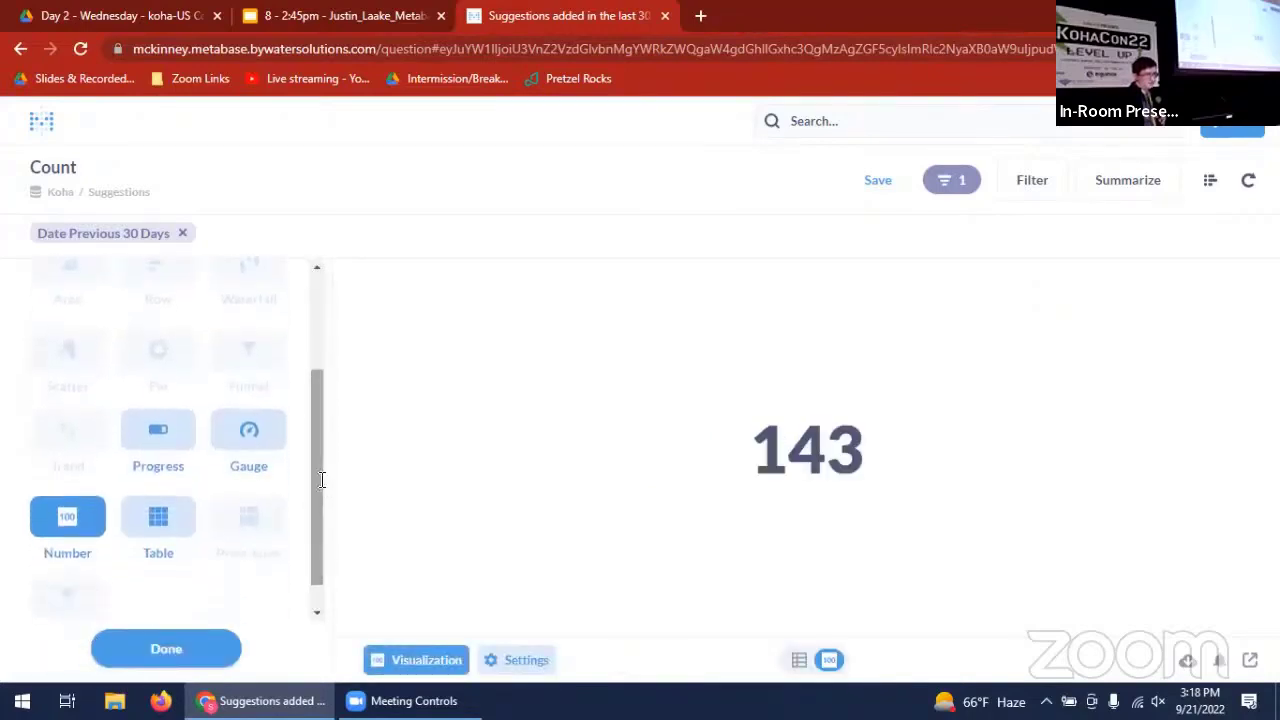
{"action": "left_click", "coordinate": [168, 440]}
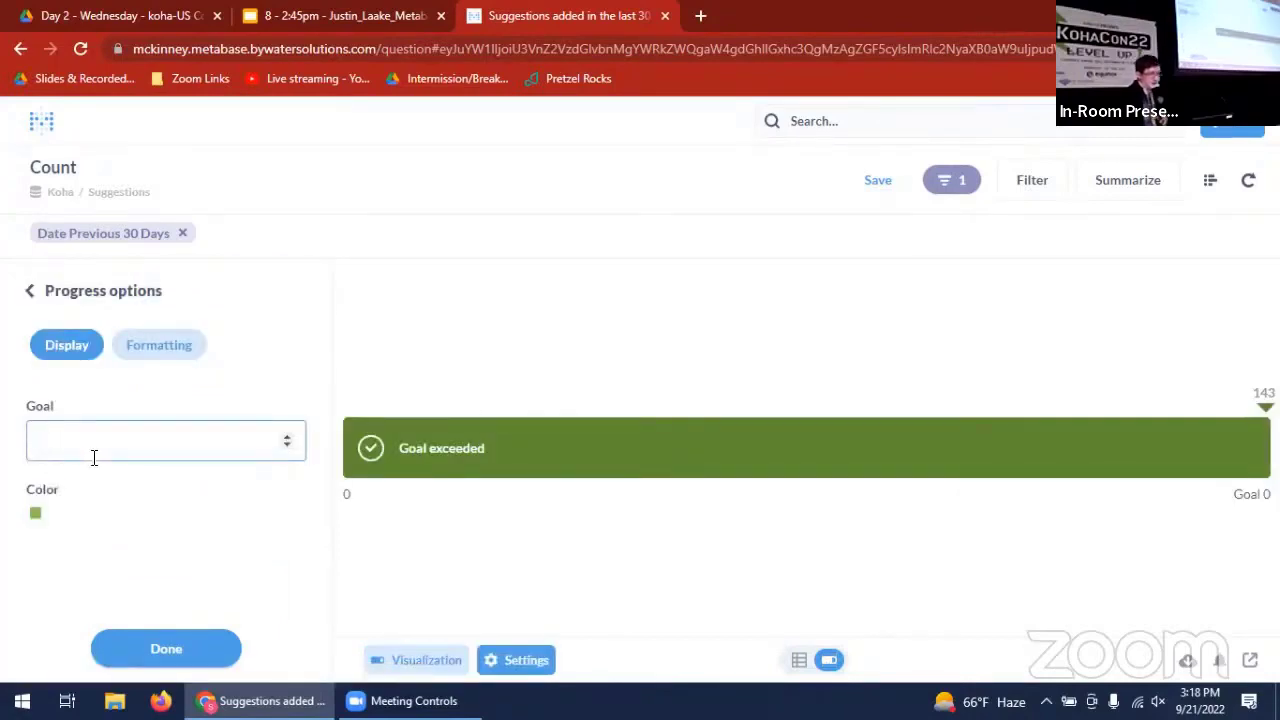
{"action": "type", "text": "200"}
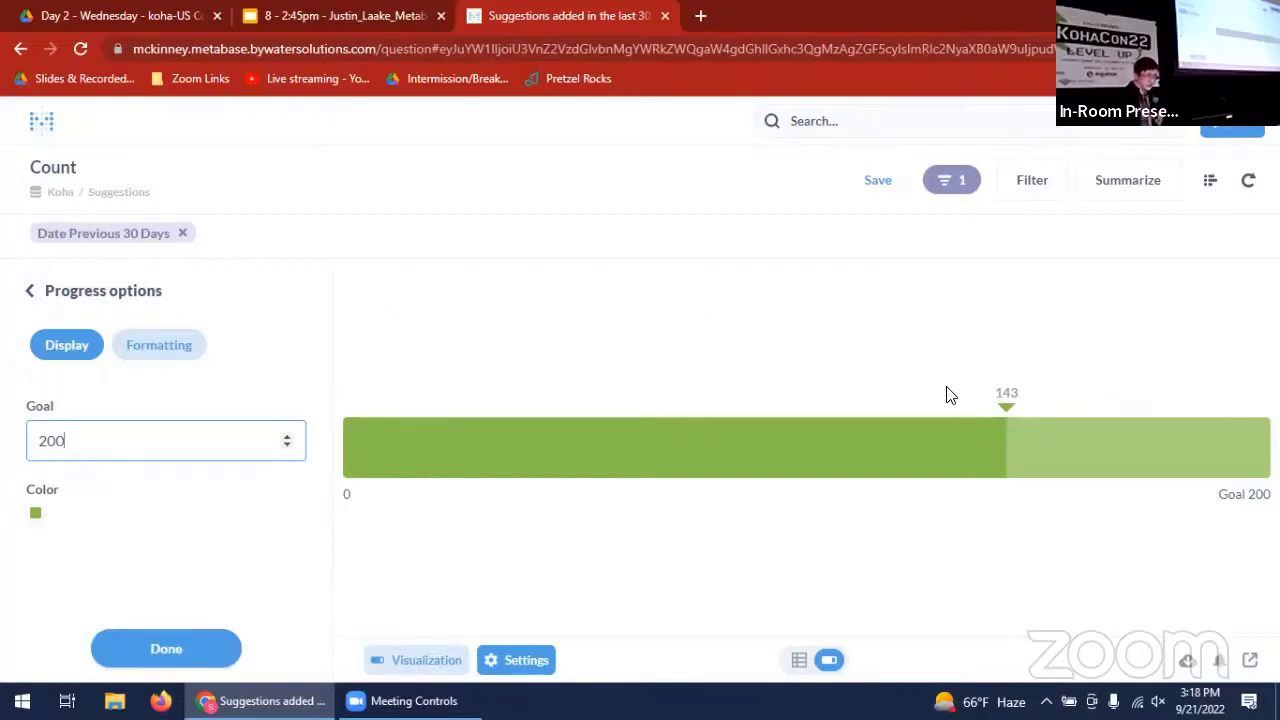
- Save the question as "Suggestions, Count, Filtered by Date" in the "Very cool Metabase demo stuff" collection without adding it to a dashboard
{"action": "left_click", "coordinate": [880, 185]}
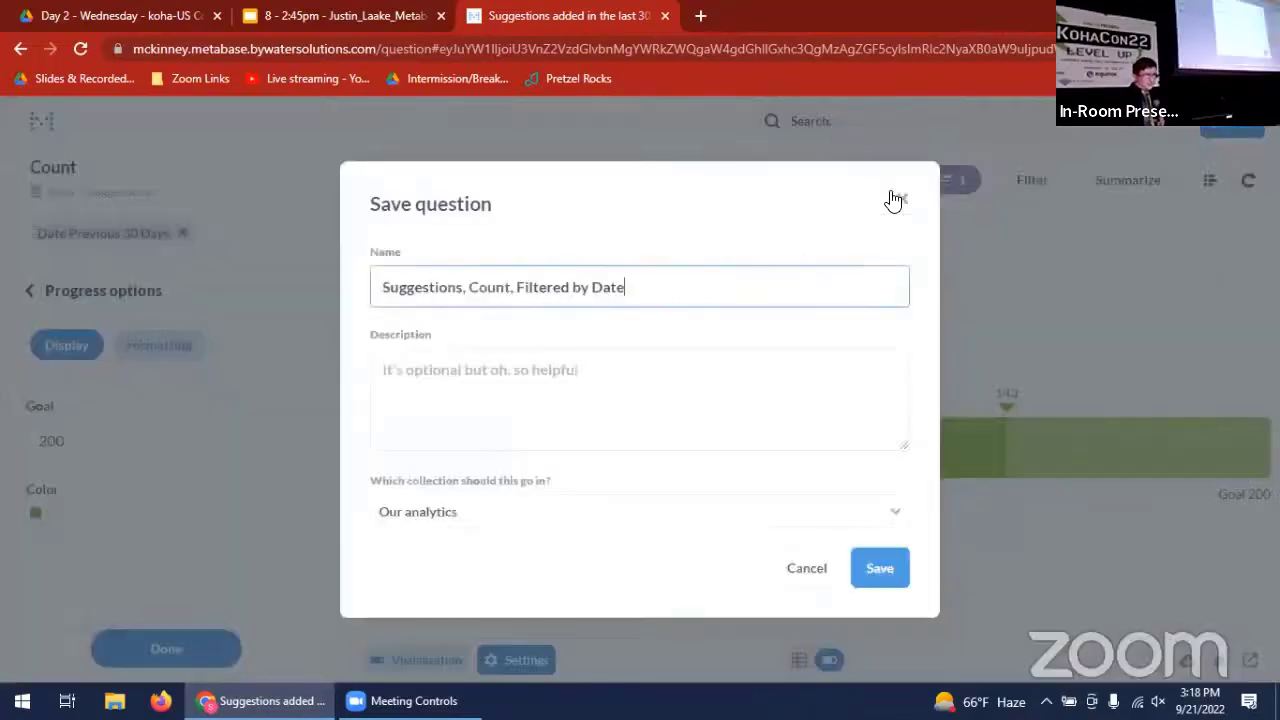
{"action": "left_click", "coordinate": [855, 526]}
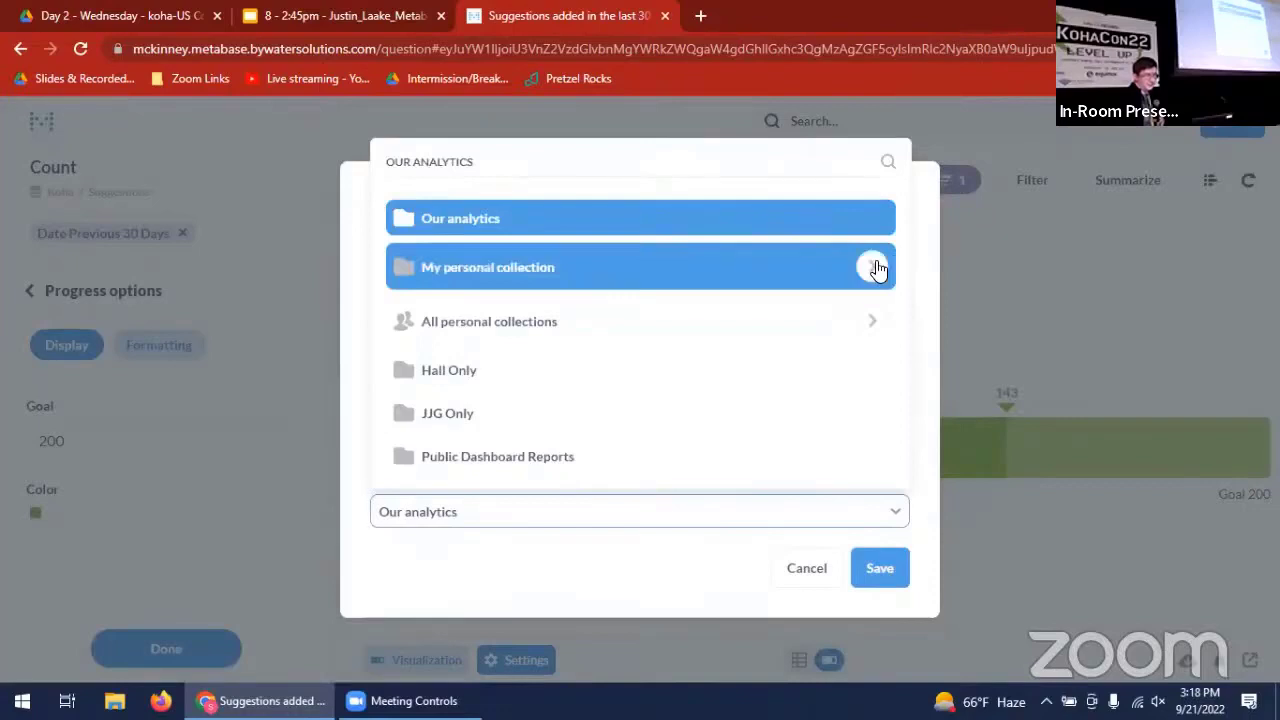
{"action": "left_click", "coordinate": [874, 268]}
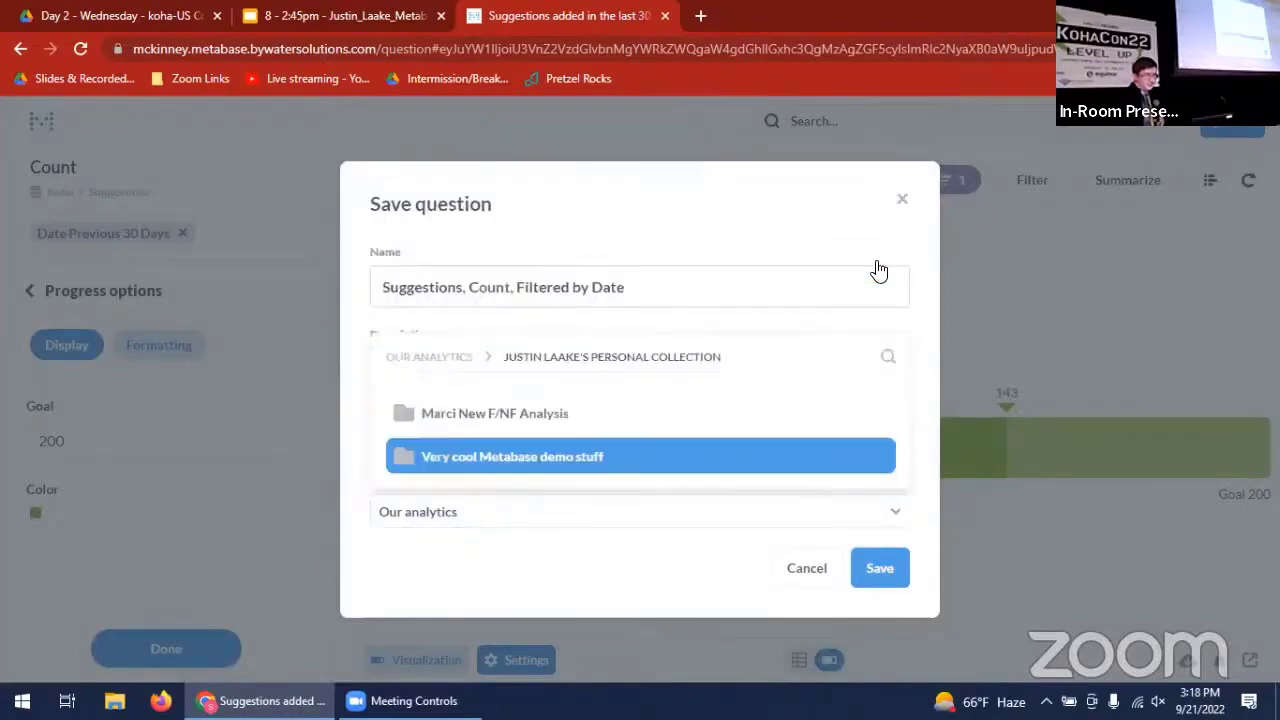
{"action": "left_click", "coordinate": [703, 459]}
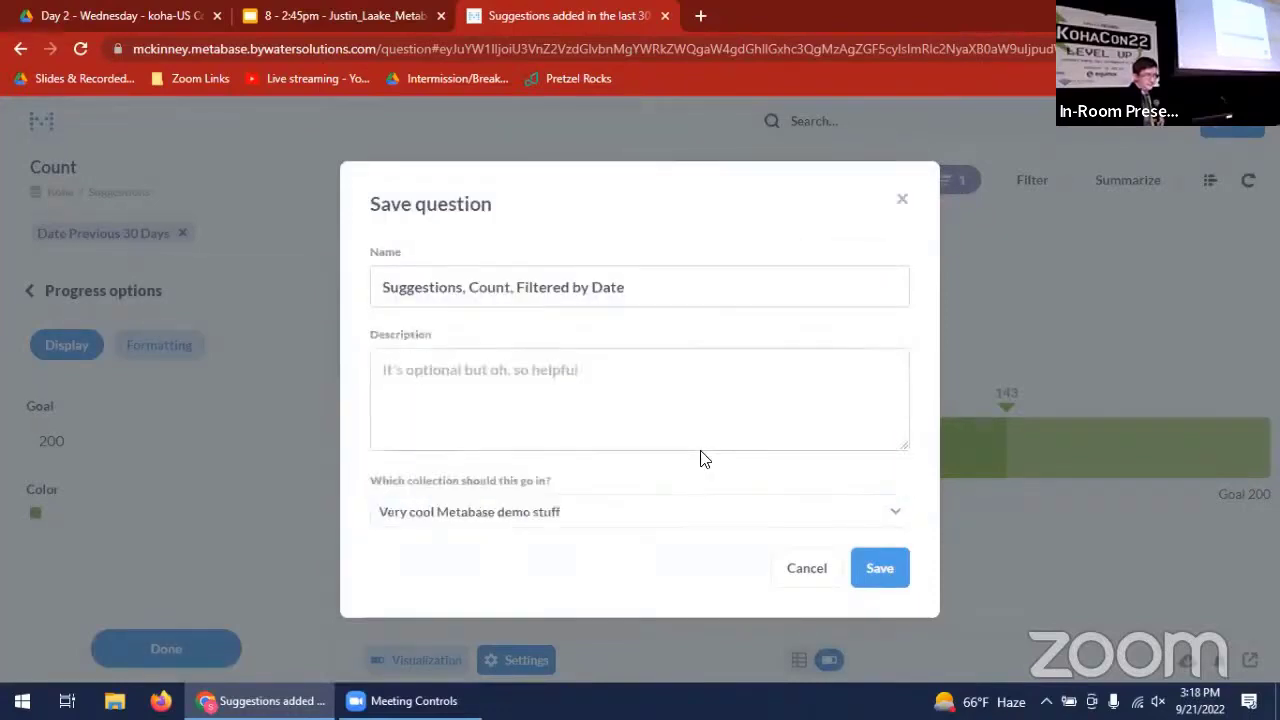
{"action": "left_click", "coordinate": [880, 567]}
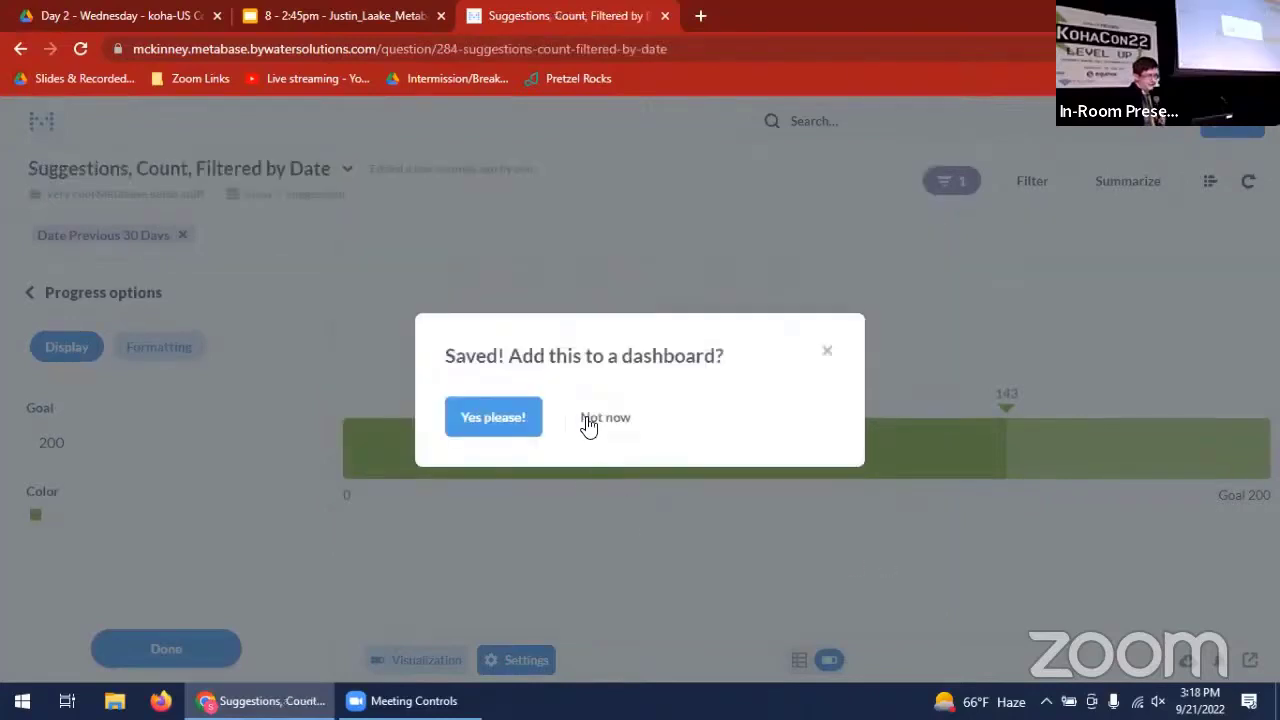
{"action": "left_click", "coordinate": [605, 420]}
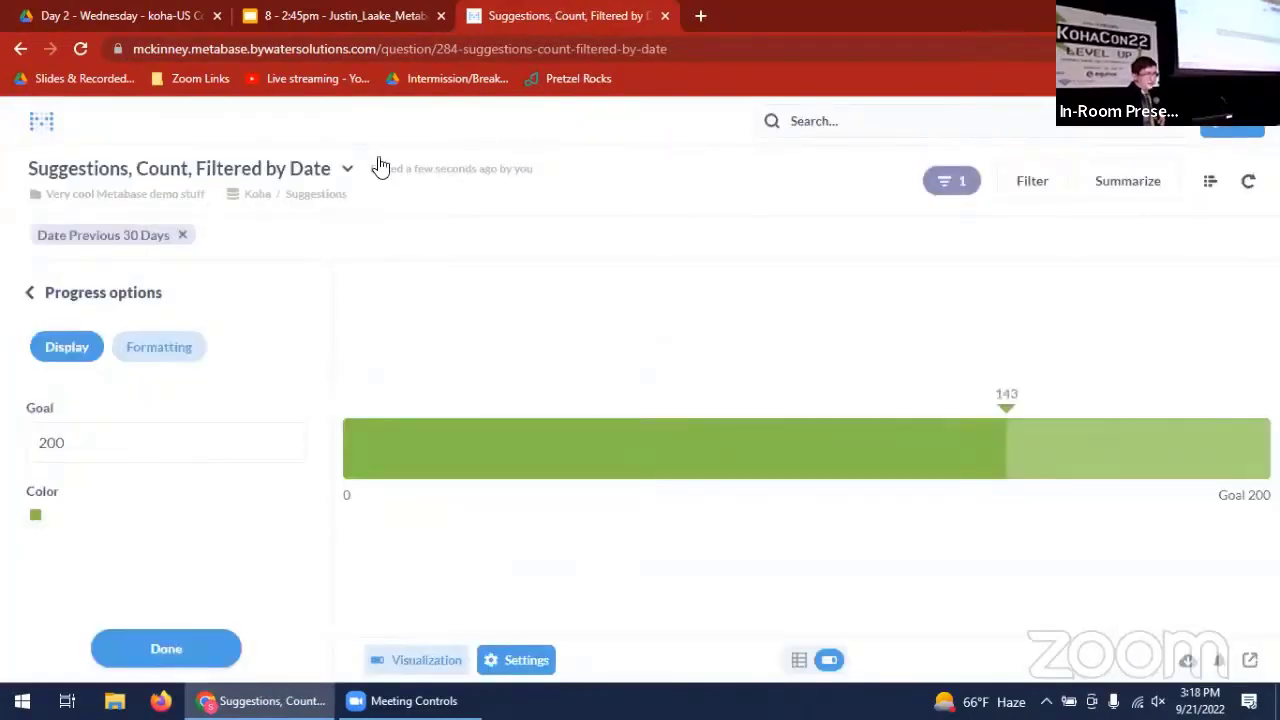
- Go back to the Koha database's table list and open an X-ray of the Suggestions table
{"action": "left_click", "coordinate": [310, 198]}
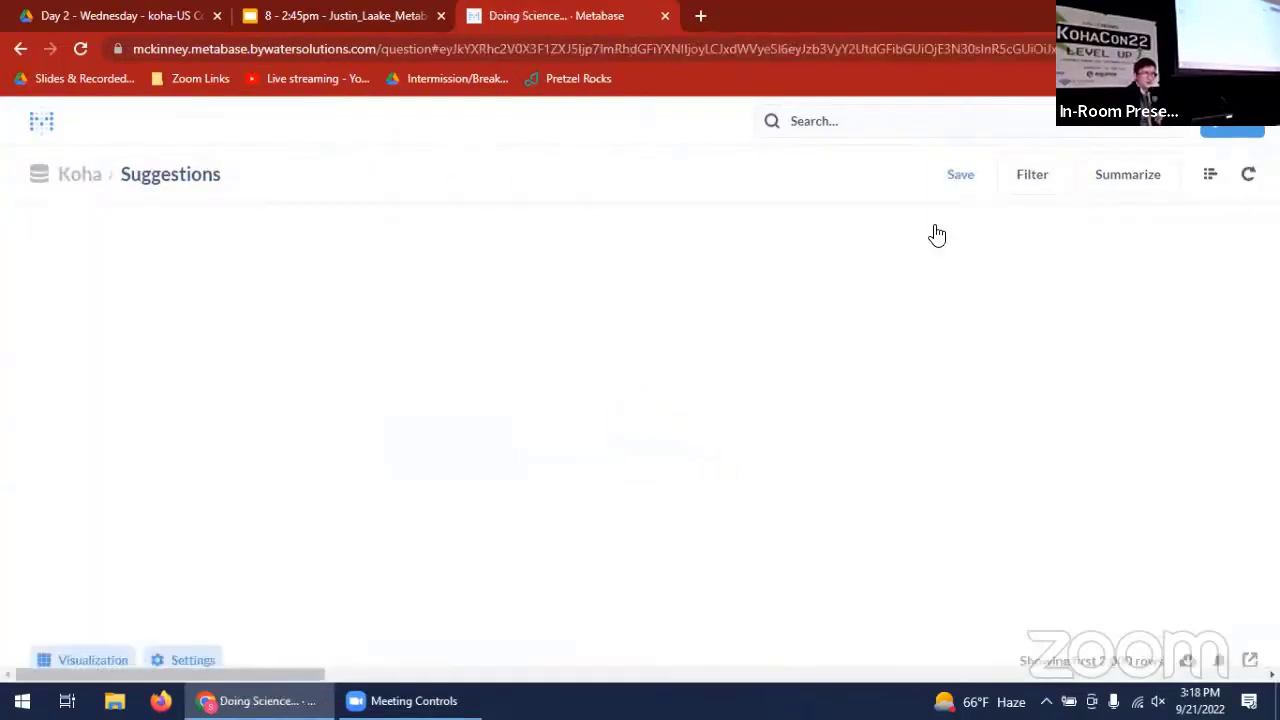
{"action": "left_click", "coordinate": [70, 184]}
{"action": "scroll", "coordinate": [637, 371], "scroll_direction": "down", "scroll_amount": 15}
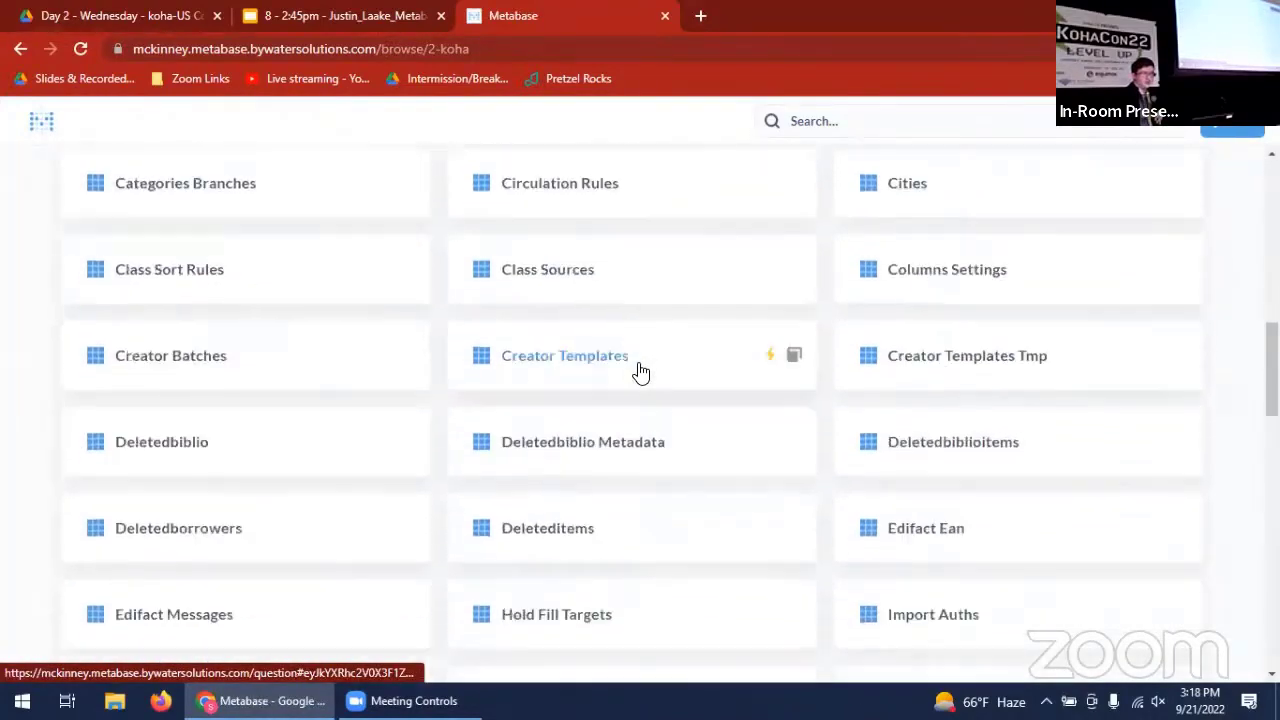
{"action": "scroll", "coordinate": [641, 372], "scroll_direction": "down", "scroll_amount": 5}
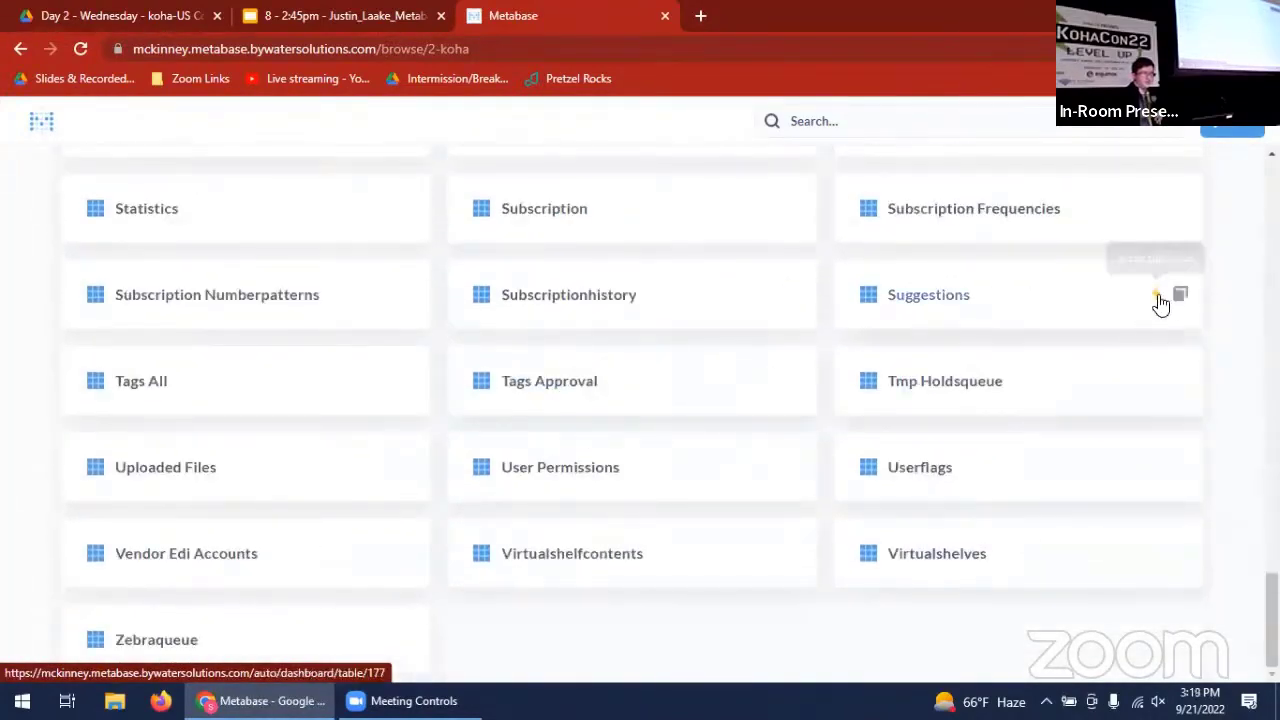
{"action": "left_click", "coordinate": [1158, 300]}
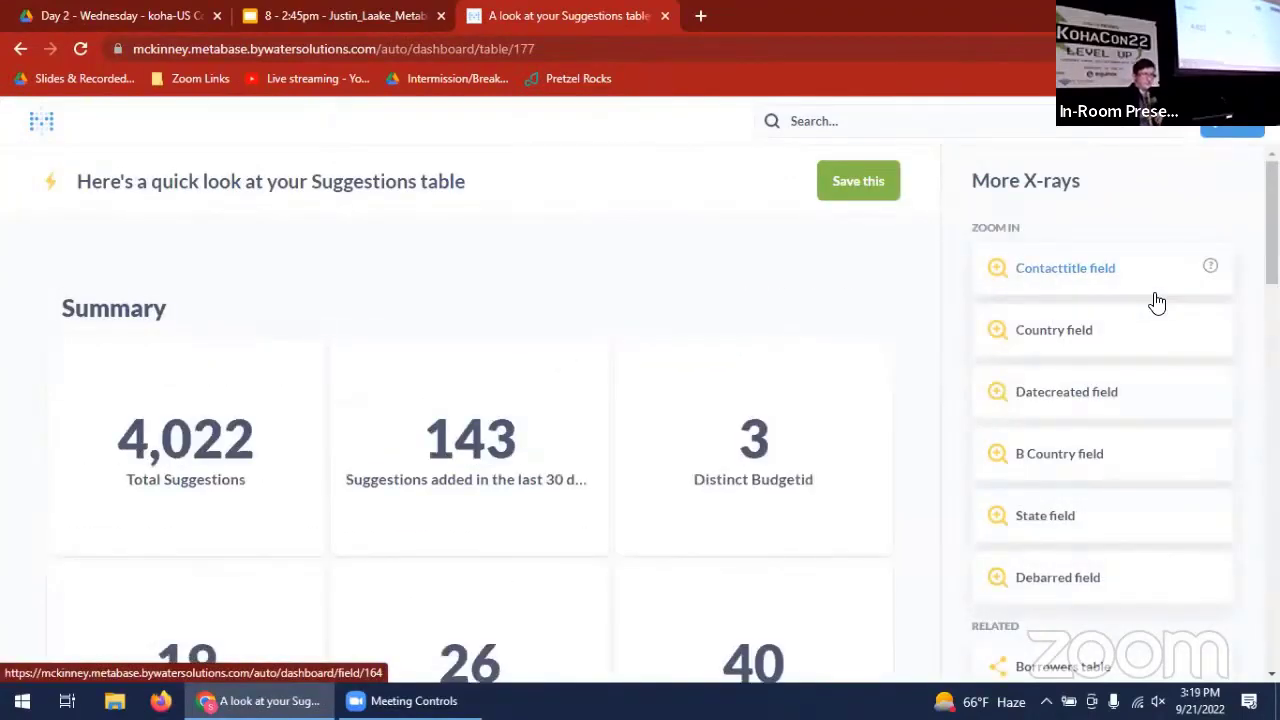
- Expand the Suggestions X-ray to show more charts than the default overview
{"action": "scroll", "coordinate": [910, 452], "scroll_direction": "down", "scroll_amount": 10}
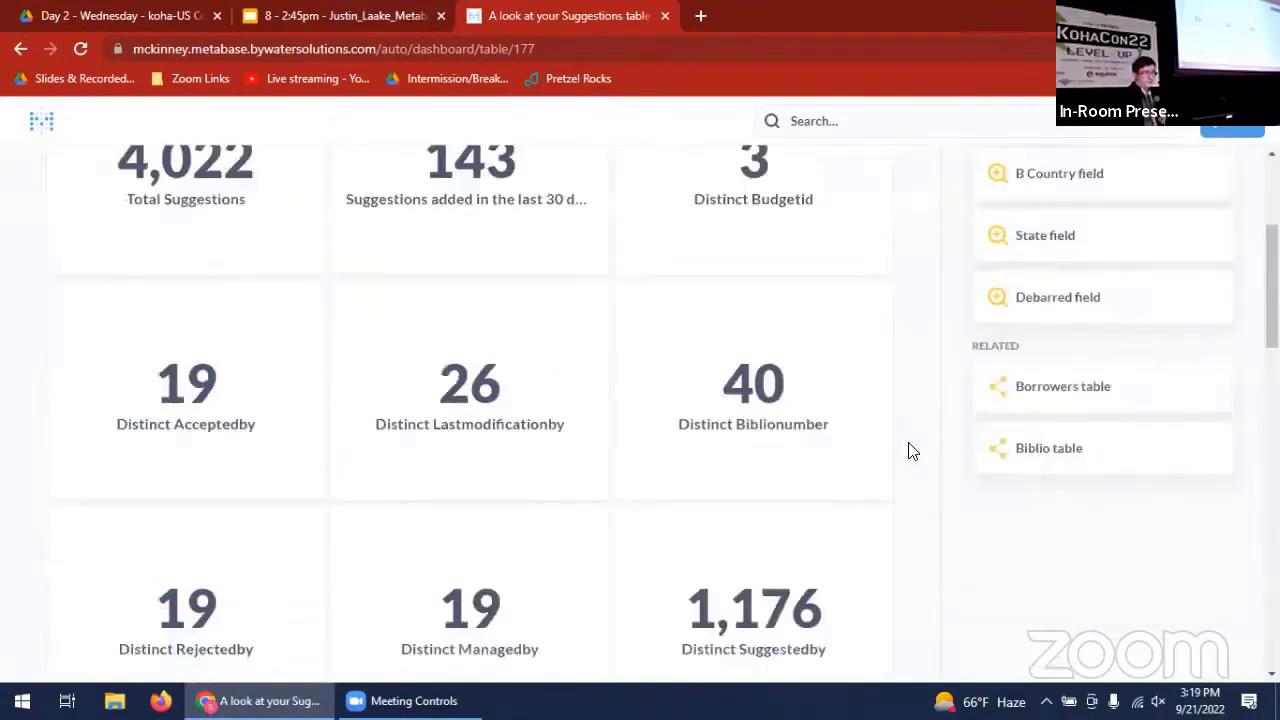
{"action": "scroll", "coordinate": [910, 452], "scroll_direction": "down", "scroll_amount": 8}
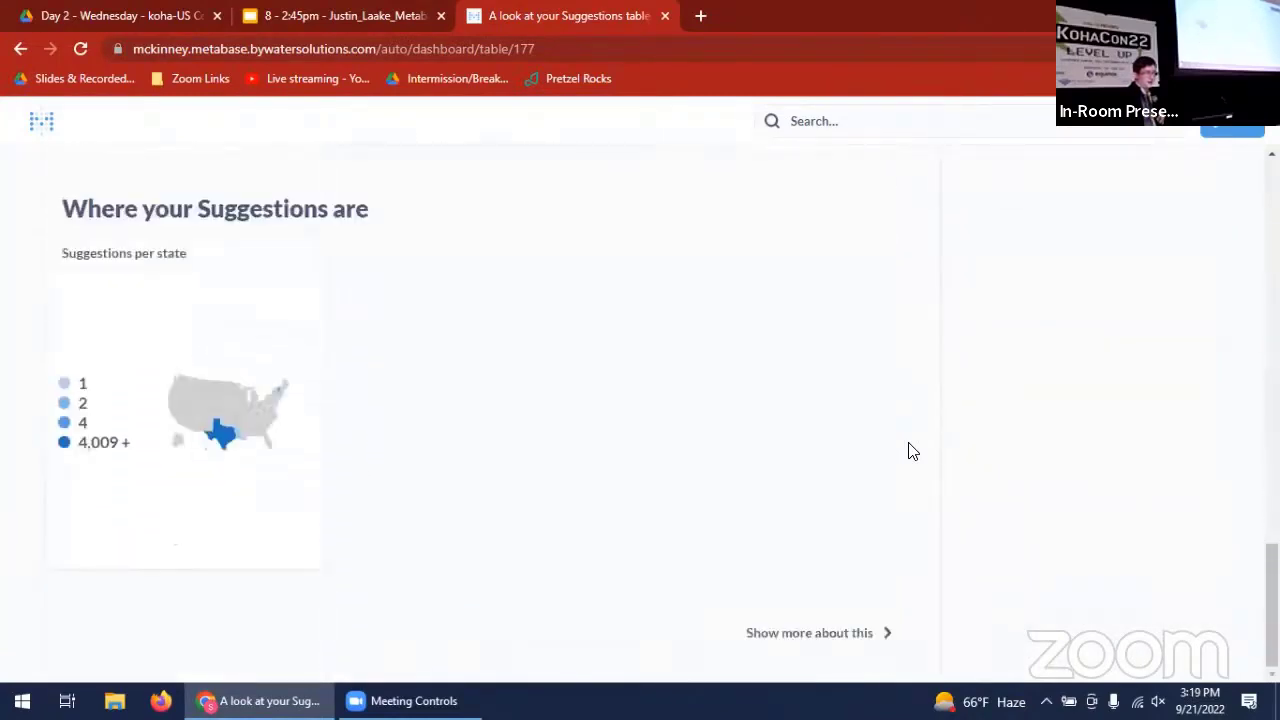
{"action": "left_click", "coordinate": [826, 636]}
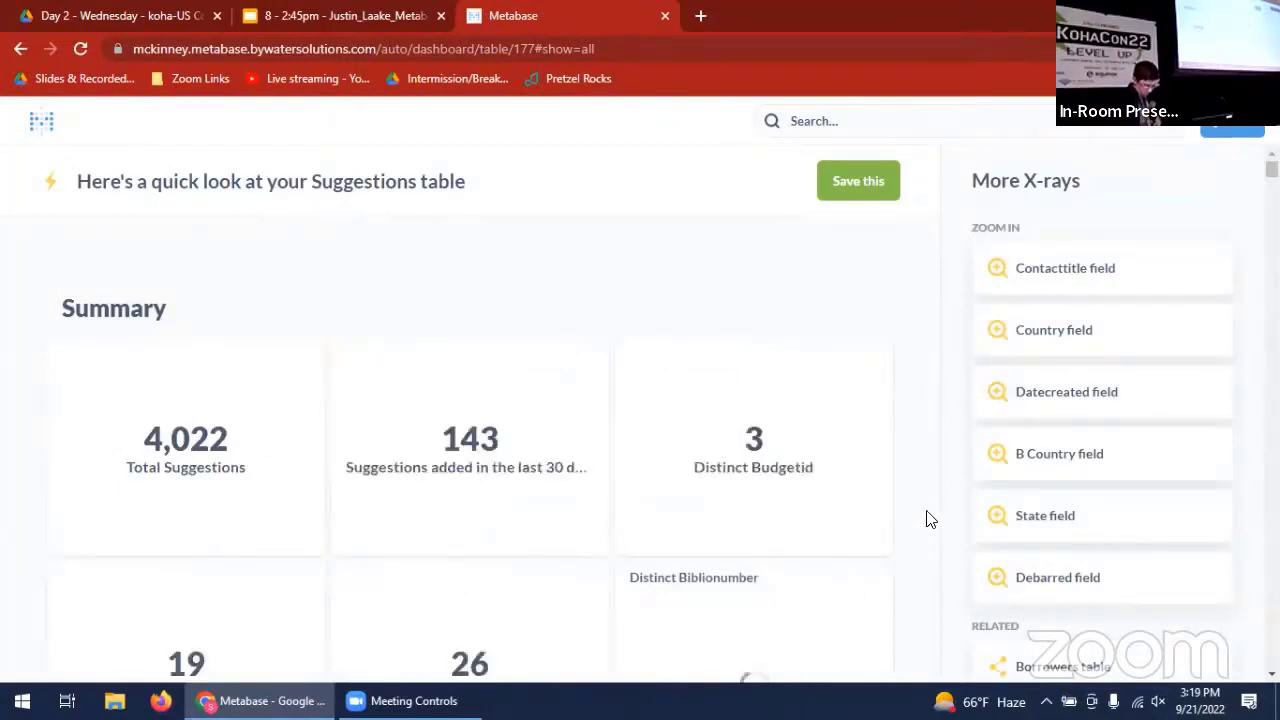
- Find the "Suggestions per Status" chart in the expanded X-ray's distribution section and open it as a question
{"action": "scroll", "coordinate": [930, 519], "scroll_direction": "down", "scroll_amount": 1}
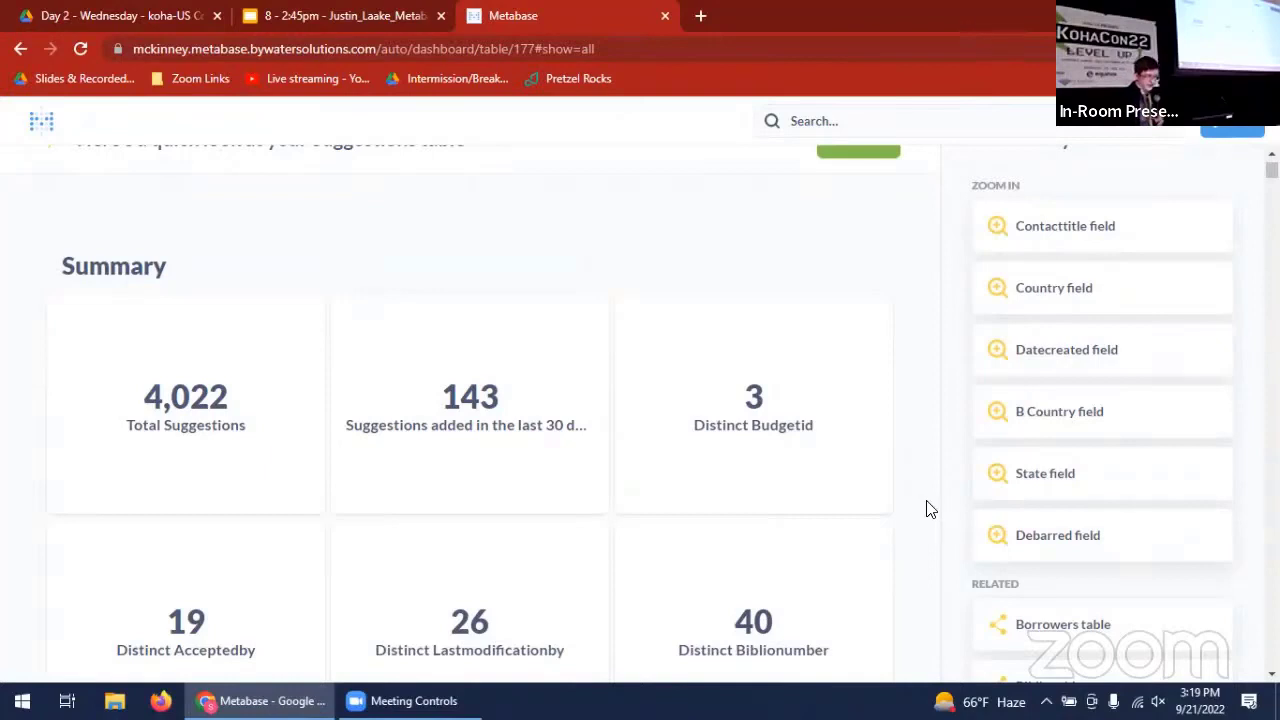
{"action": "scroll", "coordinate": [930, 510], "scroll_direction": "down", "scroll_amount": 5}
{"action": "scroll", "coordinate": [930, 510], "scroll_direction": "down", "scroll_amount": 3}
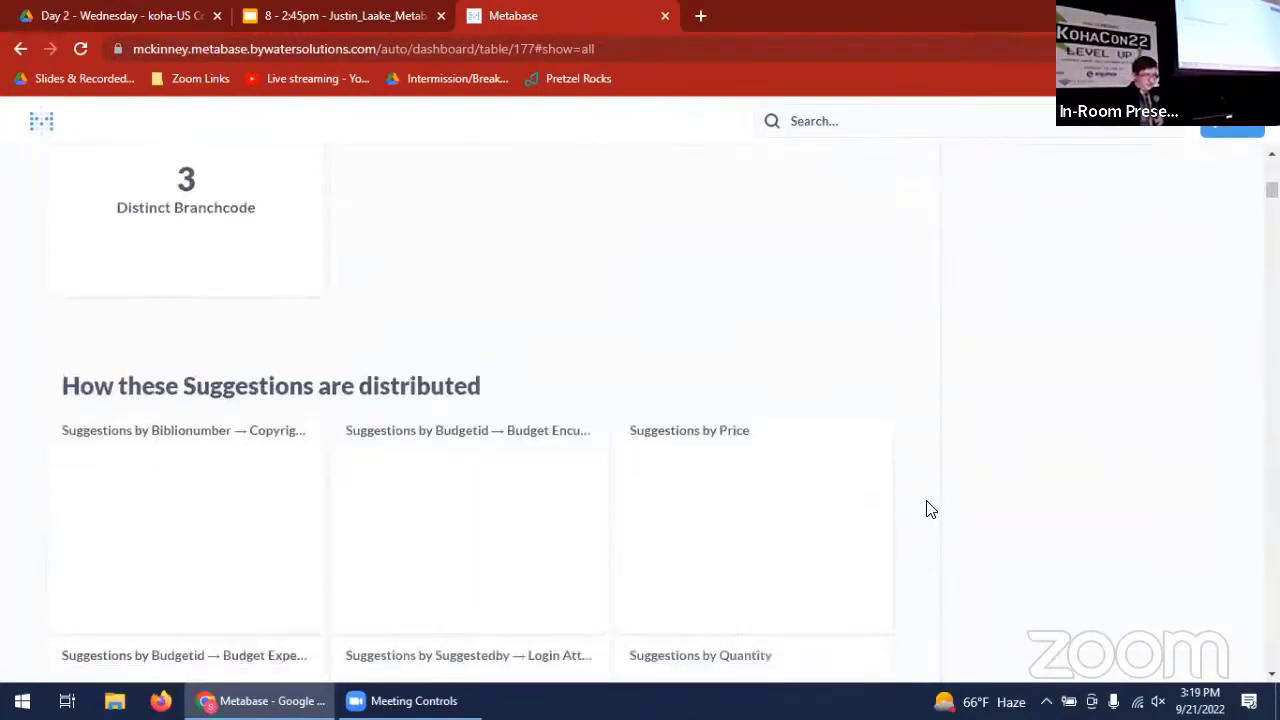
{"action": "scroll", "coordinate": [930, 510], "scroll_direction": "down", "scroll_amount": 3}
{"action": "scroll", "coordinate": [930, 510], "scroll_direction": "down", "scroll_amount": 4}
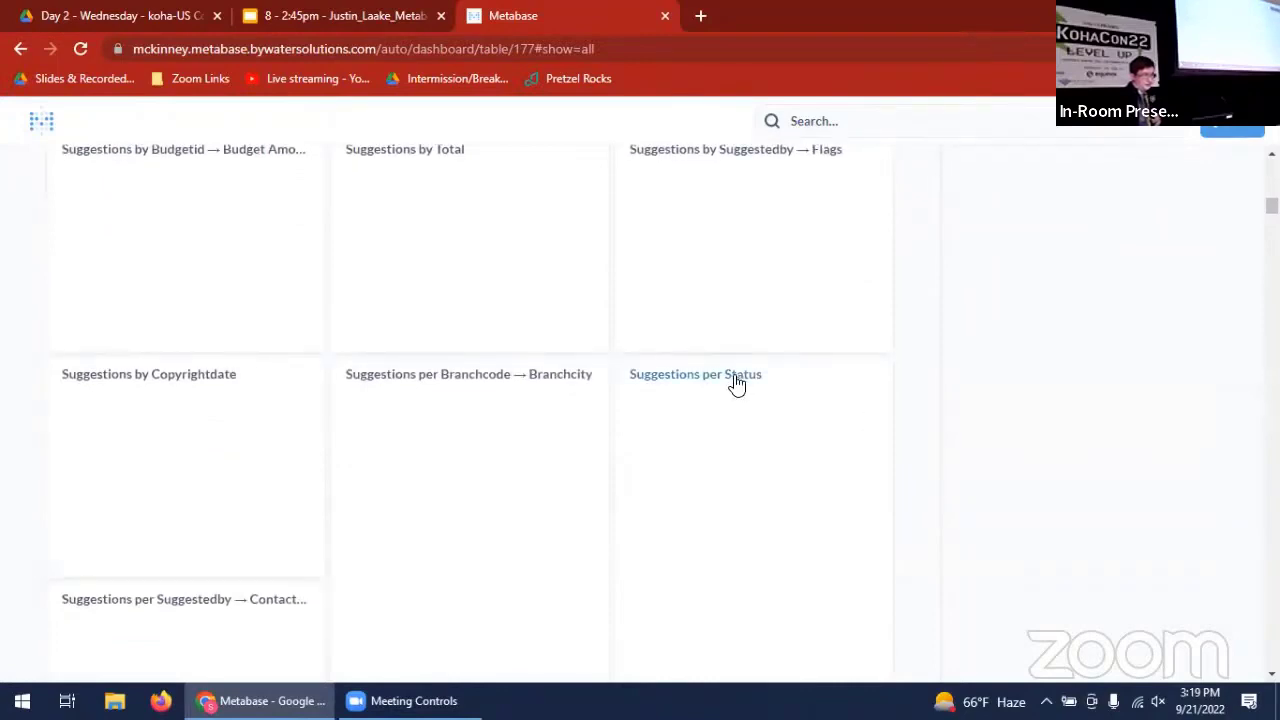
{"action": "left_click", "coordinate": [736, 376]}
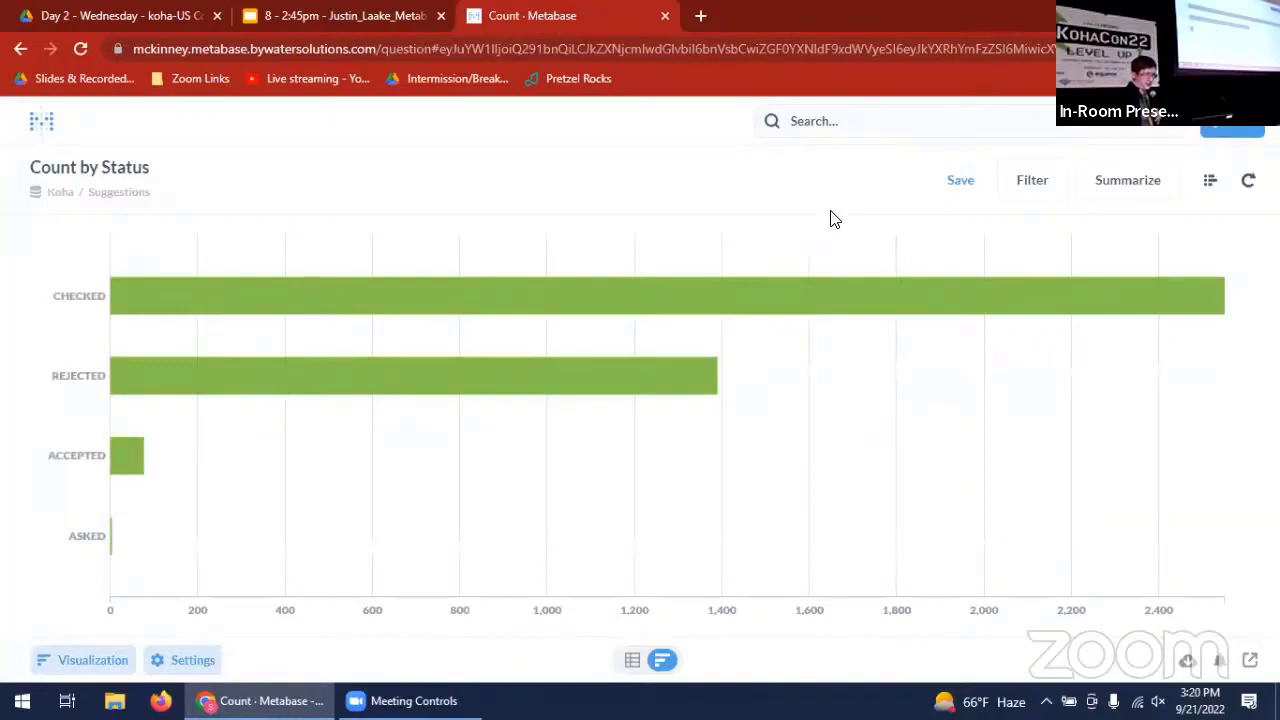
- Save the question as "Suggestions, Count, Grouped by Status, Sorted by Count descending" in the "Very cool Metabase demo stuff" collection
{"action": "left_click", "coordinate": [970, 184]}
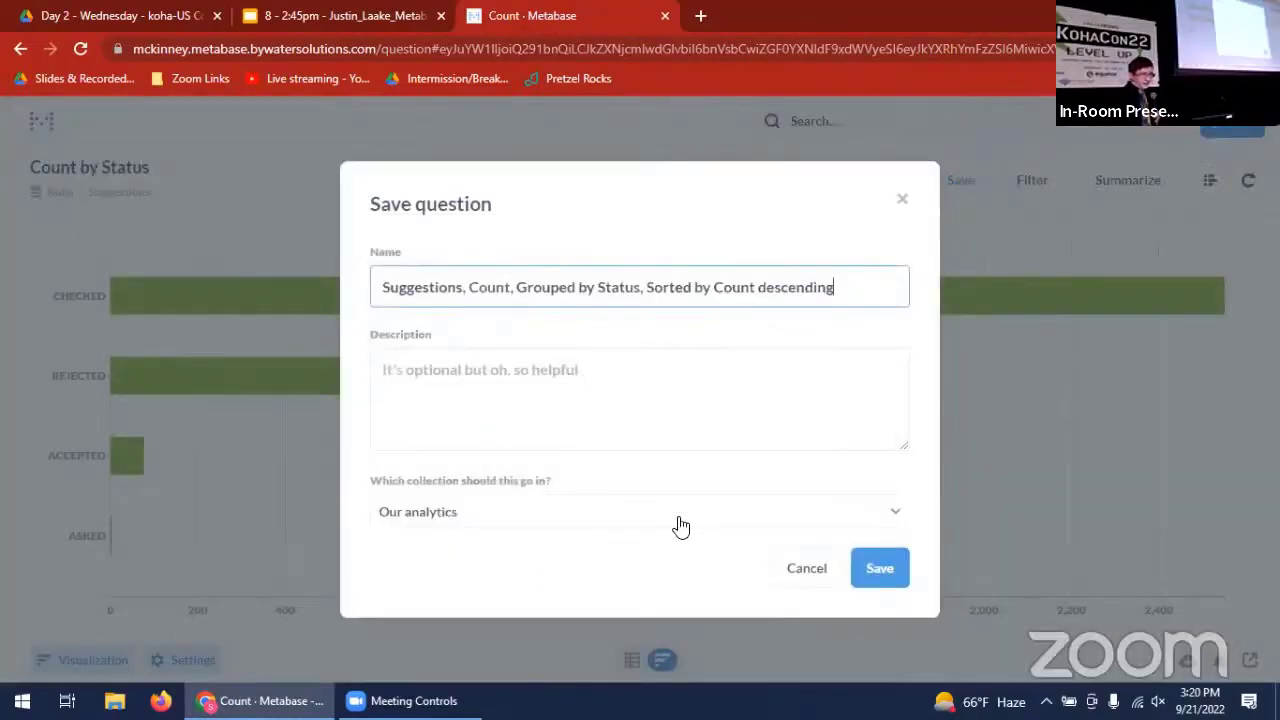
{"action": "left_click", "coordinate": [729, 522]}
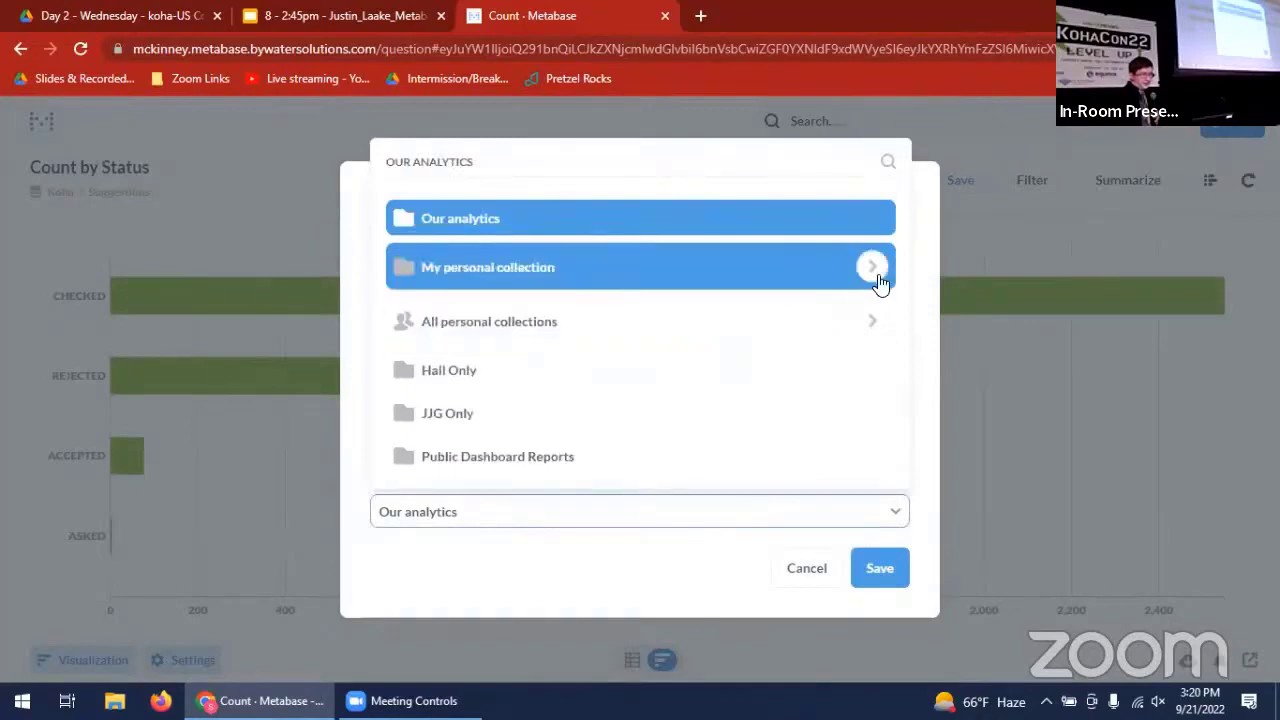
{"action": "left_click", "coordinate": [873, 267]}
{"action": "left_click", "coordinate": [681, 455]}
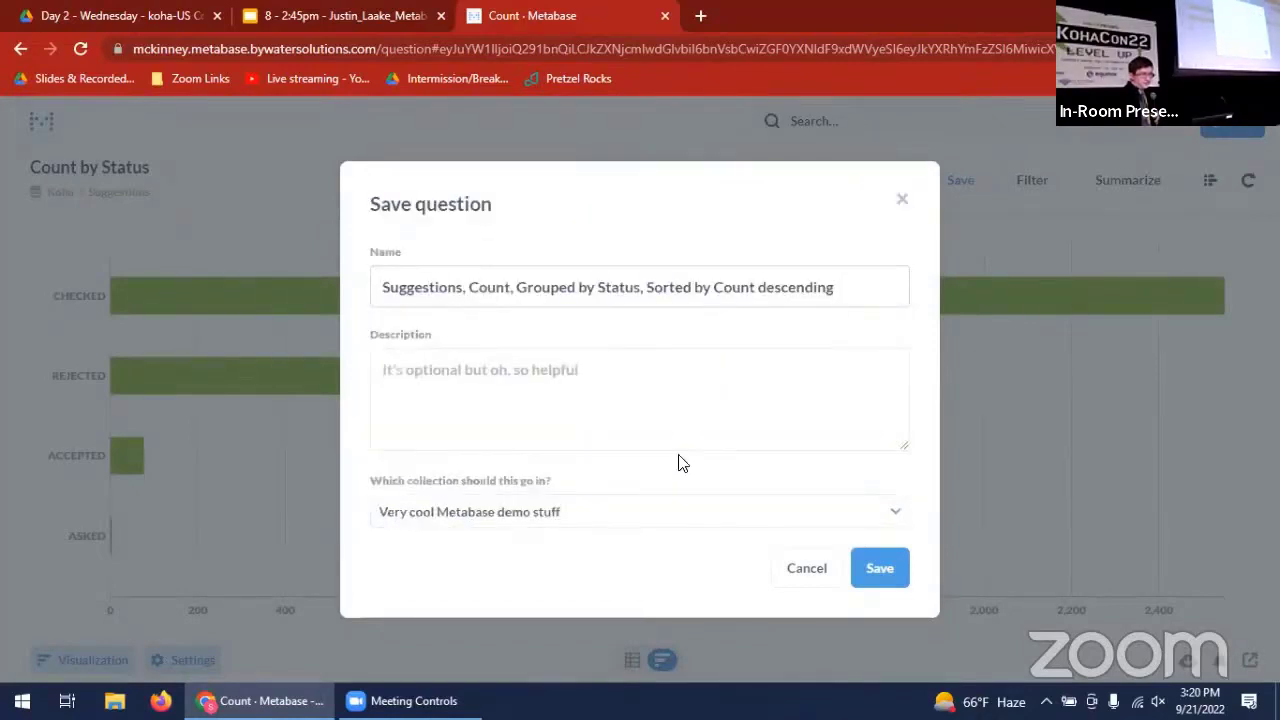
{"action": "left_click", "coordinate": [876, 572]}
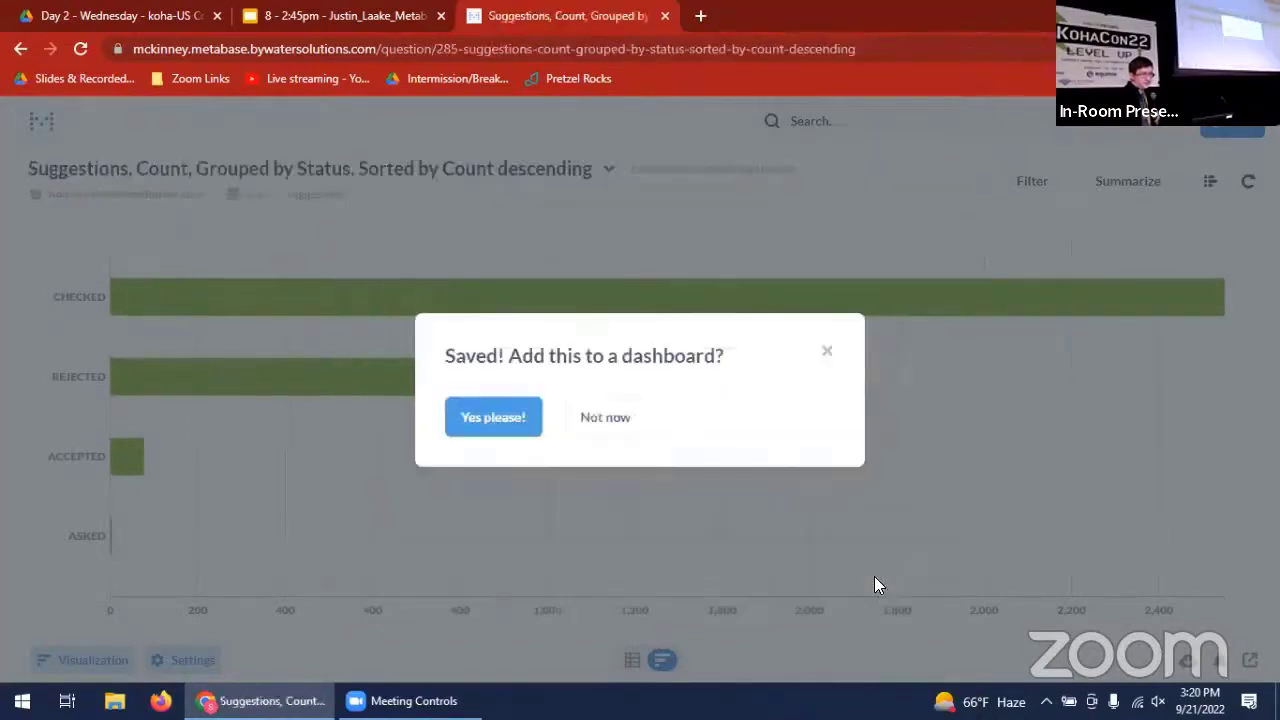
- Add the saved question to the "very cool stuff" dashboard in the personal "Very cool Metabase demo stuff" collection
{"action": "left_click", "coordinate": [500, 420]}
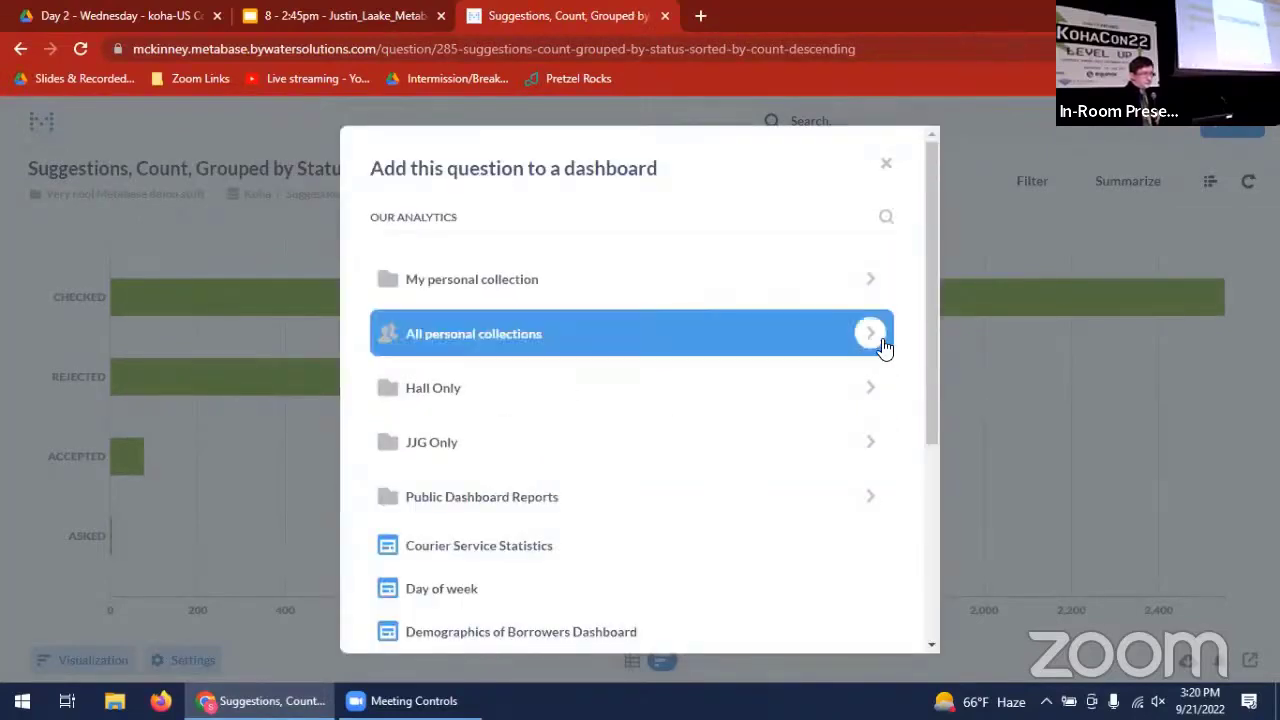
{"action": "left_click", "coordinate": [870, 334]}
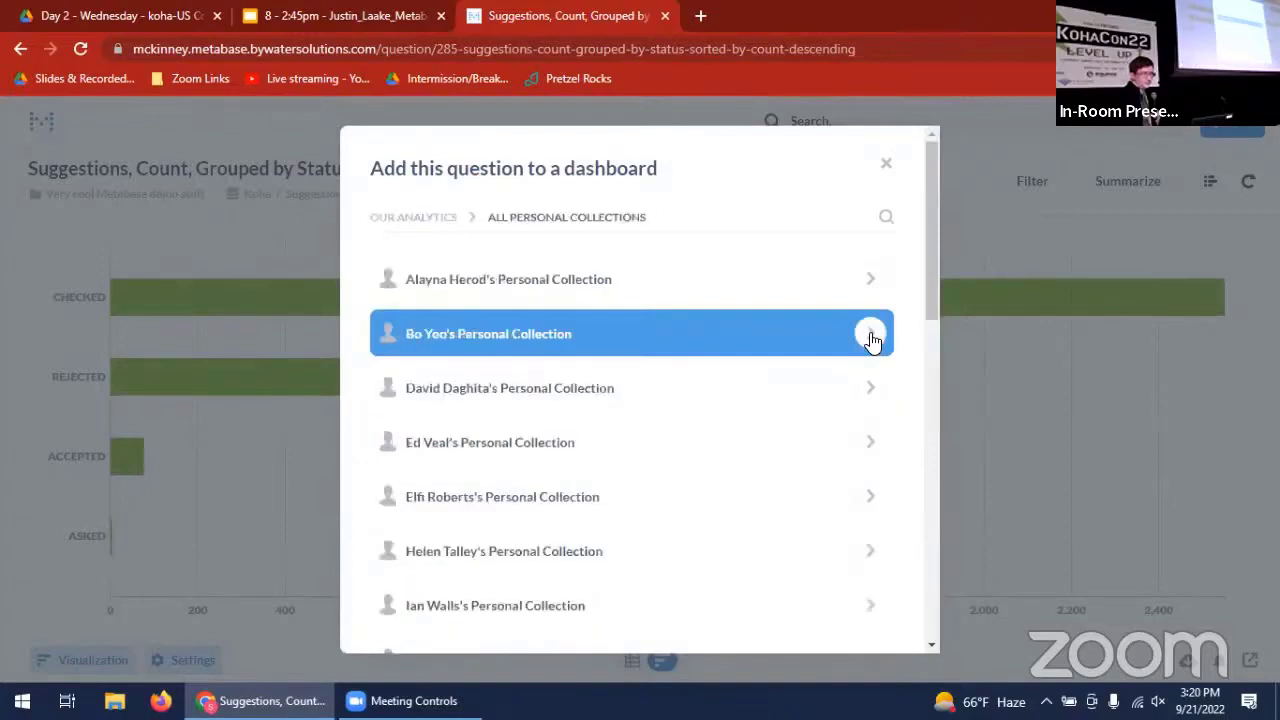
{"action": "left_click", "coordinate": [432, 212]}
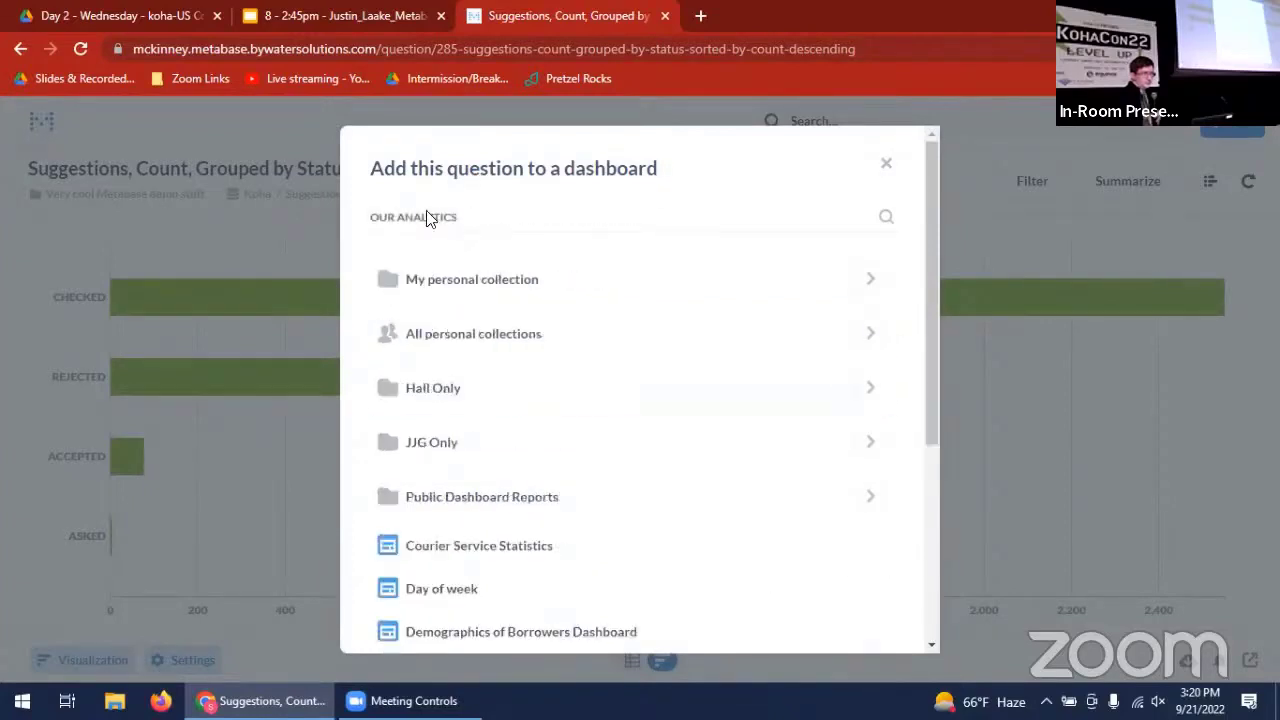
{"action": "left_click", "coordinate": [876, 277]}
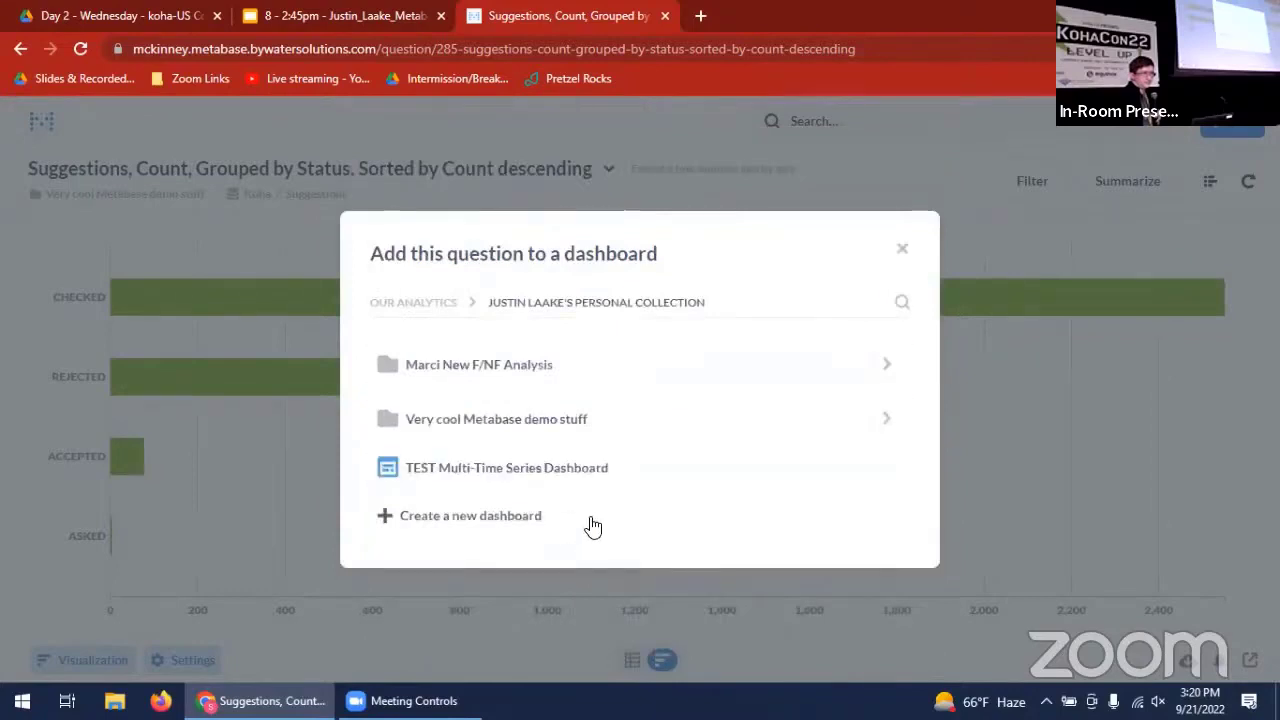
{"action": "left_click", "coordinate": [886, 420]}
{"action": "left_click", "coordinate": [708, 406]}
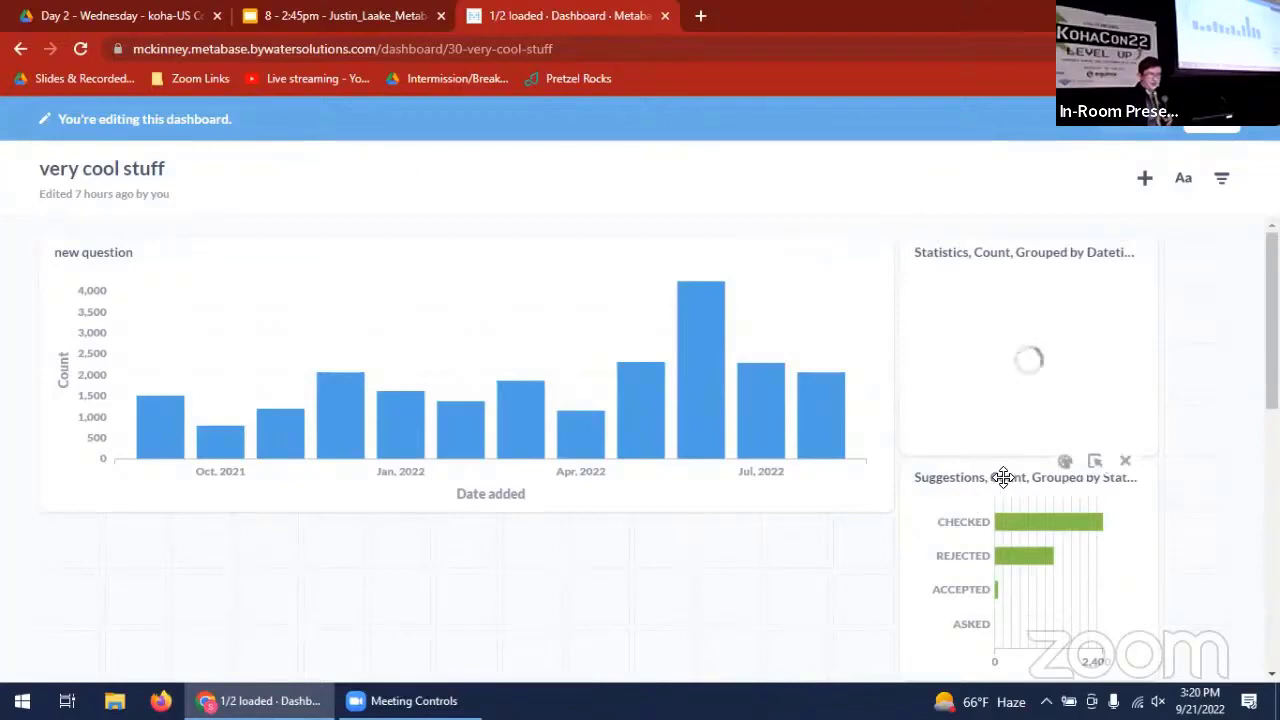
- Place the suggestions status card directly below the "new question" chart and change its Count bars to purple
{"action": "left_click_drag", "start_coordinate": [1003, 477], "coordinate": [164, 546]}
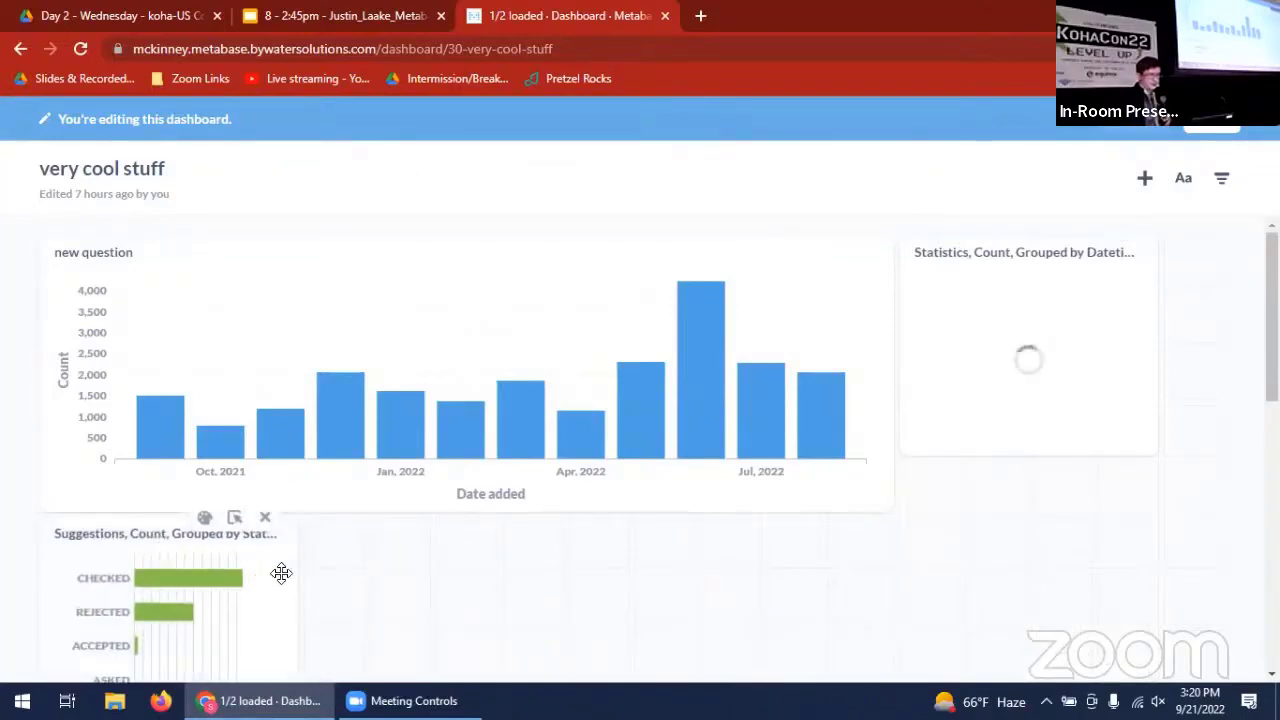
{"action": "scroll", "coordinate": [320, 580], "scroll_direction": "down", "scroll_amount": 2}
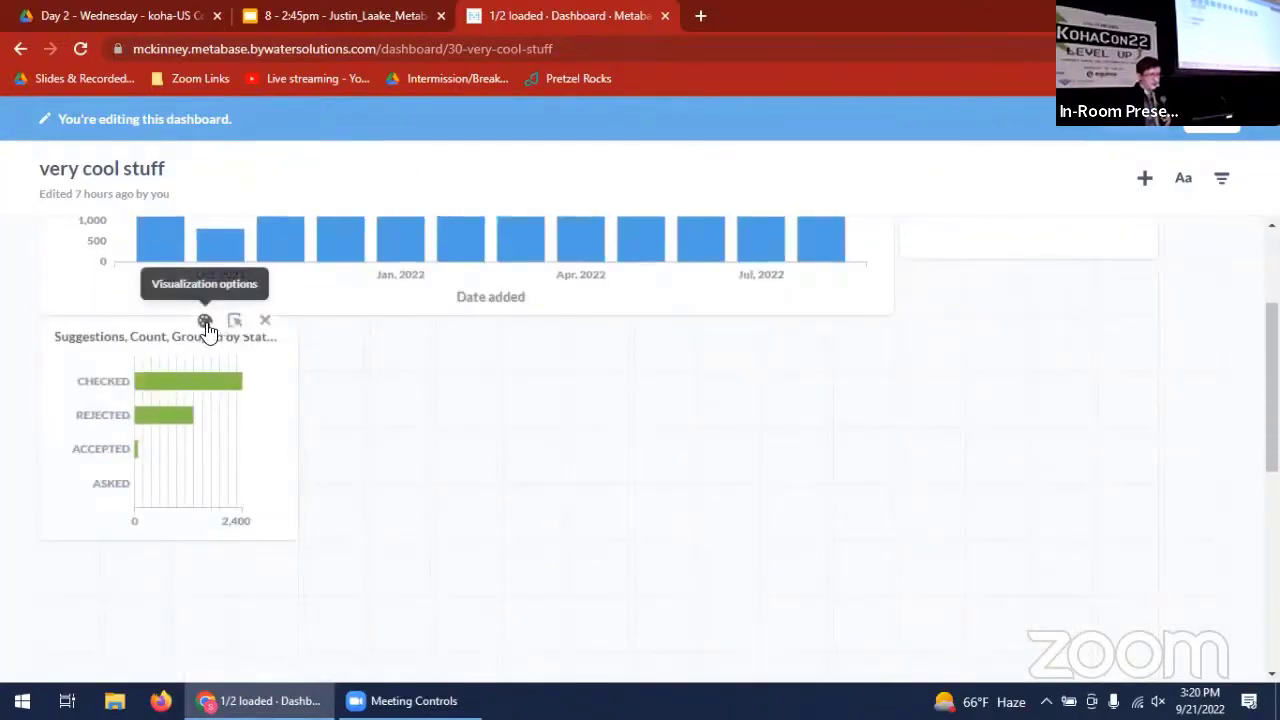
{"action": "left_click", "coordinate": [205, 322]}
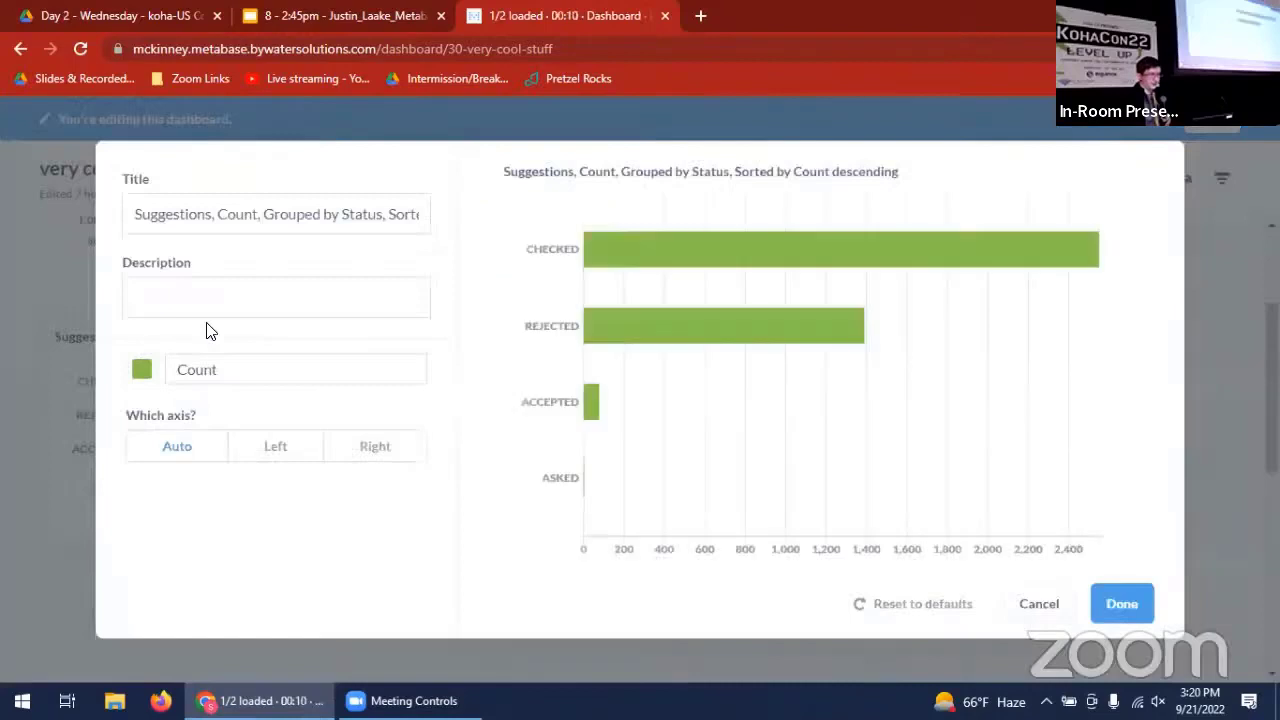
{"action": "left_click", "coordinate": [142, 373]}
{"action": "left_click", "coordinate": [229, 418]}
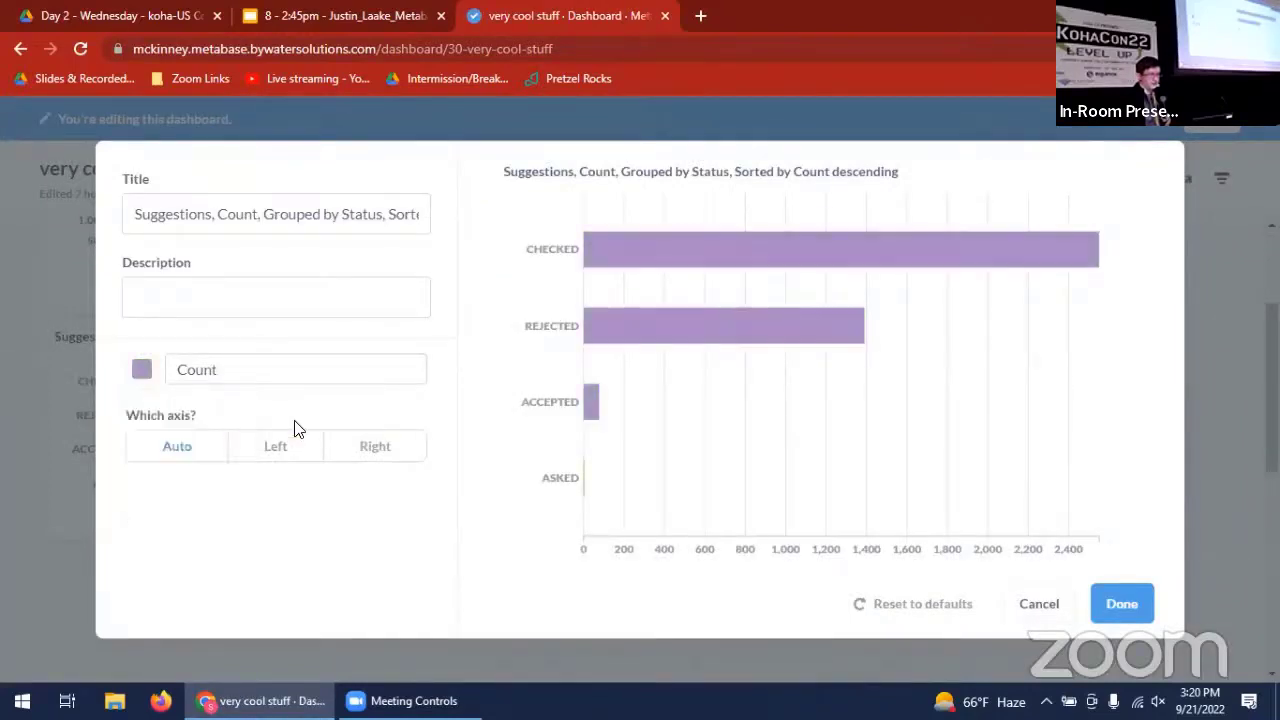
{"action": "left_click", "coordinate": [1122, 604]}
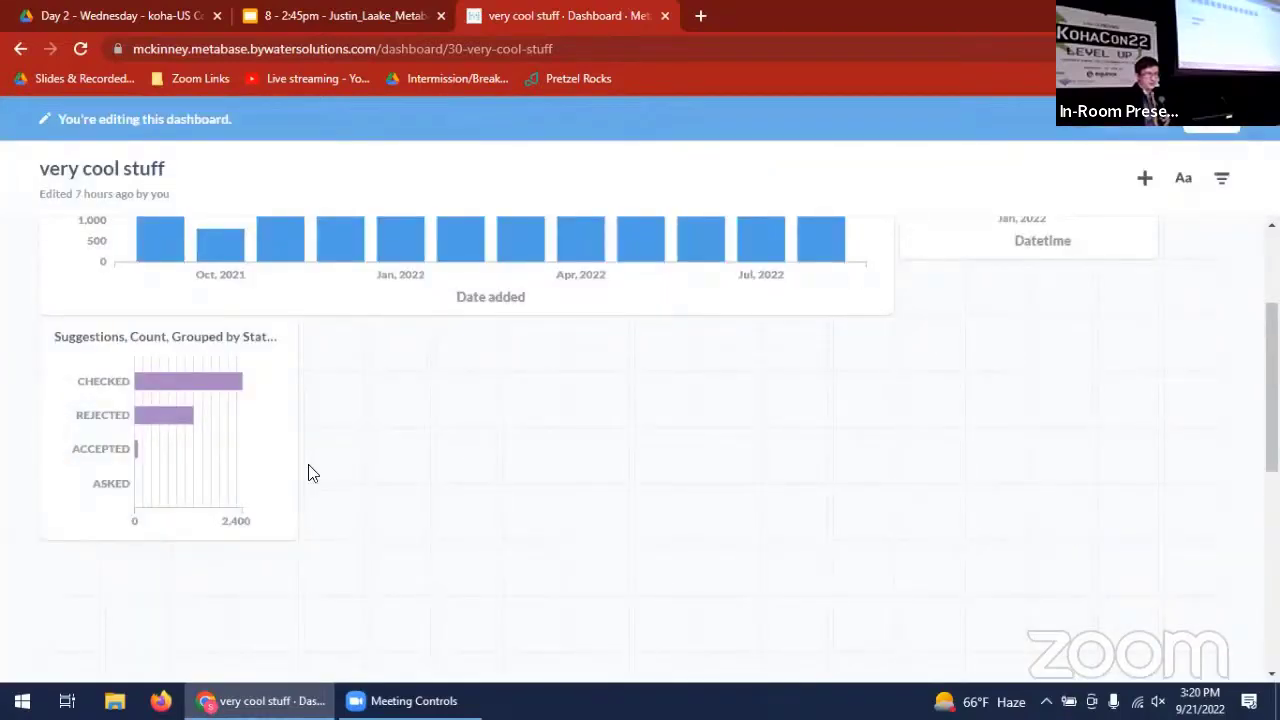
- Widen the suggestions status card to more than twice its width and save the dashboard
{"action": "left_click_drag", "start_coordinate": [274, 529], "coordinate": [680, 520]}
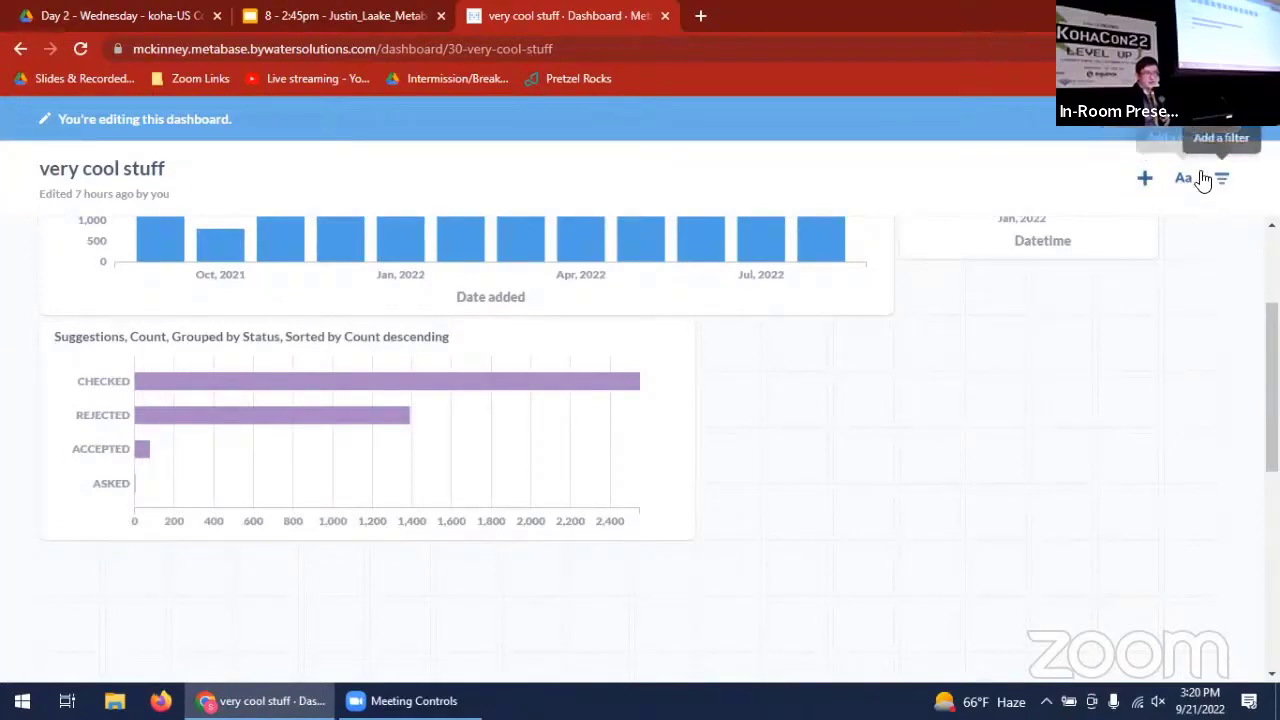
{"action": "left_click", "coordinate": [1213, 120]}
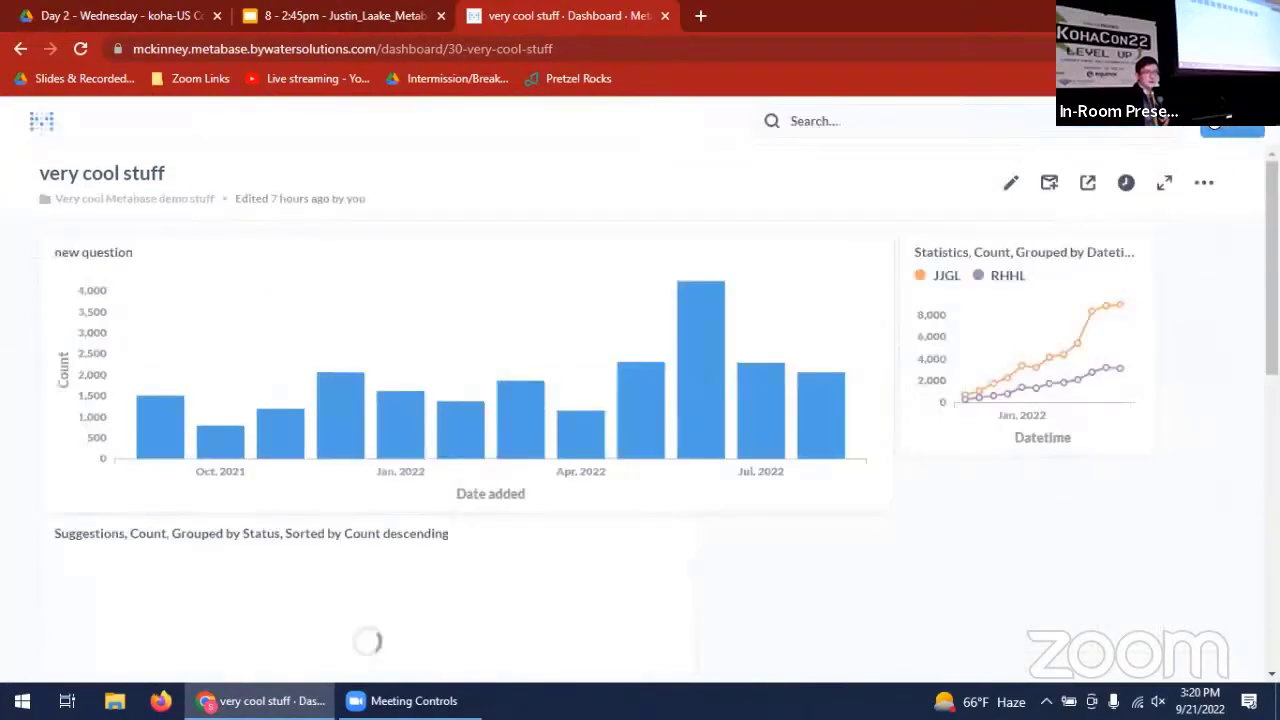
- Enable public sharing for the dashboard to view its link and embed options, and disable the public link again
{"action": "left_click", "coordinate": [1088, 183]}
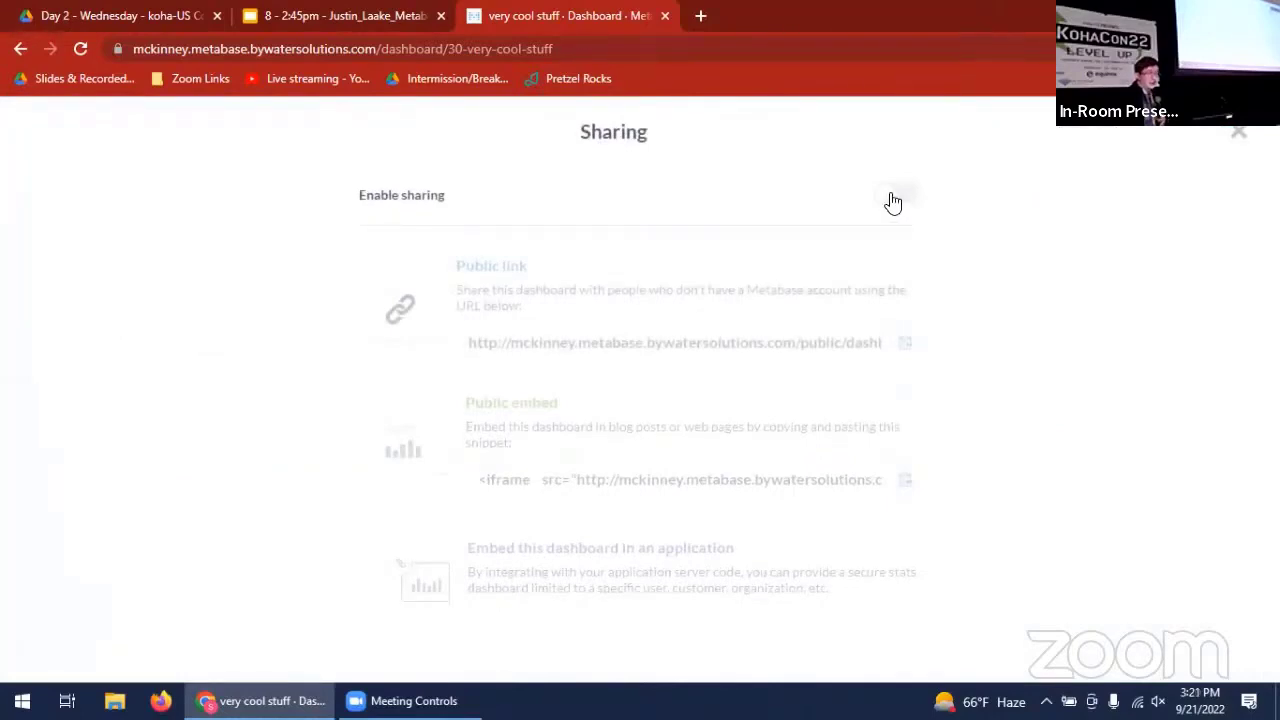
{"action": "left_click", "coordinate": [893, 199]}
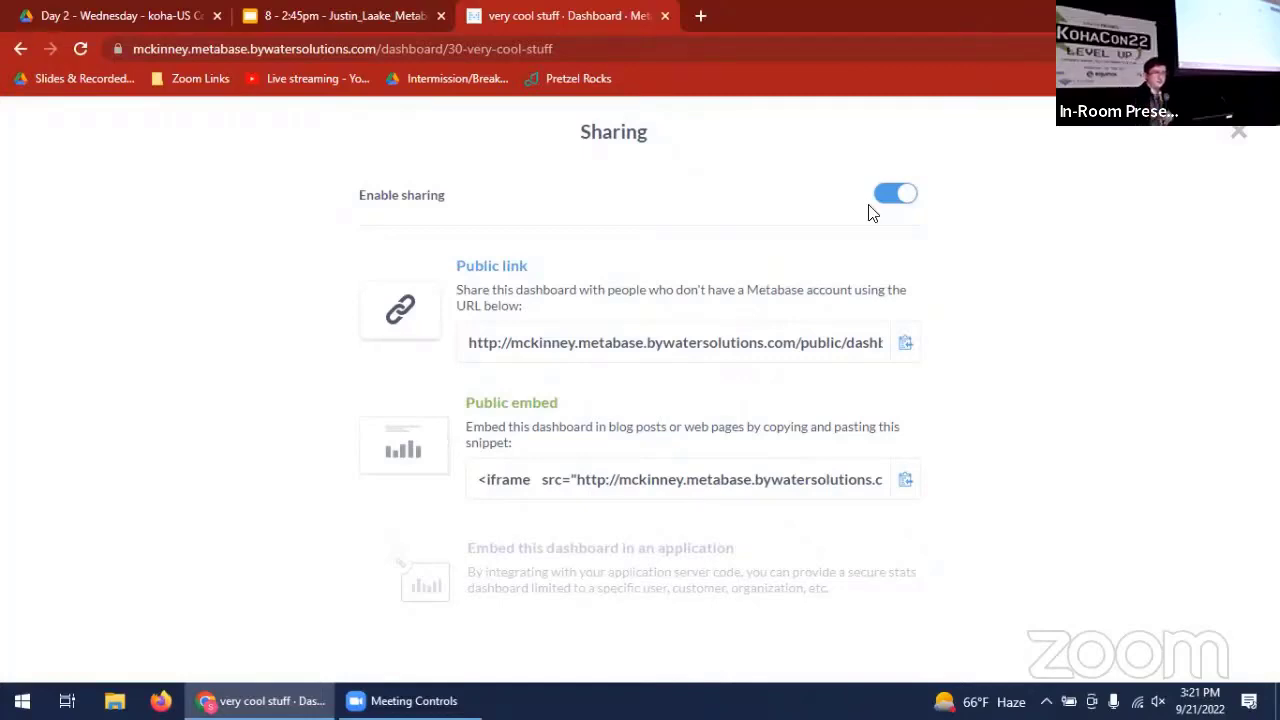
{"action": "left_click", "coordinate": [900, 193]}
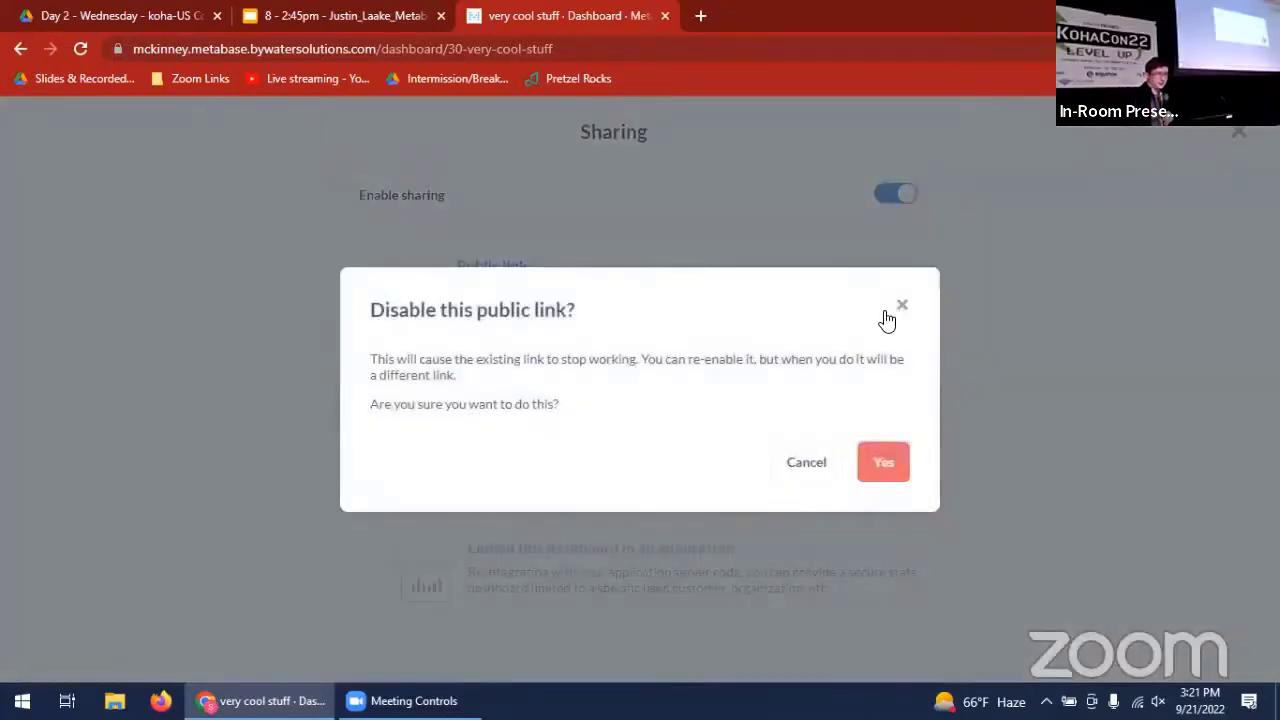
{"action": "left_click", "coordinate": [883, 463]}
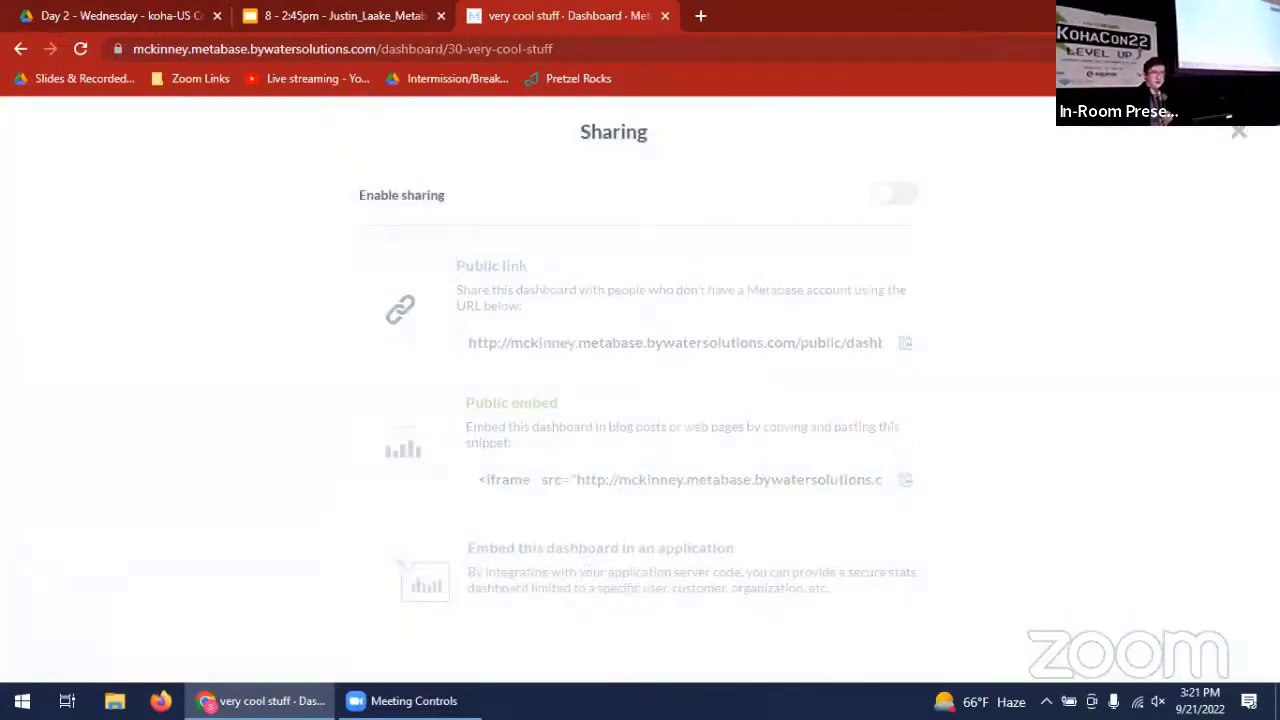
{"action": "left_click", "coordinate": [1238, 131]}
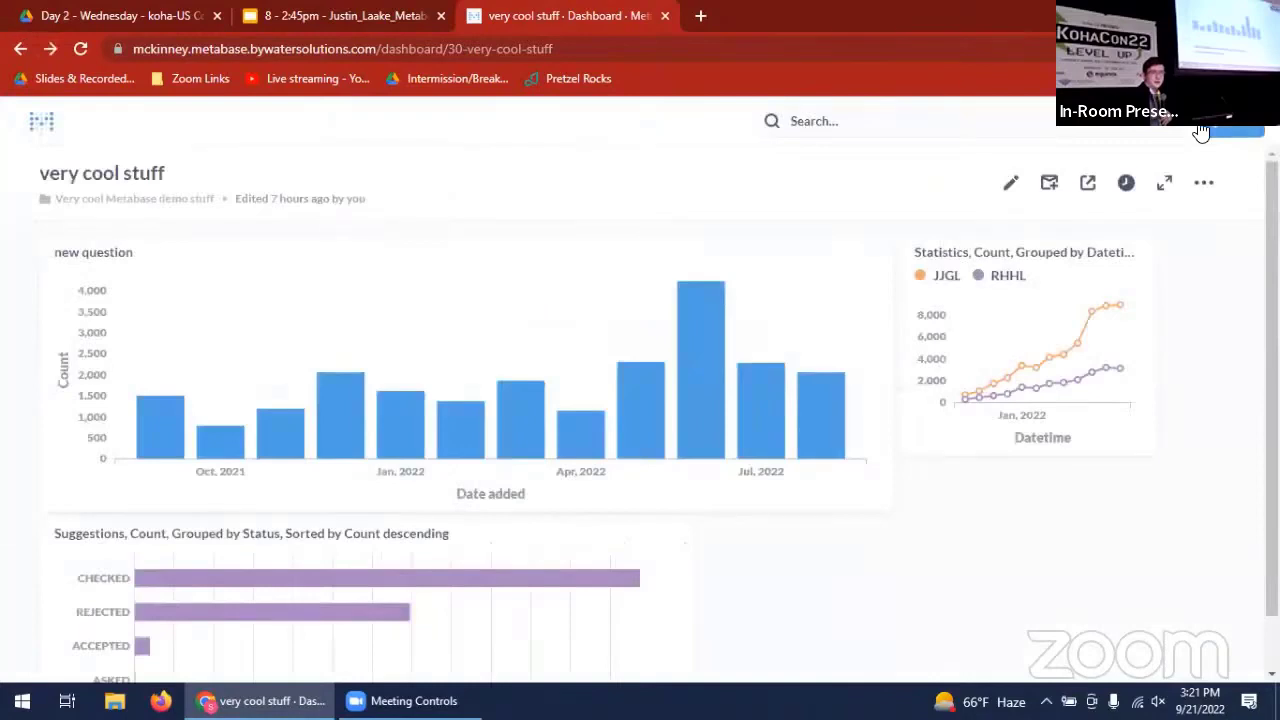
- Start an email subscription for the "very cool stuff" dashboard and view its recipient field
{"action": "left_click", "coordinate": [1050, 188]}
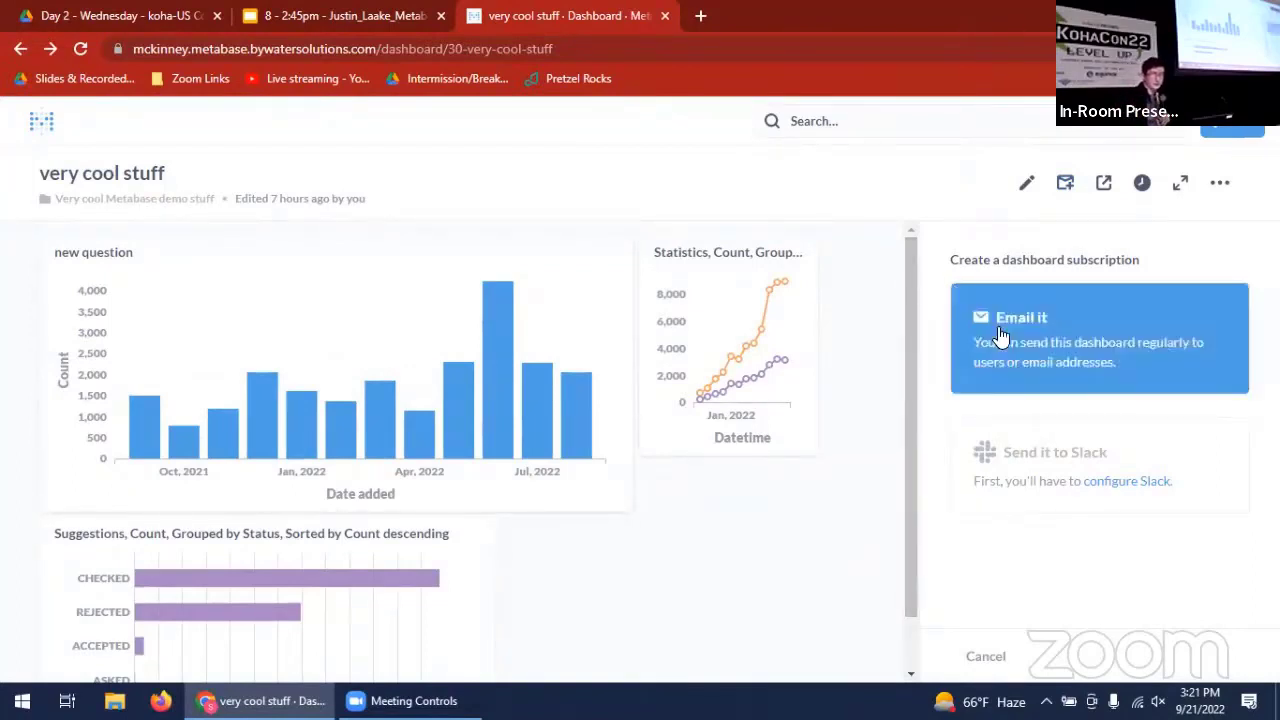
{"action": "left_click", "coordinate": [1103, 316]}
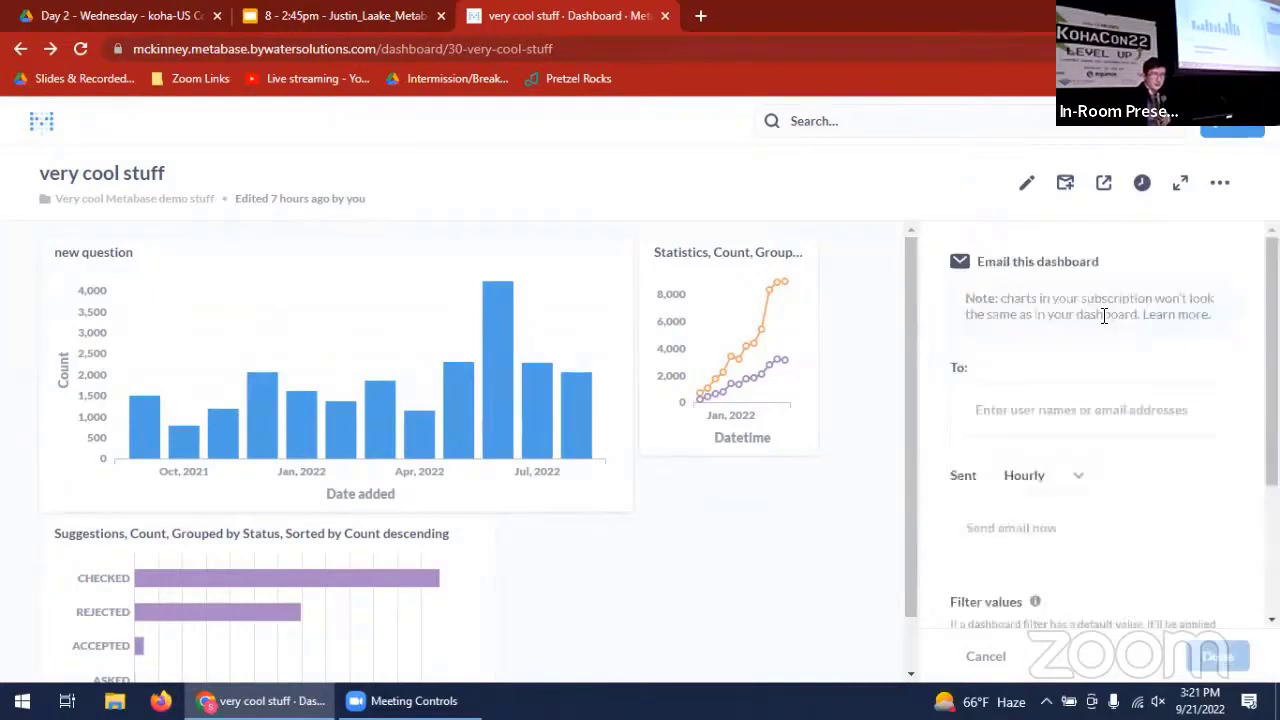
{"action": "left_click", "coordinate": [1140, 415]}
{"action": "left_click", "coordinate": [1206, 482]}
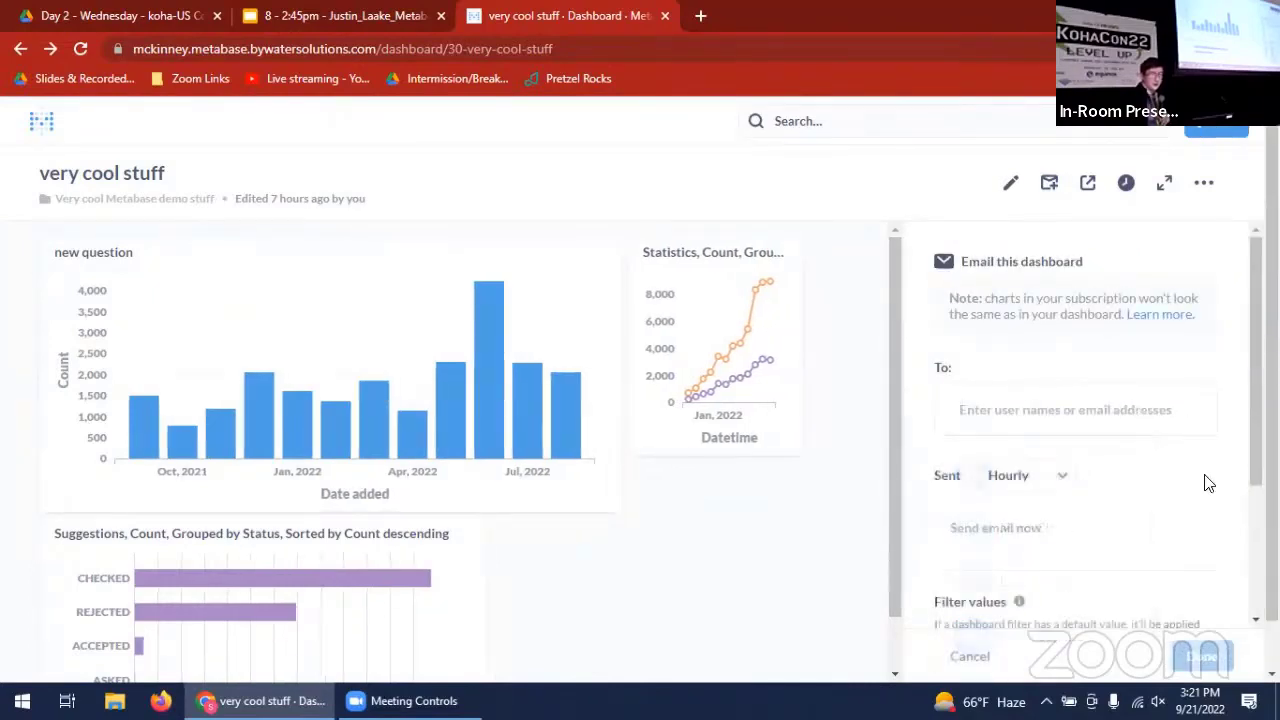
- Review the subscription's sending frequency choices, filter values, option to skip empty results, and option to attach results
{"action": "left_click", "coordinate": [1044, 480]}
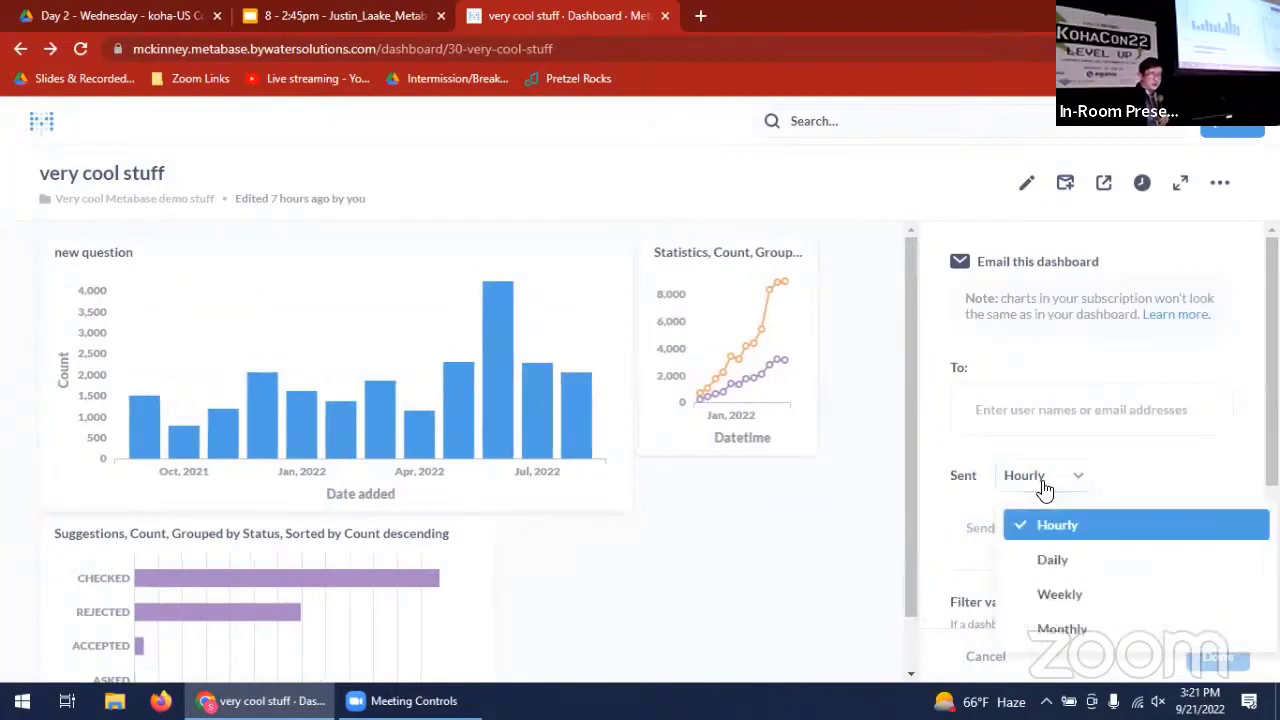
{"action": "left_click", "coordinate": [1166, 471]}
{"action": "scroll", "coordinate": [1166, 471], "scroll_direction": "down", "scroll_amount": 3}
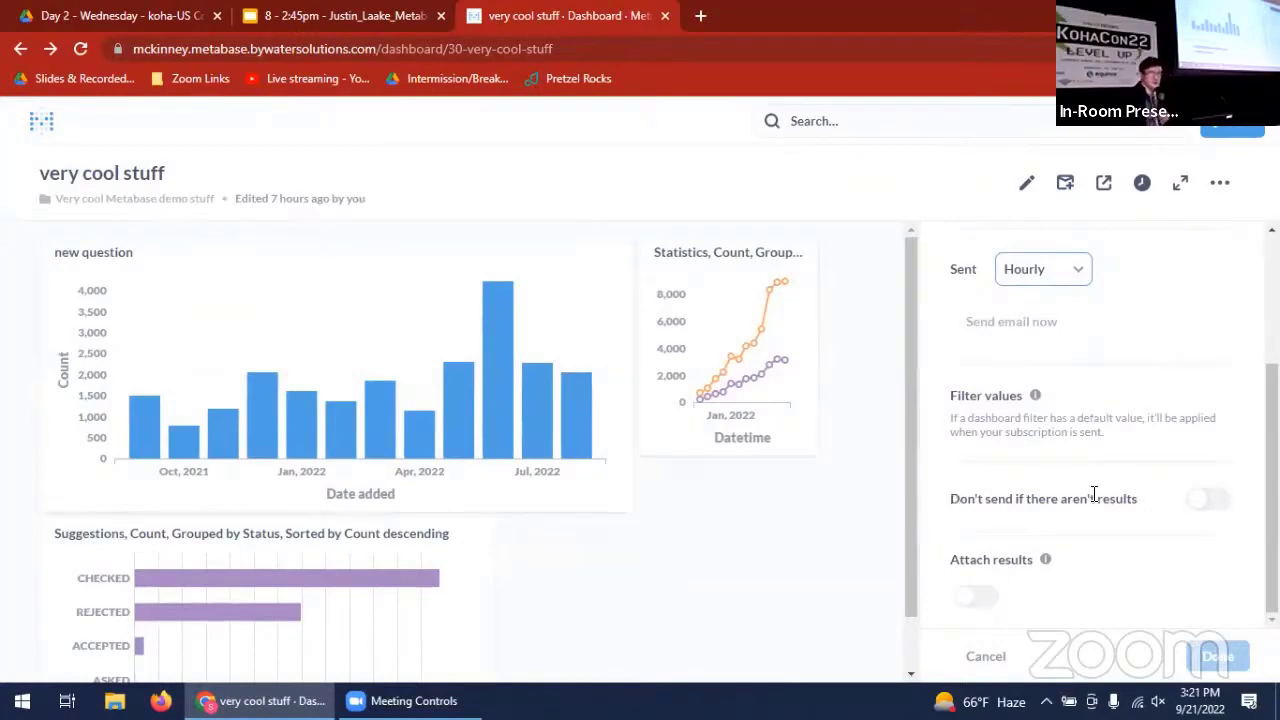
{"action": "mouse_move", "coordinate": [1045, 562]}
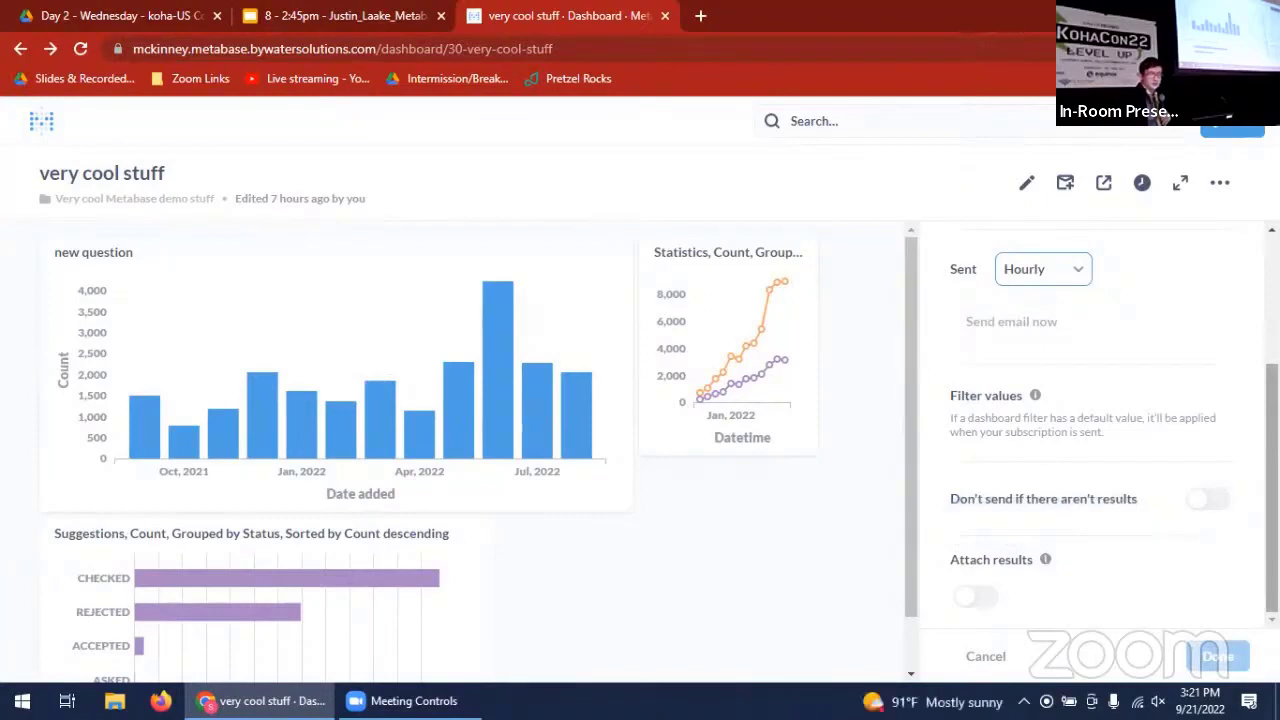
{"action": "scroll", "coordinate": [1100, 420], "scroll_direction": "up", "scroll_amount": 2}
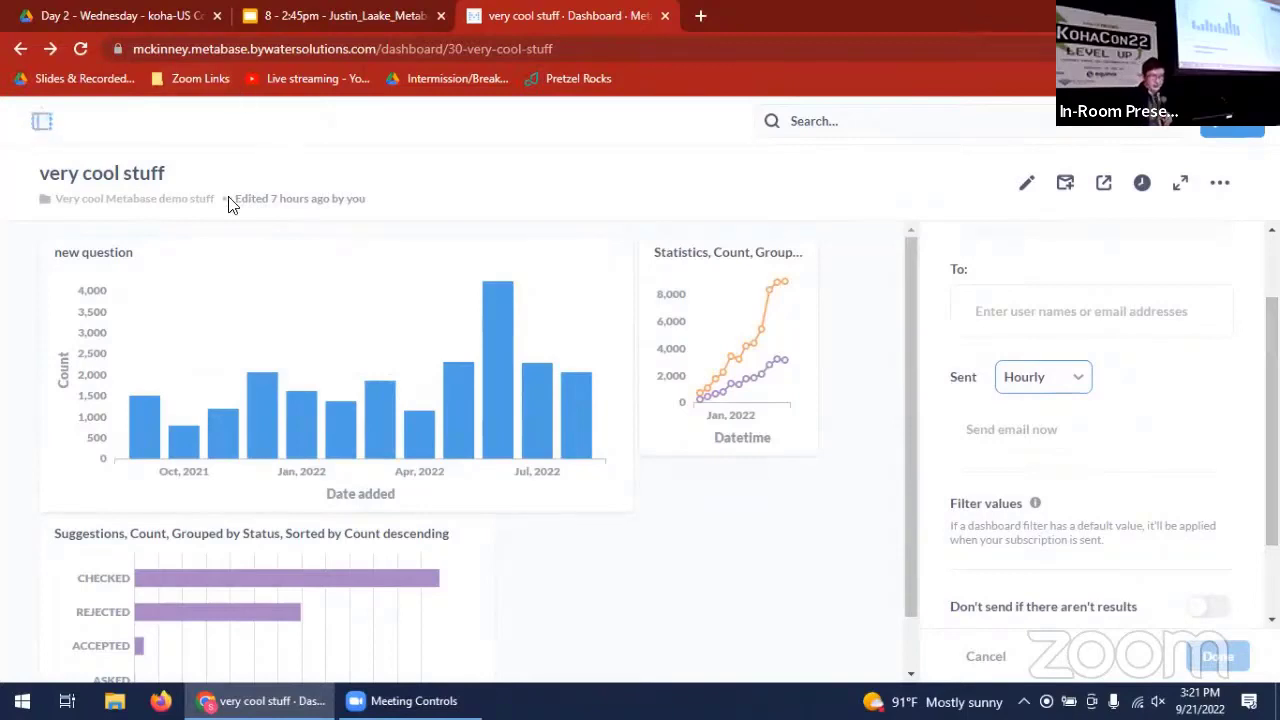
- Browse the available data and open the McKinney Public Library Aspen Discovery table from the Aspen Discovery Google Analytics database
{"action": "left_click", "coordinate": [42, 124]}
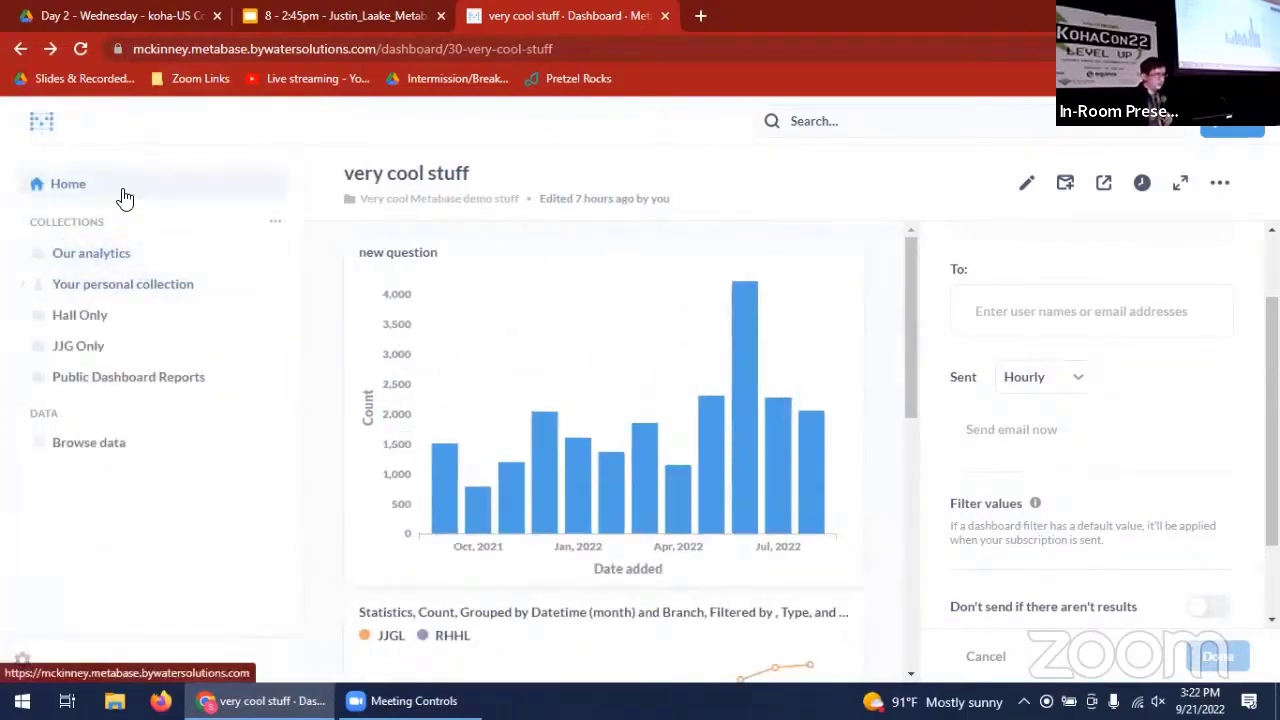
{"action": "left_click", "coordinate": [98, 446]}
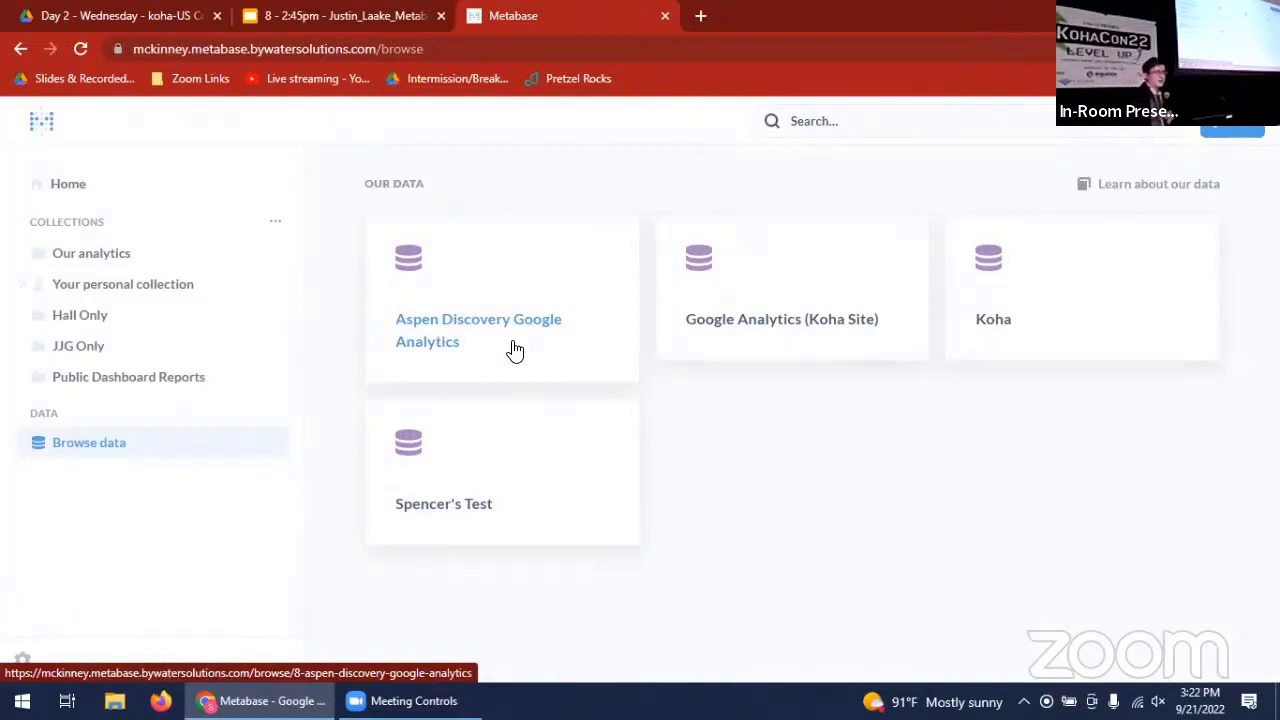
{"action": "left_click", "coordinate": [515, 350]}
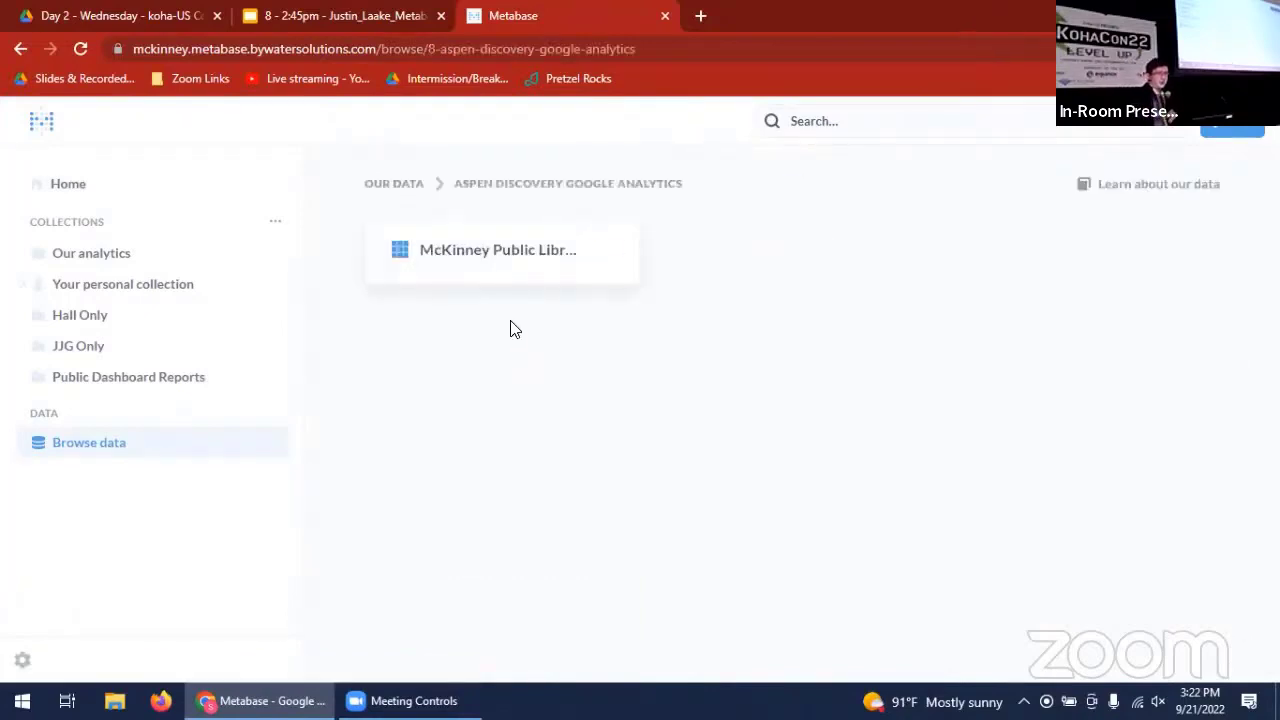
{"action": "left_click", "coordinate": [528, 249]}
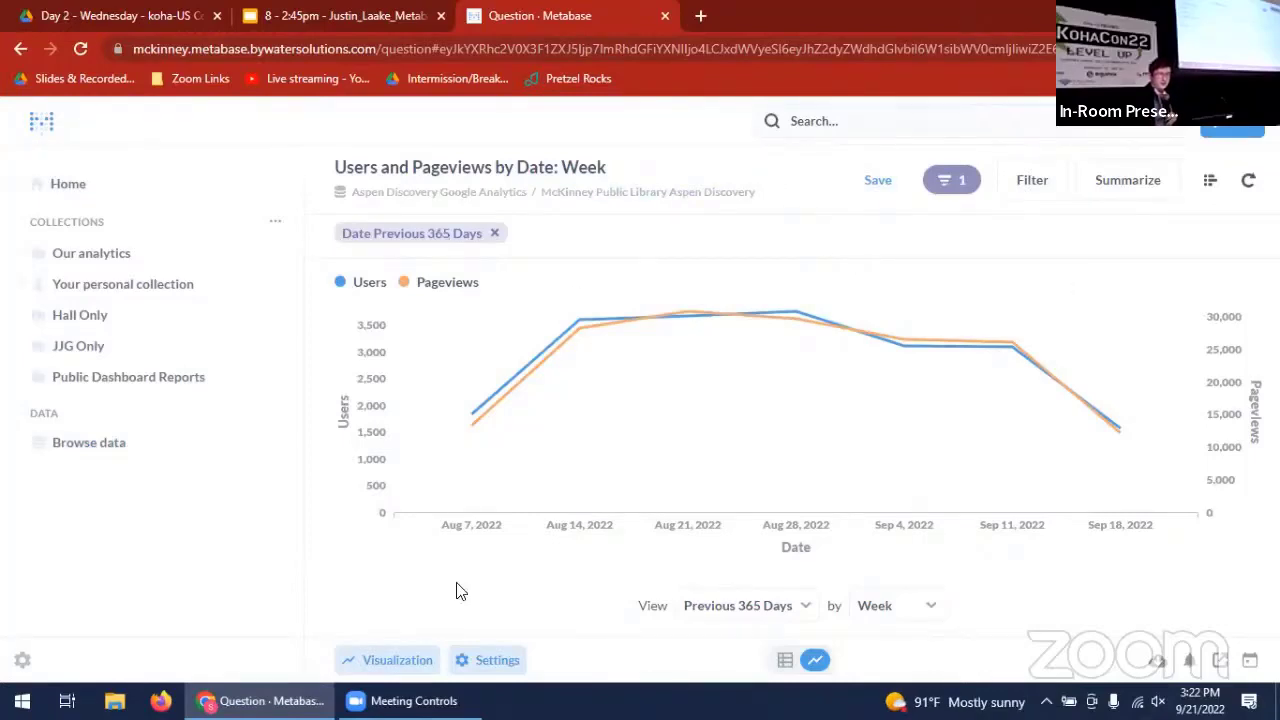
- Examine the metrics and group-by fields available for summarizing the Aspen Discovery users and pageviews chart
{"action": "left_click", "coordinate": [1127, 190]}
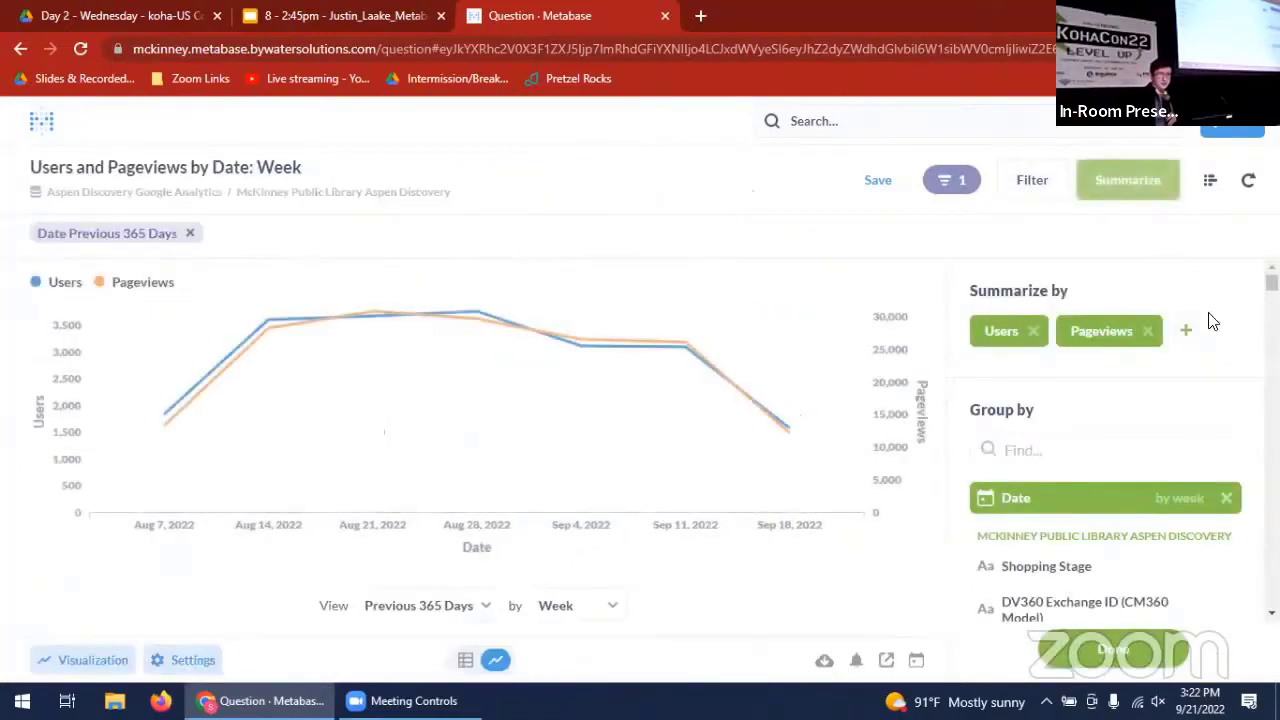
{"action": "scroll", "coordinate": [1105, 450], "scroll_direction": "down", "scroll_amount": 5}
{"action": "scroll", "coordinate": [1105, 450], "scroll_direction": "up", "scroll_amount": 5}
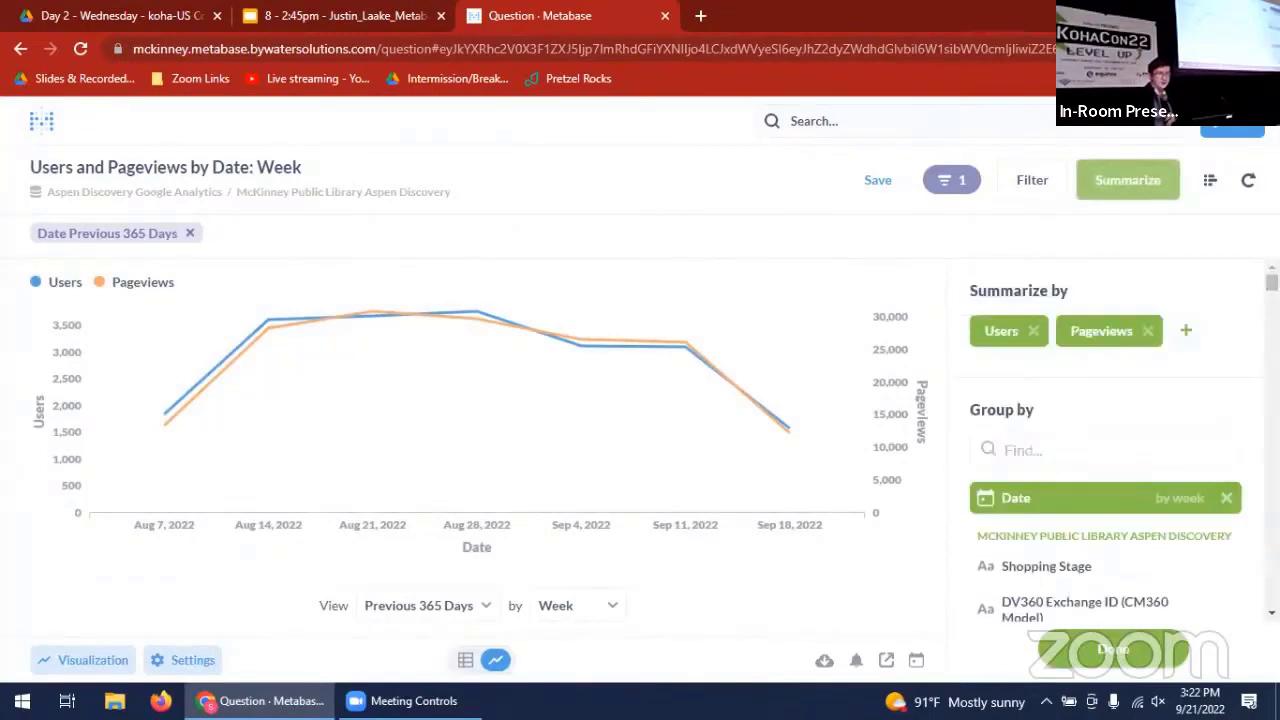
{"action": "scroll", "coordinate": [1105, 450], "scroll_direction": "down", "scroll_amount": 5}
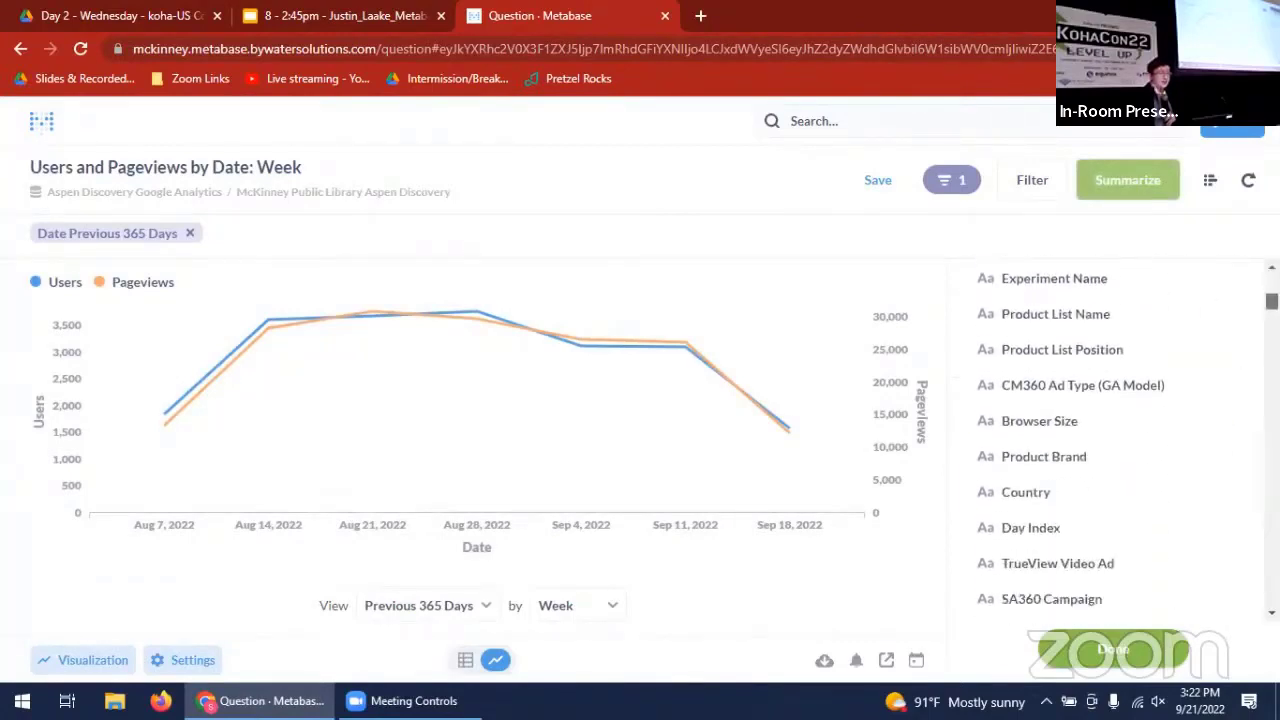
{"action": "scroll", "coordinate": [1105, 450], "scroll_direction": "up", "scroll_amount": 5}
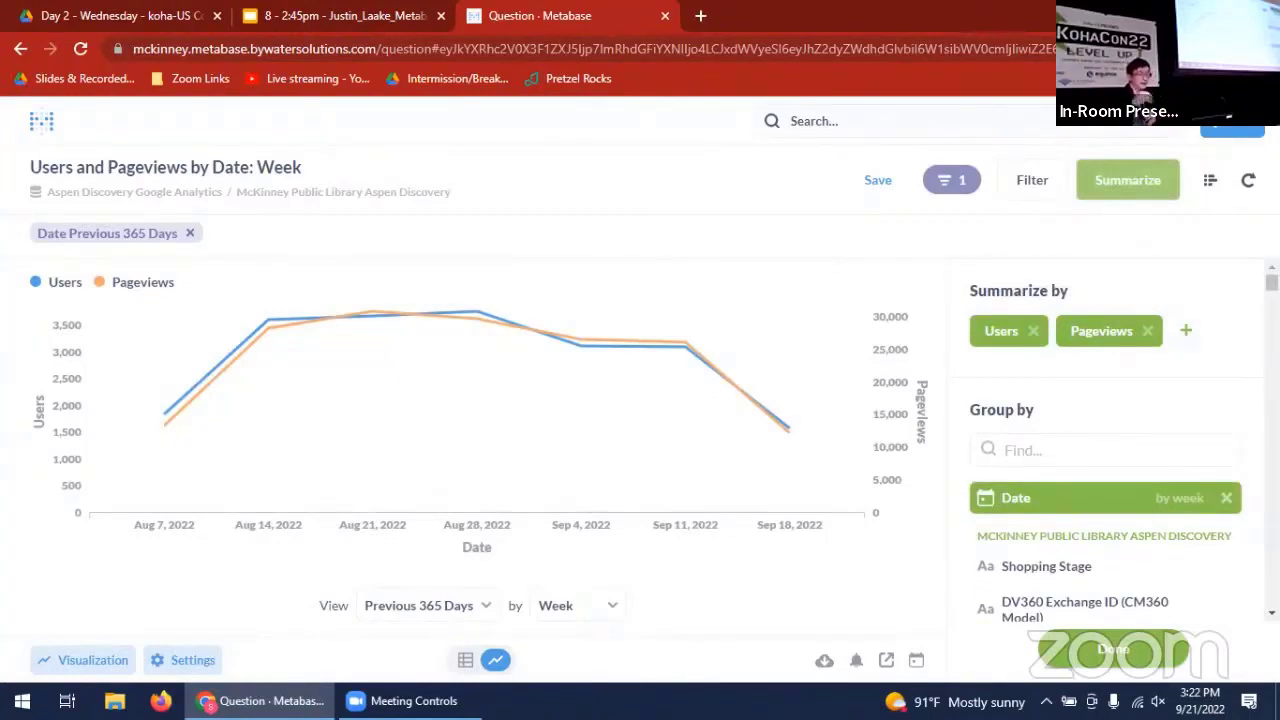
{"action": "mouse_move", "coordinate": [1272, 283]}
{"action": "left_mouse_down"}
{"action": "mouse_move", "coordinate": [1272, 478]}
{"action": "mouse_move", "coordinate": [1272, 282]}
{"action": "left_mouse_up"}
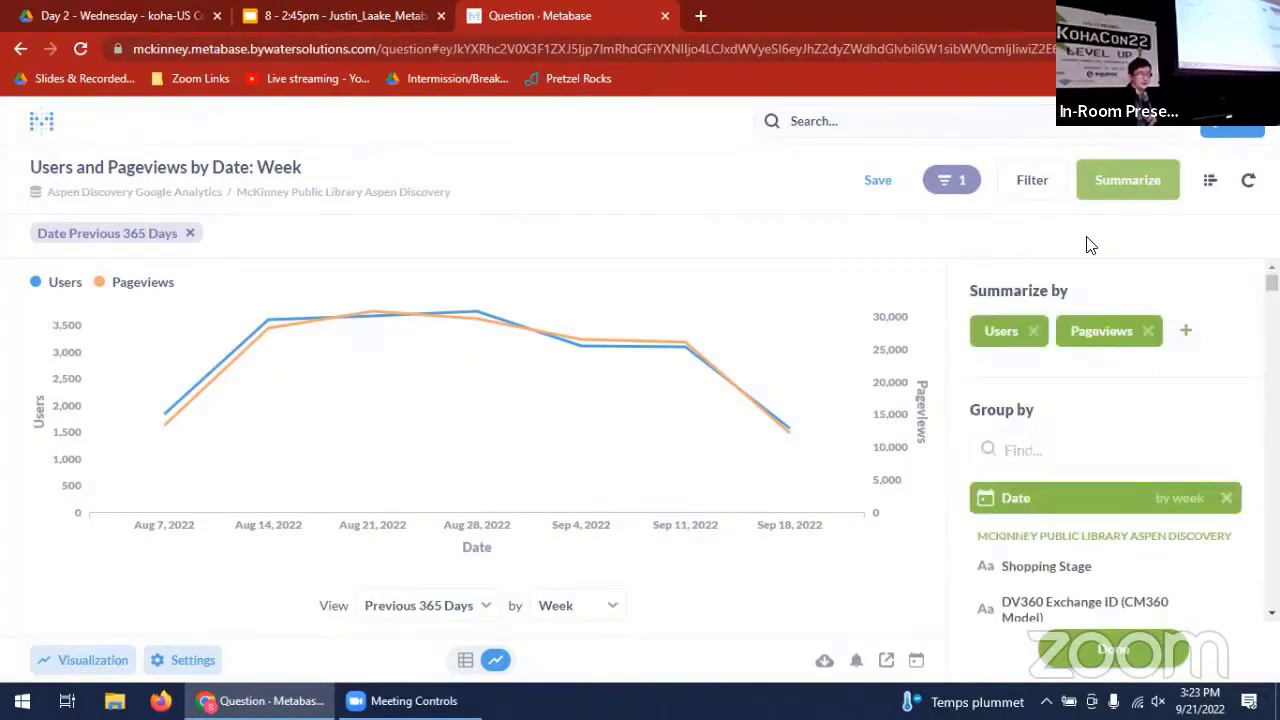
{"action": "left_click", "coordinate": [1104, 662]}
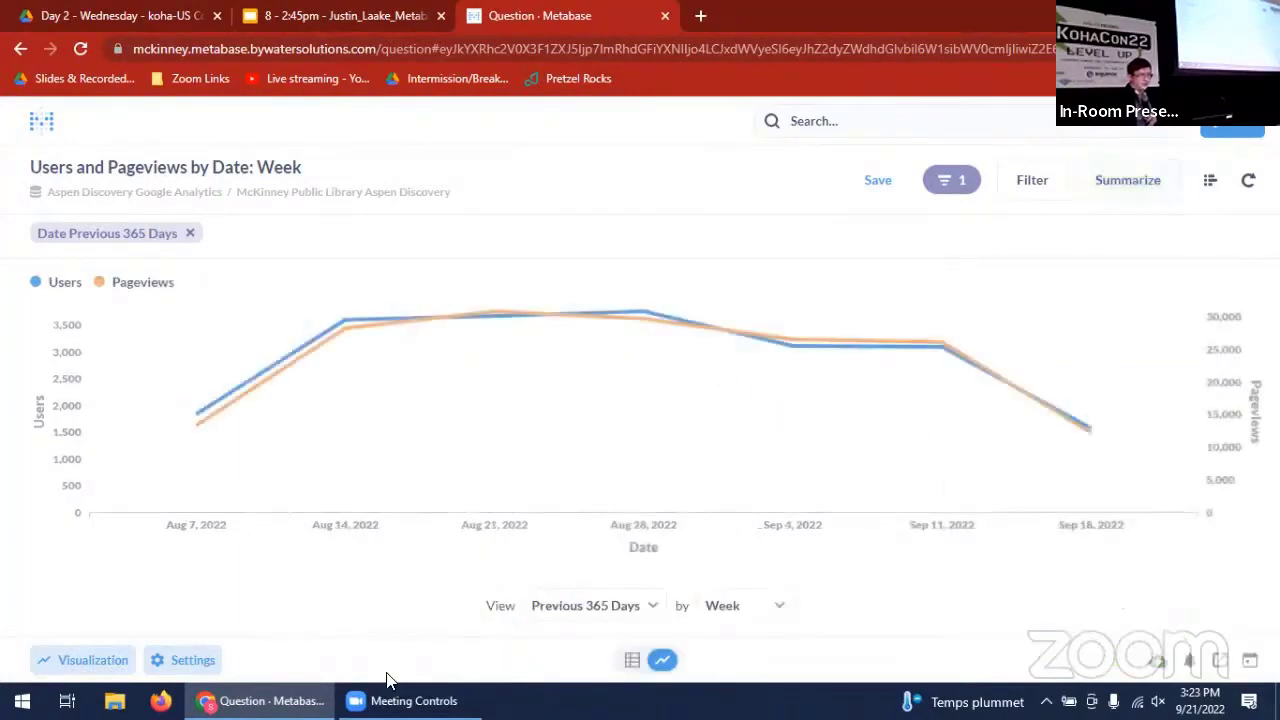
- Switch to the Metabase Next Level Data Visualization presentation in Google Slides
{"action": "left_click", "coordinate": [340, 15]}
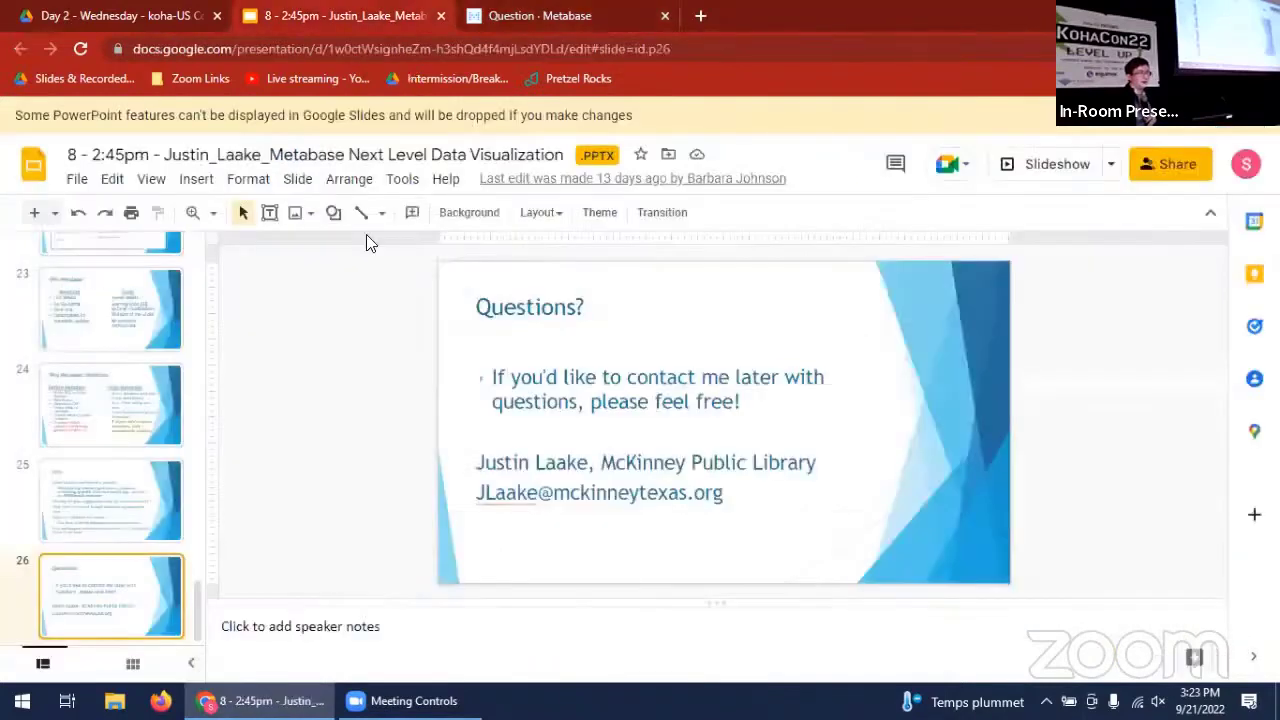